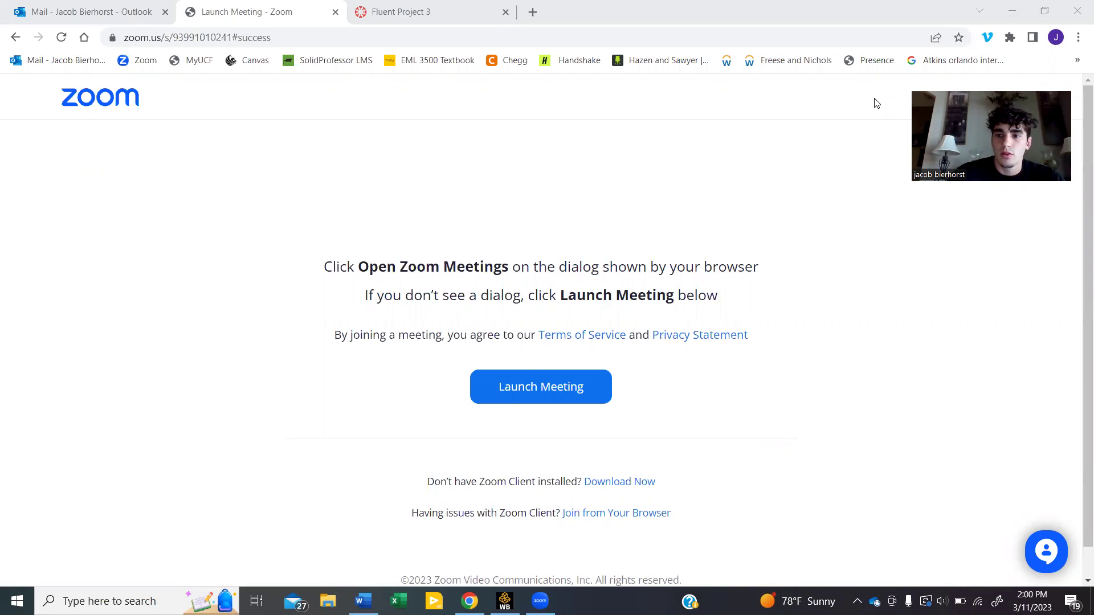
Tidy the browser pages and bring the ANSYS Workbench project forward
left_click(746, 140)
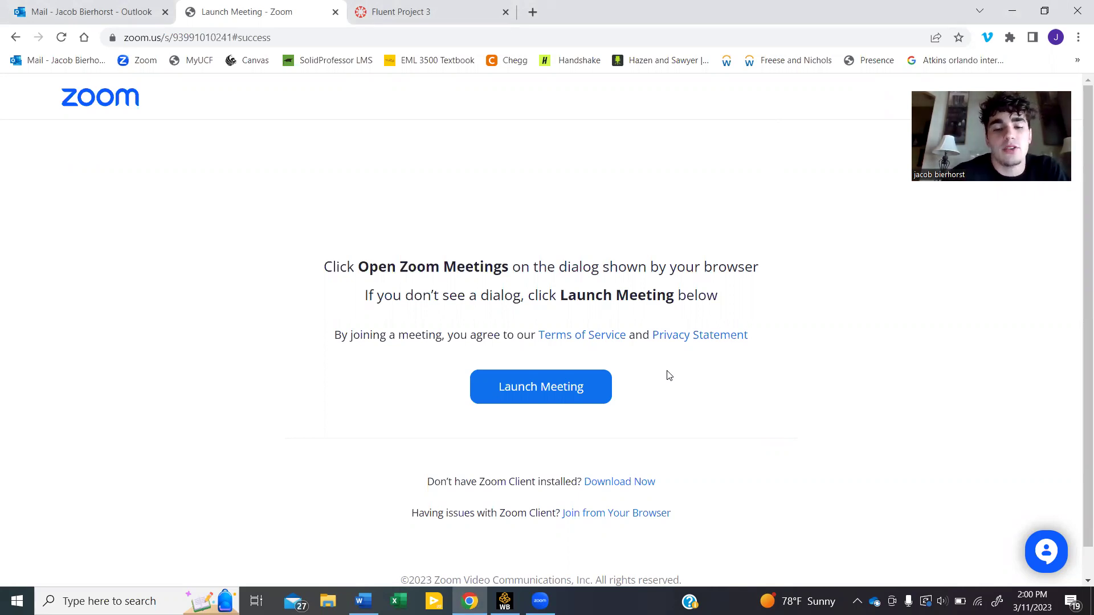
mouse_move(469, 601)
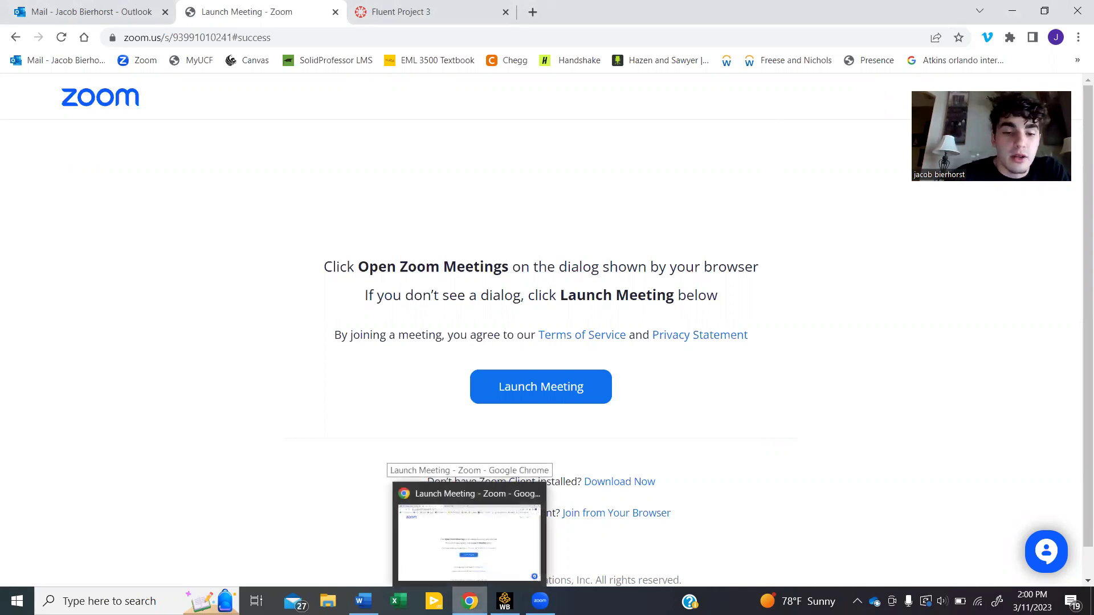
left_click(468, 541)
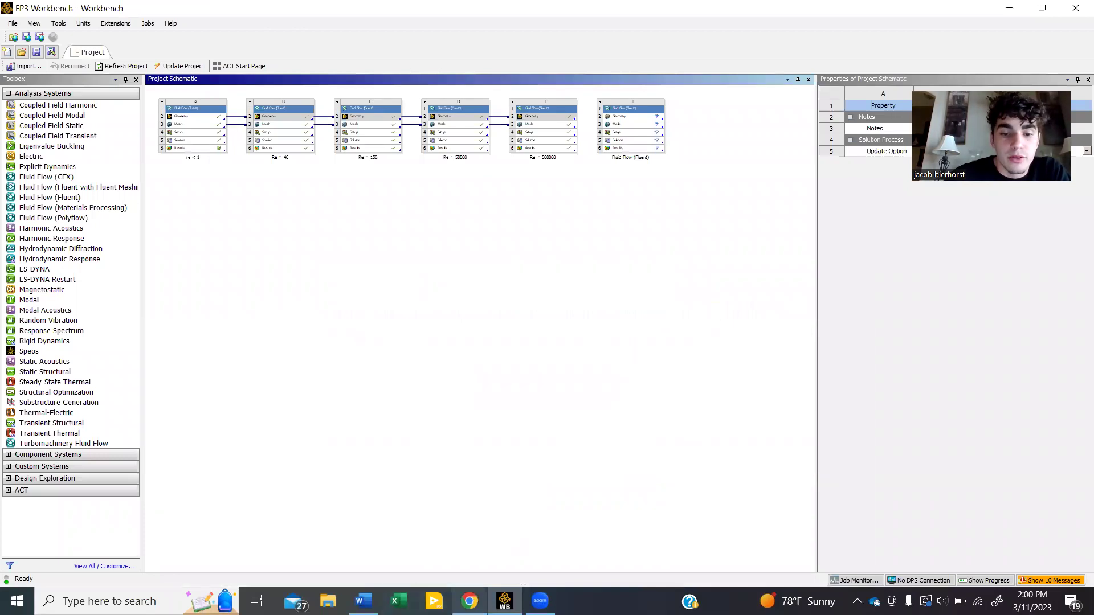
left_click(469, 601)
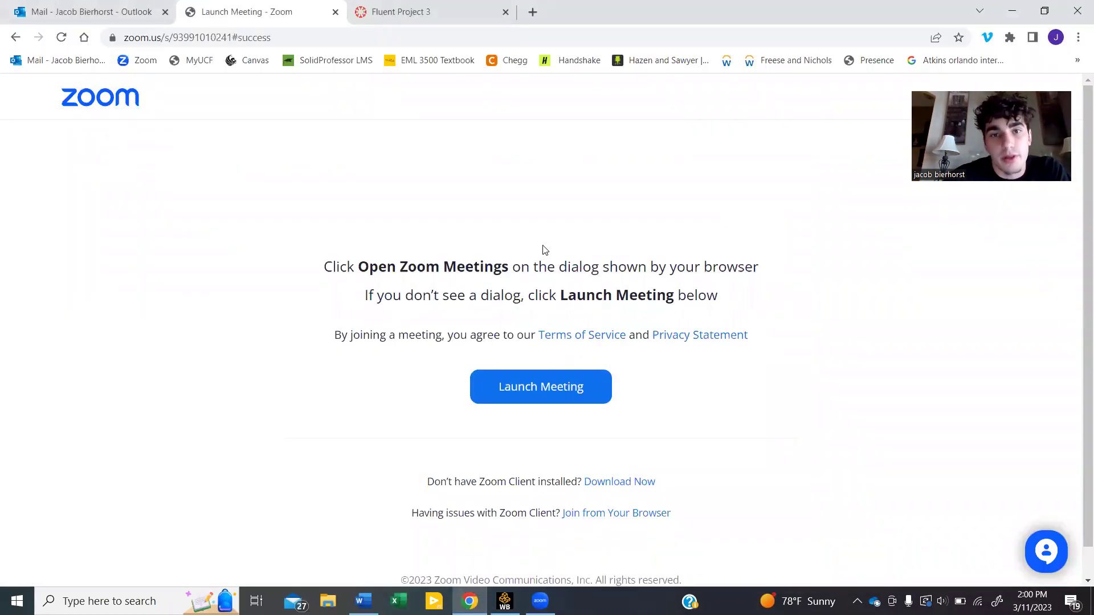
left_click_drag(244, 16, 272, 4)
left_click(251, 12)
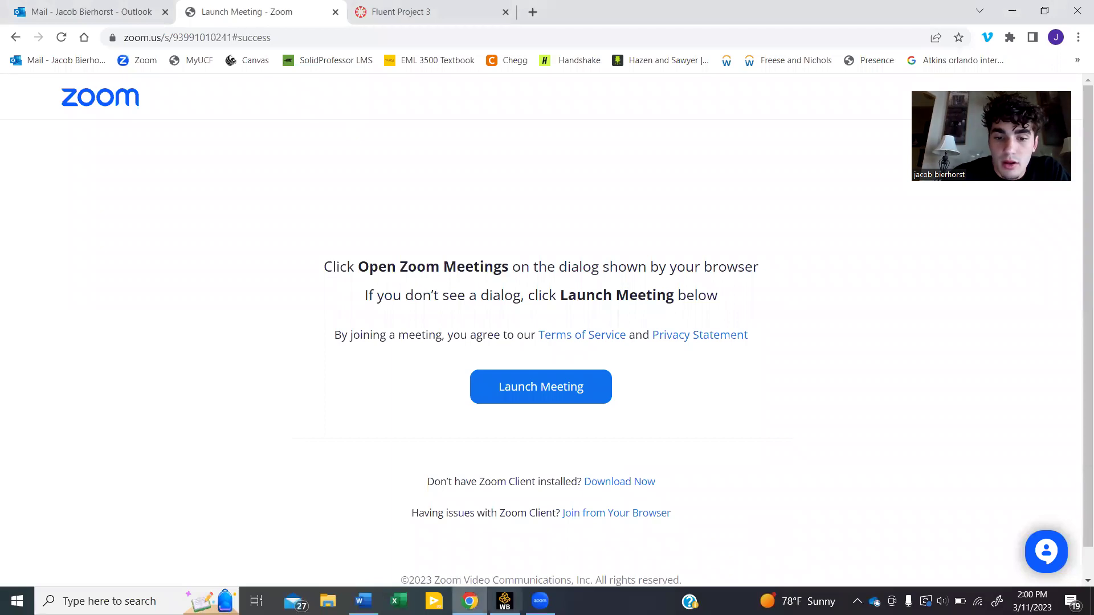
left_click(505, 601)
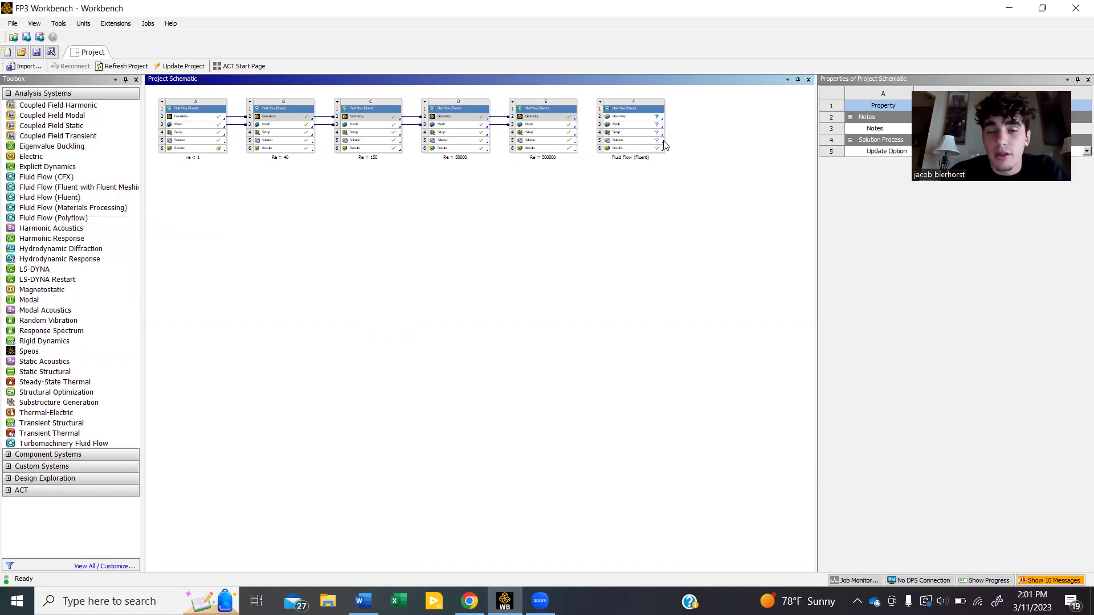
Set system F's geometry Analysis Type to 2D
right_click(654, 118)
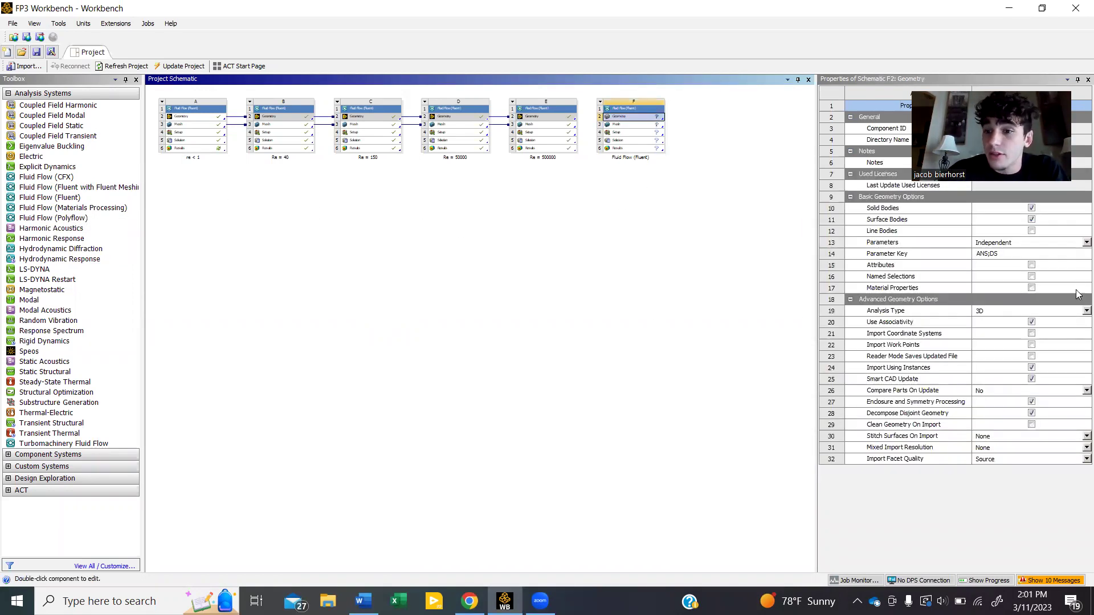
left_click(1078, 312)
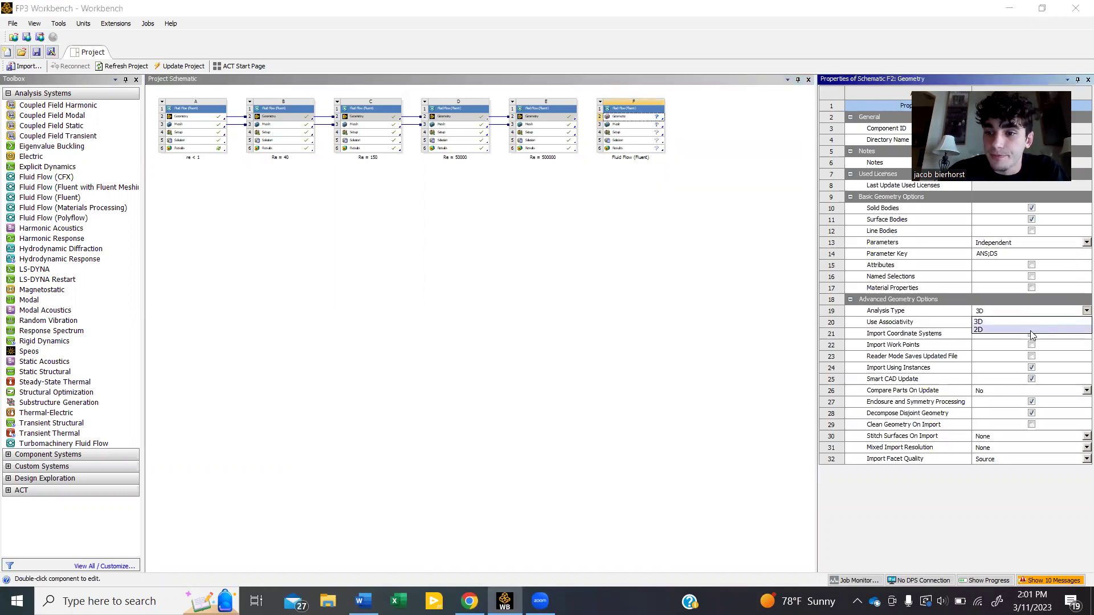
left_click(1032, 335)
Start a new DesignModeler geometry for system F
left_click(646, 118)
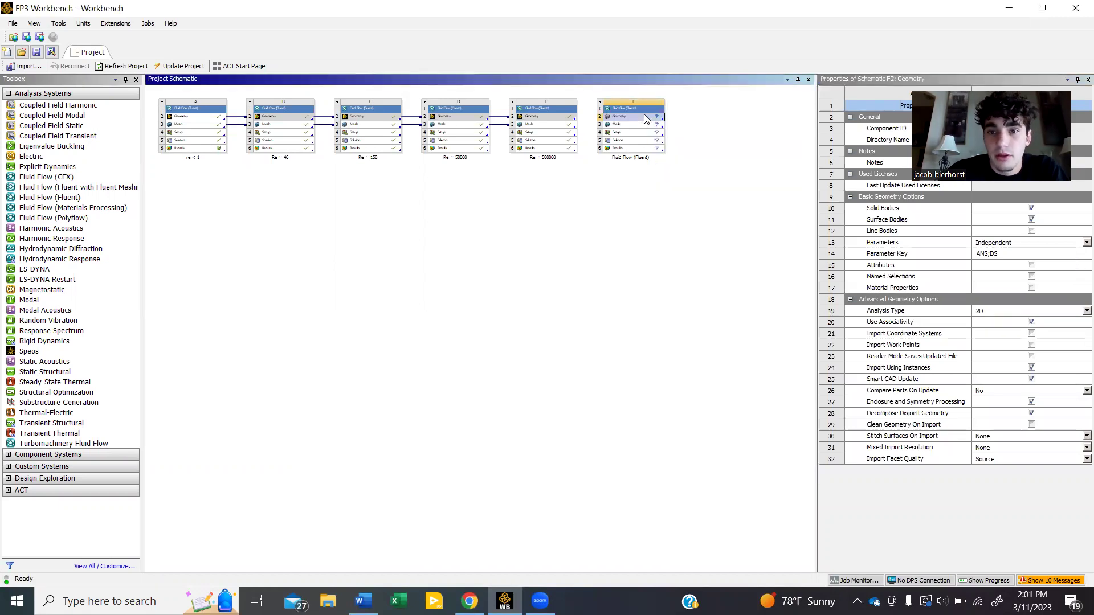
right_click(646, 118)
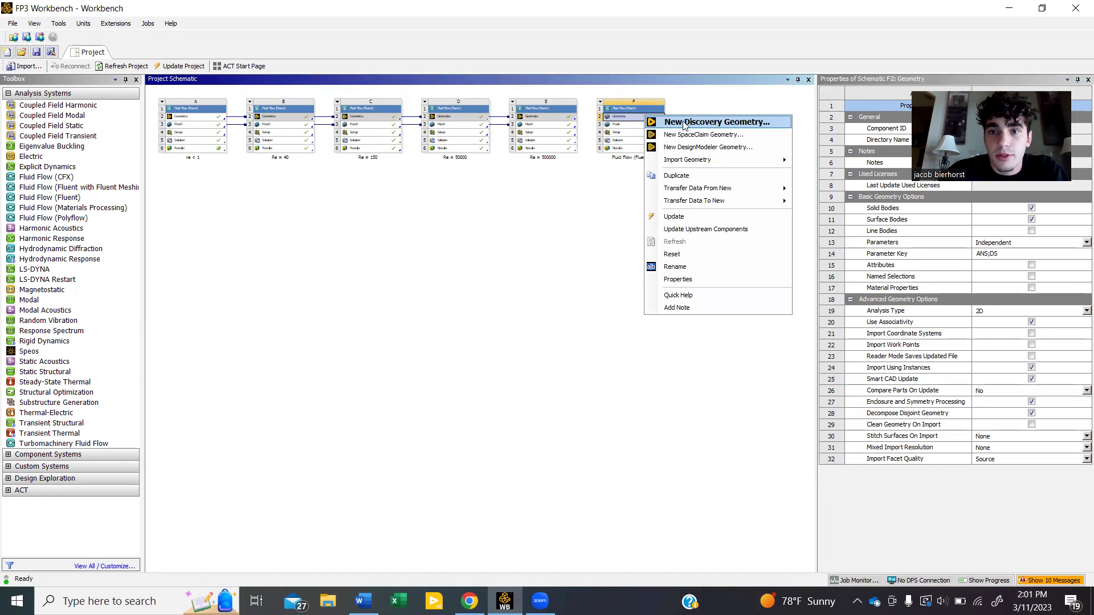
left_click(702, 149)
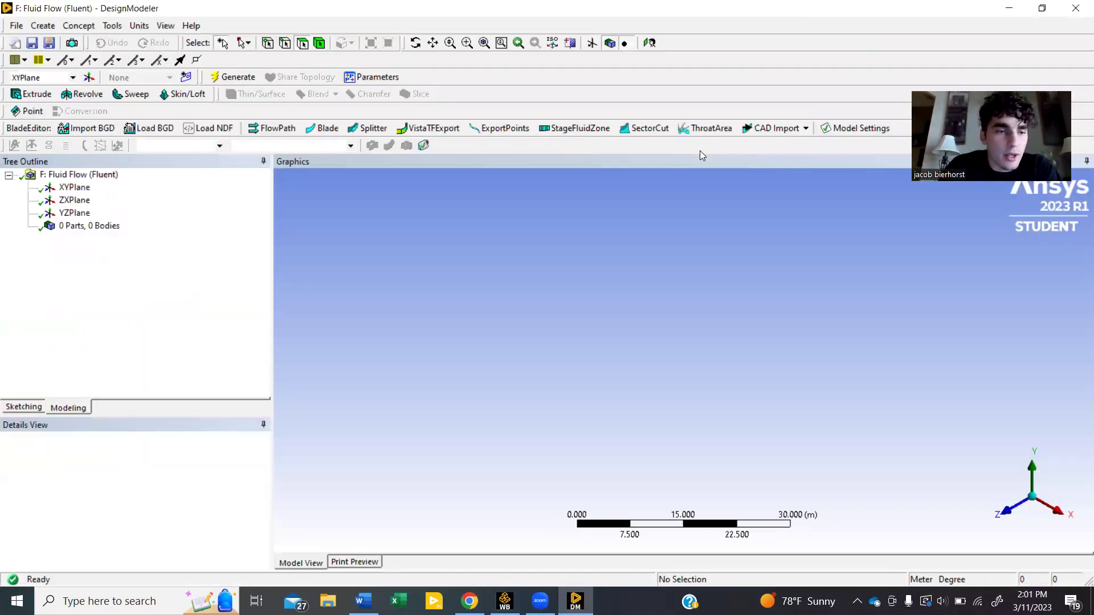
View the XY plane face-on and switch the model units to centimeters
left_click(76, 188)
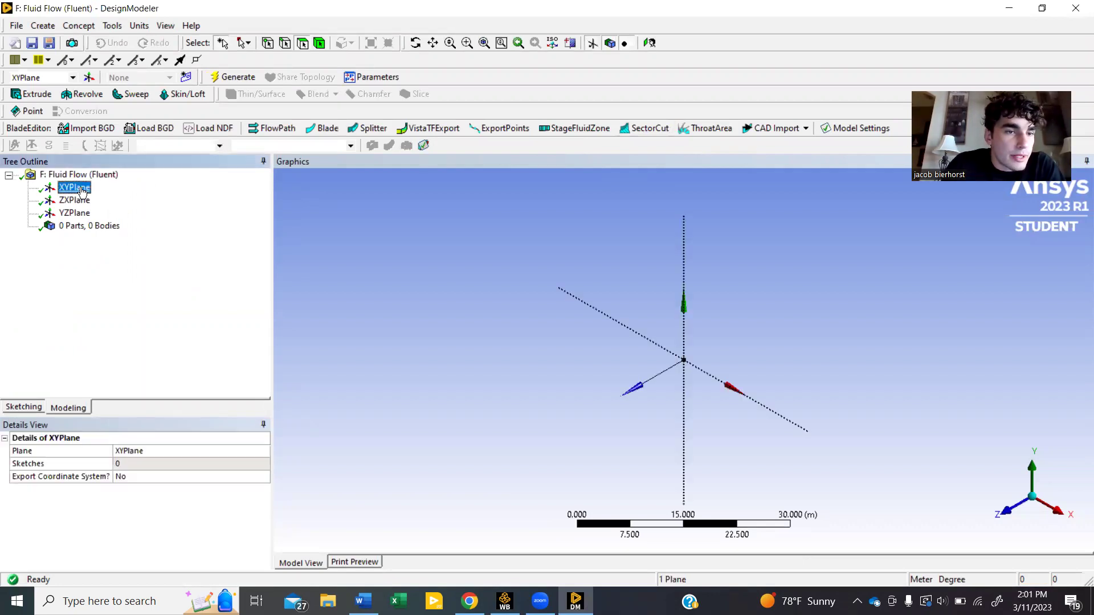
left_click(1026, 510)
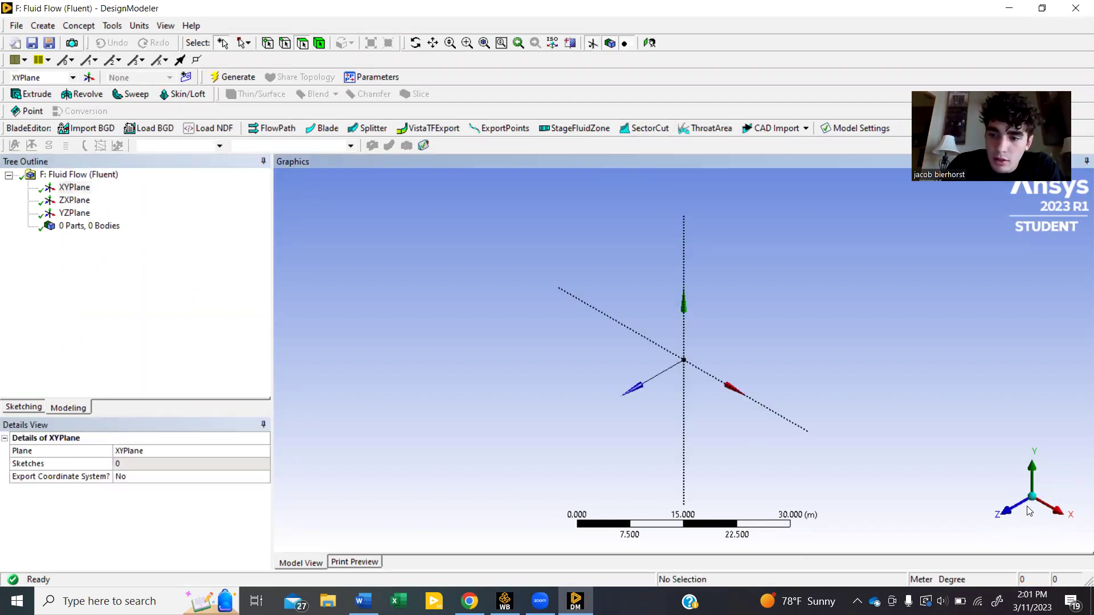
left_click(1024, 506)
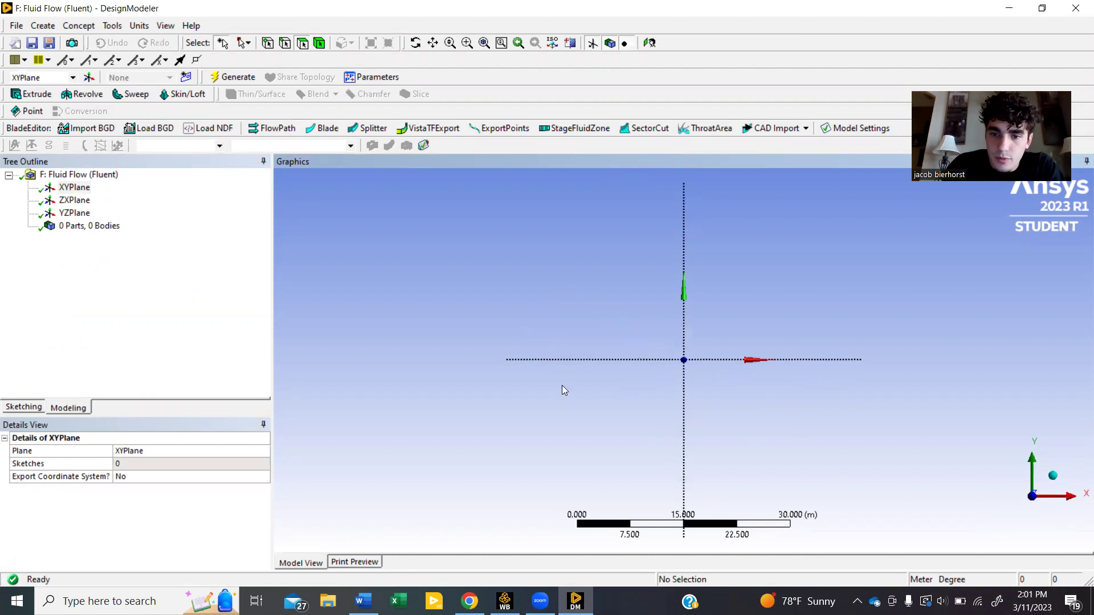
left_click(139, 25)
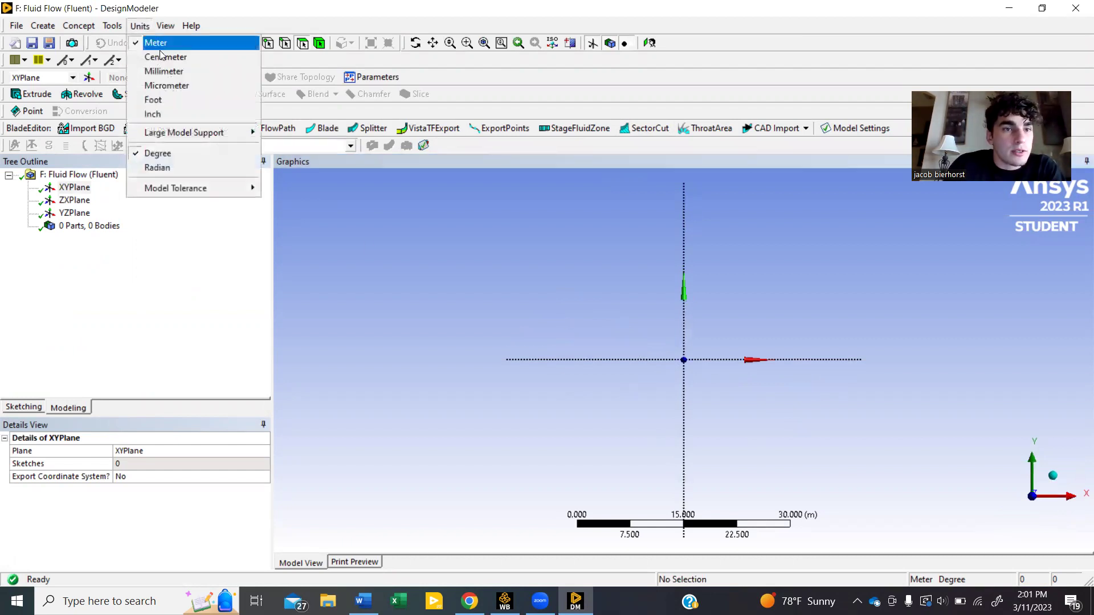
left_click(163, 57)
scroll(673, 364, "up", 4)
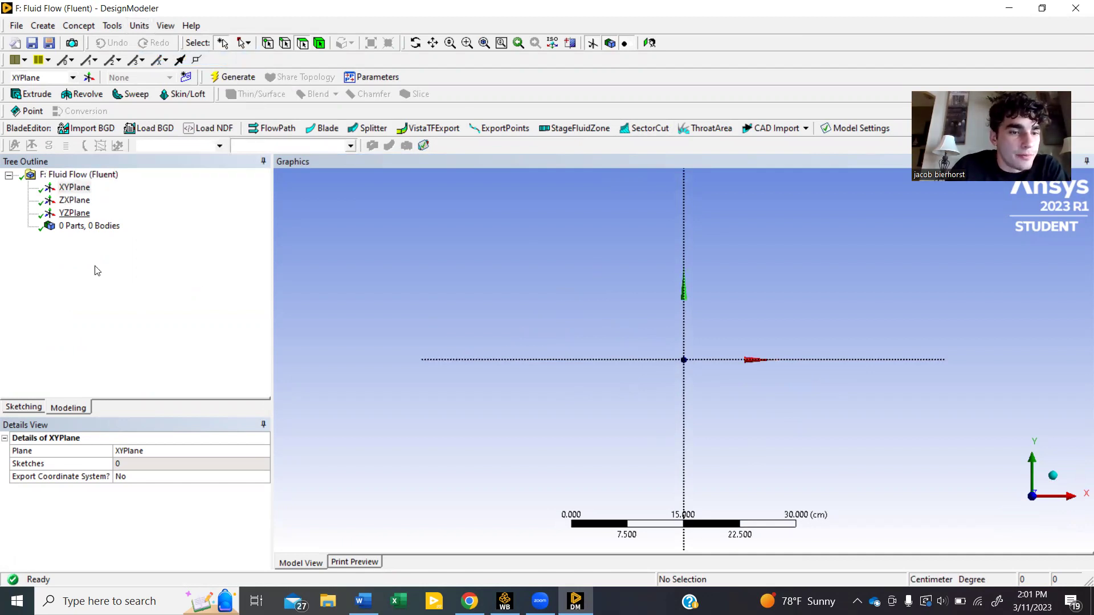
Draw a circle centred on the origin of the XY plane, creating Sketch1
left_click(24, 408)
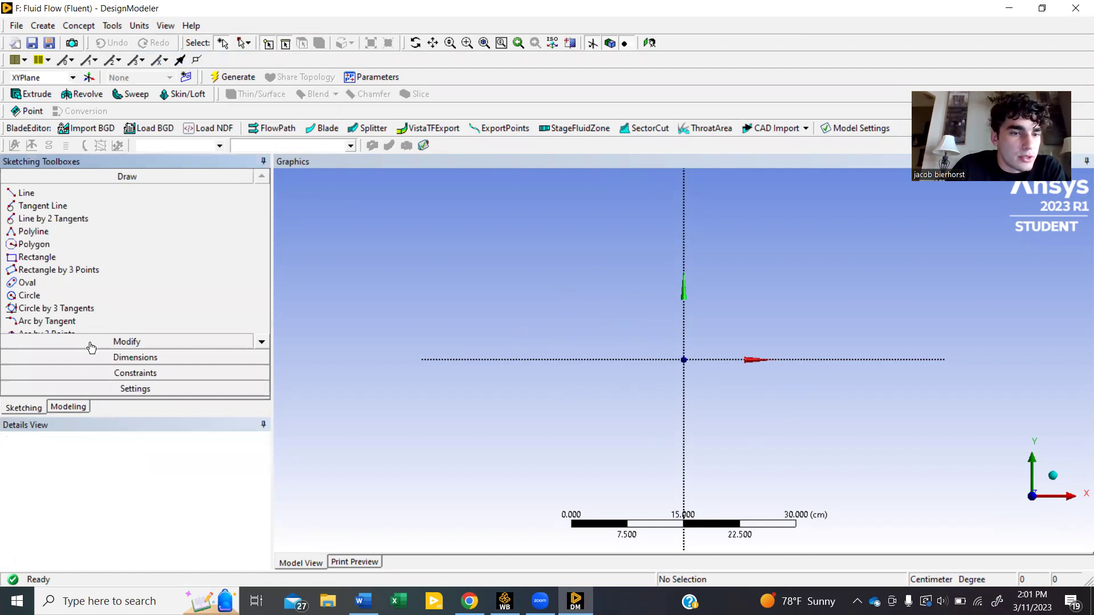
left_click(30, 296)
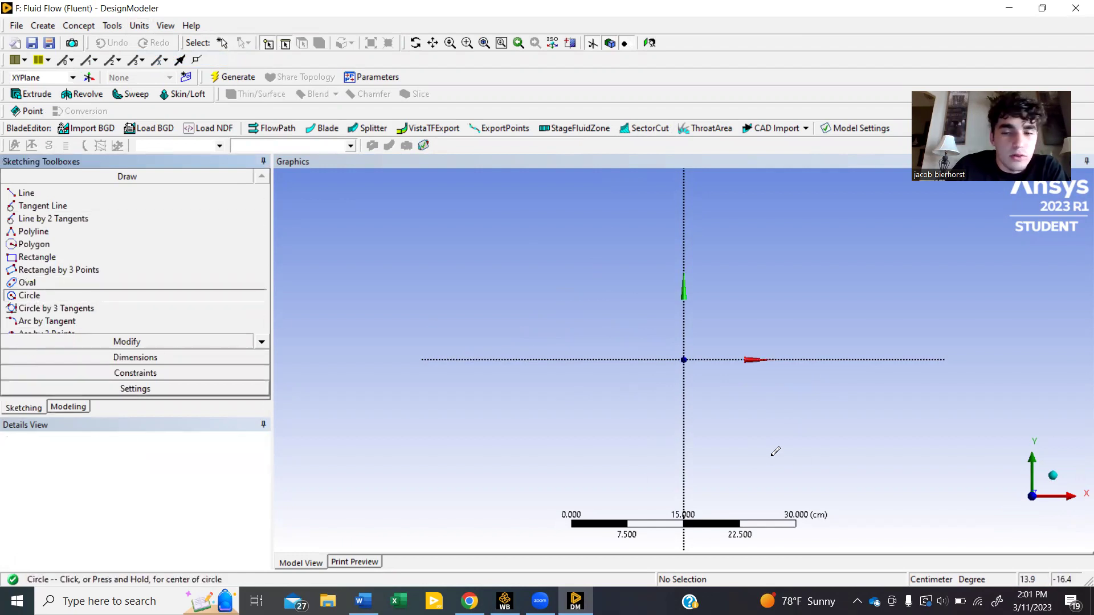
left_click(684, 360)
left_click(709, 349)
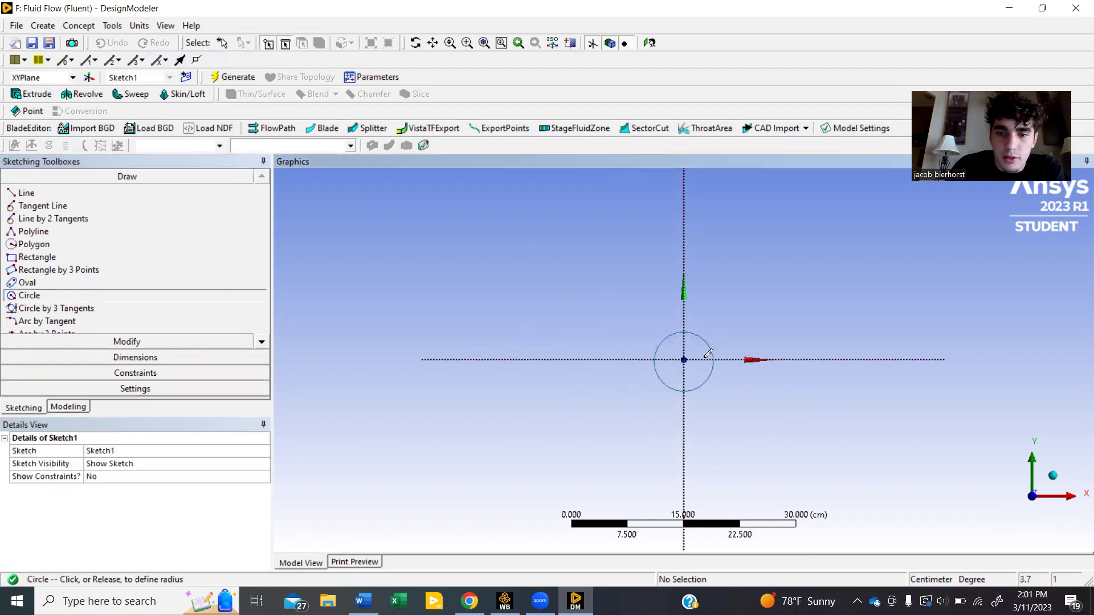
Add diameter dimension D1 to the circle and set it to 5 cm
left_click(149, 342)
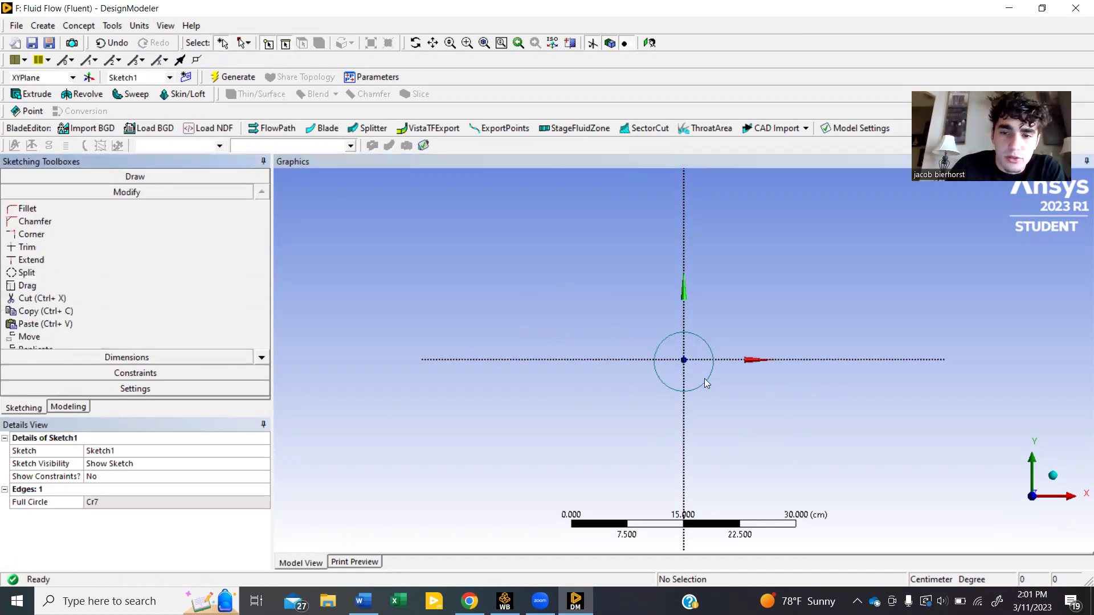
left_click(182, 357)
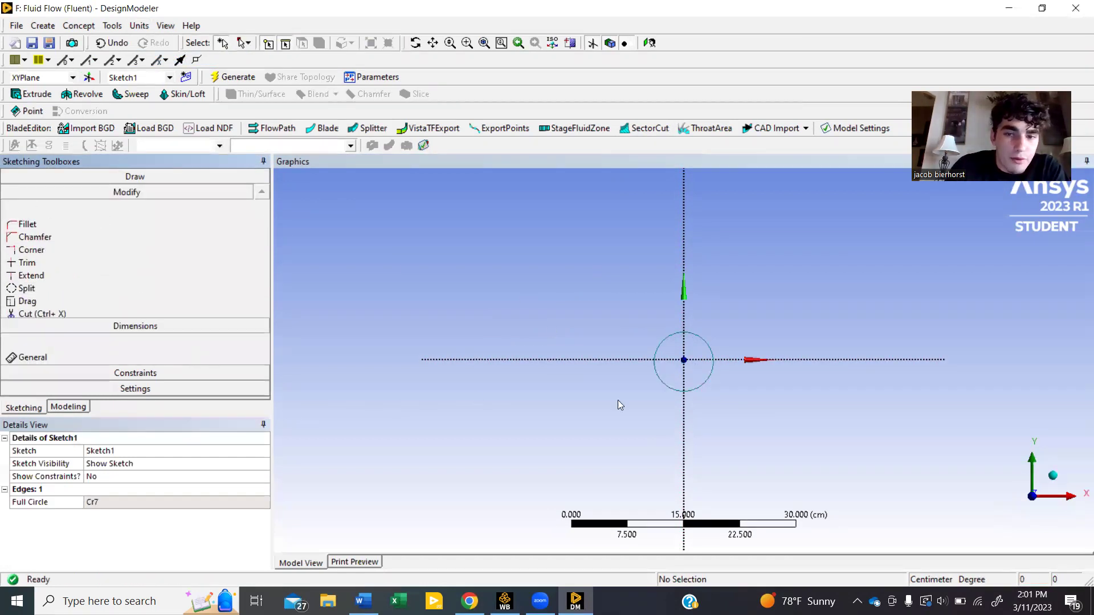
left_click(705, 383)
left_click(820, 414)
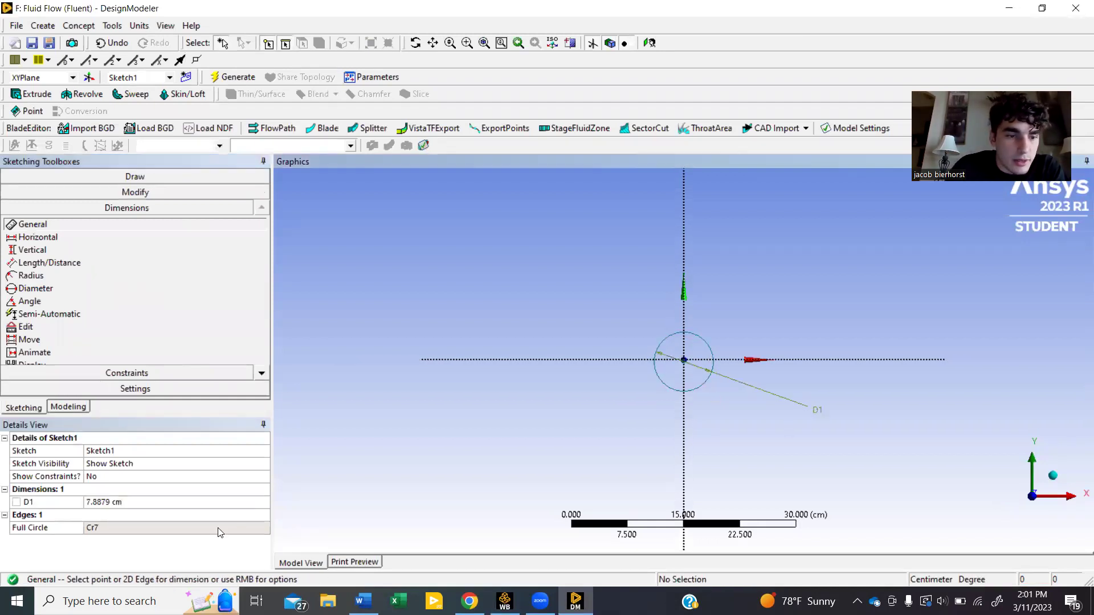
left_click(168, 501)
key("BackSpace")
type("5")
key("Return")
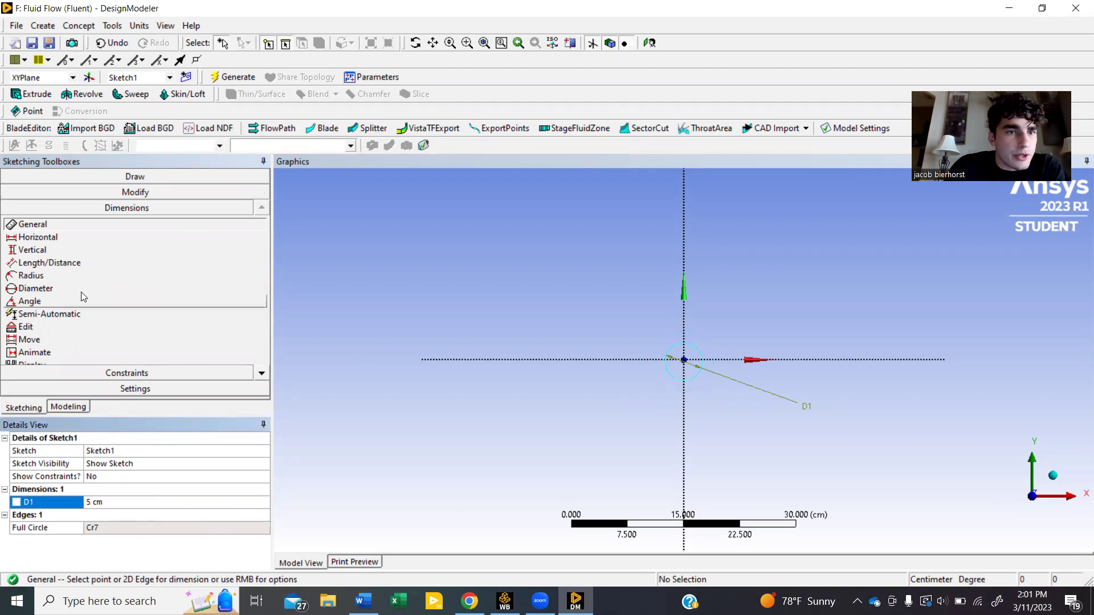
left_click(160, 194)
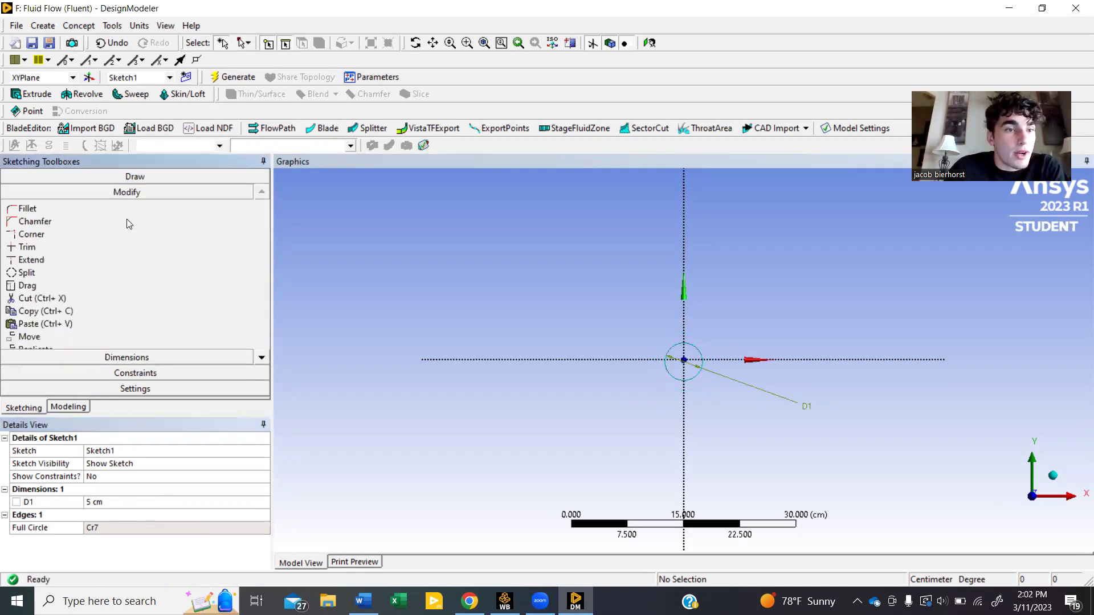
left_click(140, 359)
left_click(150, 176)
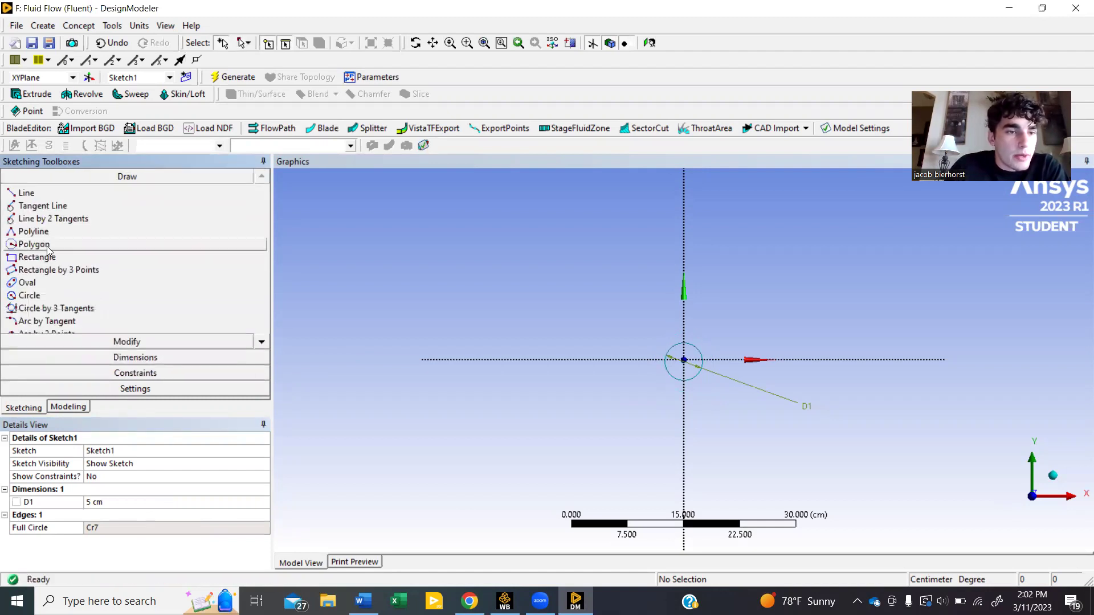
Draw a channel rectangle enclosing the circle
left_click(39, 257)
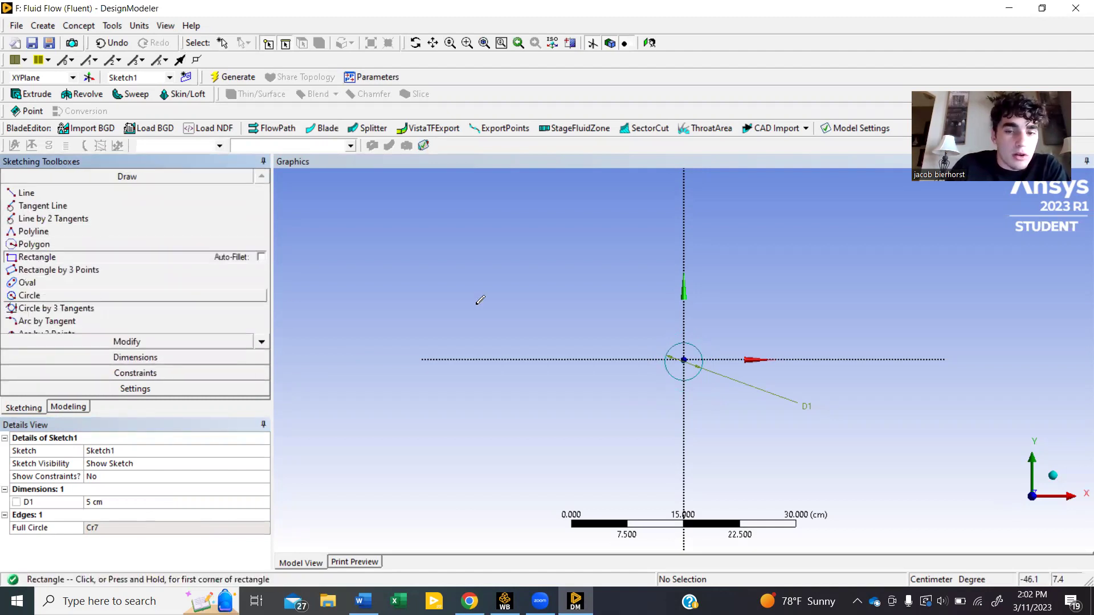
left_click(469, 451)
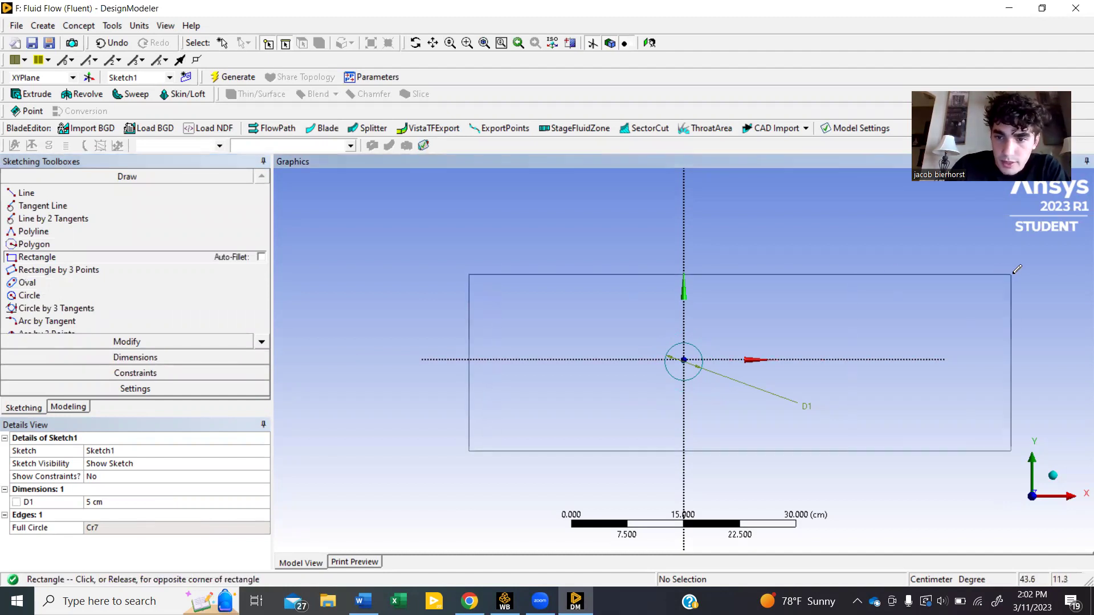
scroll(1019, 268, "down", 1)
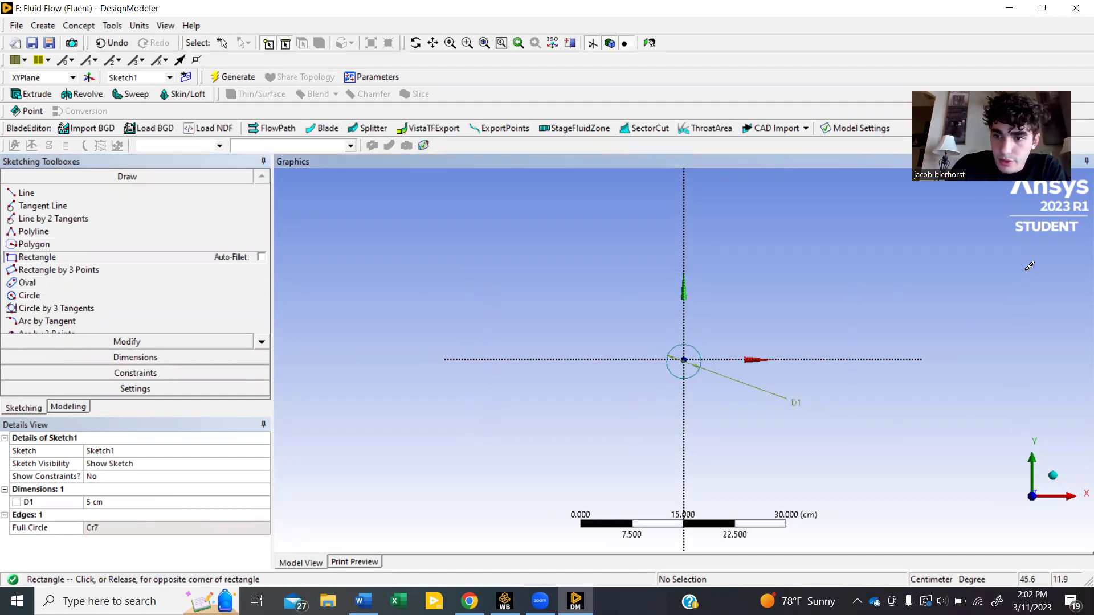
left_click(1063, 282)
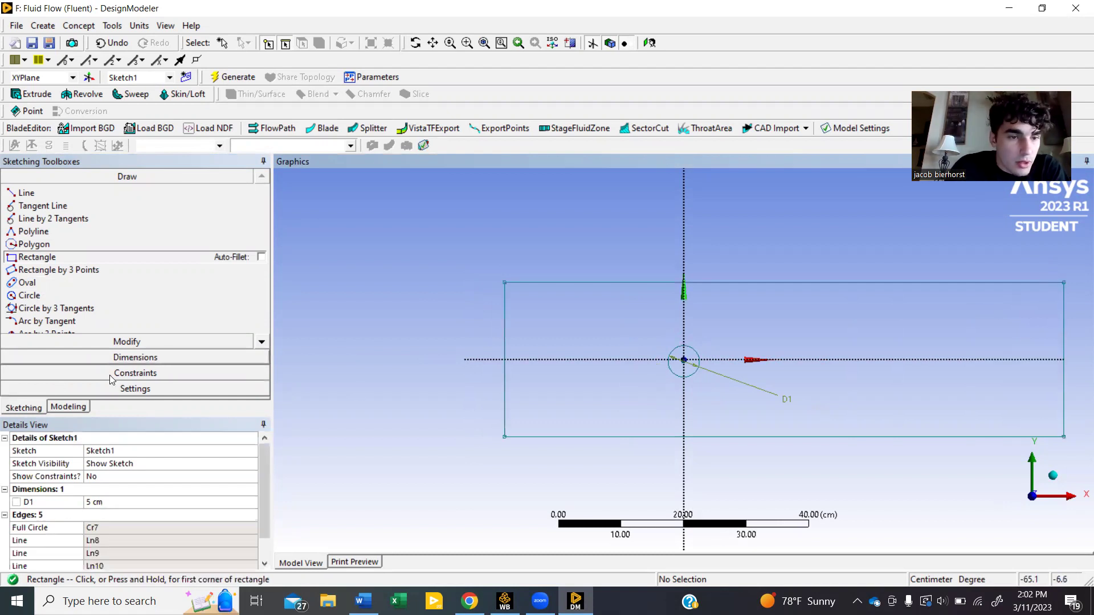
Dimension the rectangle's left edge as height V2, first 15 cm then 20 cm
left_click(170, 357)
left_click(504, 350)
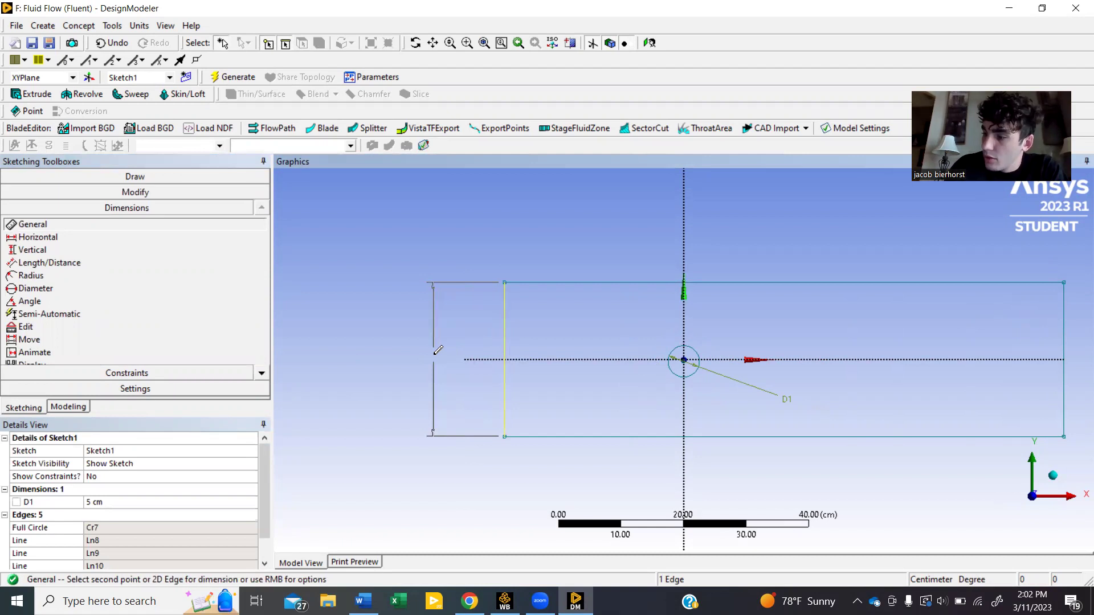
left_click(434, 358)
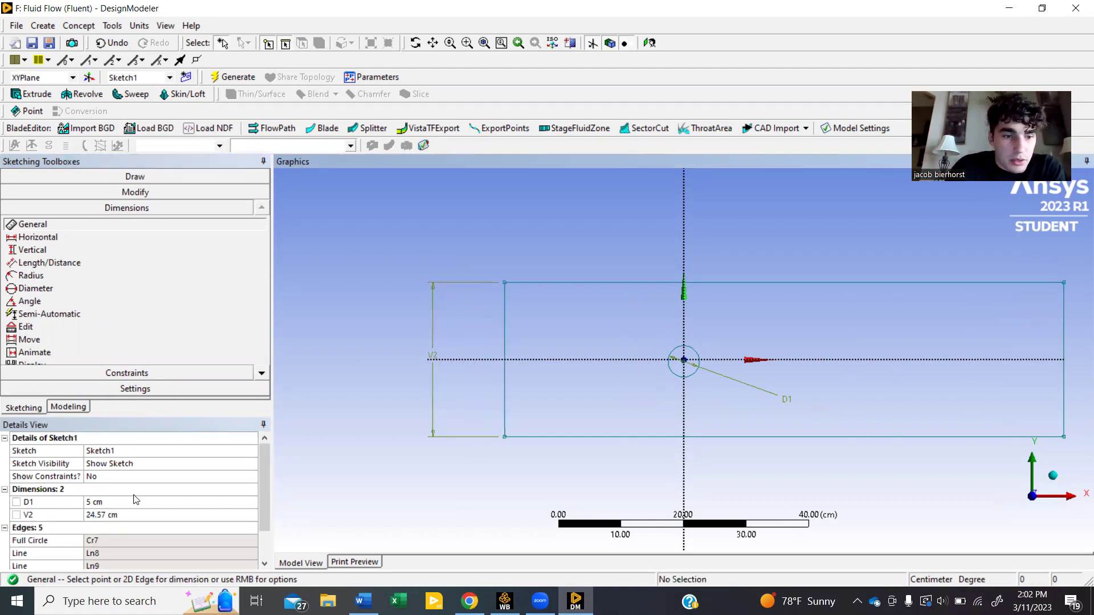
left_click(142, 515)
type("1")
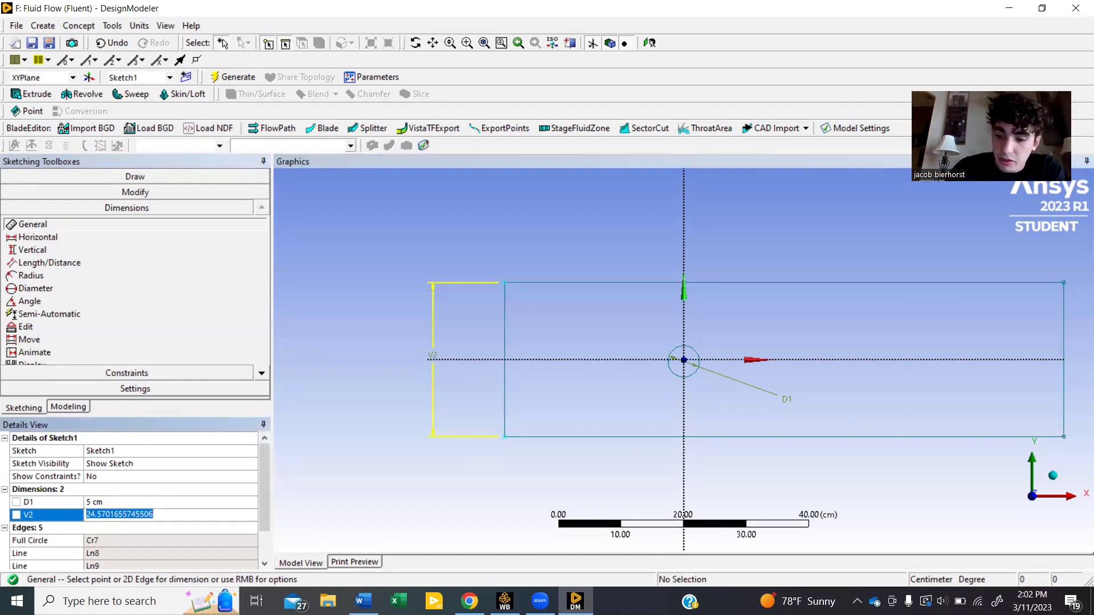
type("5")
key("Return")
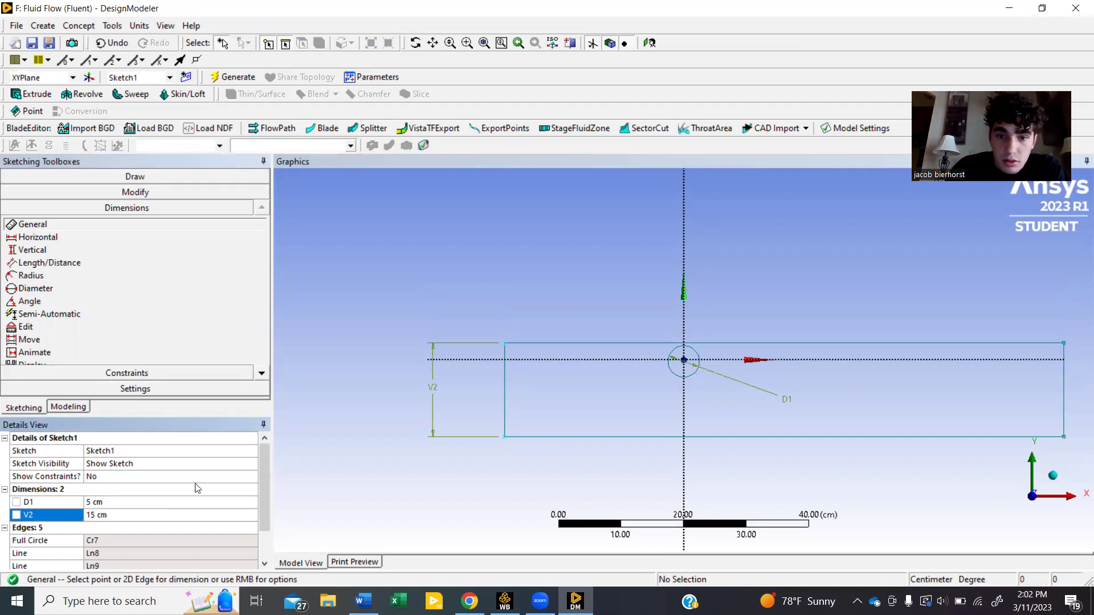
left_click(165, 522)
left_click(156, 514)
type("20")
key("Return")
Undo an accidental change to the cylinder diameter, keeping D1 at 5 cm
left_click(158, 501)
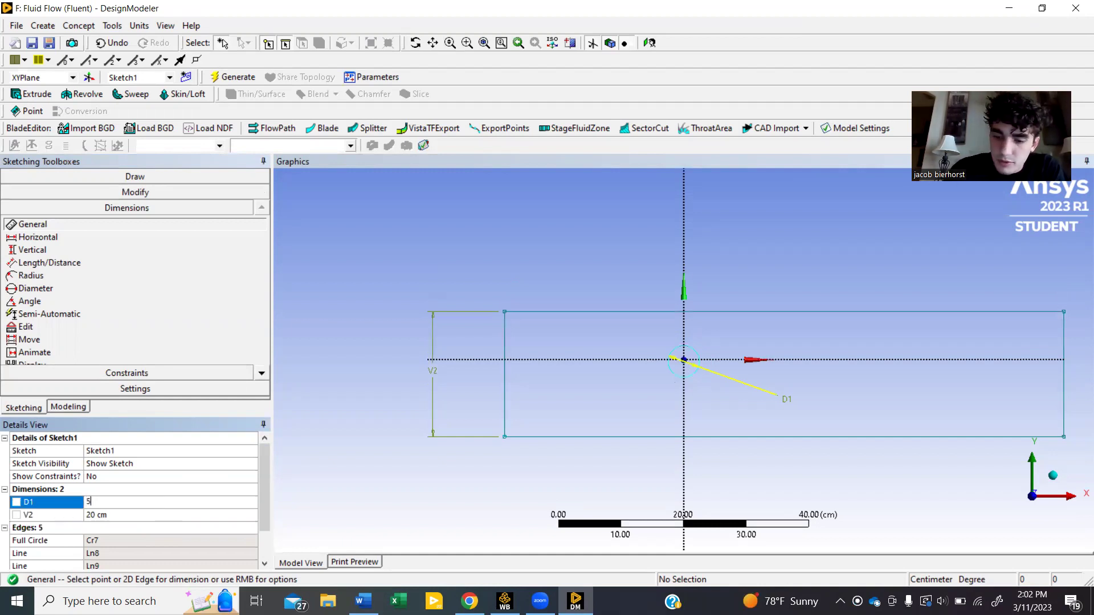
type("0")
key("Return")
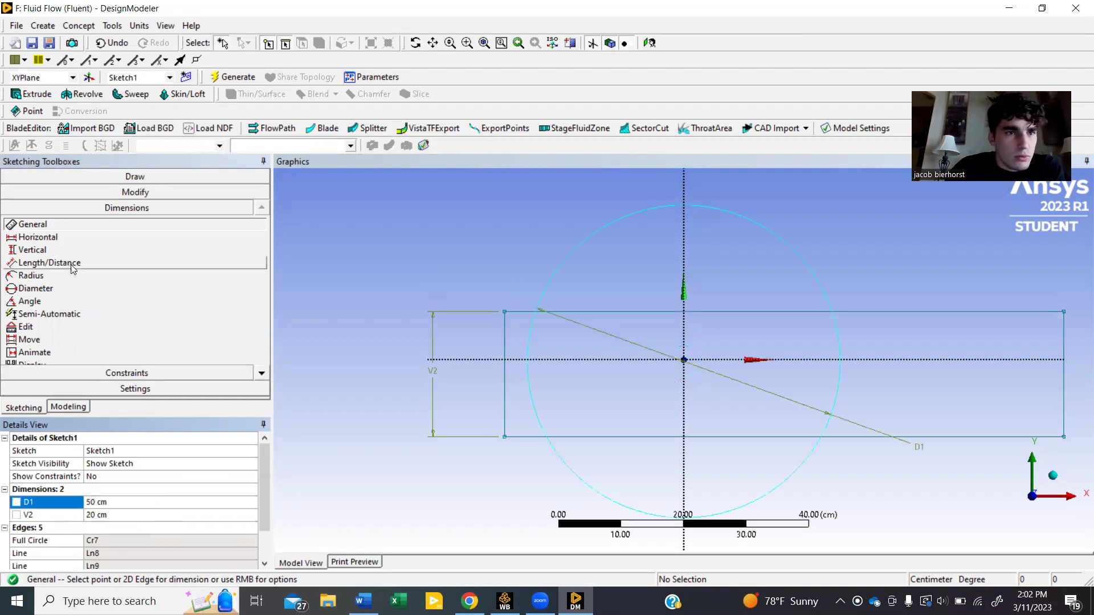
left_click(112, 43)
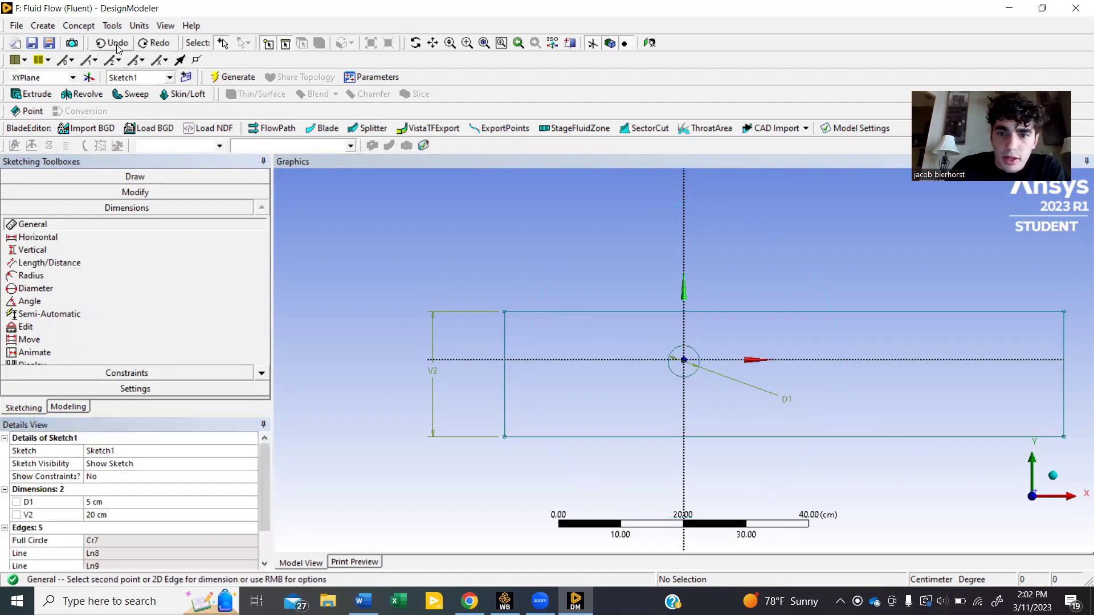
Dimension the rectangle's bottom edge as H3 = 50 cm
left_click(597, 437)
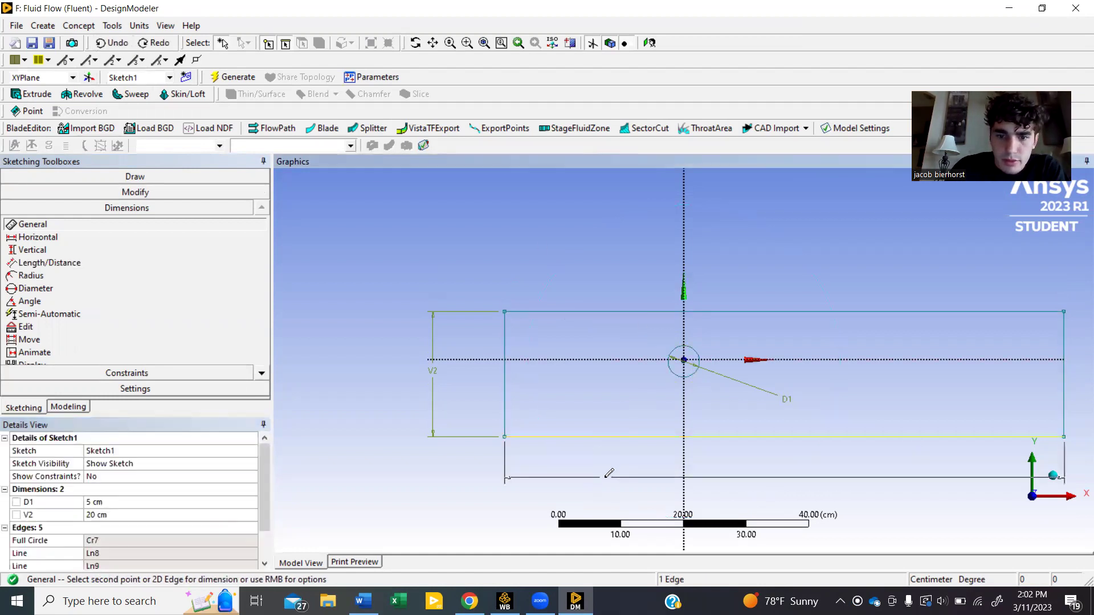
left_click(605, 477)
left_click(125, 512)
type("5")
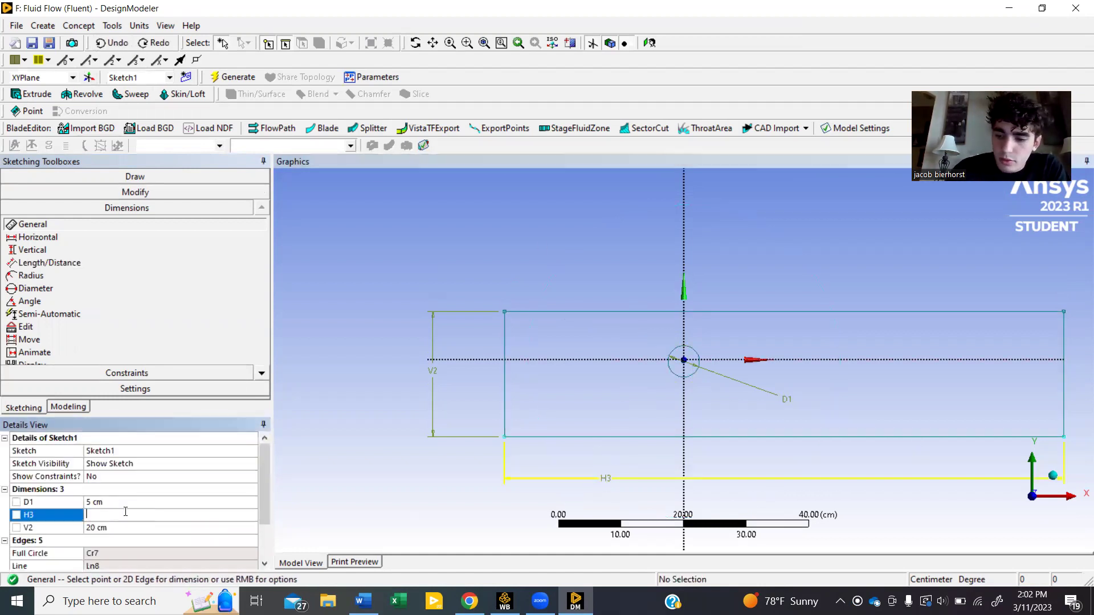
type("0")
key("Return")
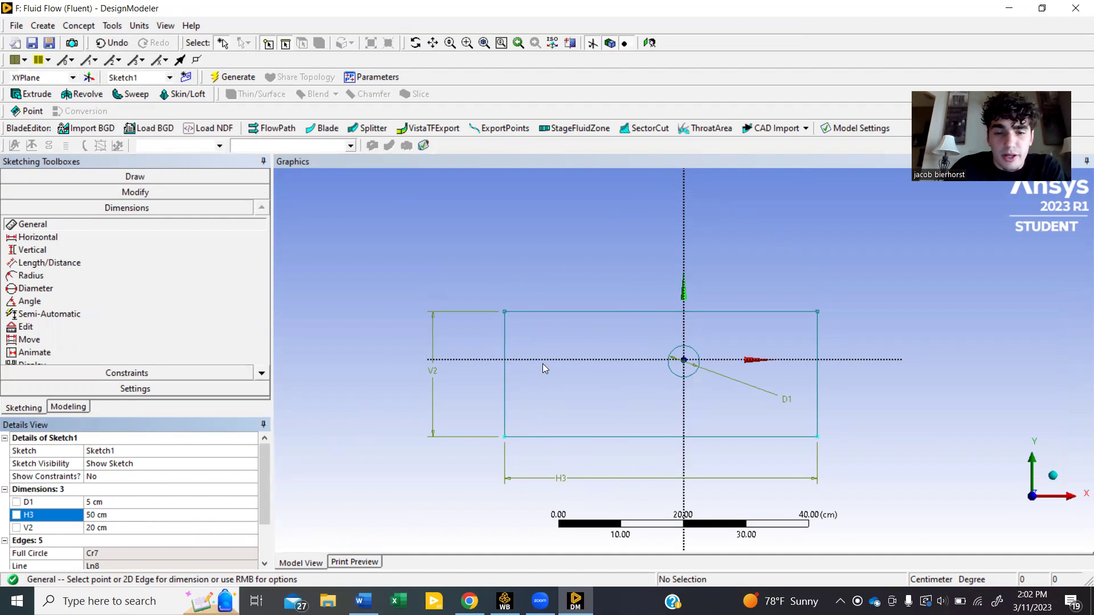
Set V4, from the top-left corner to the horizontal axis, to 10 cm
left_click(504, 312)
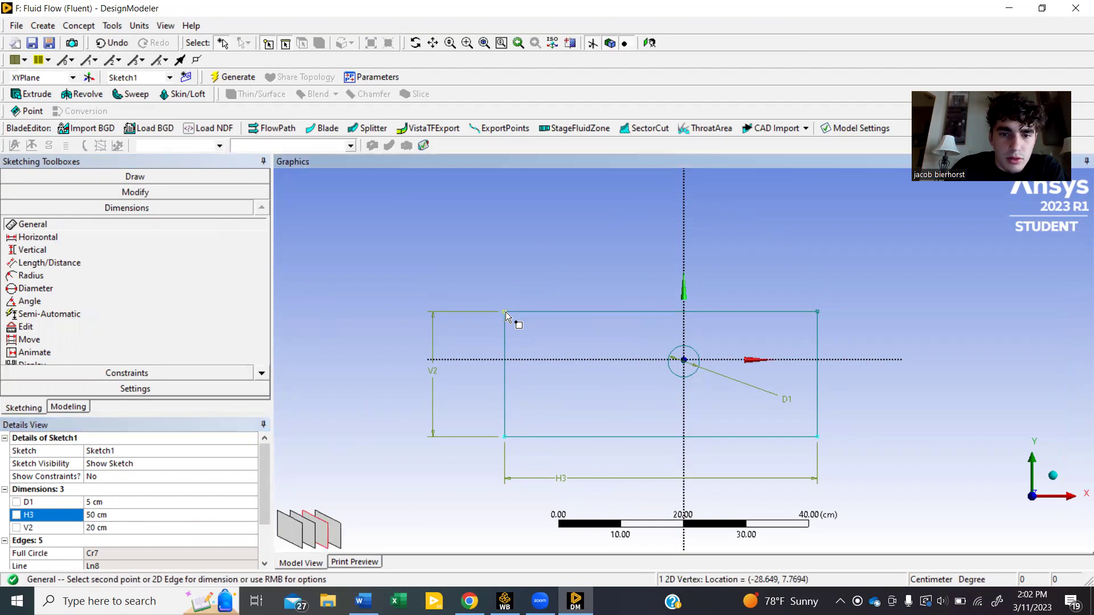
left_click(548, 358)
left_click(397, 338)
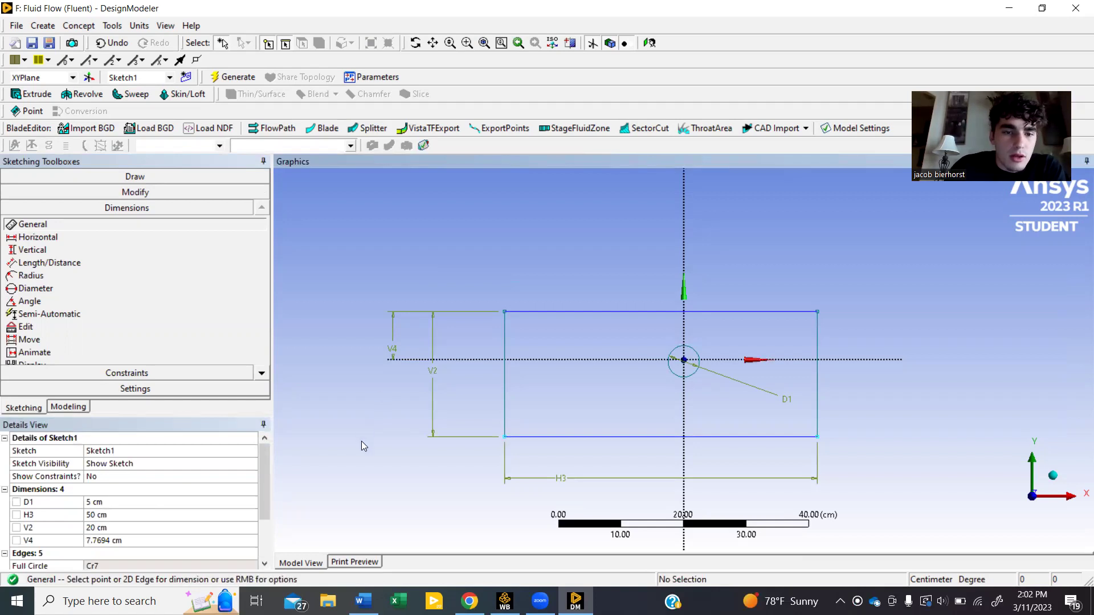
left_click(123, 541)
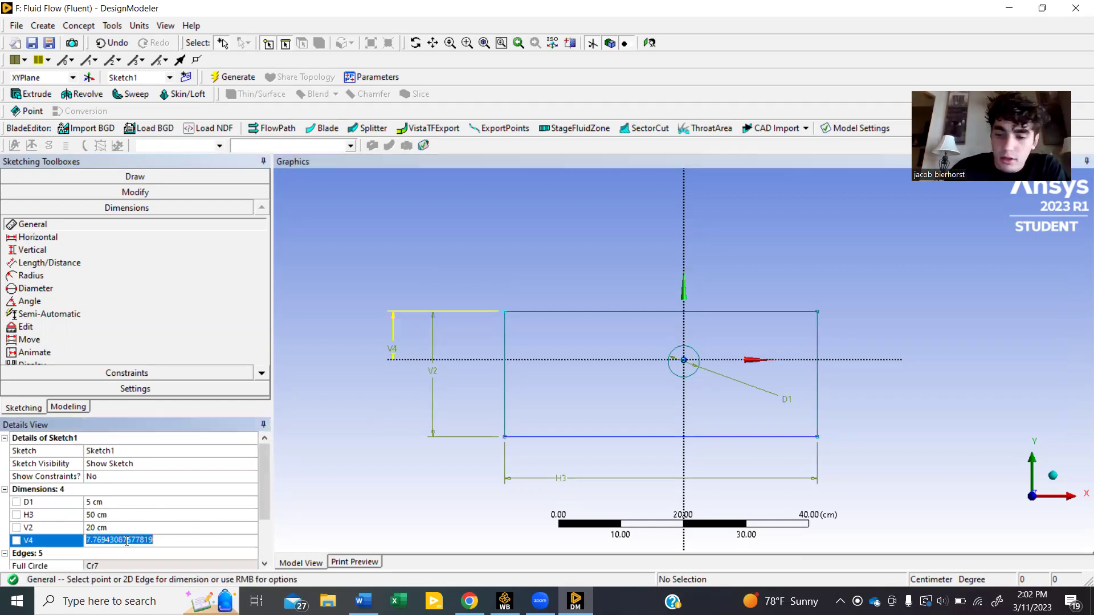
key("BackSpace")
type("10")
key("Return")
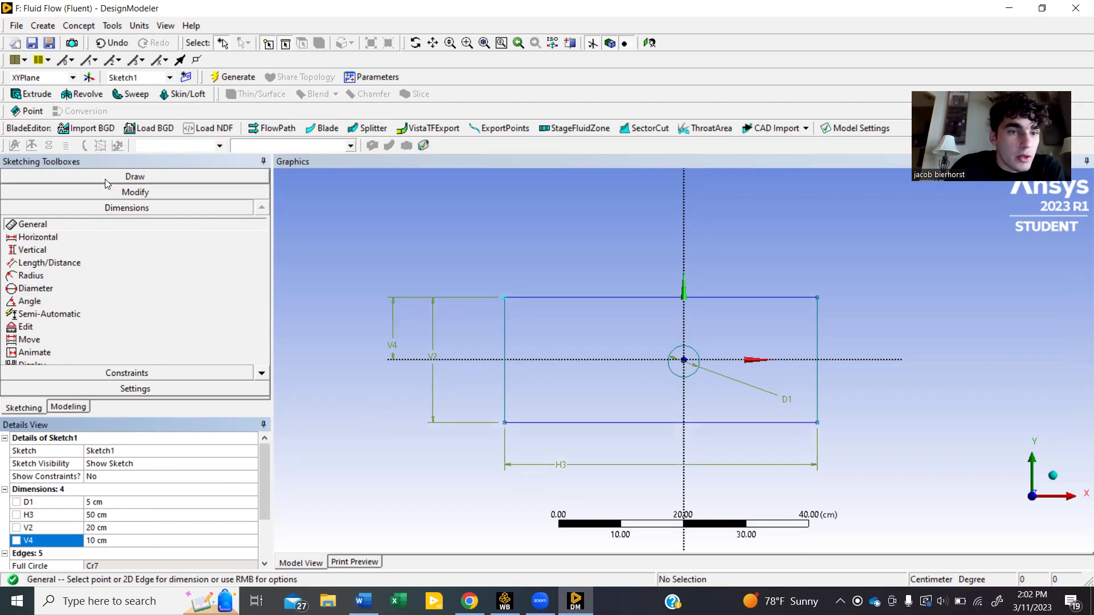
Drag the rectangle's left edge to reposition the channel
left_click(126, 193)
left_click(27, 285)
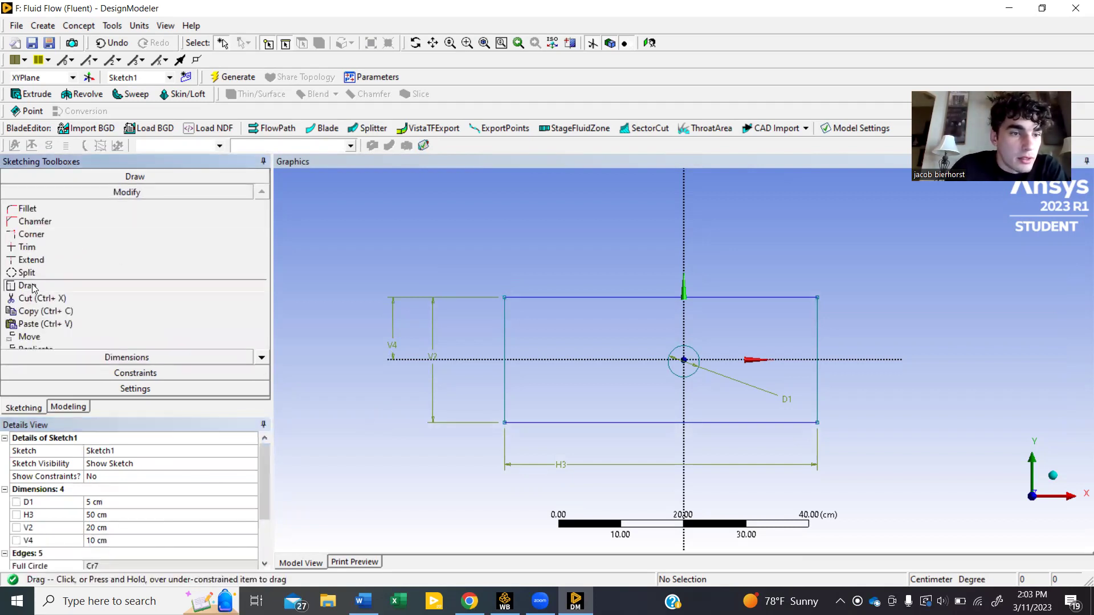
left_click_drag(505, 341, 569, 337)
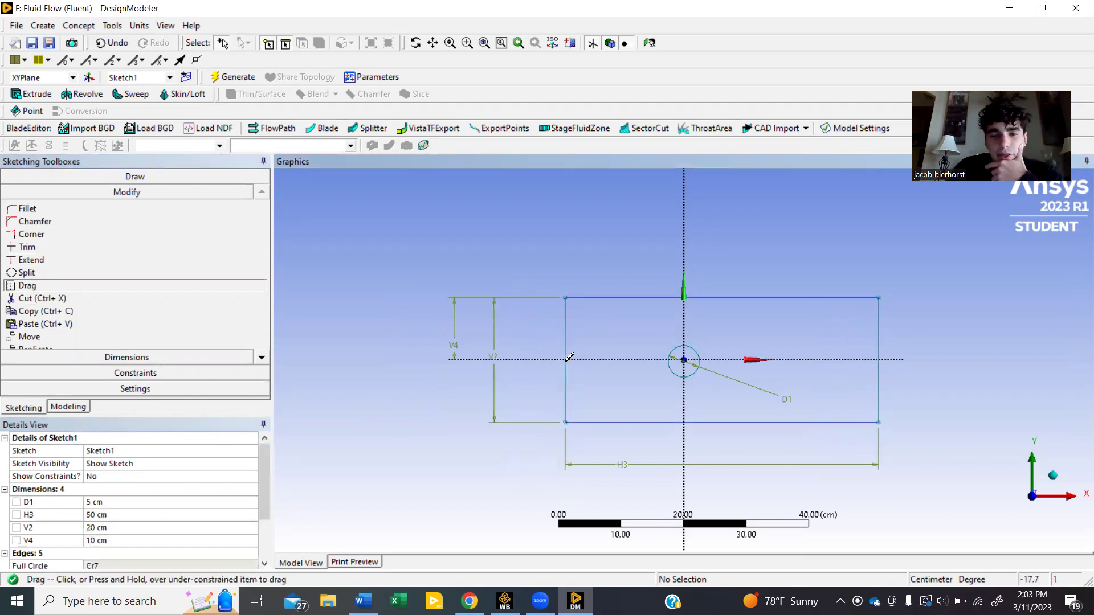
mouse_move(571, 342)
left_mouse_down()
mouse_move(537, 342)
mouse_move(550, 342)
left_mouse_up()
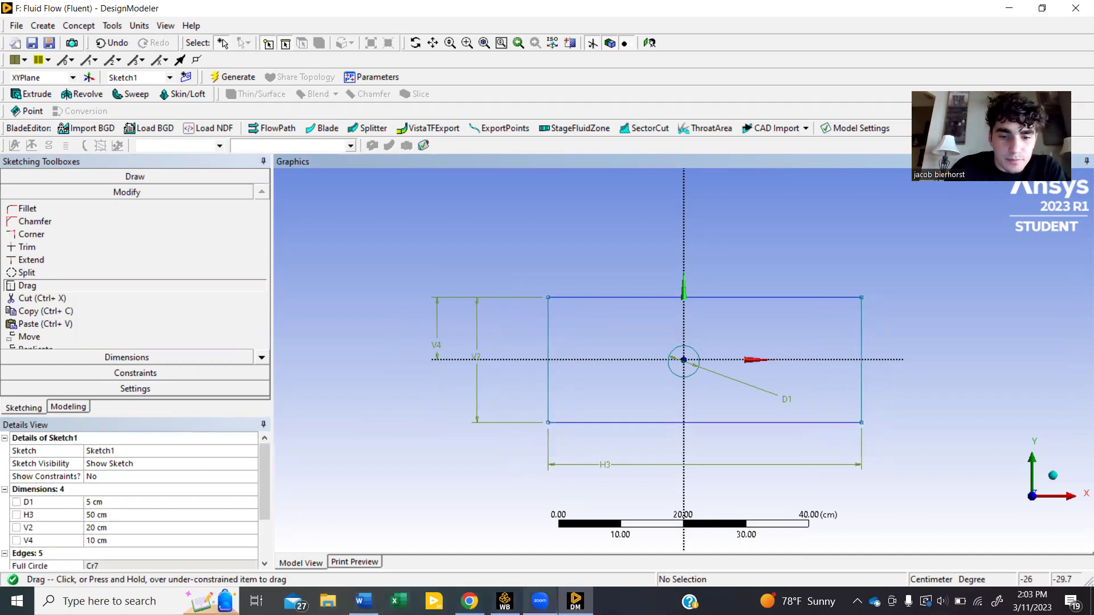
Launch the mesh editor for system F's Mesh cell, then return to DesignModeler
left_click(504, 600)
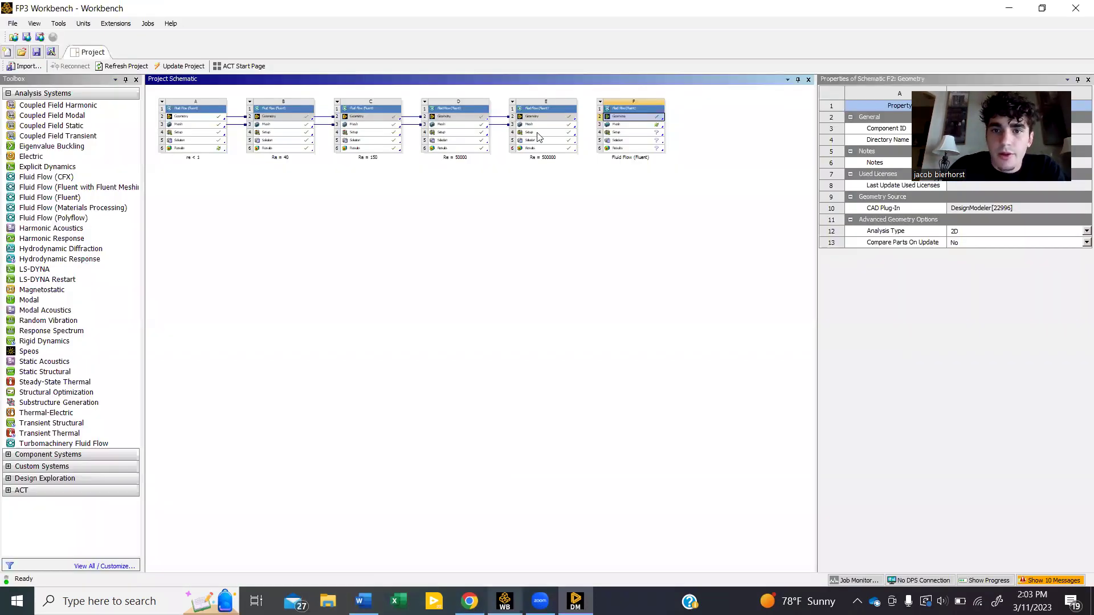
right_click(636, 124)
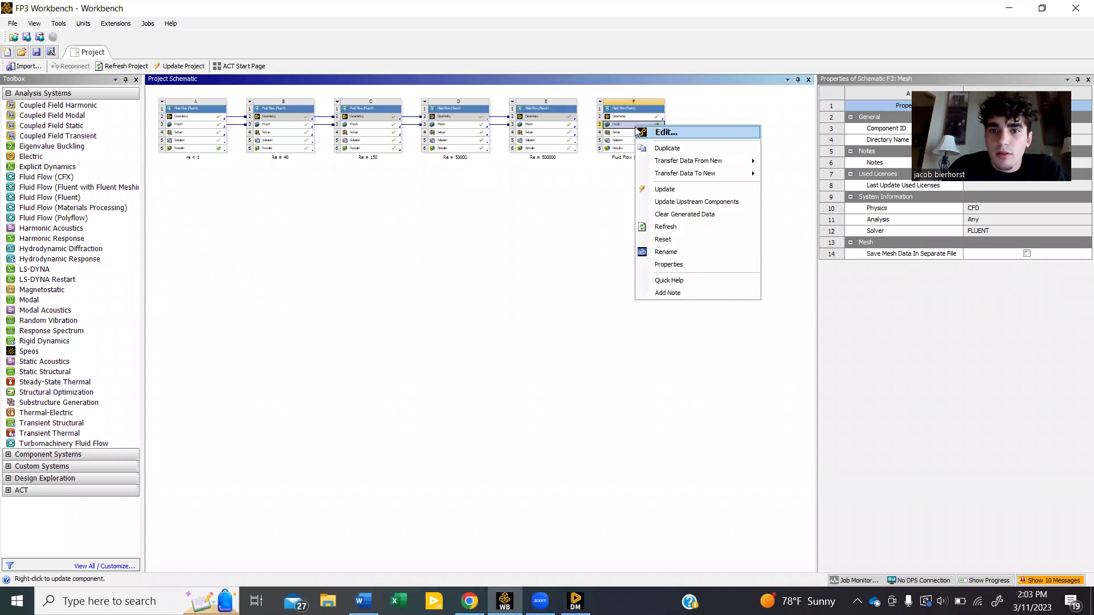
left_click(638, 132)
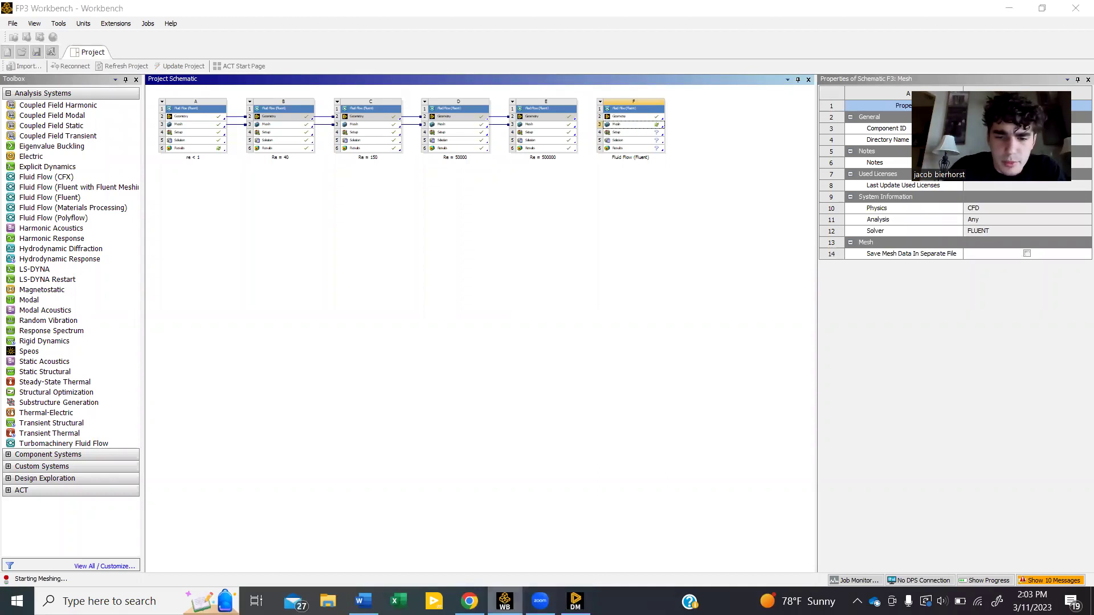
left_click(575, 601)
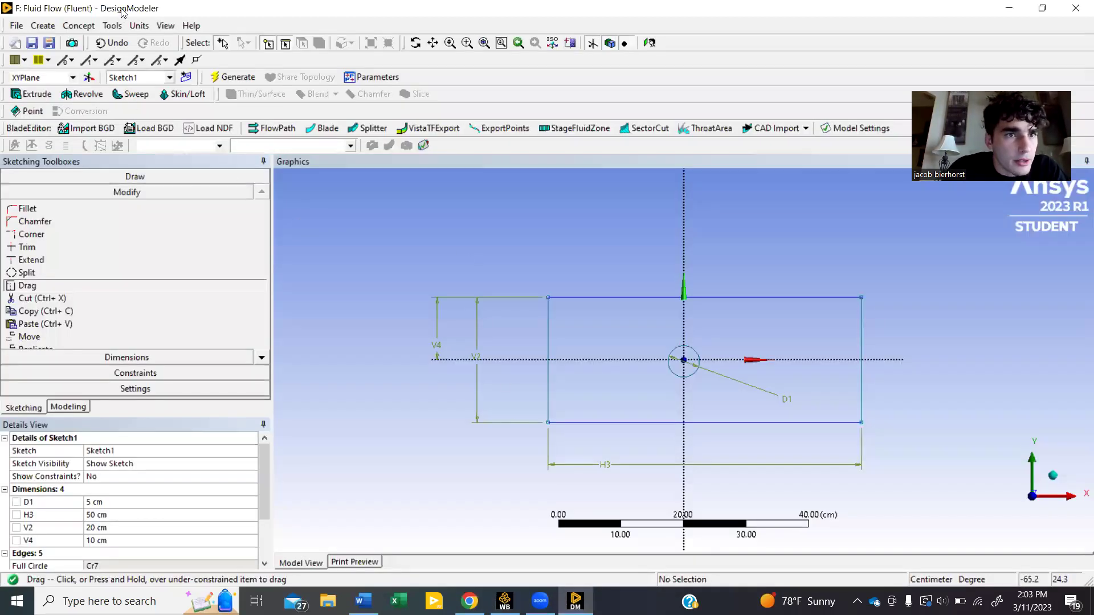
Generate a Surfaces From Sketches body from Sketch1, leaving the cylinder as a hole
left_click(78, 26)
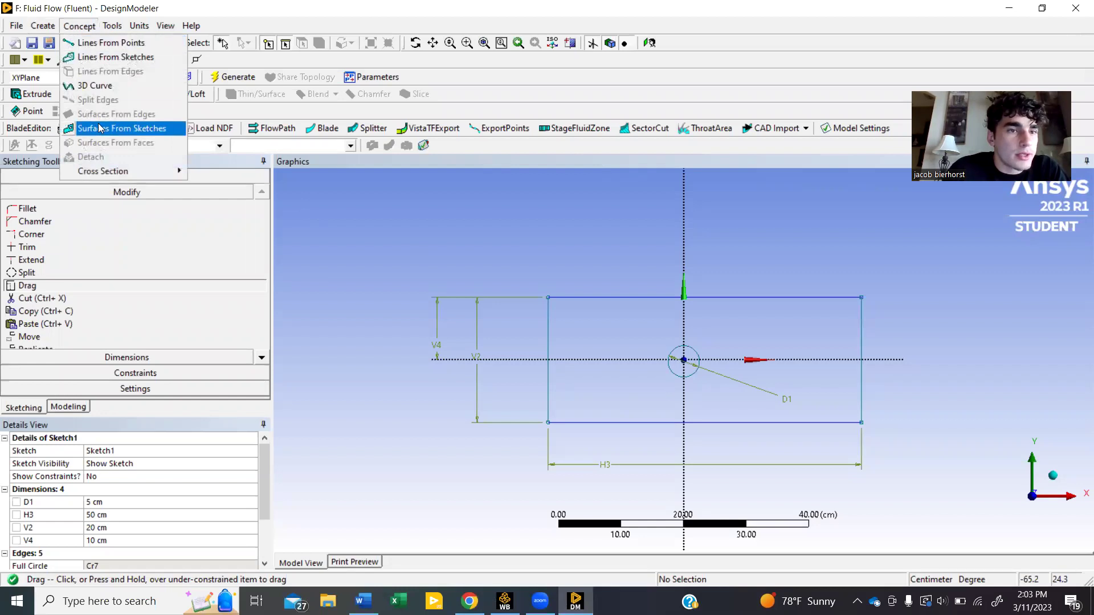
left_click(118, 132)
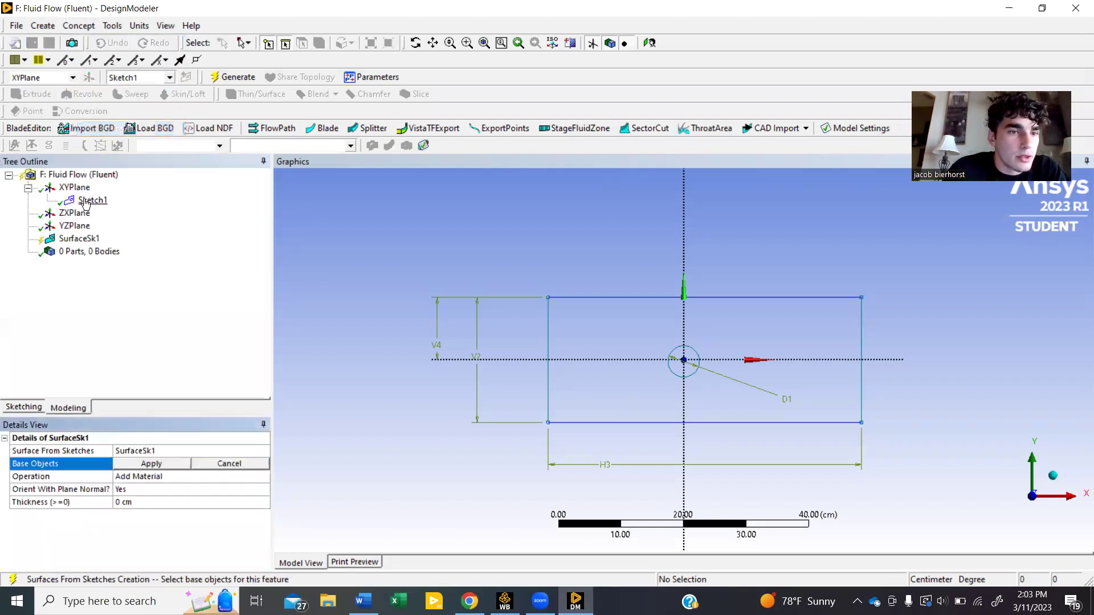
left_click(92, 200)
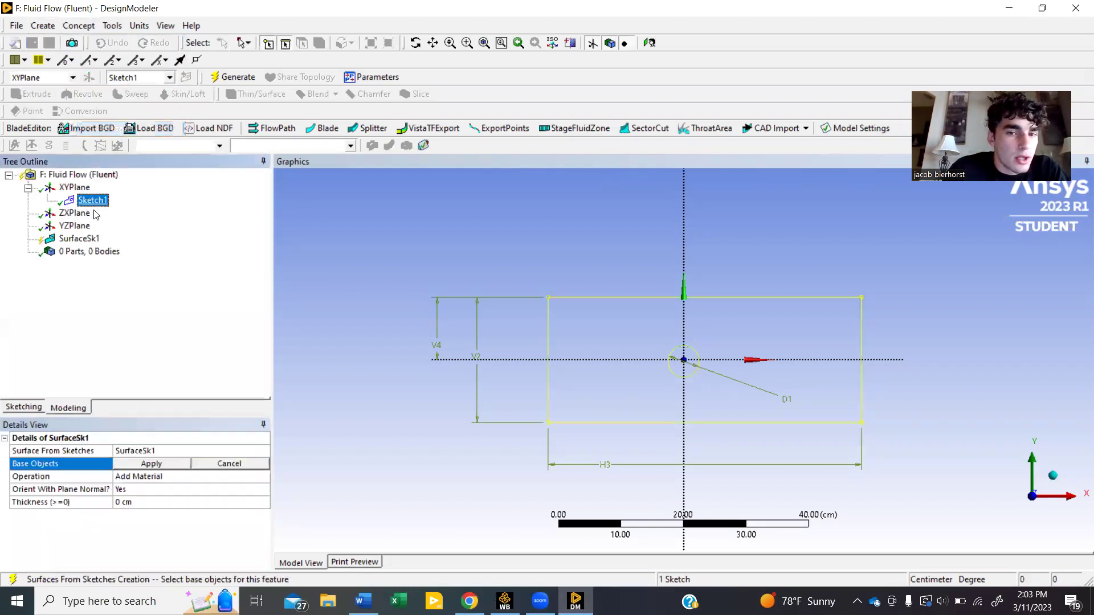
left_click(169, 464)
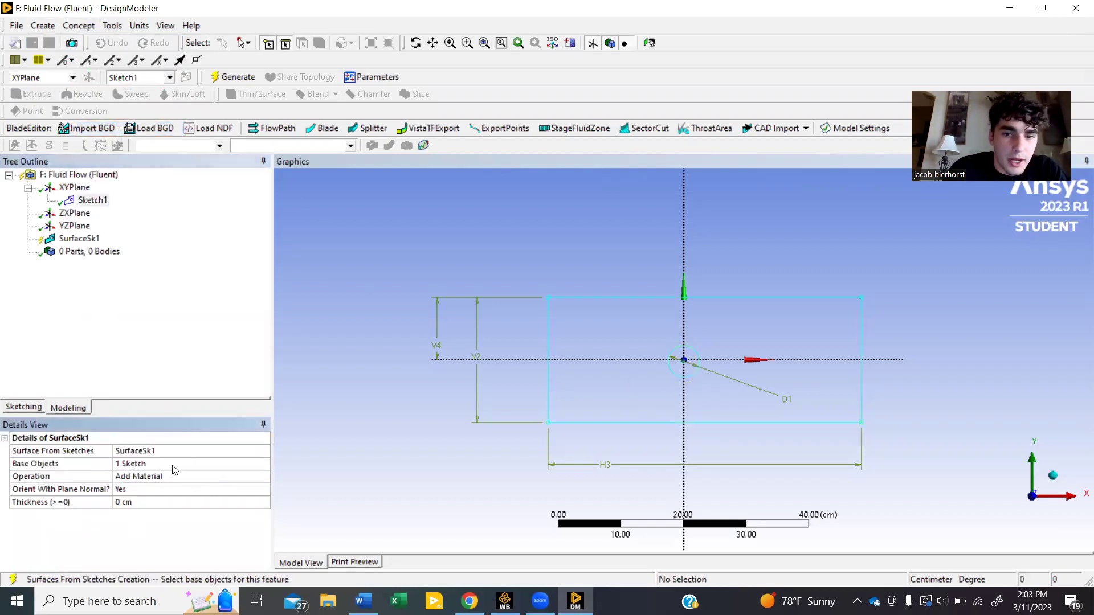
left_click(231, 78)
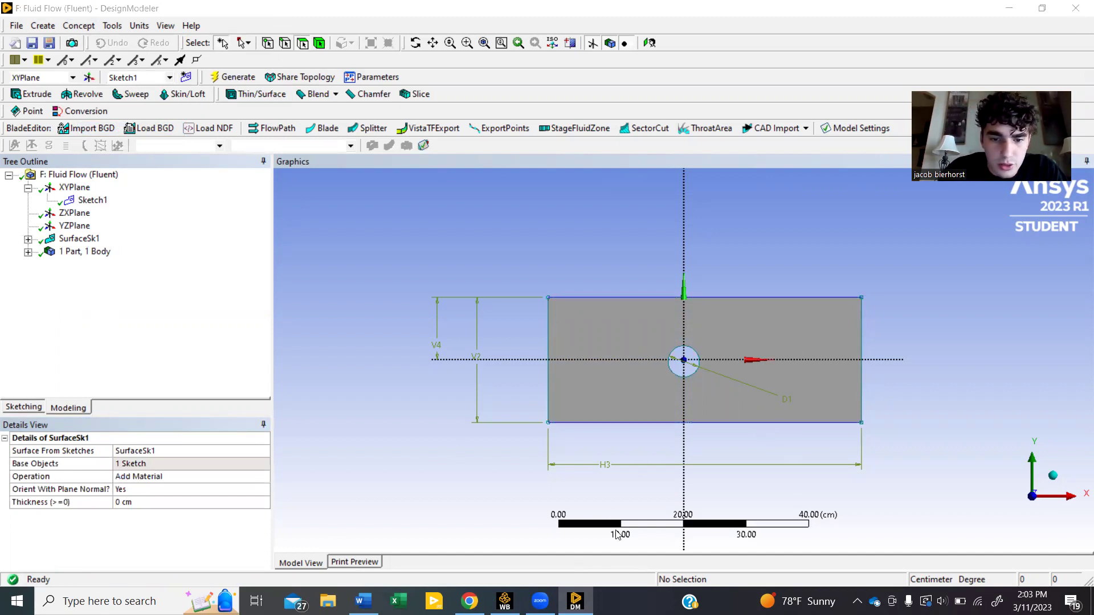
Update system F's Geometry cell in Workbench and bring the Meshing window forward
left_click(504, 601)
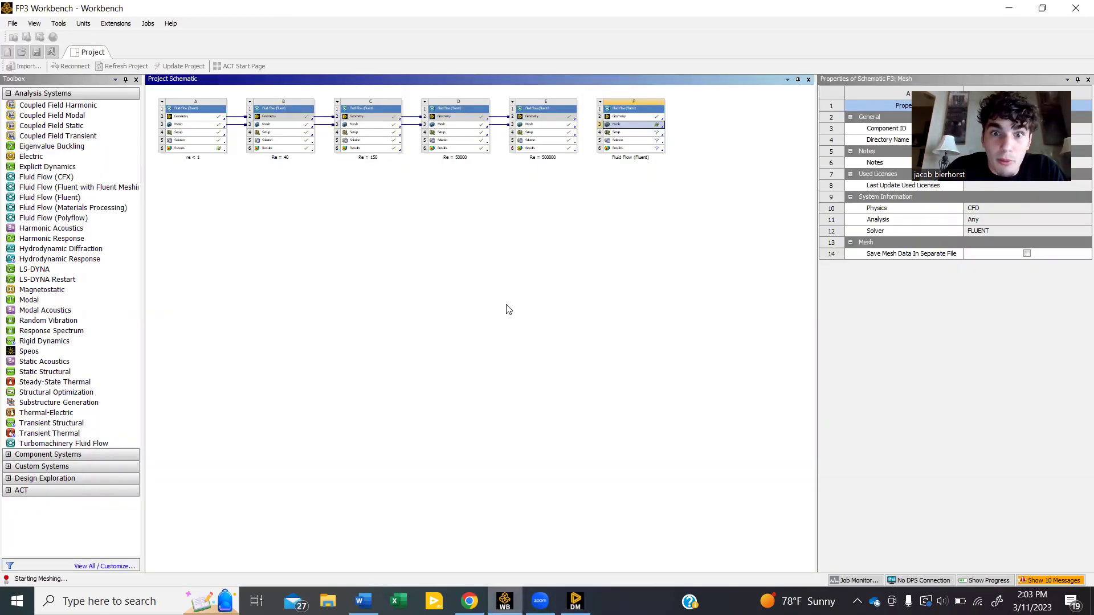
right_click(638, 115)
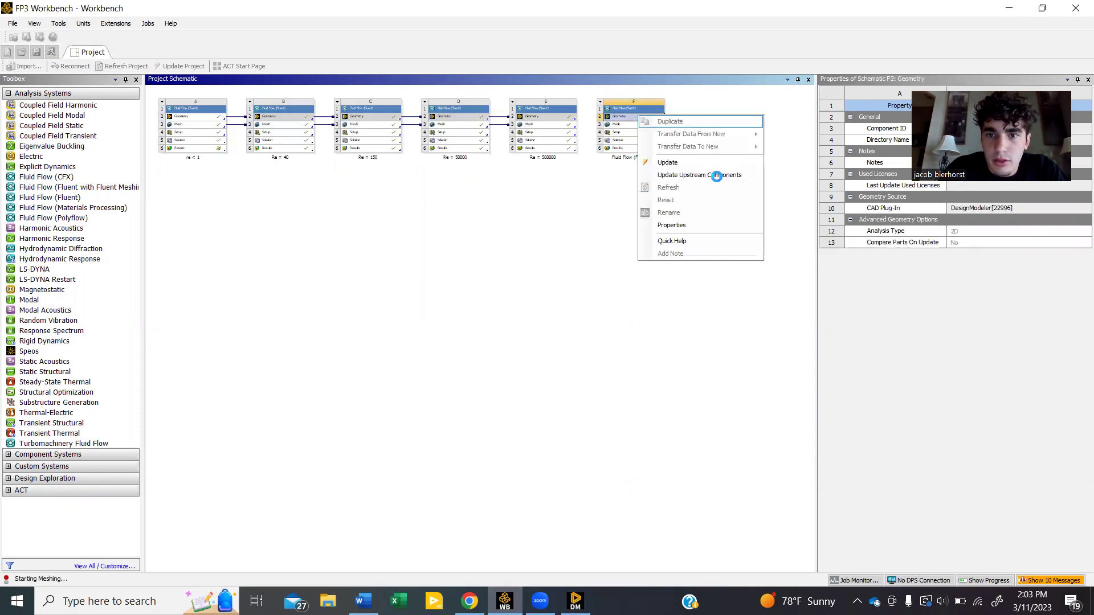
left_click(703, 163)
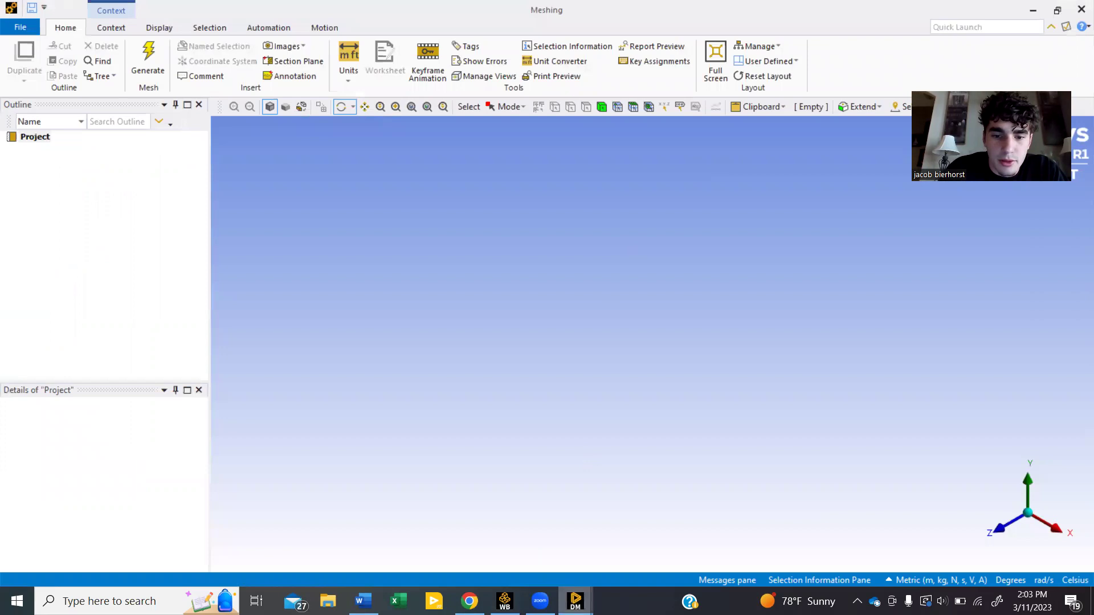
mouse_move(576, 601)
left_click(640, 553)
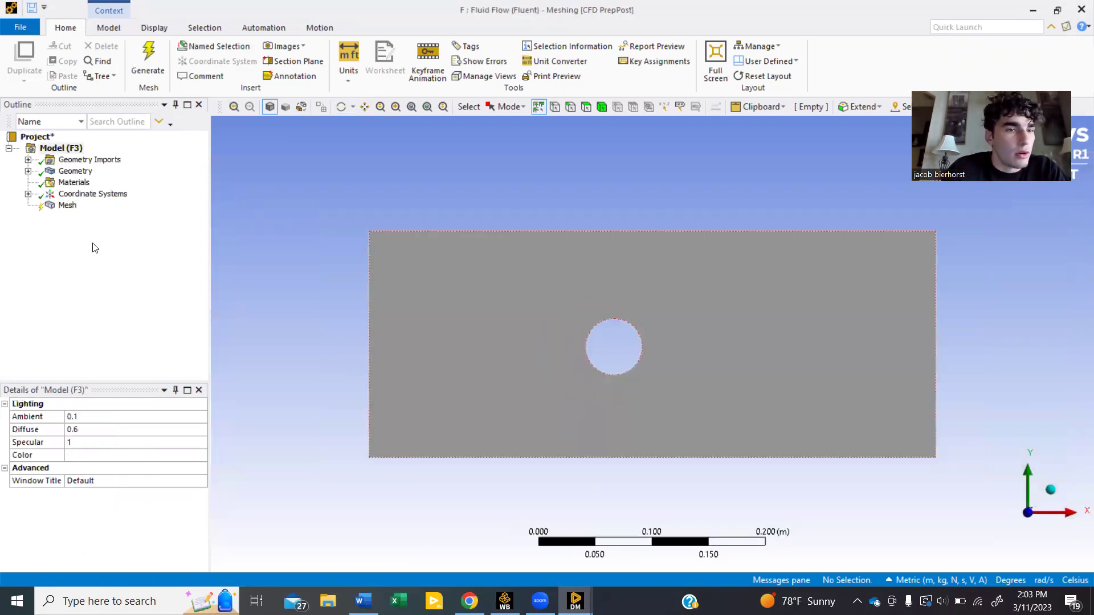
Insert a meshing method on the channel body, making it Quadrilateral Dominant
right_click(71, 205)
mouse_move(193, 213)
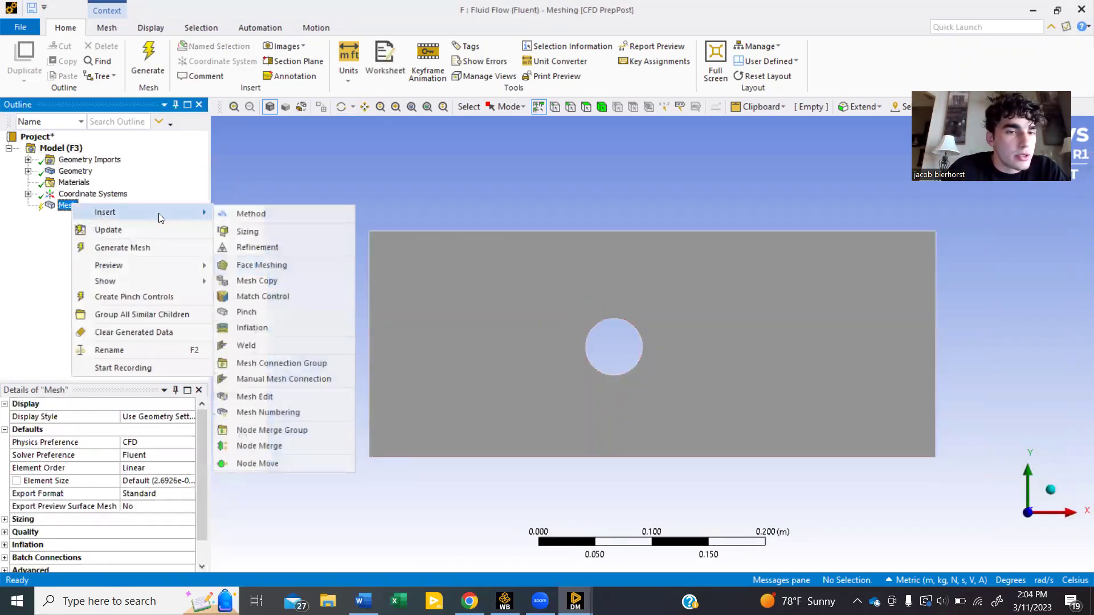
left_click(264, 217)
left_click(437, 293)
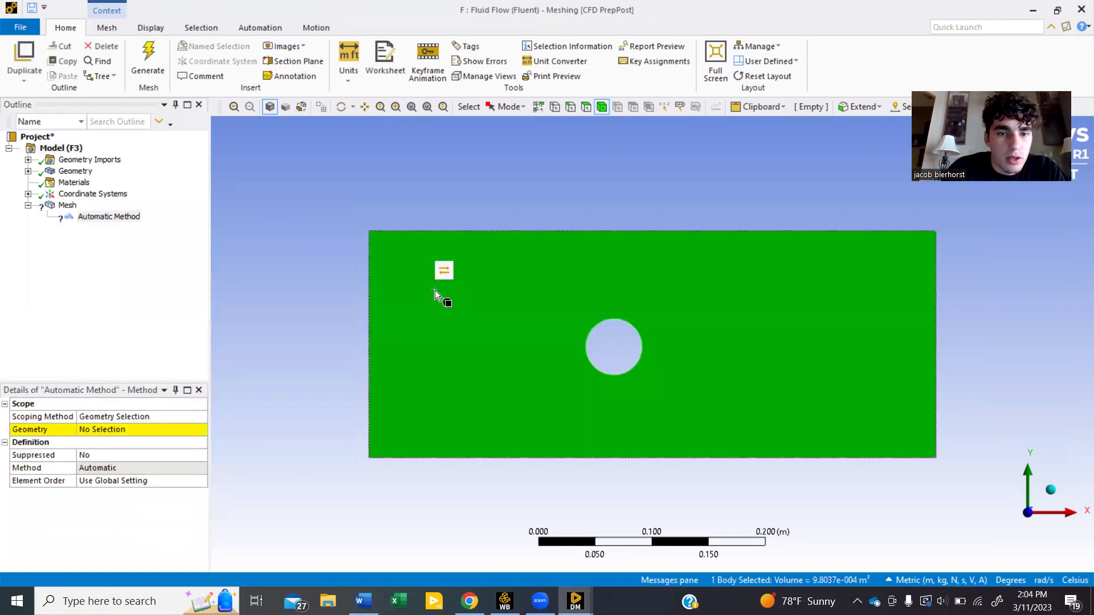
left_click(121, 430)
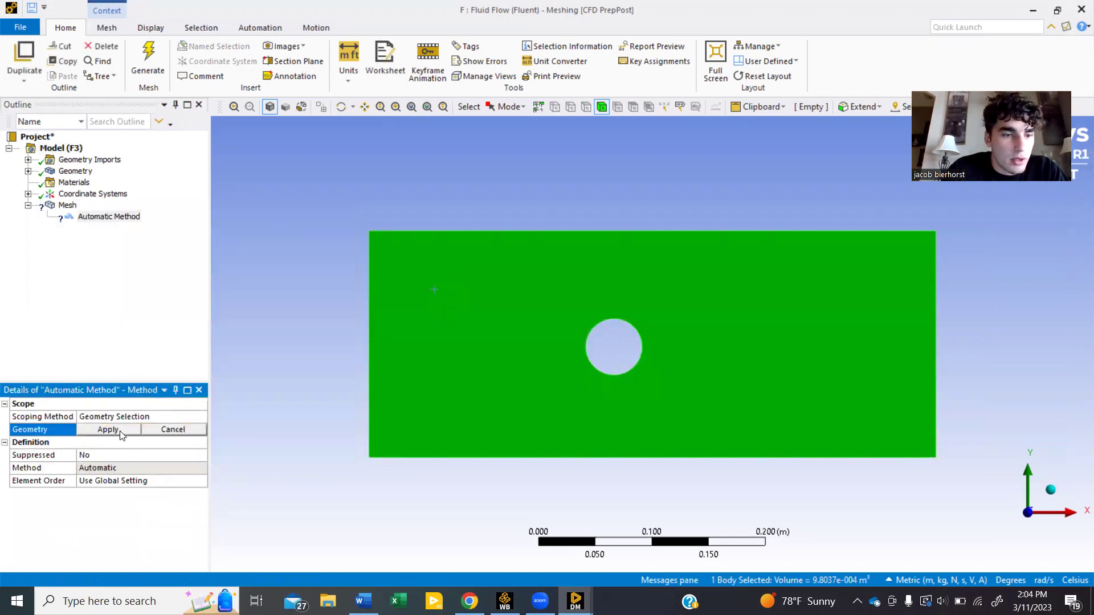
left_click(120, 432)
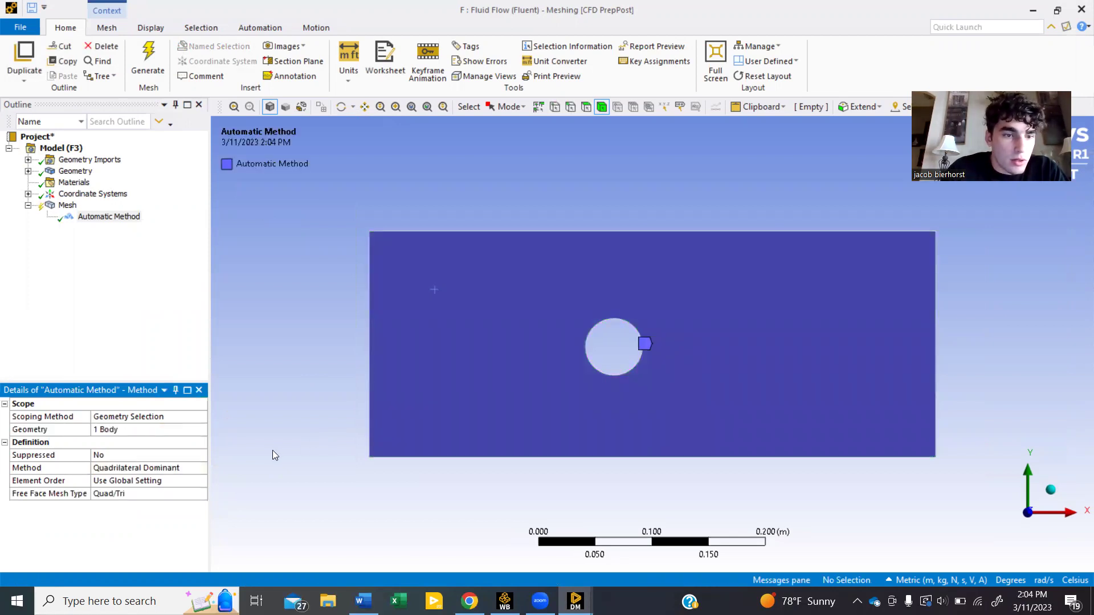
Generate the coarse quad mesh and view it around the cylinder
left_click(155, 61)
left_click(155, 61)
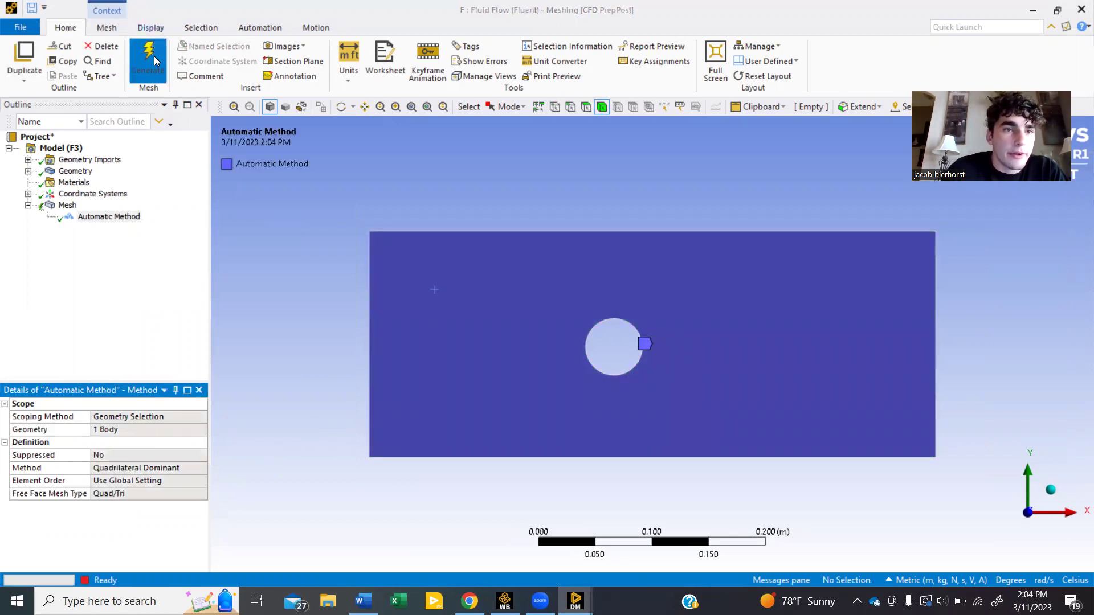
left_click(67, 206)
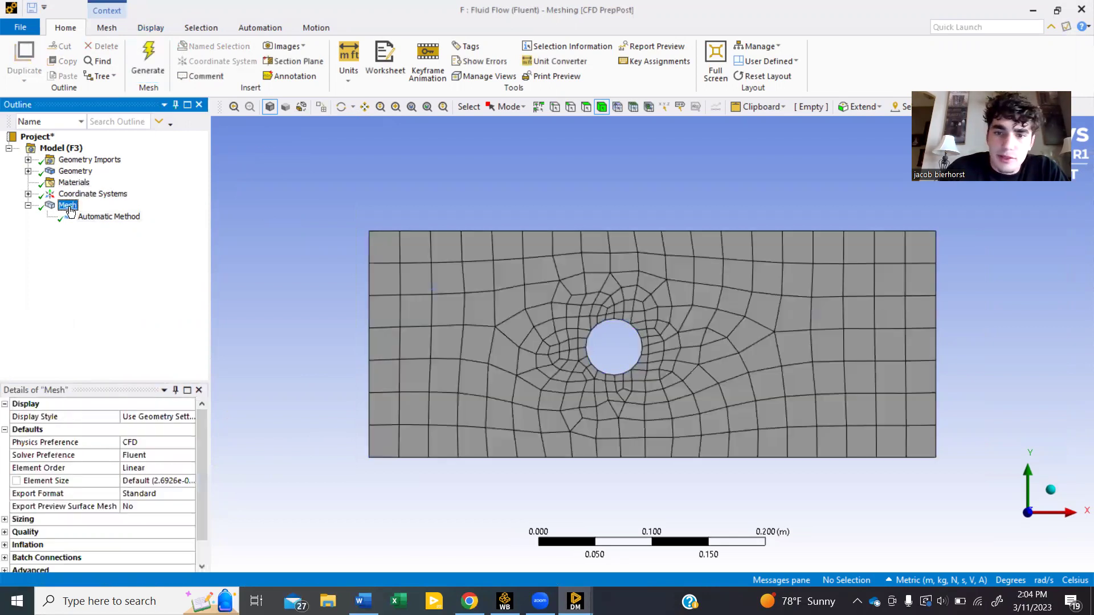
left_click(95, 221)
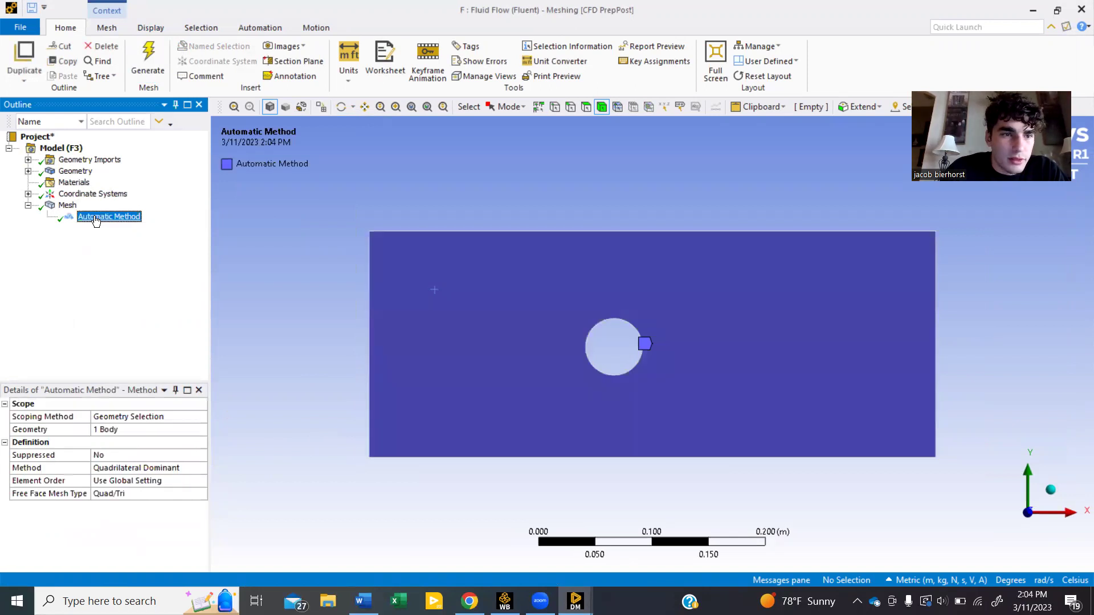
Apply a 0.02 m Body Sizing to the channel body and view the finer regenerated mesh
right_click(95, 222)
mouse_move(188, 226)
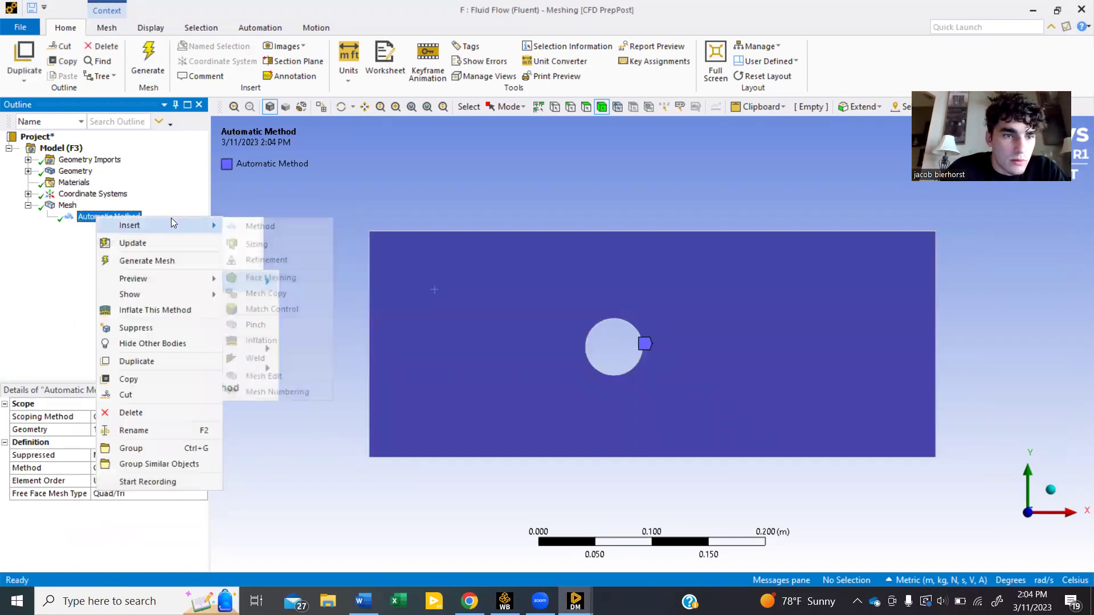
left_click(313, 249)
left_click(469, 295)
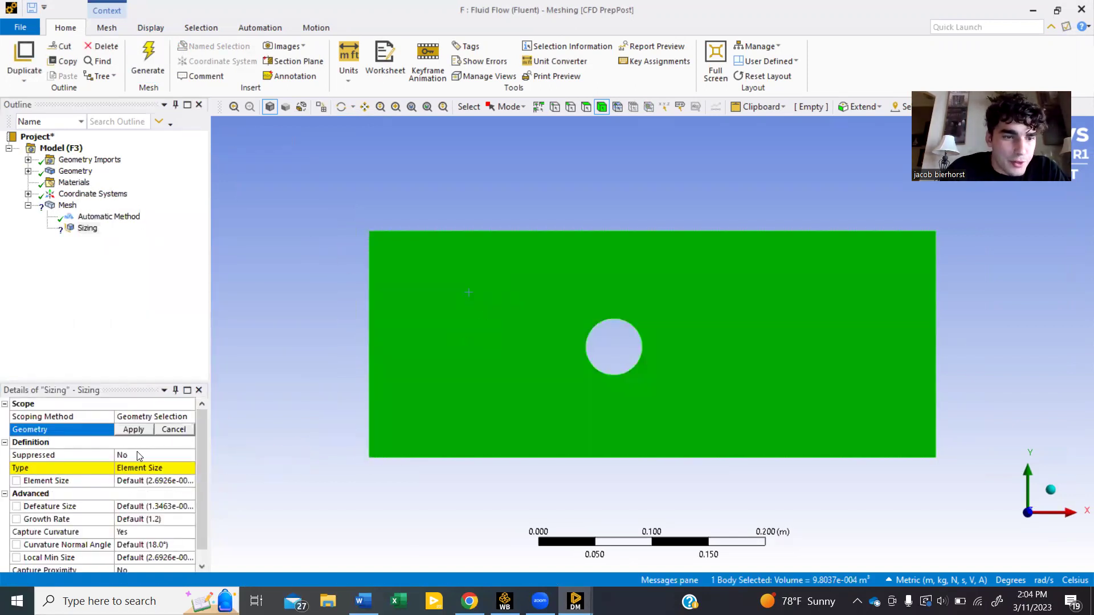
left_click(156, 480)
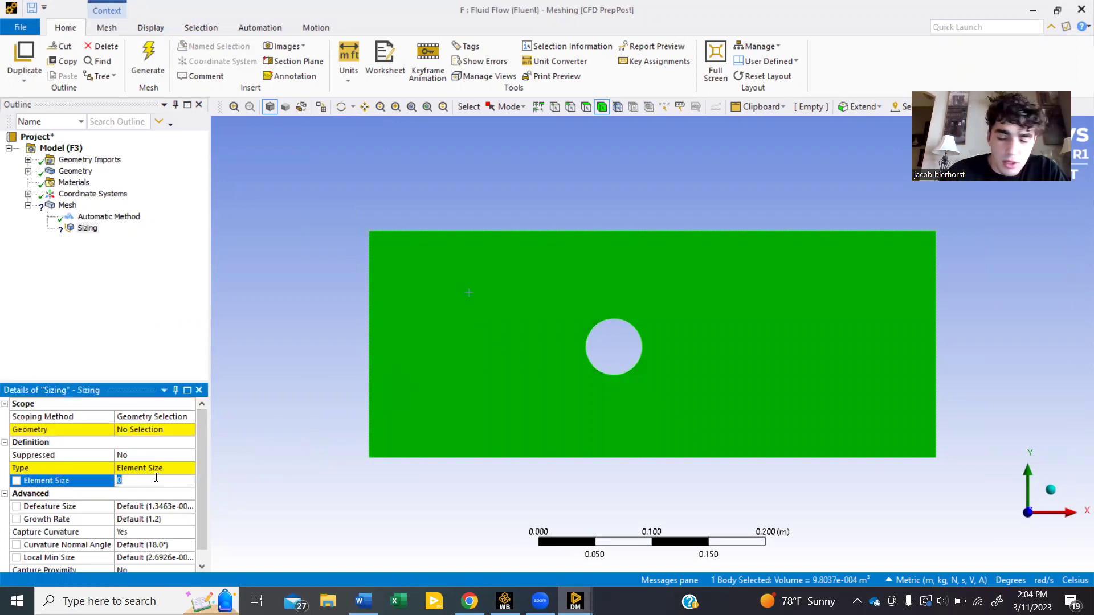
type("0.02")
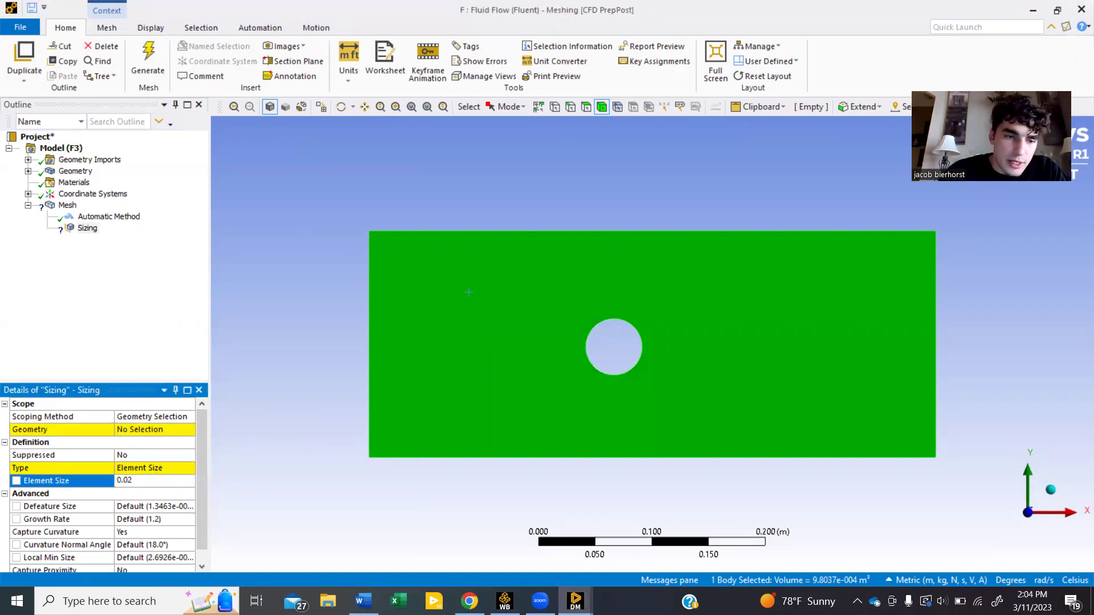
key("Return")
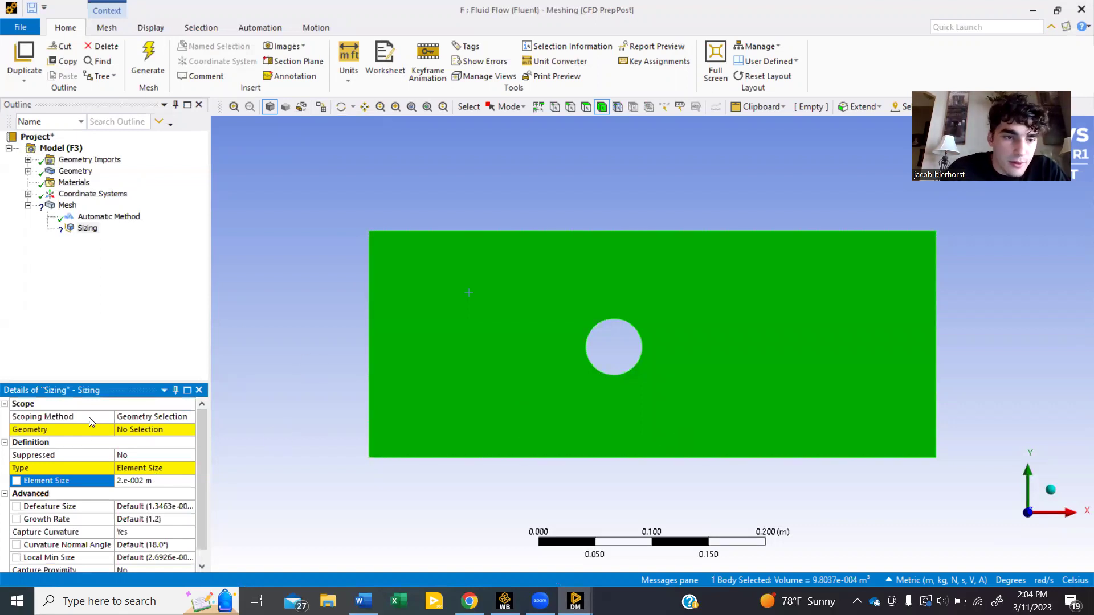
left_click(137, 435)
left_click(134, 430)
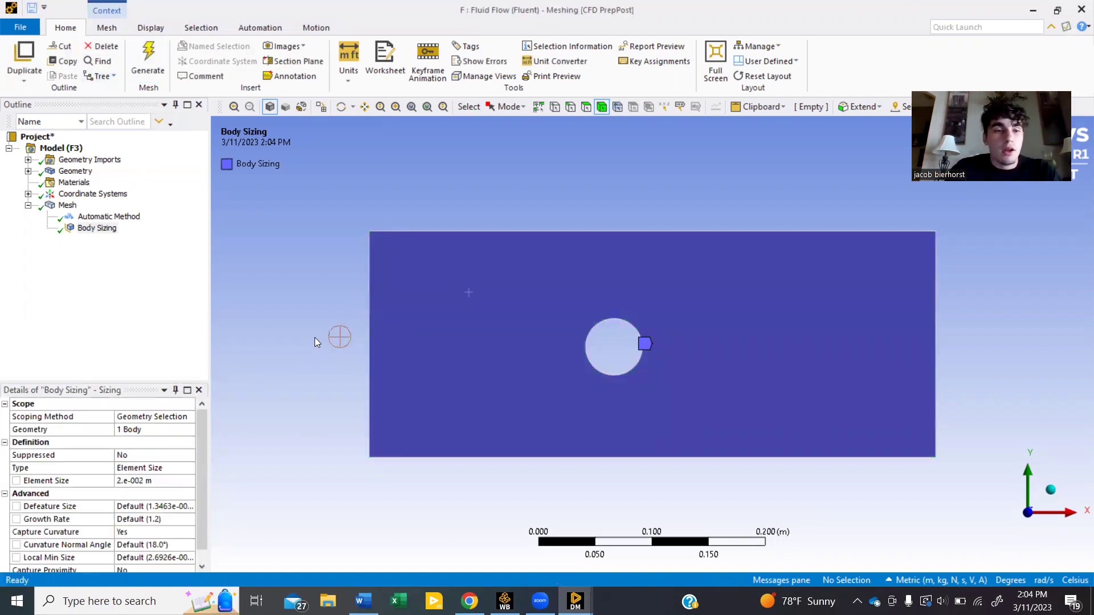
left_click(68, 206)
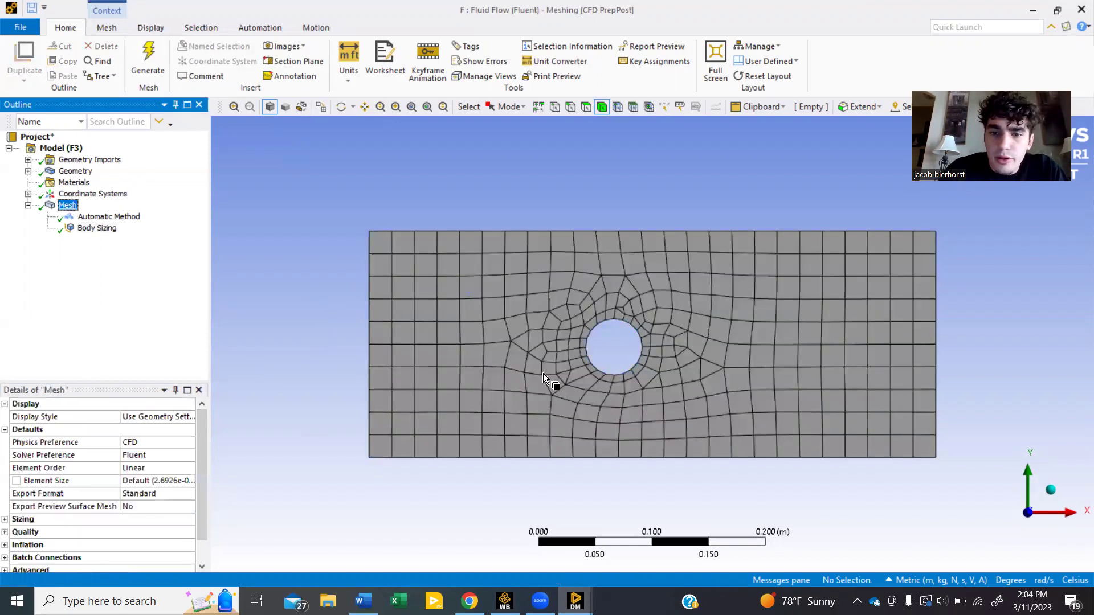
Add a level-3 Refinement control on the channel face and regenerate the quad mesh
right_click(77, 211)
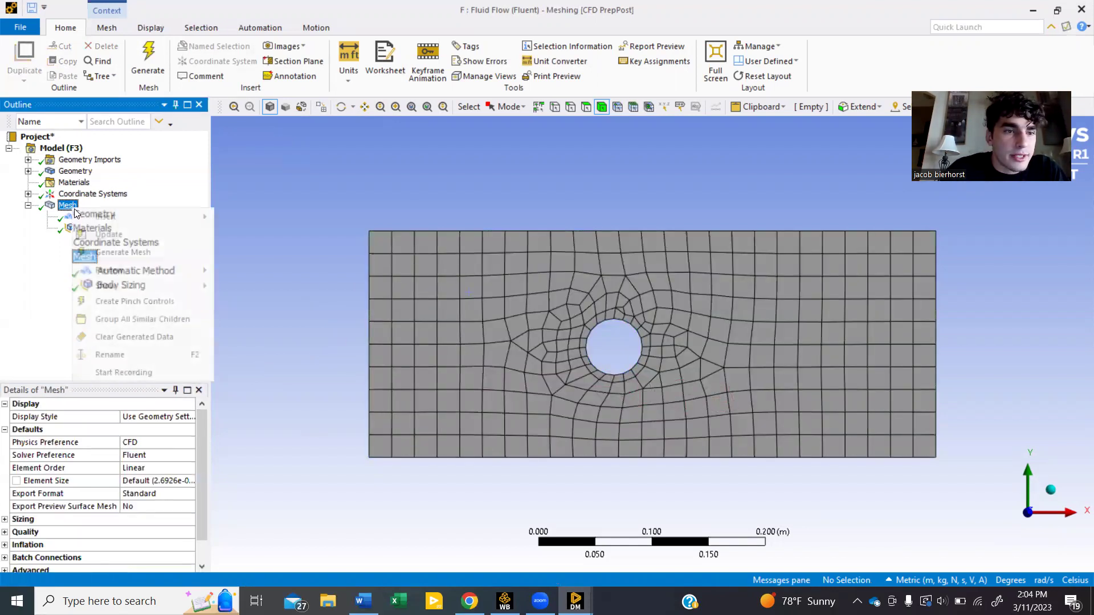
mouse_move(166, 216)
left_click(280, 252)
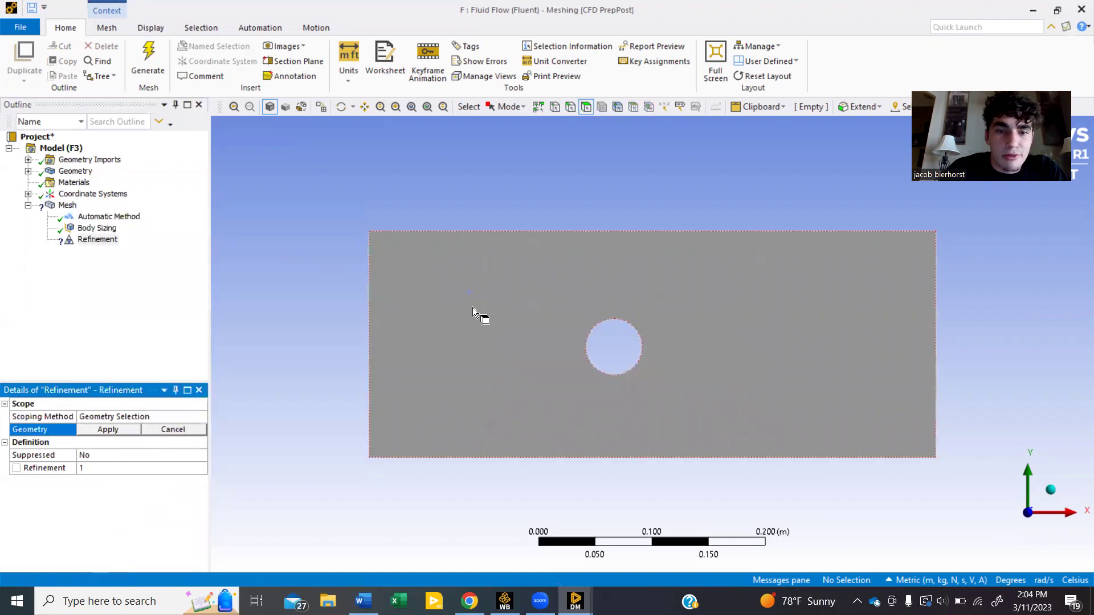
left_click(472, 308)
left_click(158, 473)
left_click(181, 468)
left_click(181, 467)
left_click(99, 427)
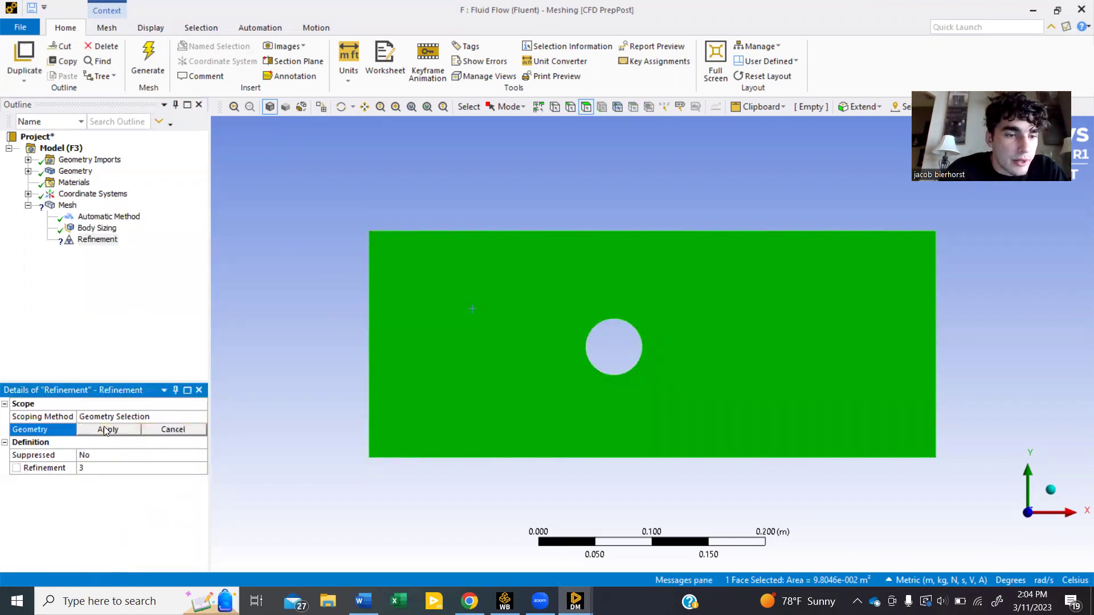
left_click(108, 429)
left_click(132, 68)
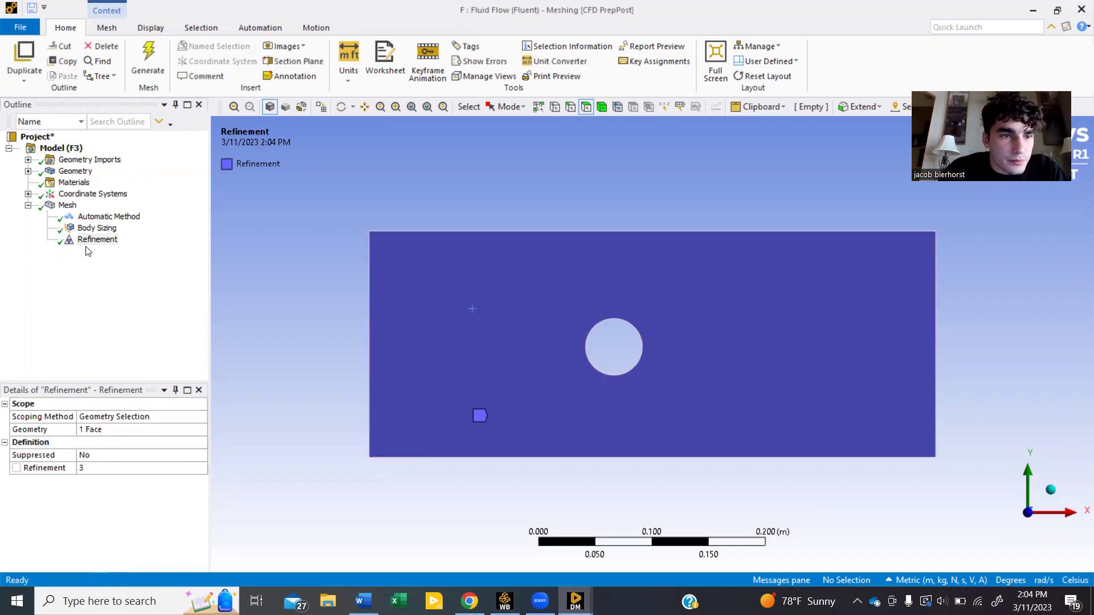
left_click(69, 205)
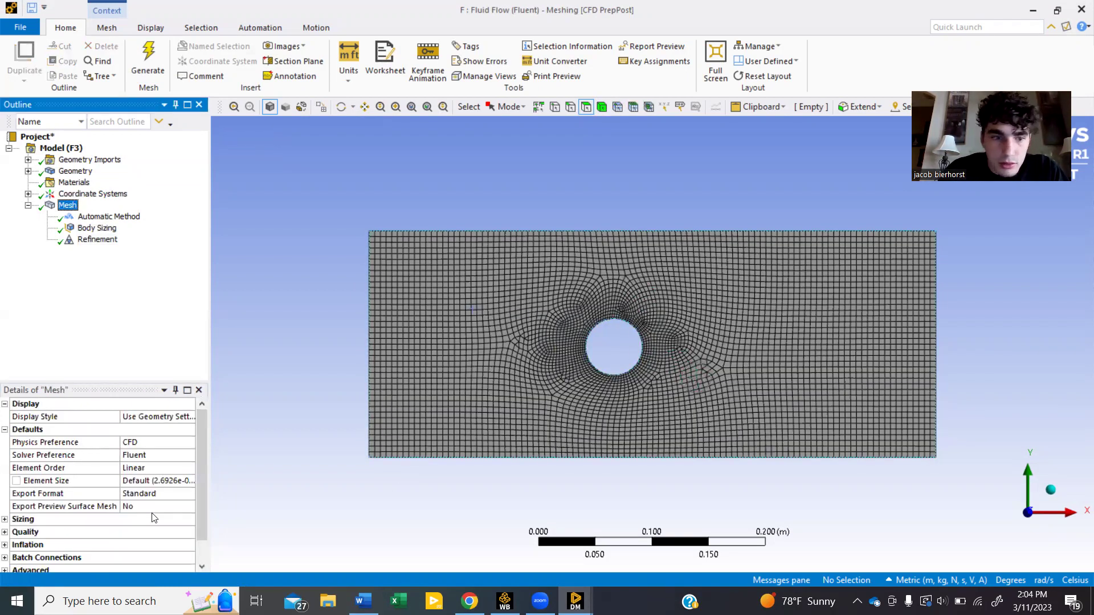
Name the channel's left edge 'inlet' and its top and bottom edges 'symmetry'
left_click(570, 107)
left_click(370, 314)
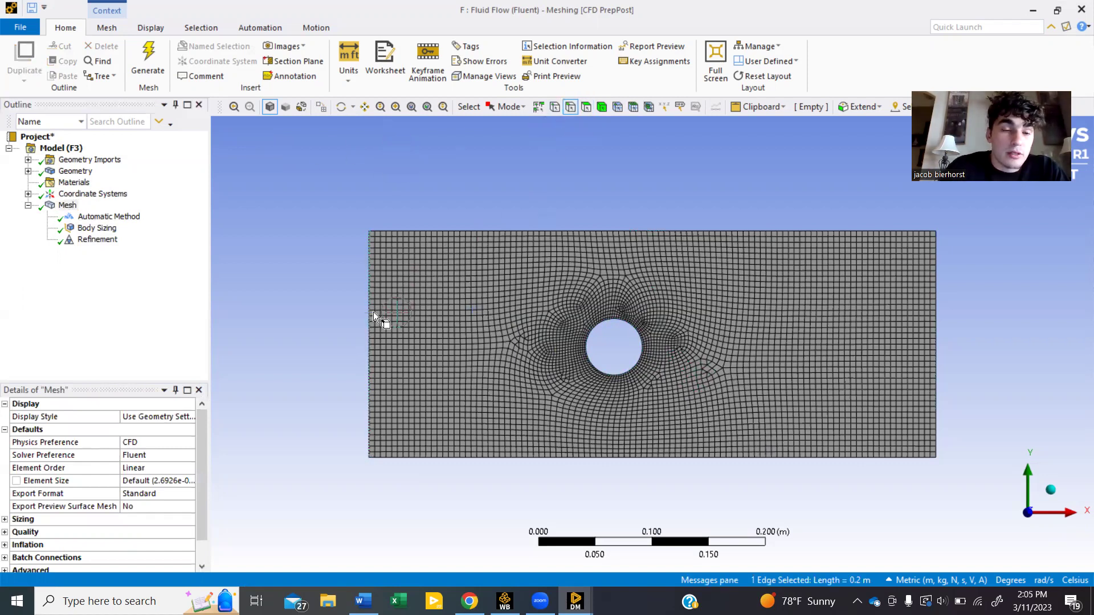
type("n")
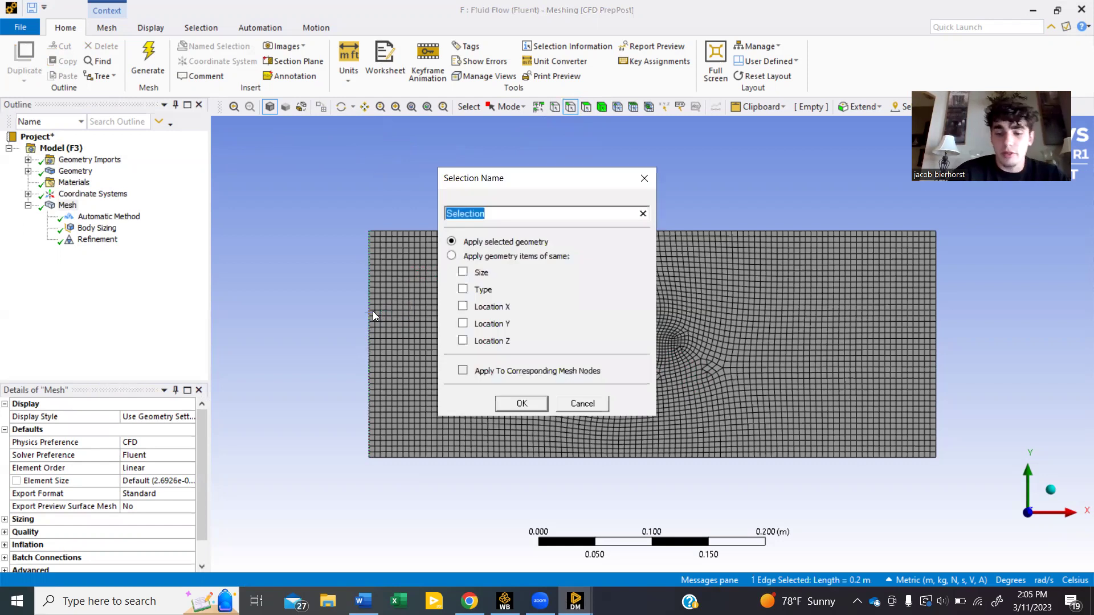
type("inlet")
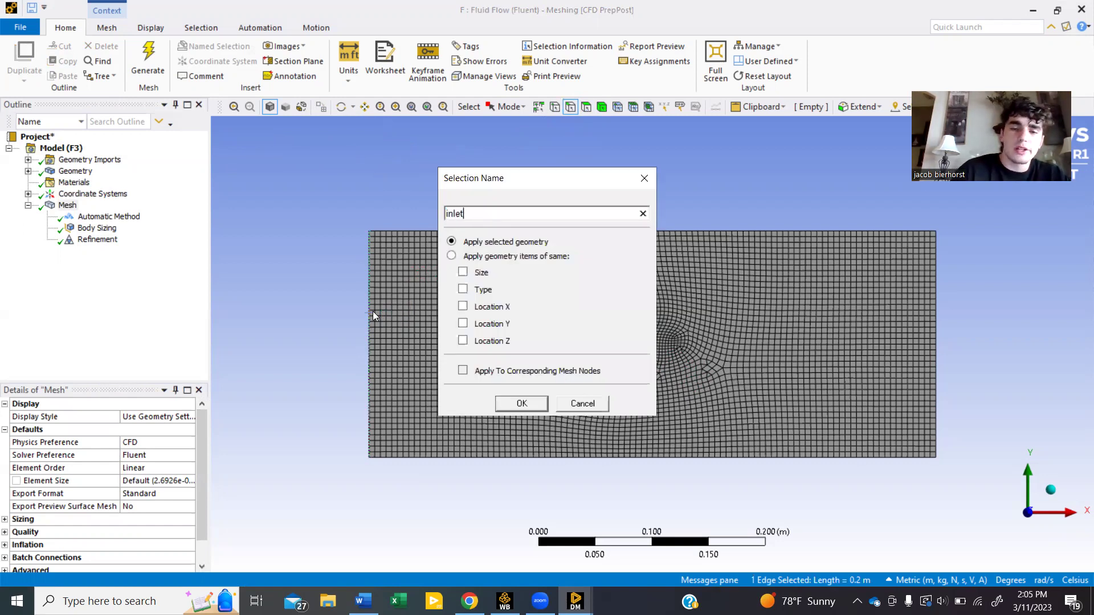
left_click(539, 404)
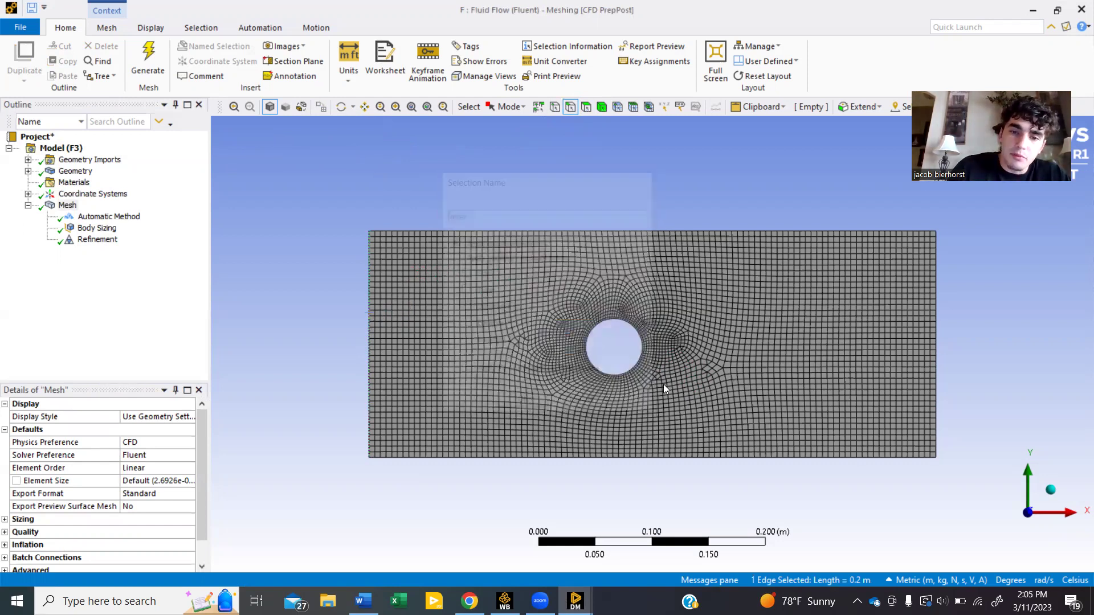
left_click(699, 231)
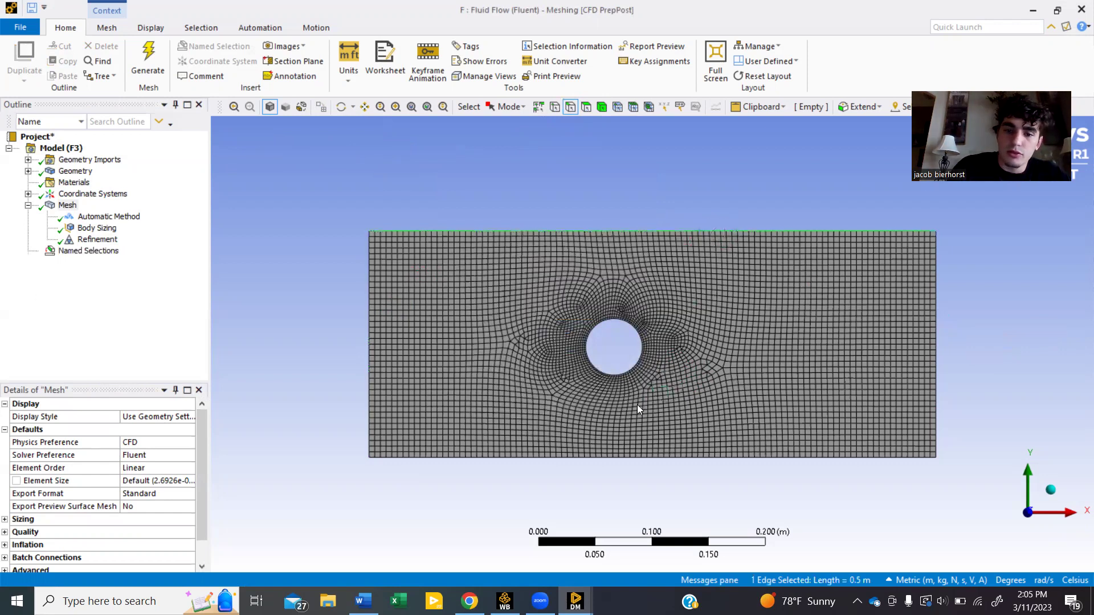
left_click(627, 453, "ctrl")
type("n")
type("symmetry")
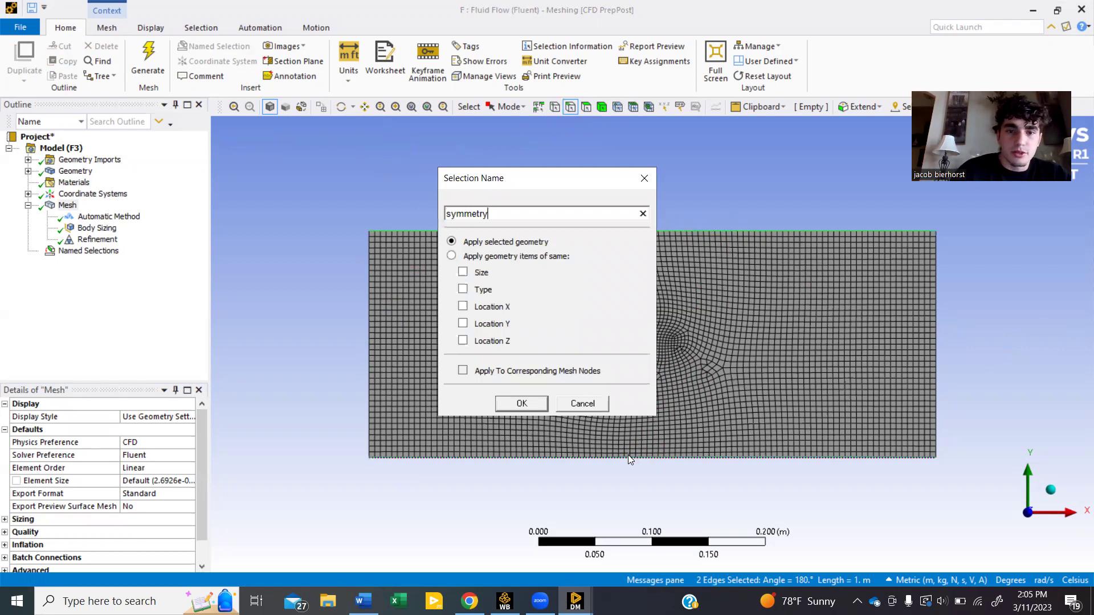
left_click(521, 403)
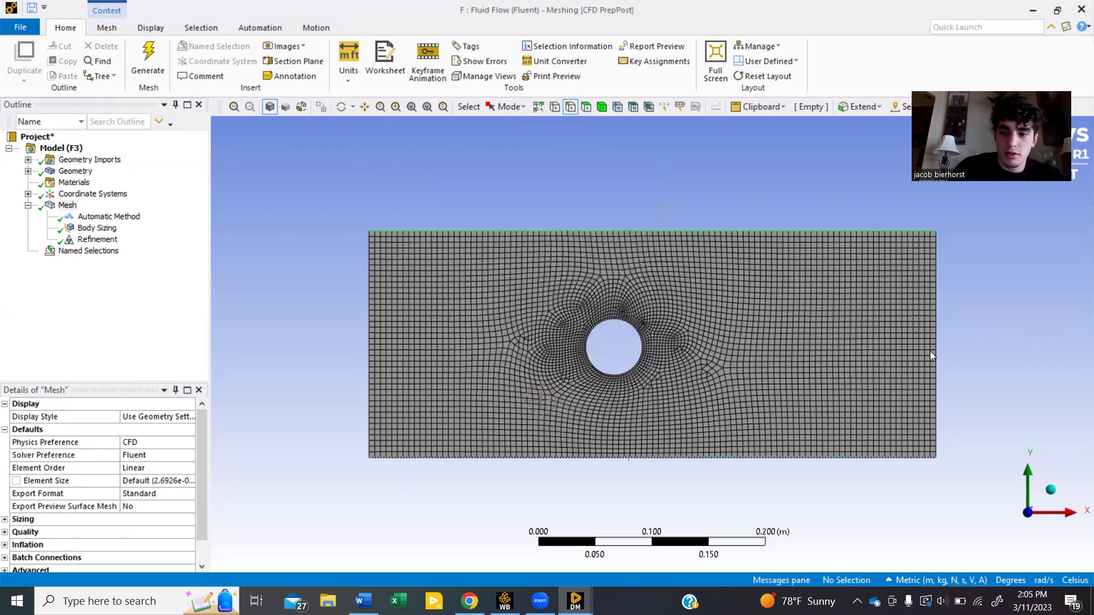
Name the right edge 'outlet' and the cylinder edge 'wall', then return to Workbench
left_click(941, 334)
type("n")
type("outlet")
left_click(527, 401)
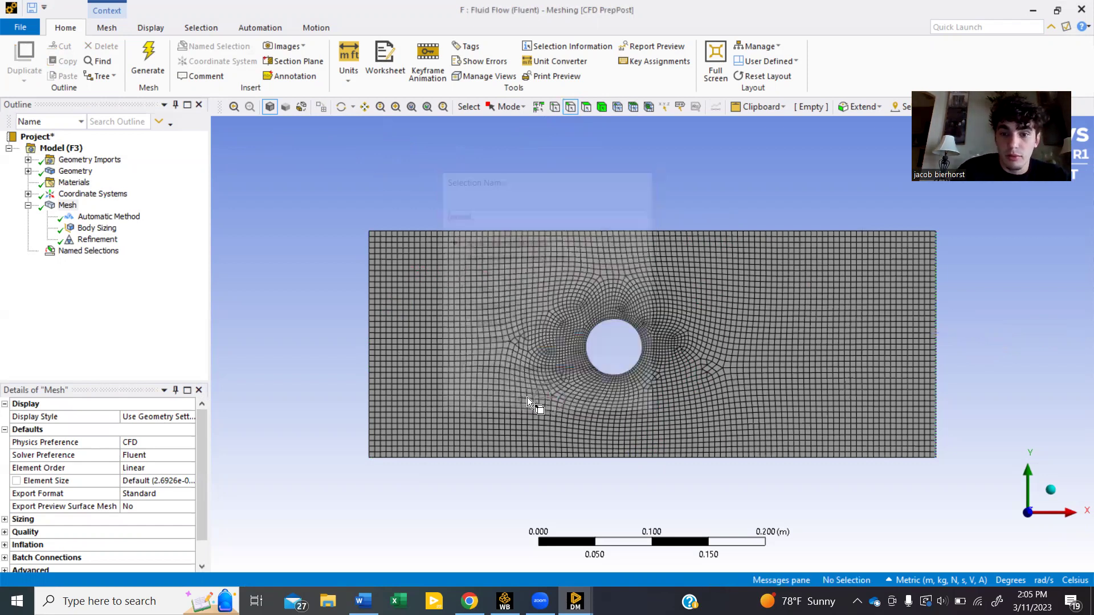
left_click(592, 364)
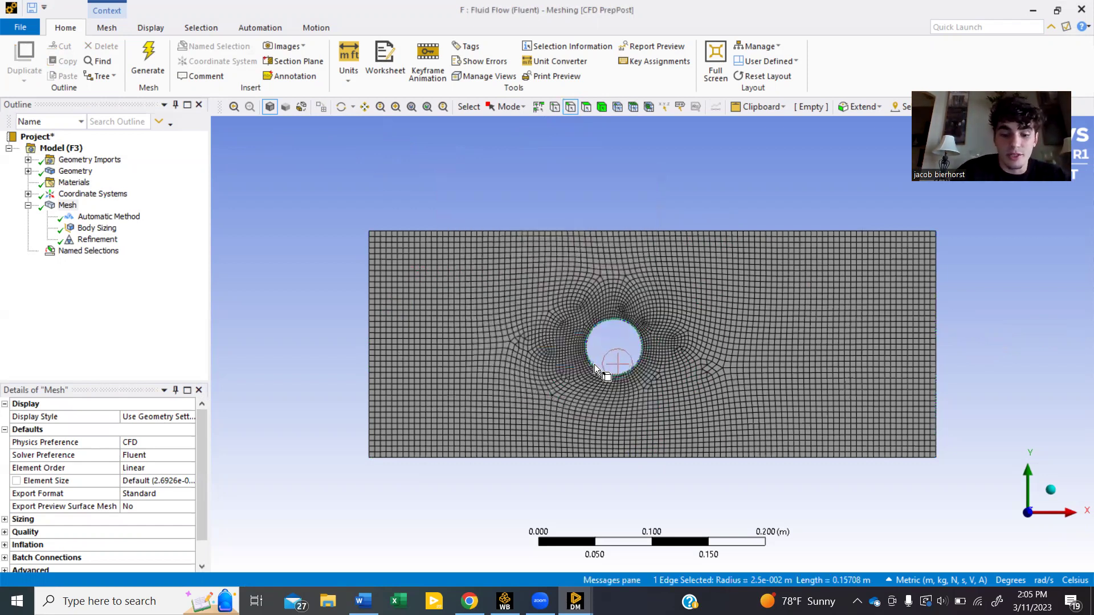
key("n")
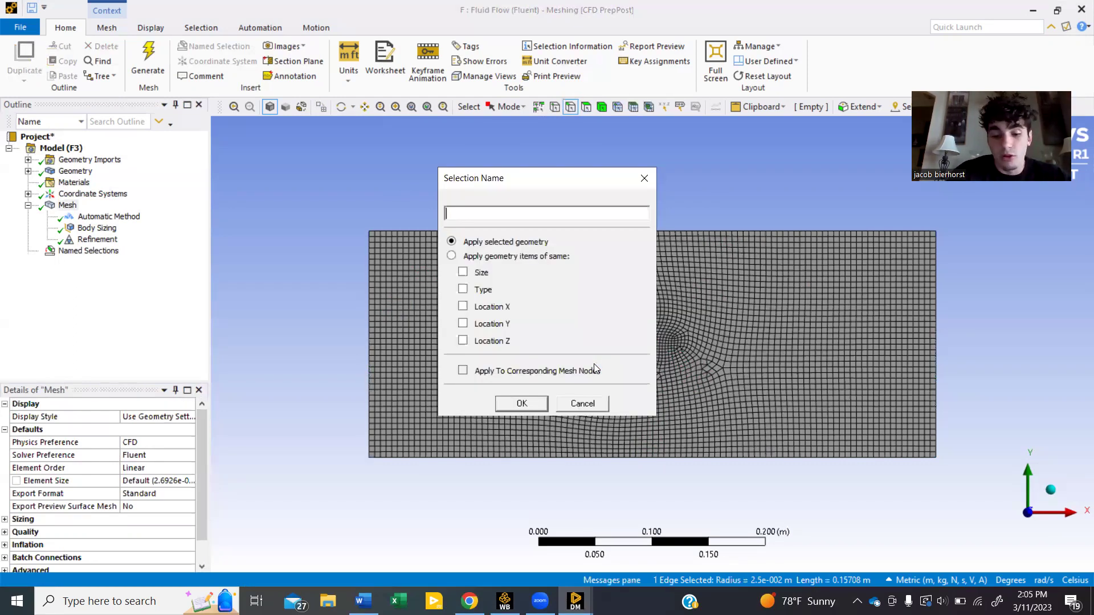
type("wall")
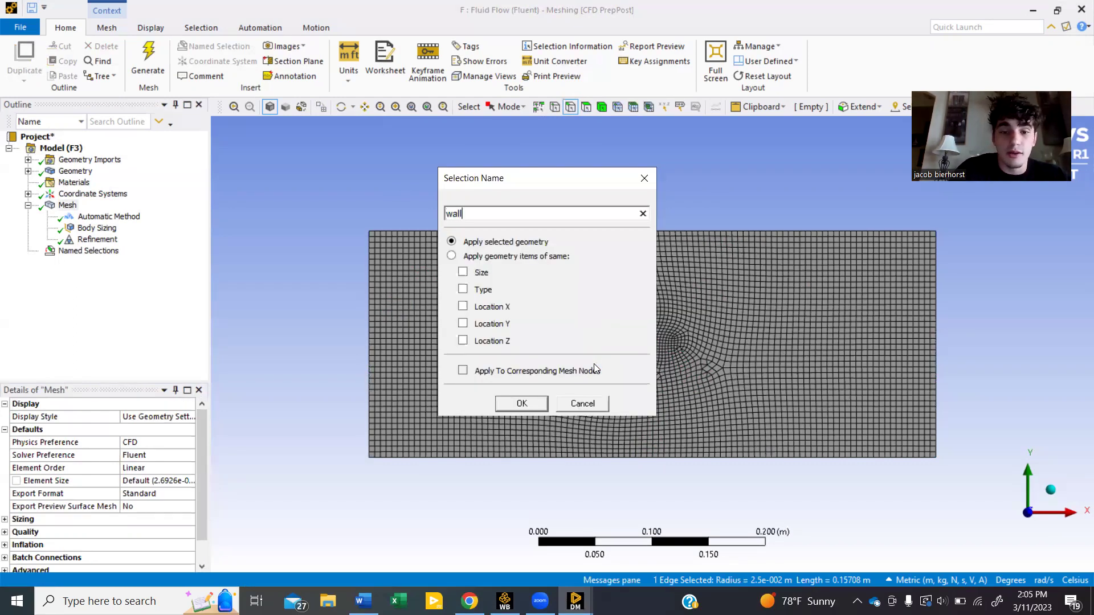
left_click(522, 403)
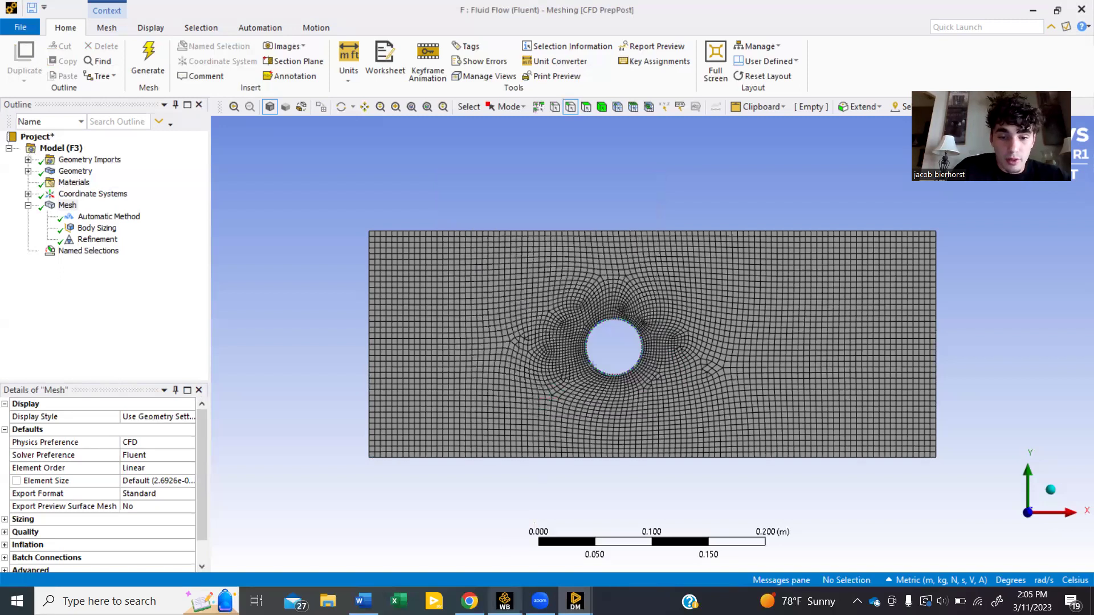
left_click(504, 601)
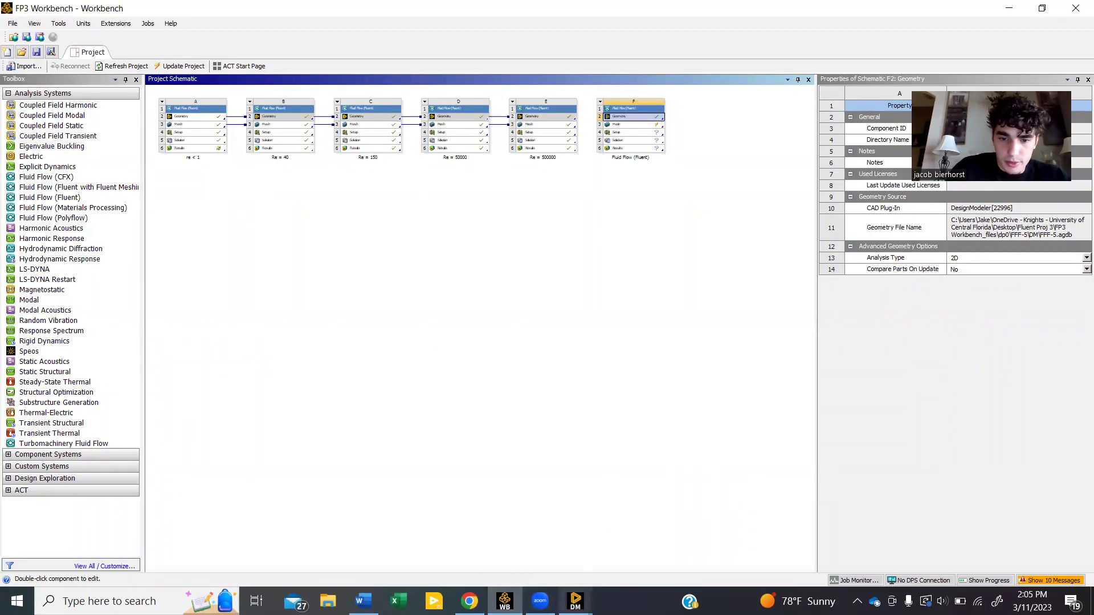
Review the inlet, symmetry, outlet and wall named selections one by one, then go back to Workbench
mouse_move(575, 601)
left_click(644, 529)
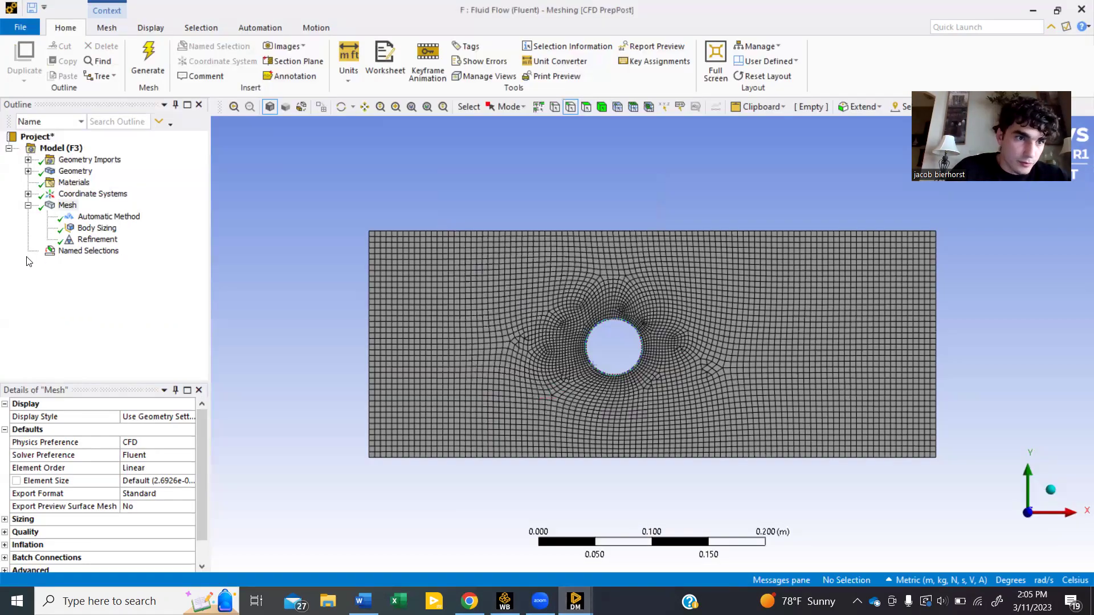
left_click(28, 250)
left_click(85, 262)
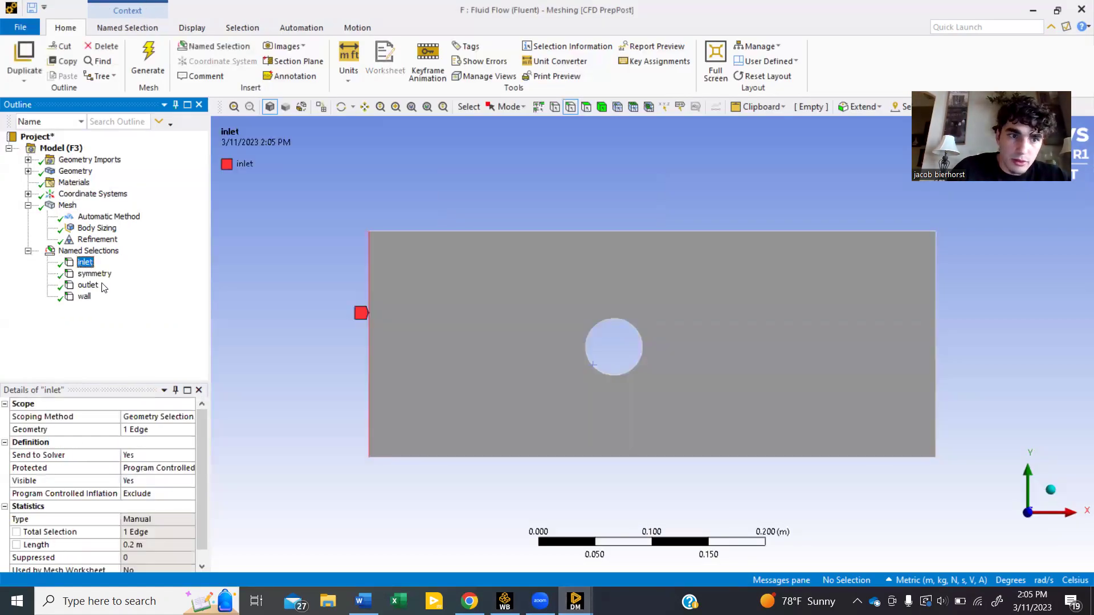
left_click(94, 273)
left_click(90, 286)
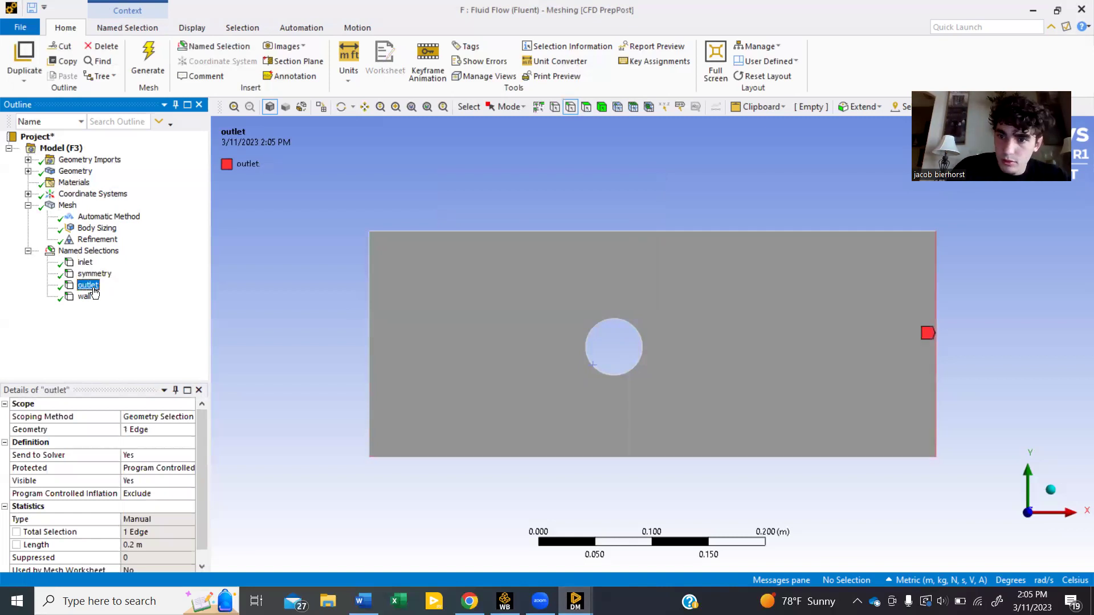
left_click(85, 296)
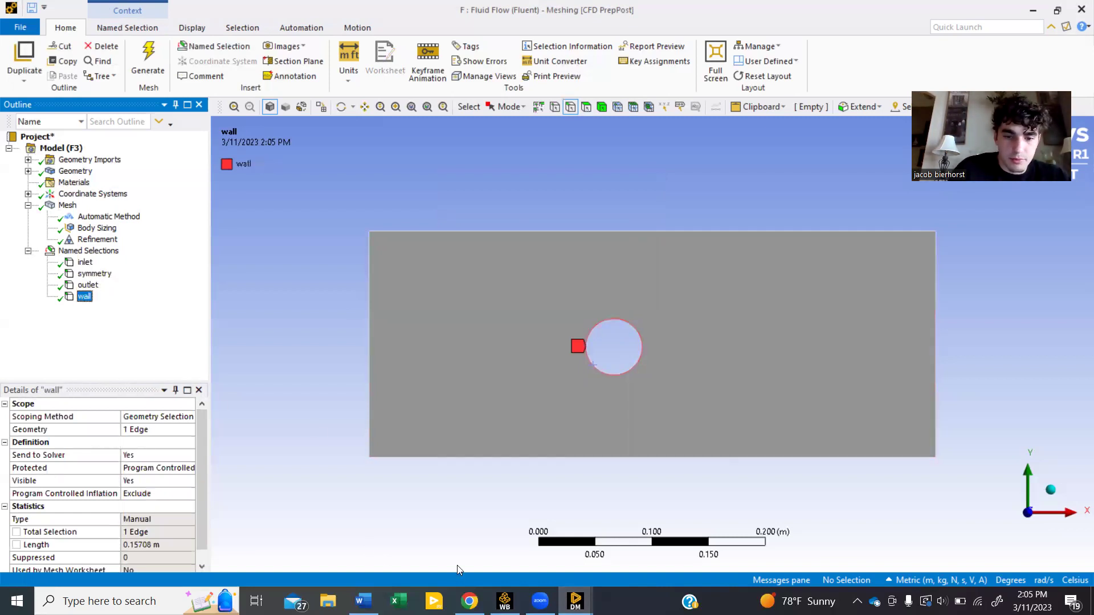
left_click(504, 601)
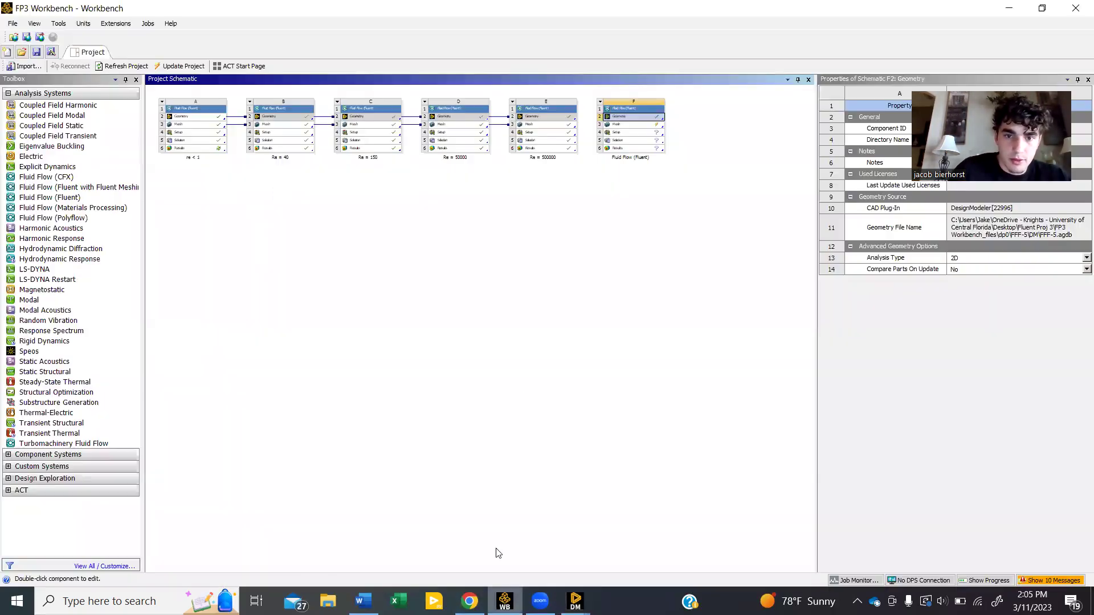
Update system F's Mesh cell and launch Fluent from its Setup cell
left_click(651, 125)
right_click(650, 125)
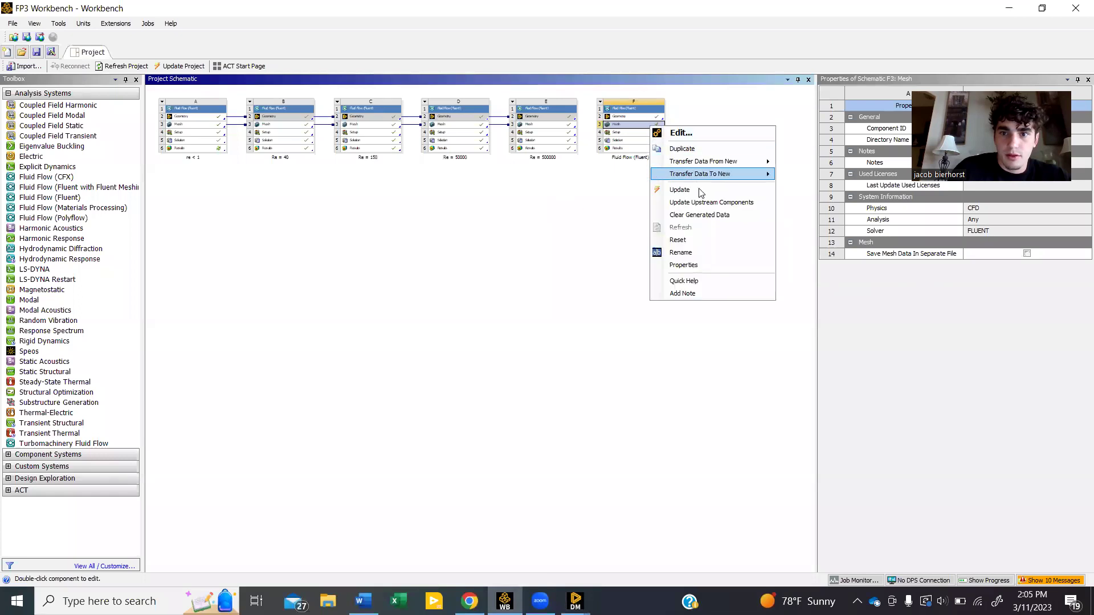
left_click(679, 190)
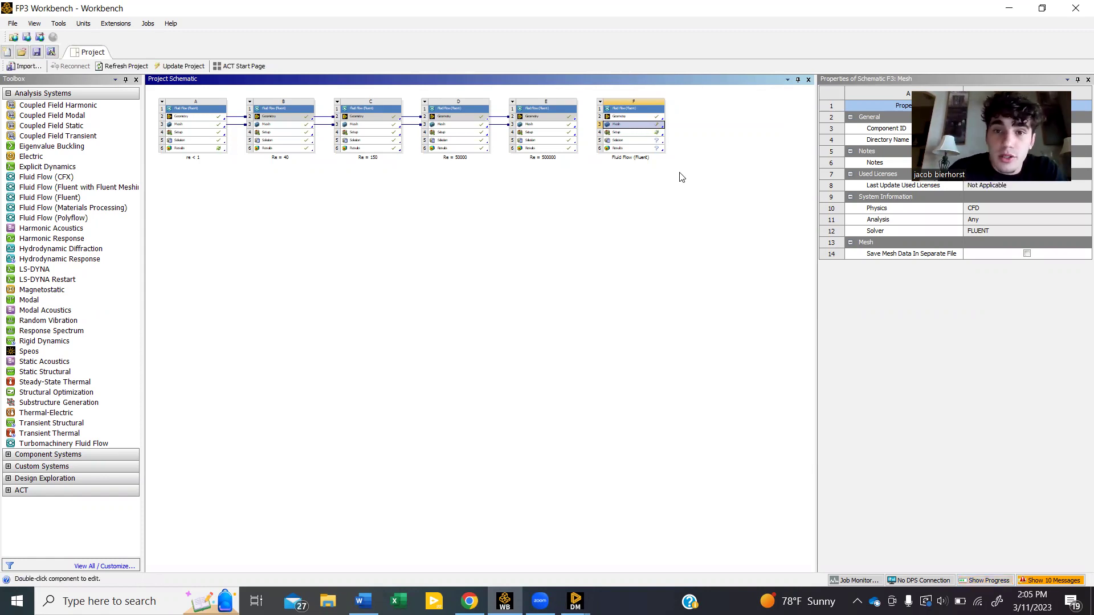
left_click(654, 134)
double_click(655, 135)
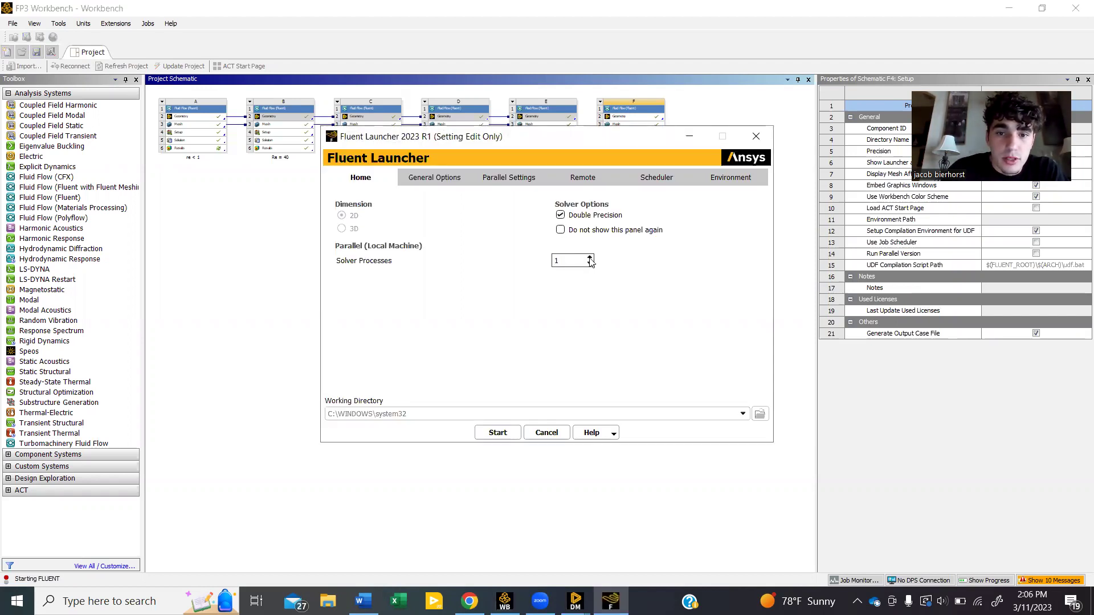
Start Fluent with 4 solver processes and view the loaded cylinder mesh
left_click(590, 257)
left_click(496, 432)
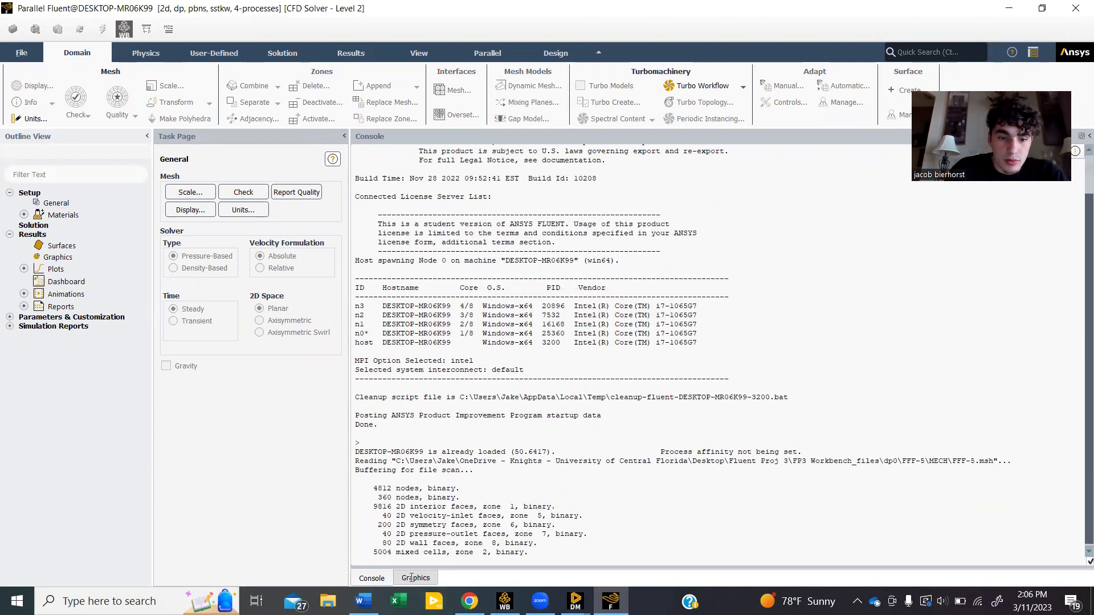
left_click(411, 578)
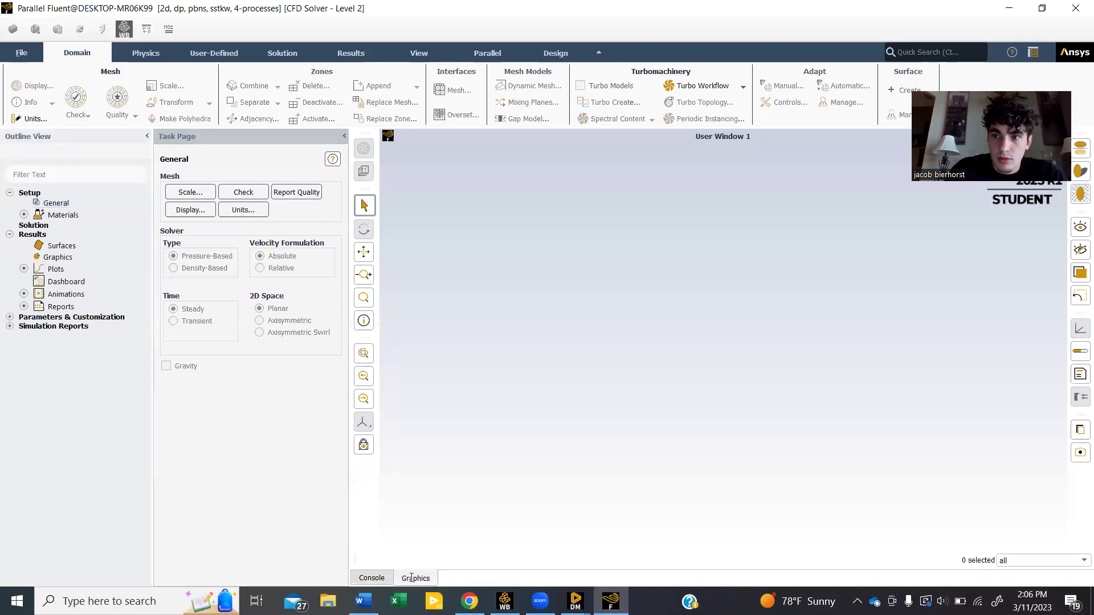
left_click(368, 578)
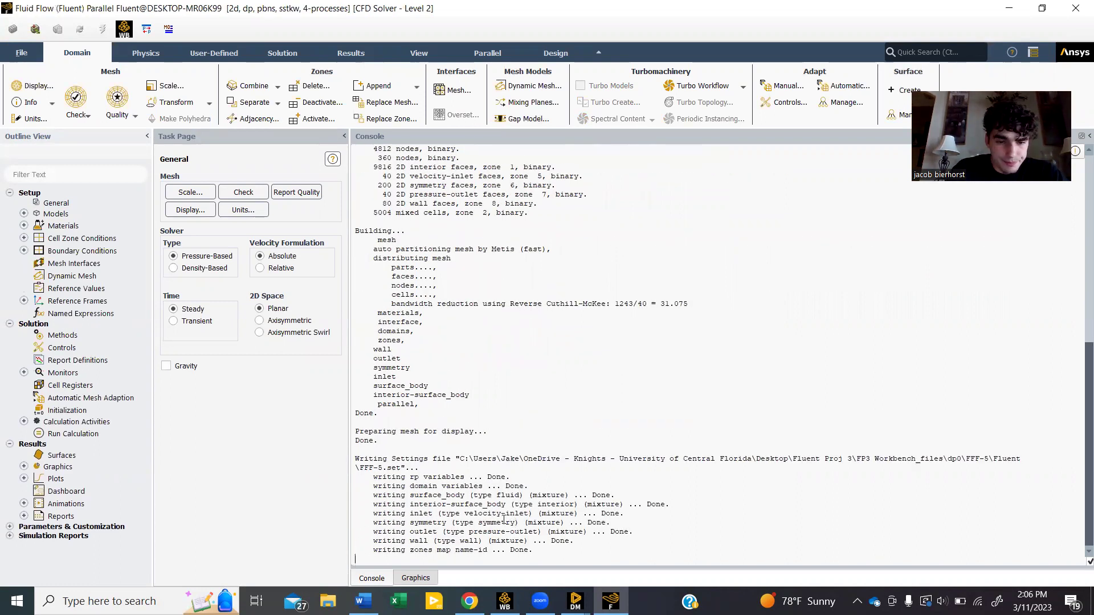
Change the Viscous model from SST k-omega to standard k-epsilon with Enhanced Wall Treatment and Pressure Gradient Effects
left_click(430, 579)
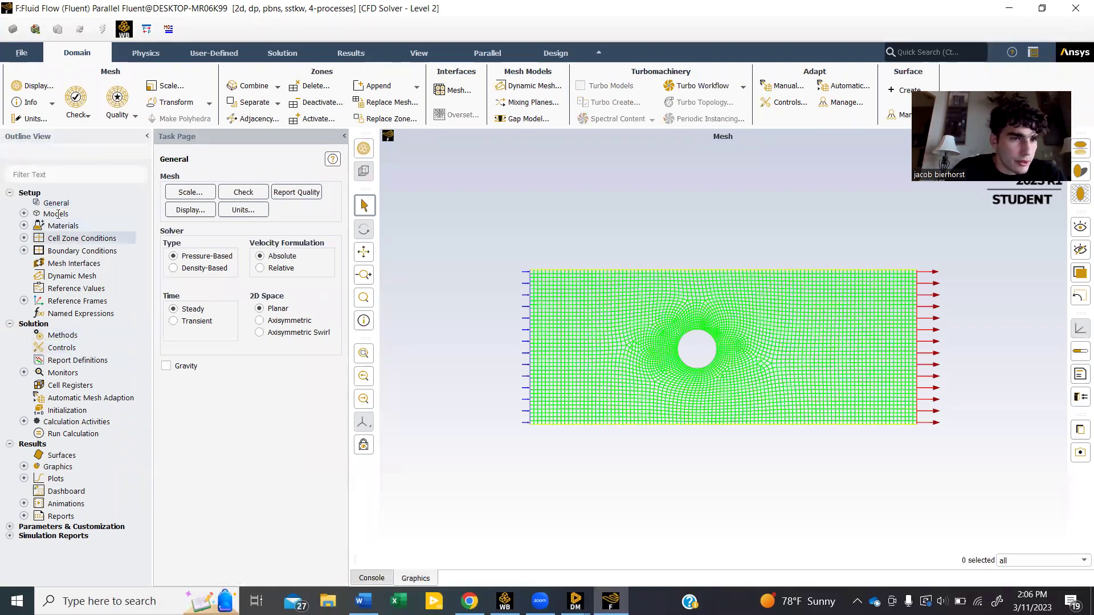
double_click(56, 213)
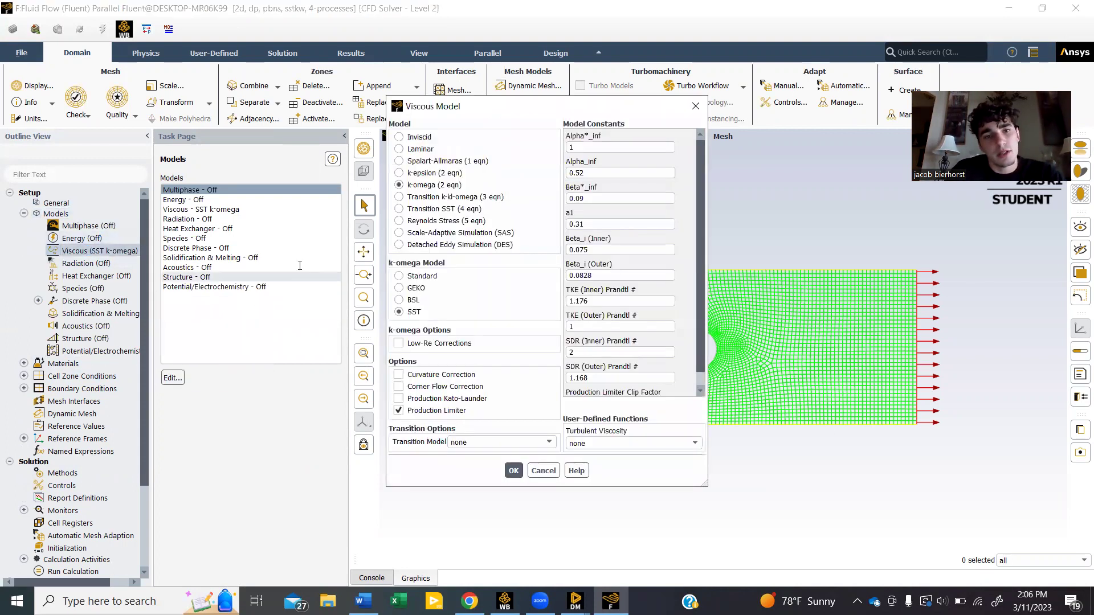
left_click(399, 173)
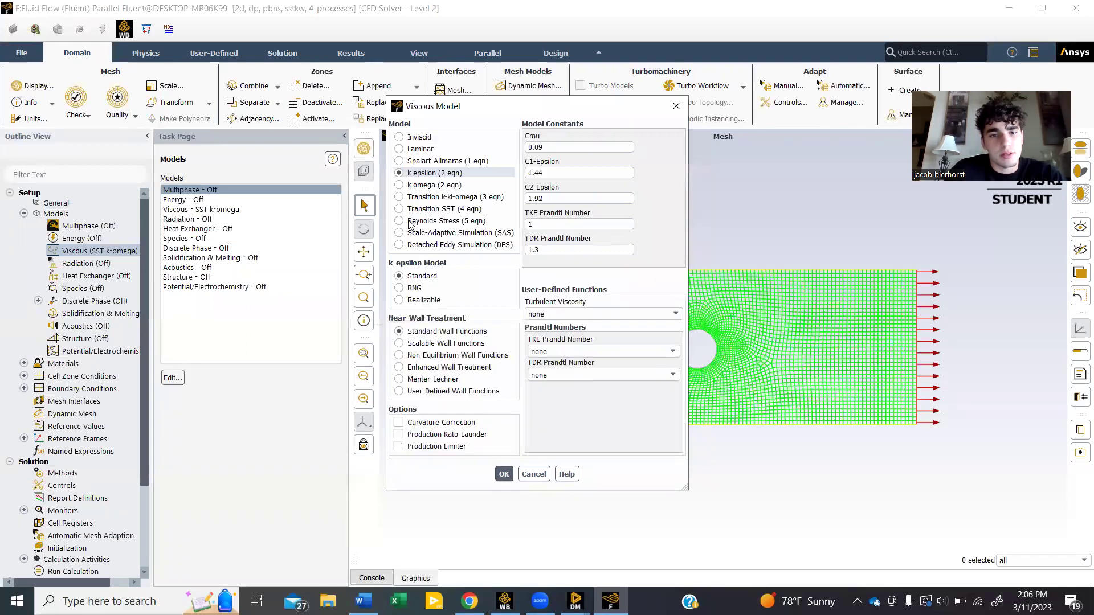
left_click(399, 368)
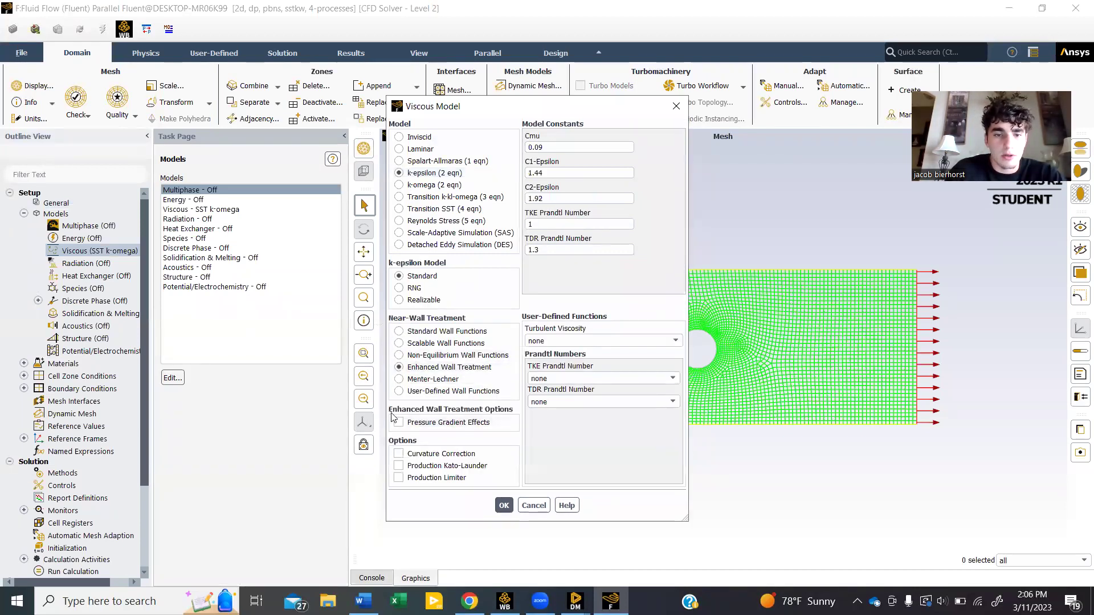
left_click(399, 423)
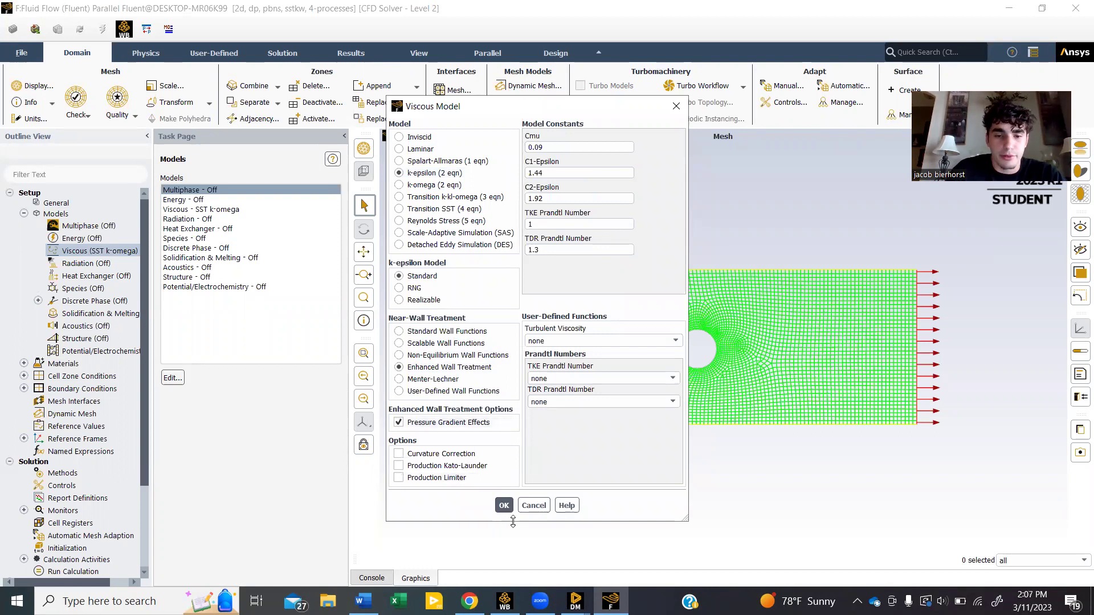
left_click(503, 505)
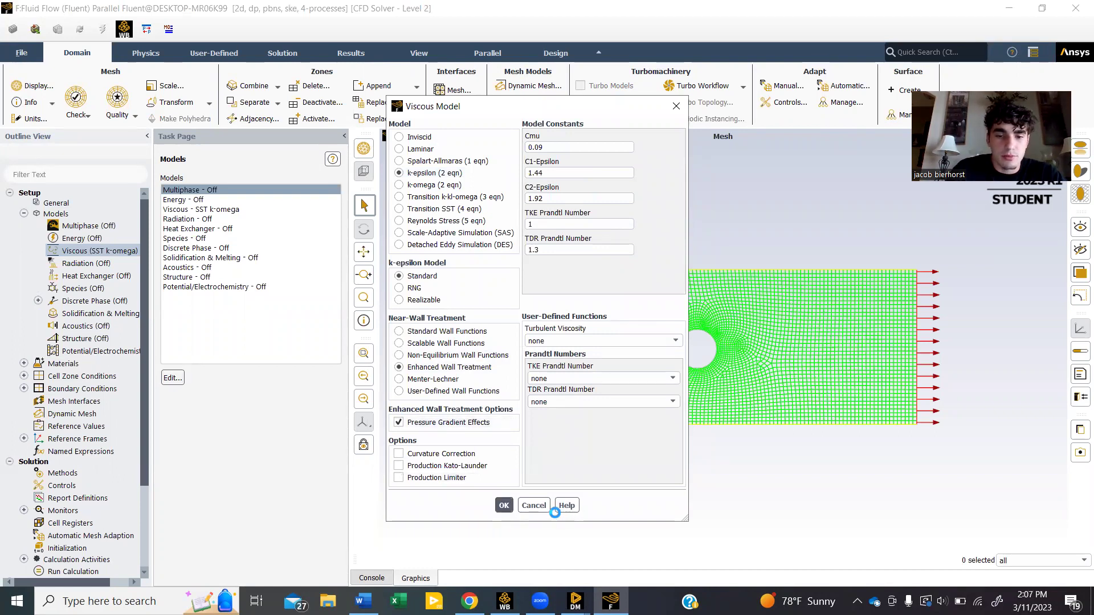
Open the properties of the air fluid material
scroll(120, 341, "down", 1)
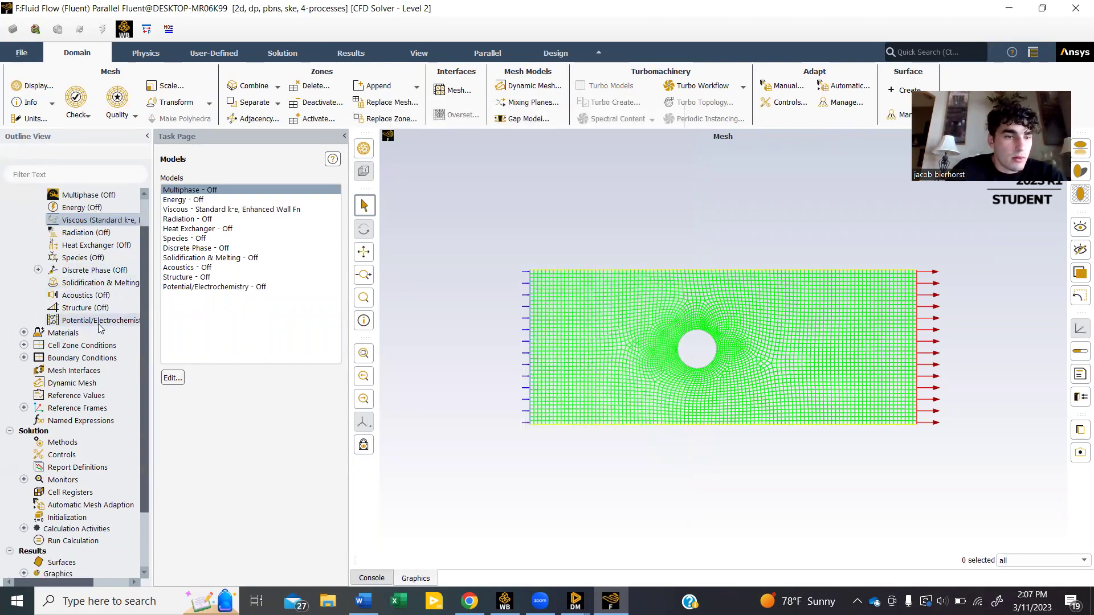
double_click(63, 332)
double_click(69, 345)
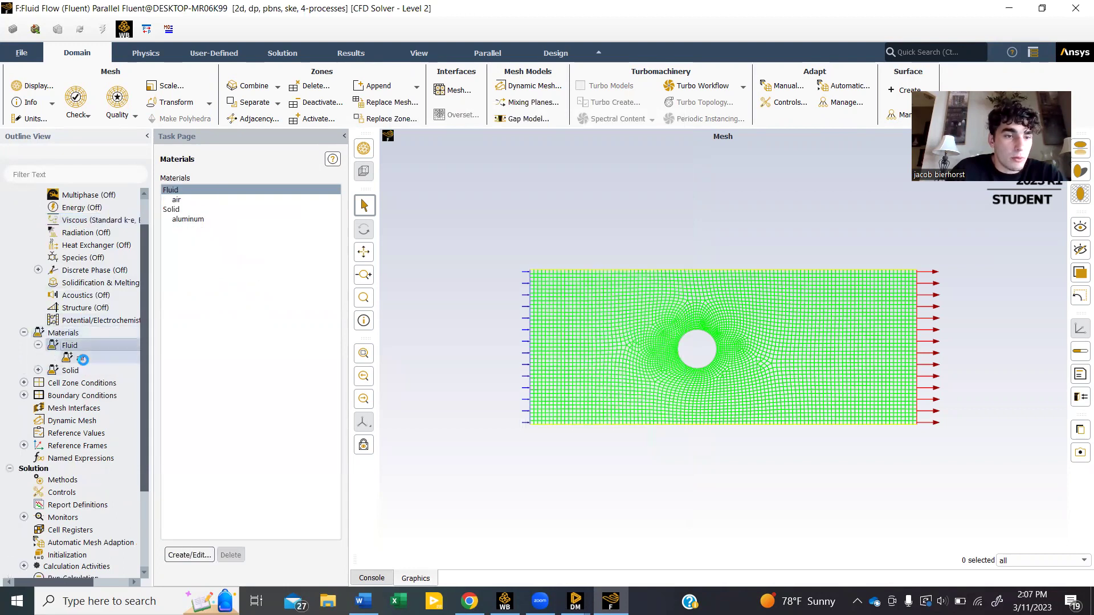
double_click(82, 359)
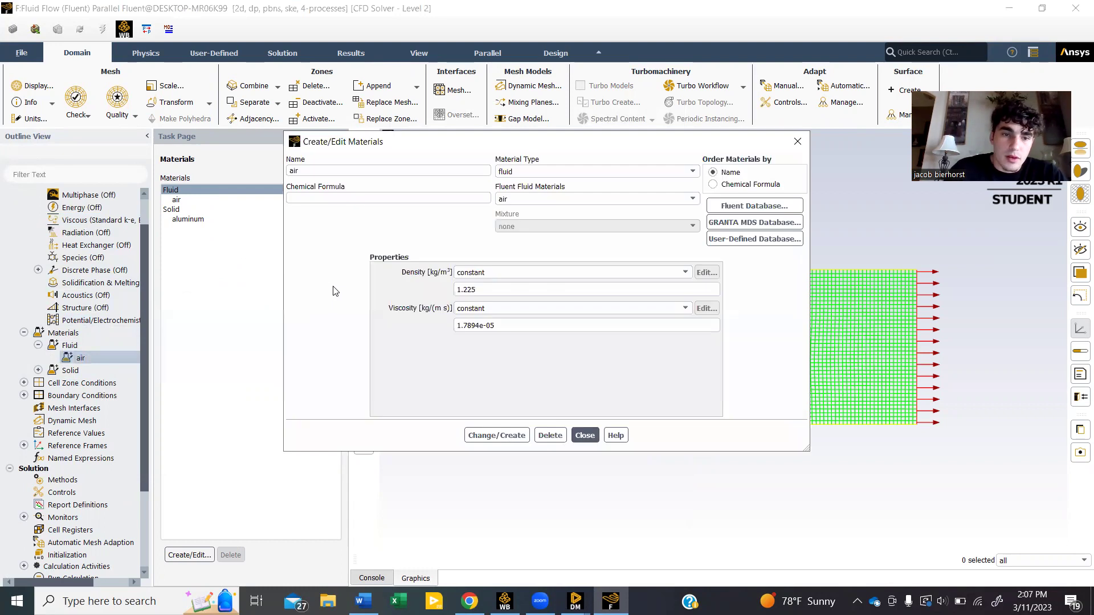
Change air density to 1.2 kg/m³ and viscosity to 1 kg/(m s), then apply
left_click(533, 290)
key("BackSpace")
key("BackSpace")
key("BackSpace")
type("2")
left_click(541, 326)
key("BackSpace")
key("BackSpace")
key("BackSpace")
key("BackSpace")
key("BackSpace")
key("BackSpace")
key("BackSpace")
key("BackSpace")
key("BackSpace")
key("BackSpace")
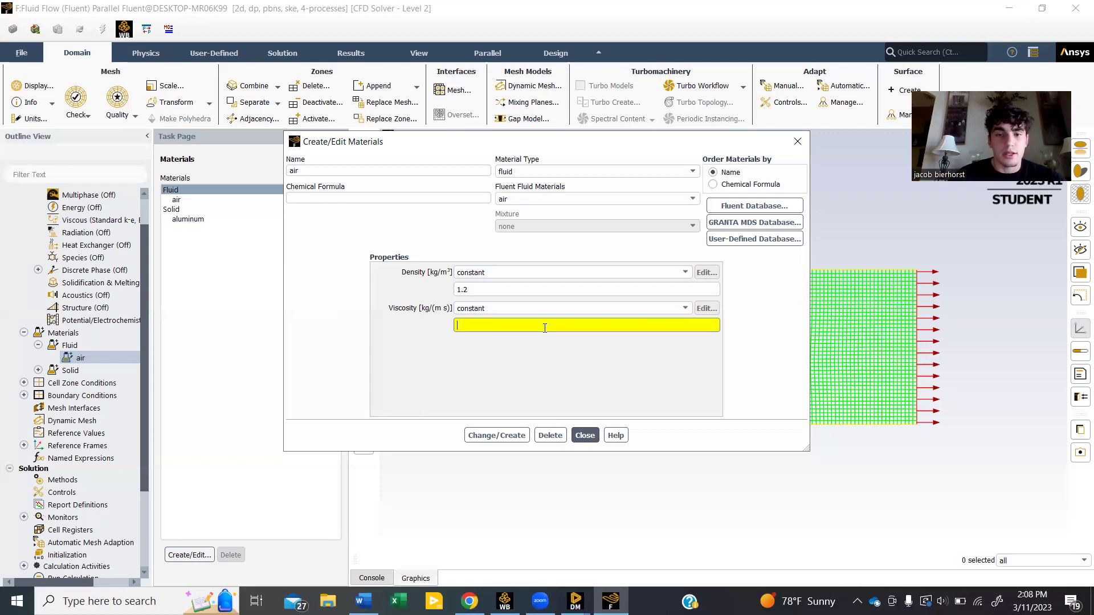
type("1")
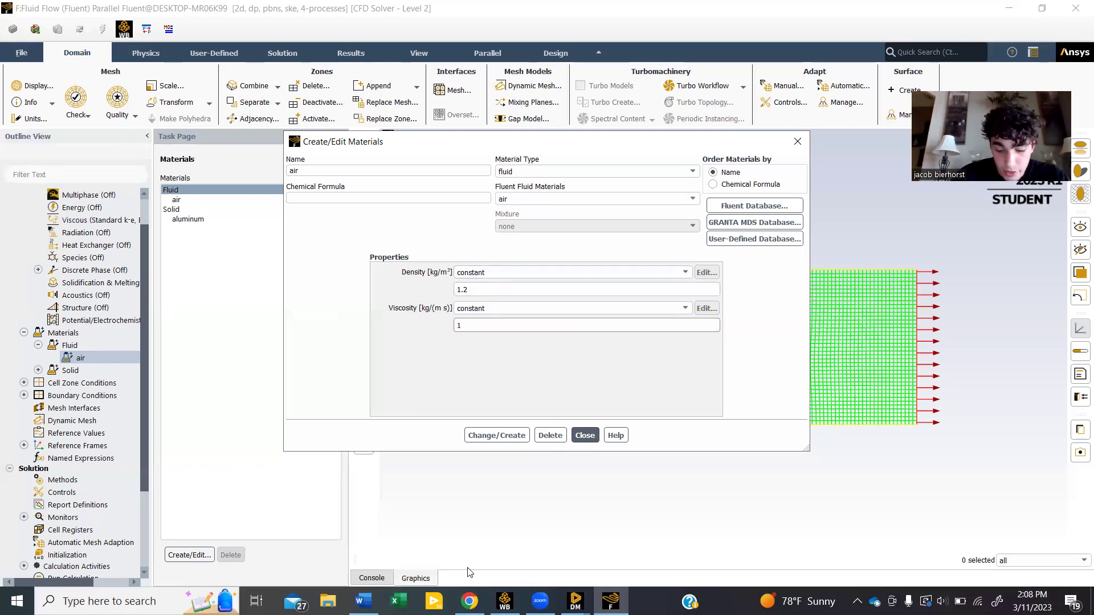
left_click(509, 436)
left_click(585, 435)
scroll(94, 397, "down", 1)
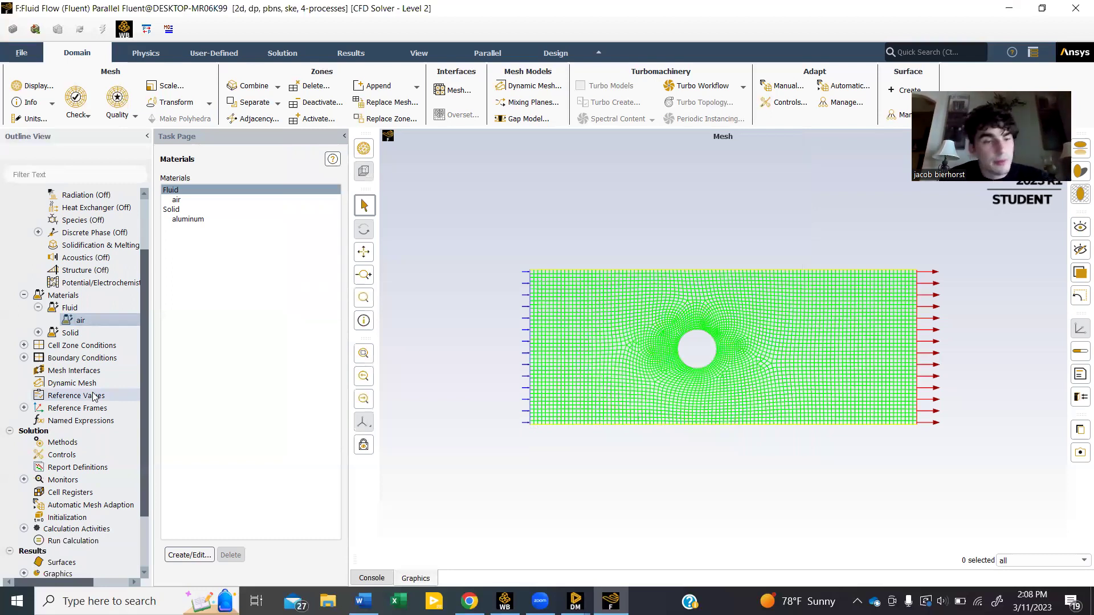
Enter 5 m/s as the inlet zone's velocity magnitude and apply it
double_click(80, 358)
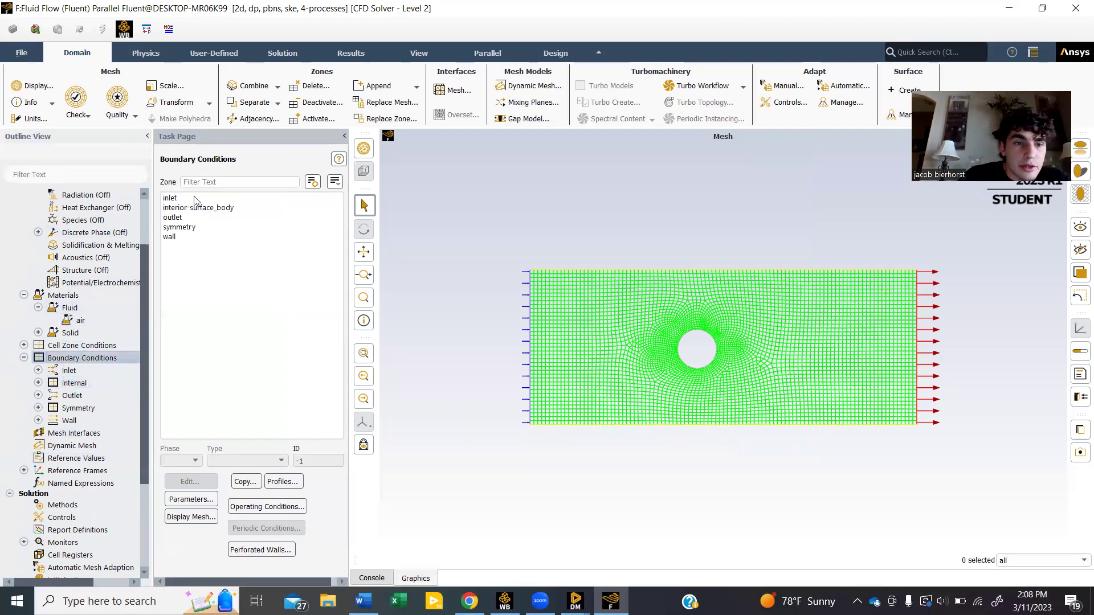
left_click(188, 197)
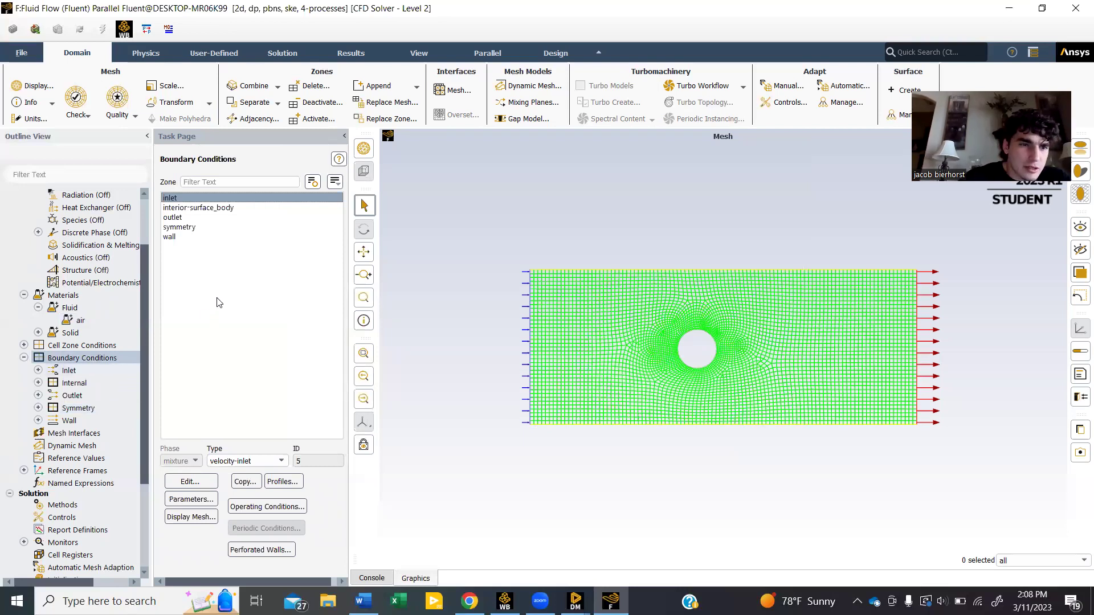
left_click(209, 480)
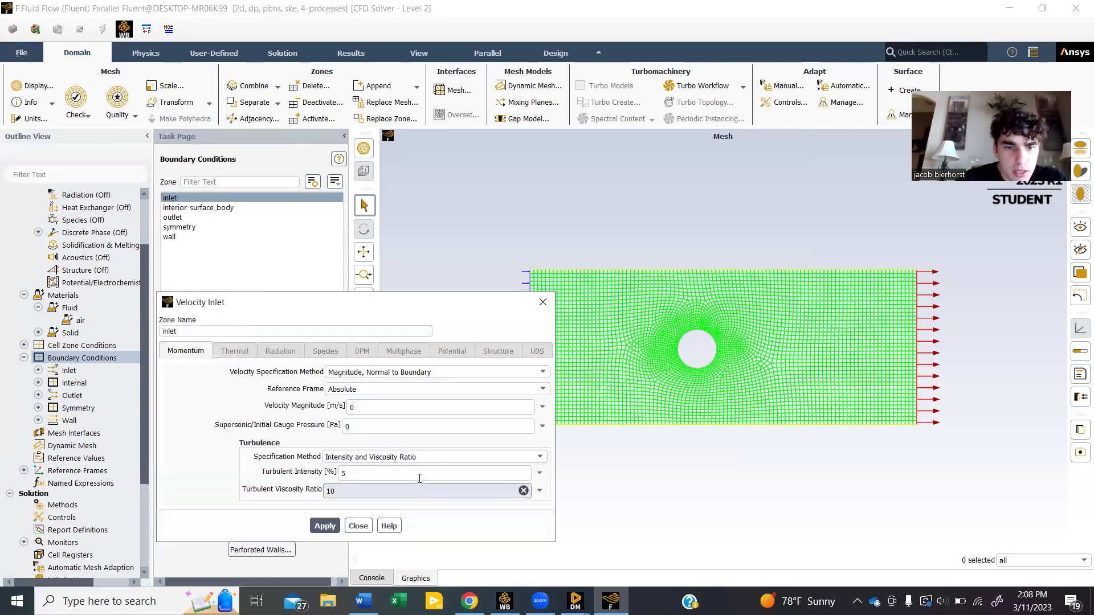
left_click(424, 407)
key("BackSpace")
type("5")
left_click(324, 525)
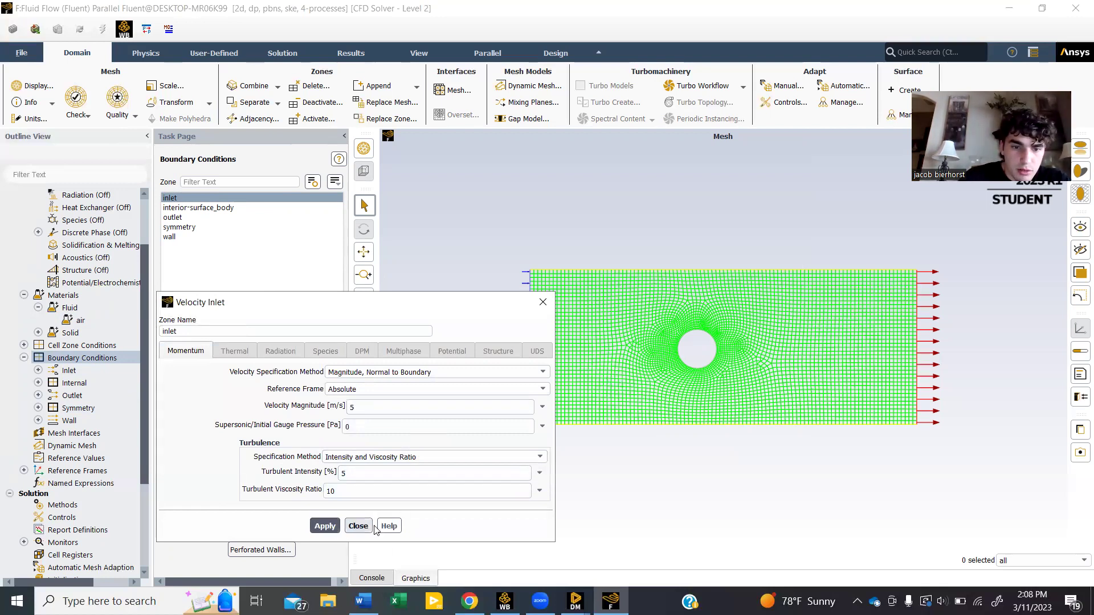
left_click(357, 525)
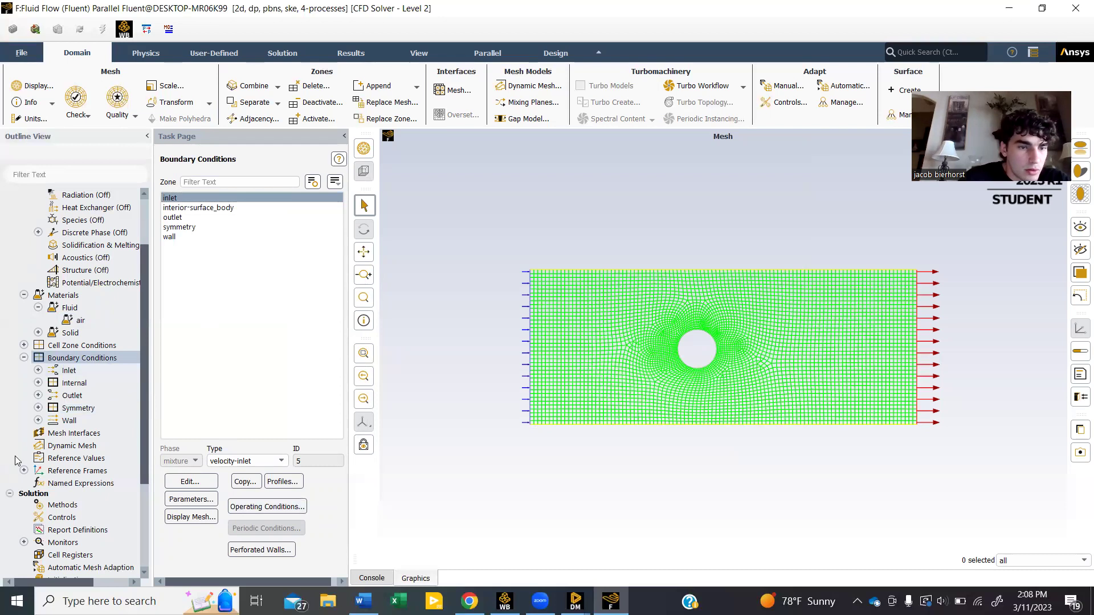
scroll(114, 397, "down", 2)
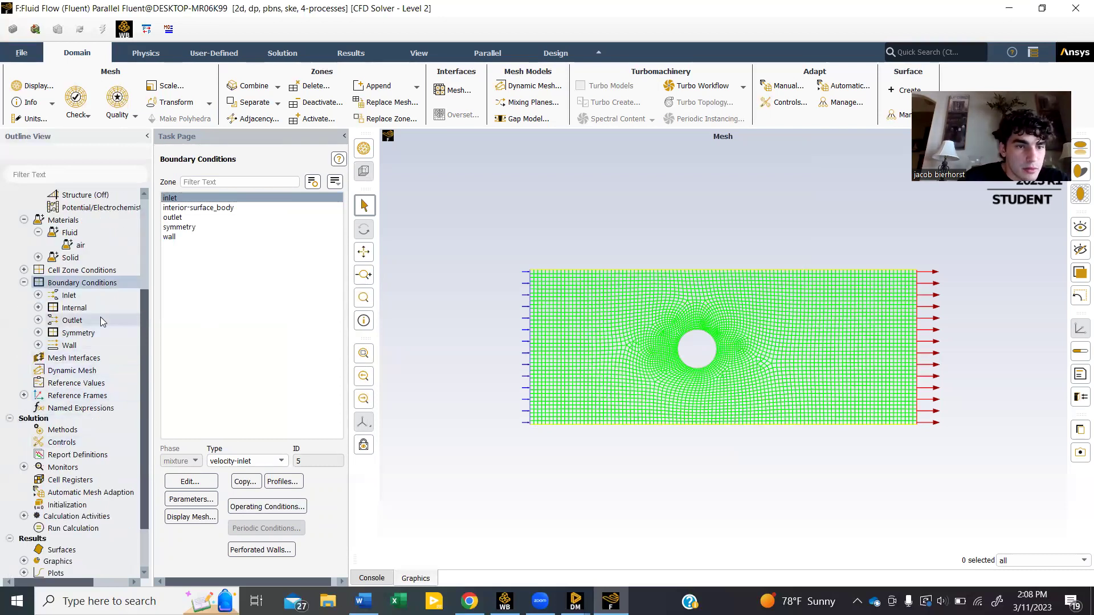
Compute reference values from the inlet with a reference length of 0.05 m
left_click(91, 384)
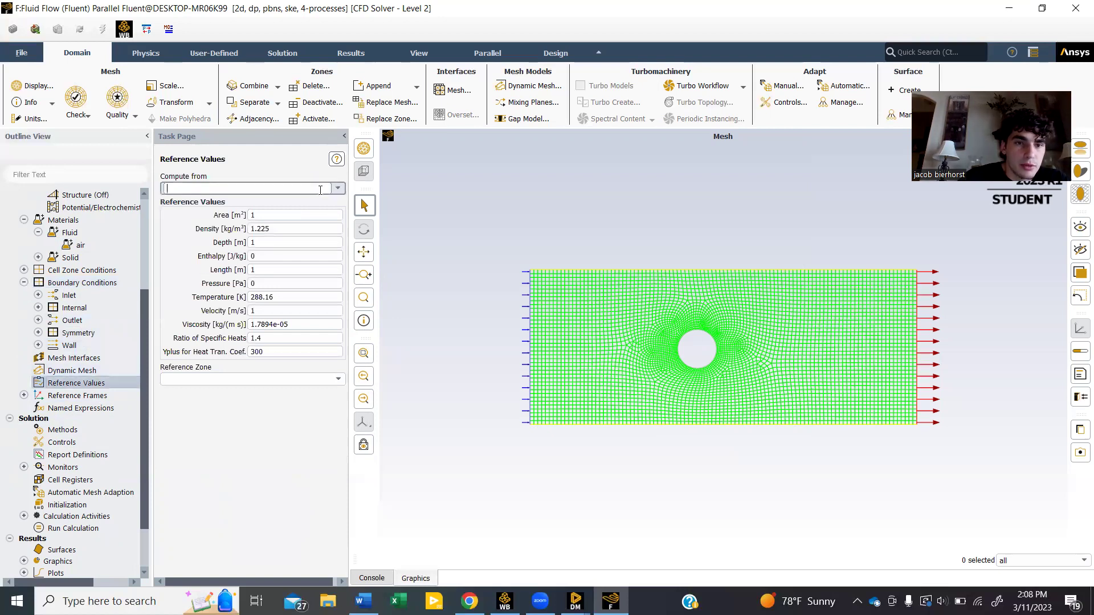
left_click(338, 188)
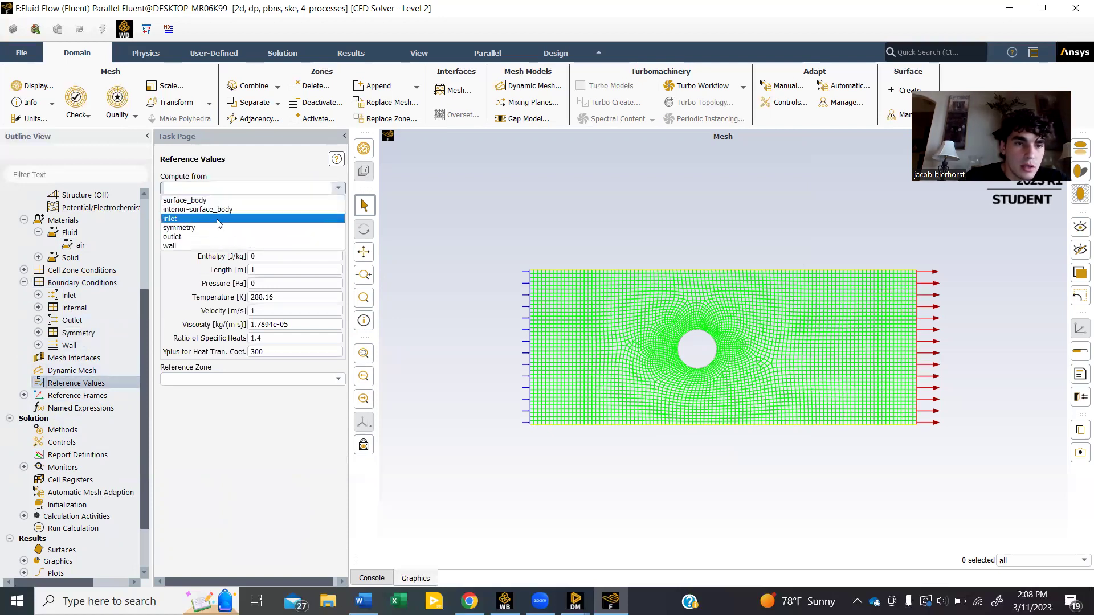
left_click(216, 218)
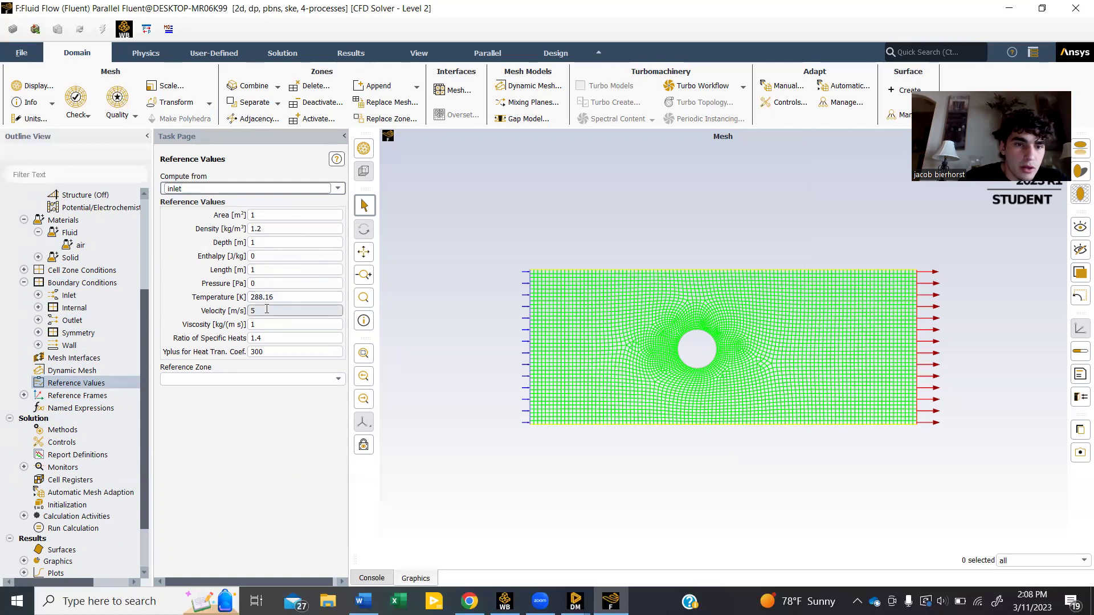
left_click(272, 267)
key("BackSpace")
type("0.05")
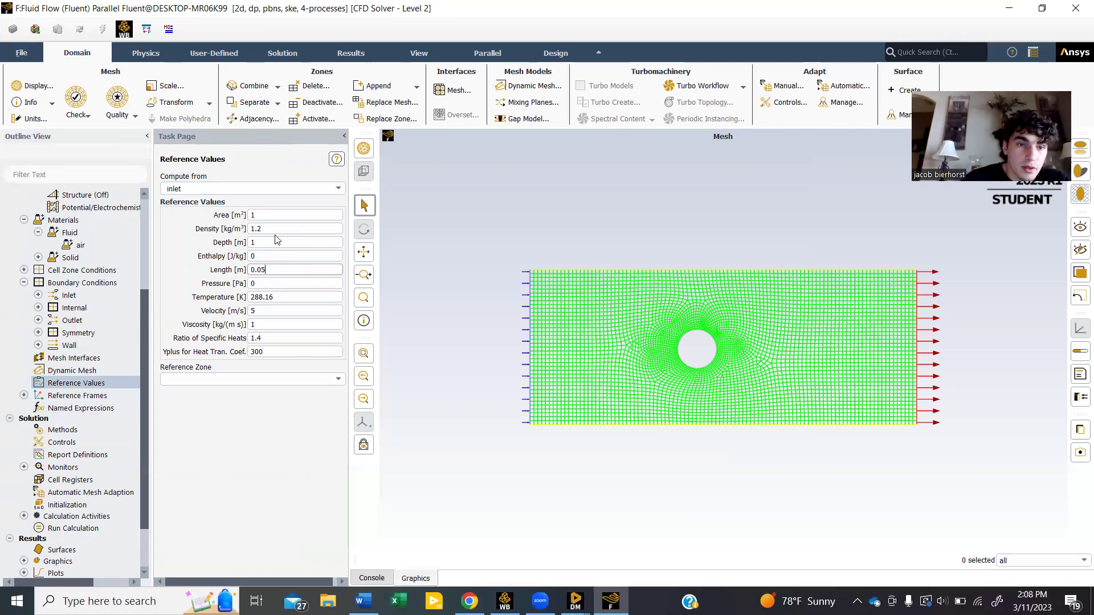
Set the reference area to 0.0019635 m²
left_click(279, 214)
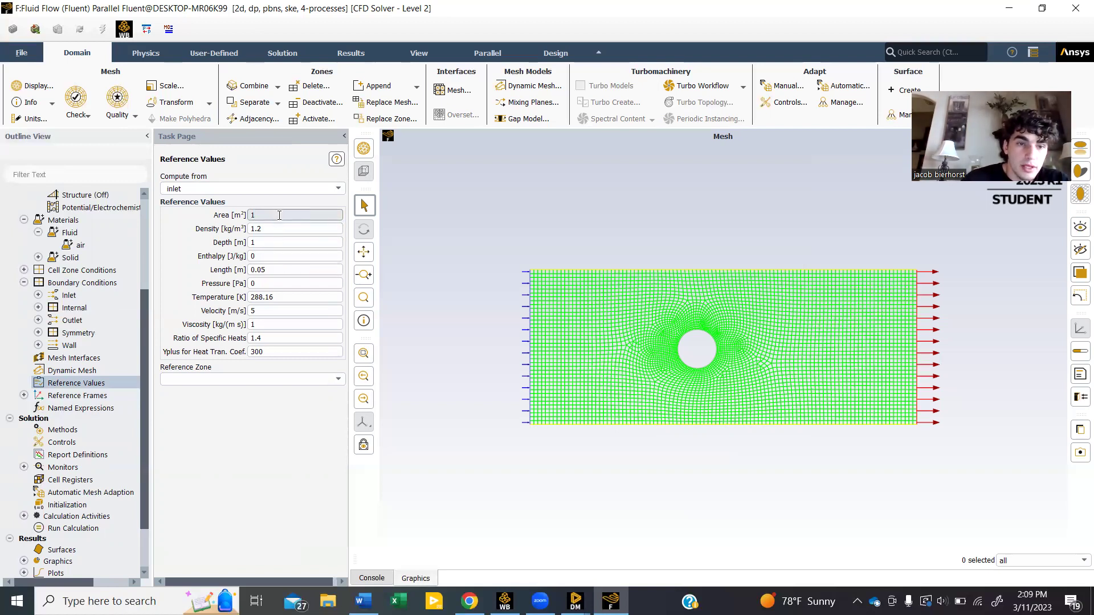
key("BackSpace")
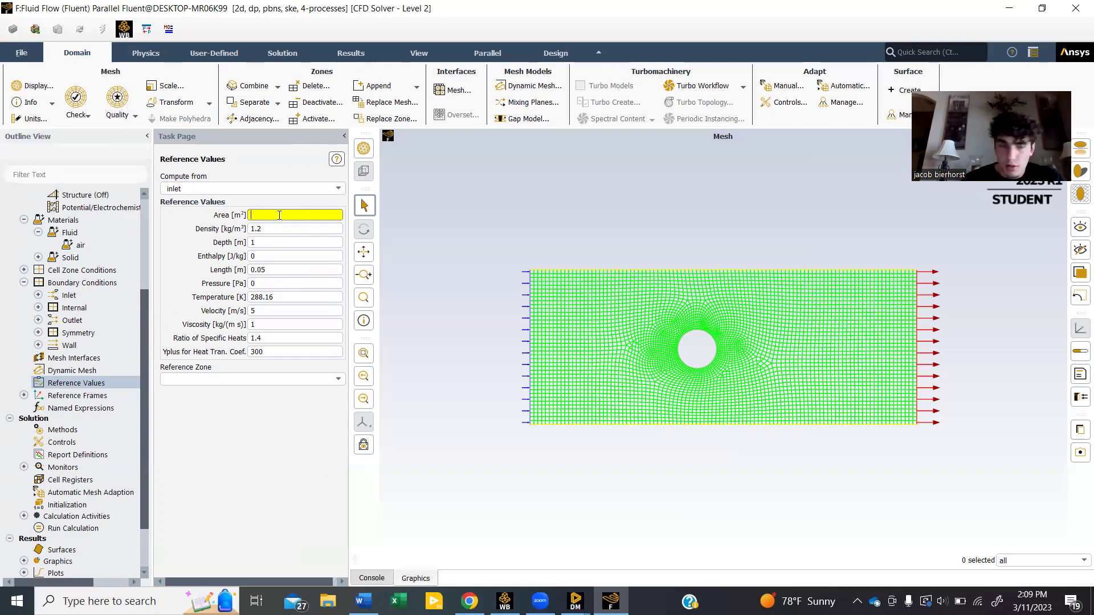
type("0.0019635")
left_click(279, 215)
type("3")
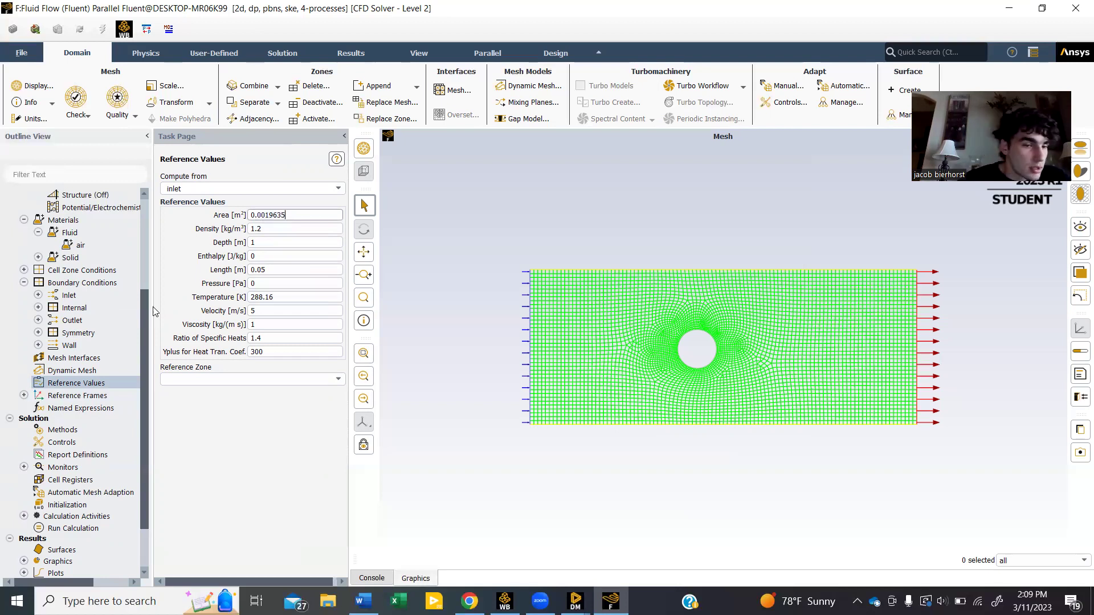
scroll(85, 408, "down", 1)
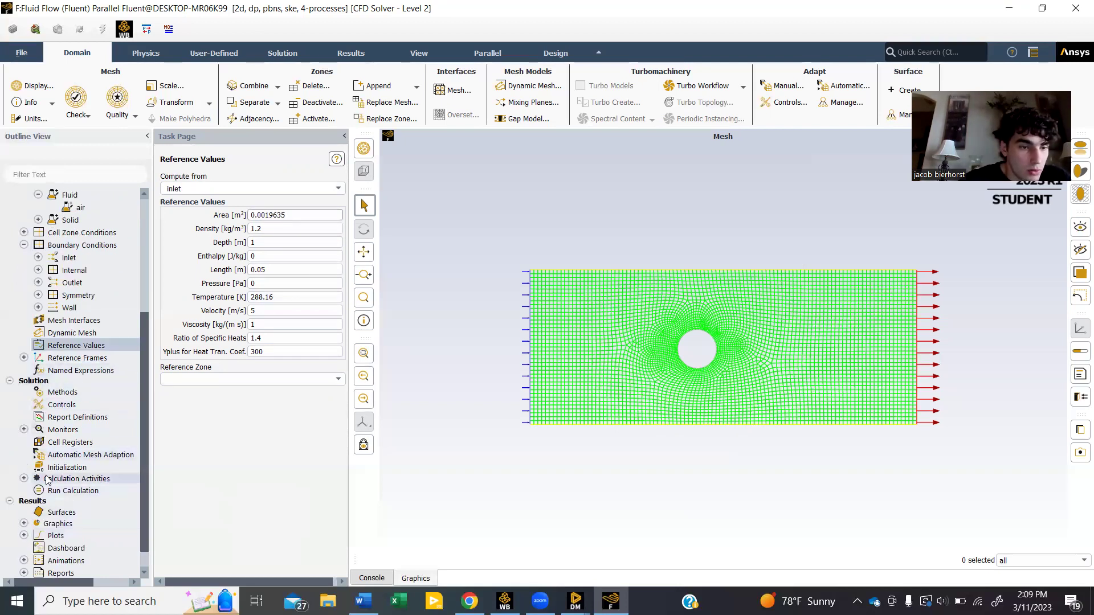
Initialize the flow field and enter 1000 iterations for the calculation
left_click(64, 467)
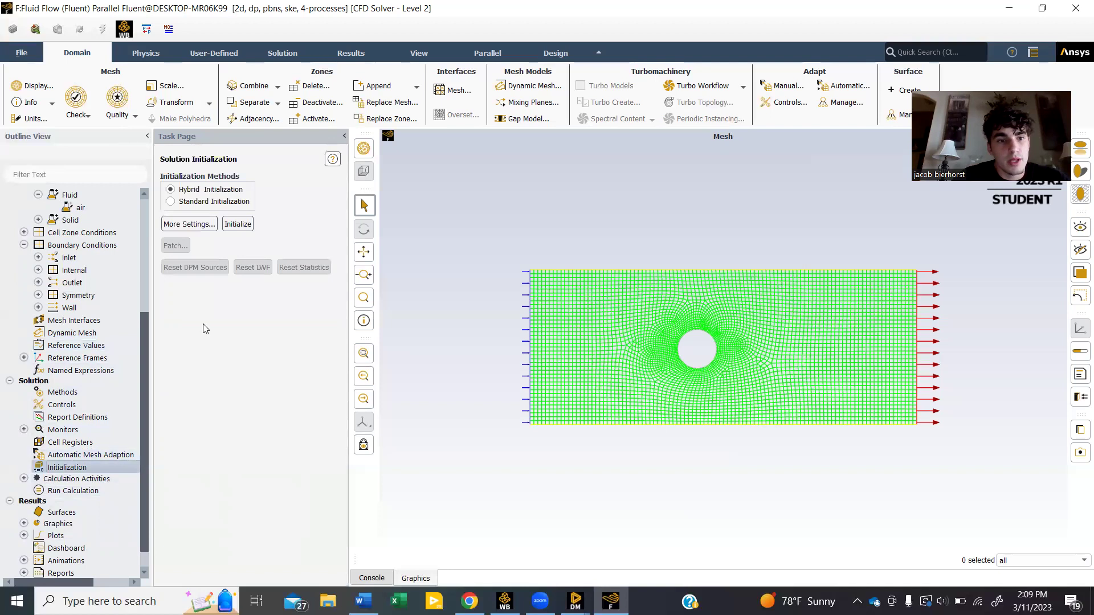
left_click(249, 224)
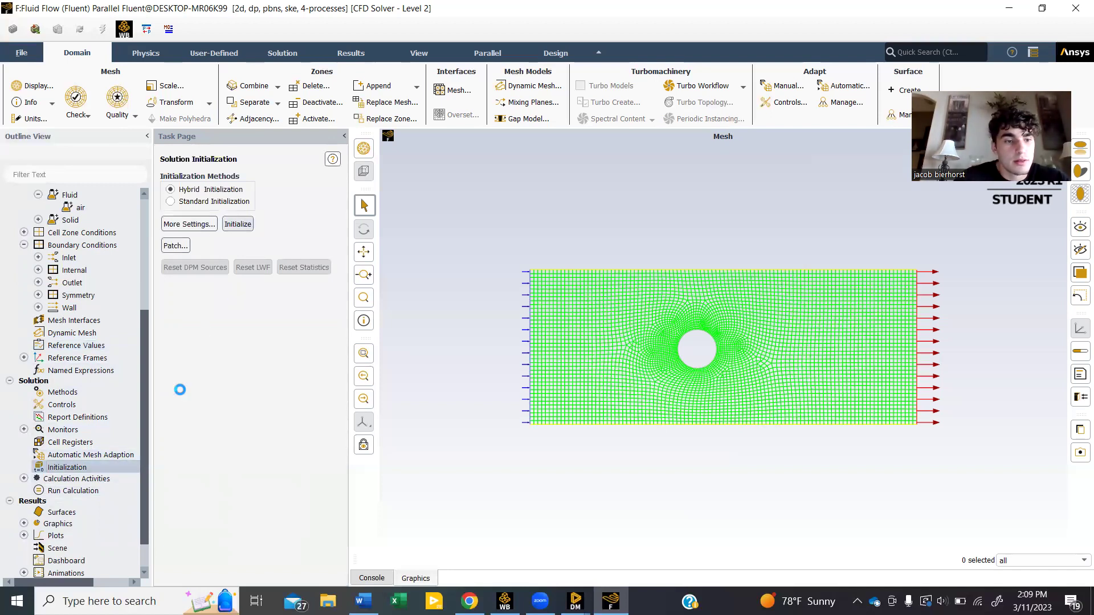
left_click(86, 491)
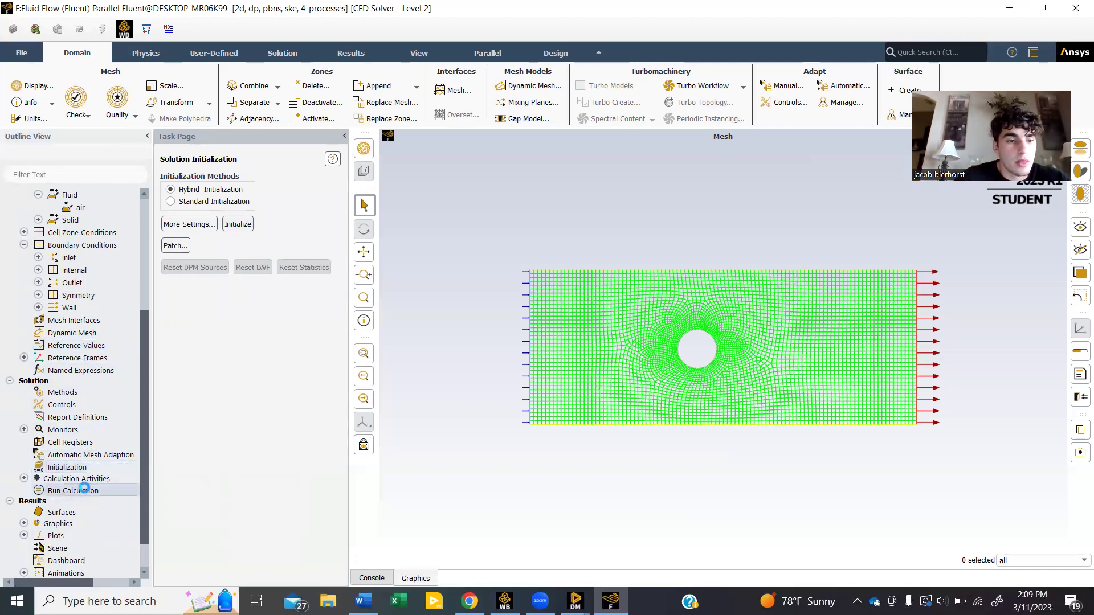
left_click(194, 313)
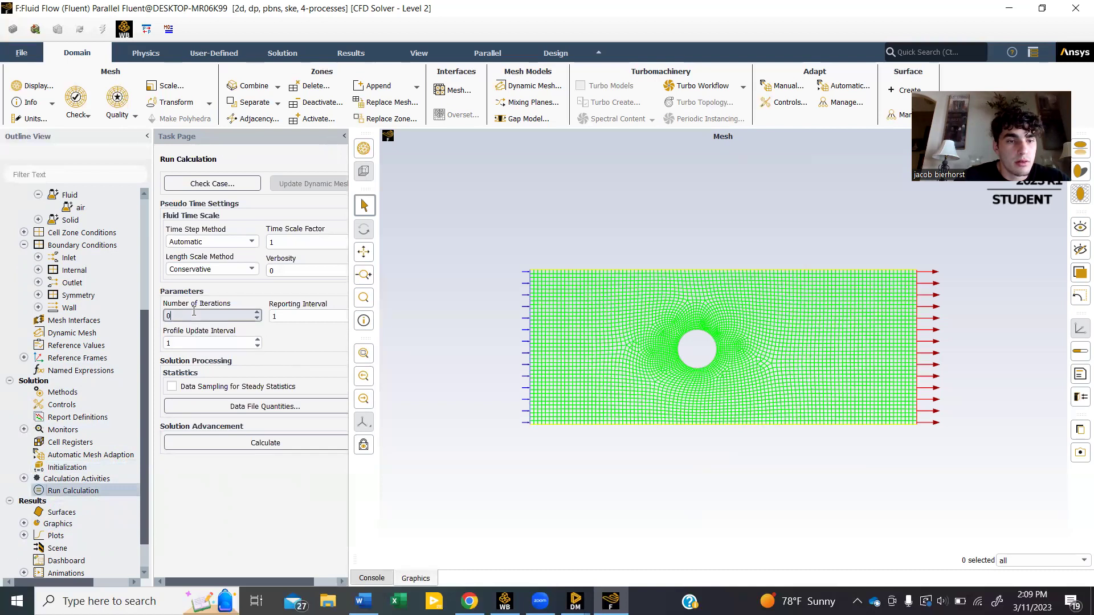
key("BackSpace")
type("1000")
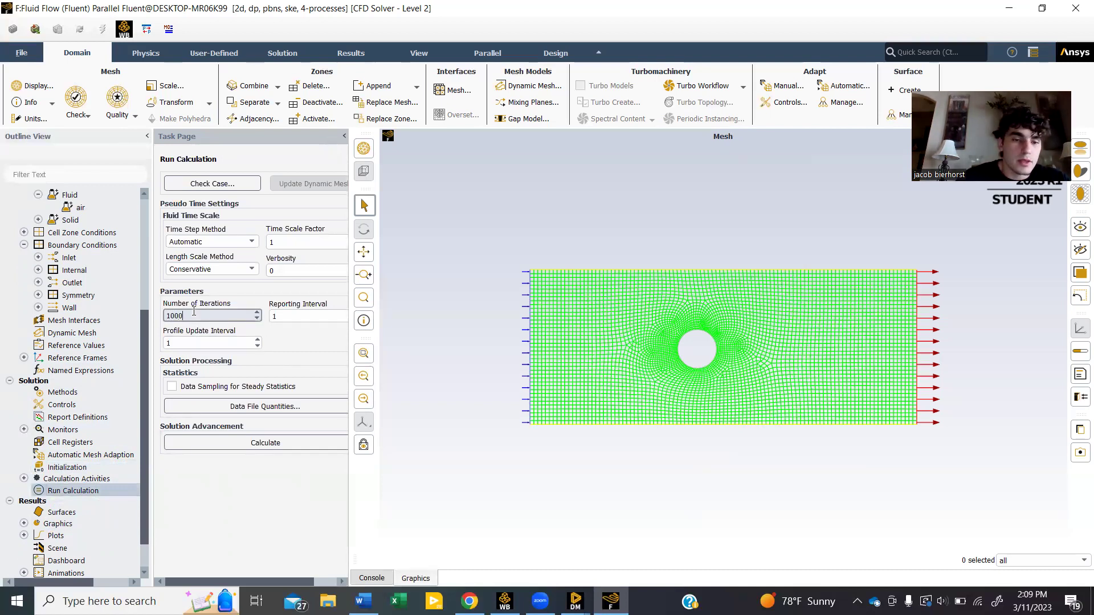
Start the calculation and let the 1000-iteration run finish
left_click(268, 439)
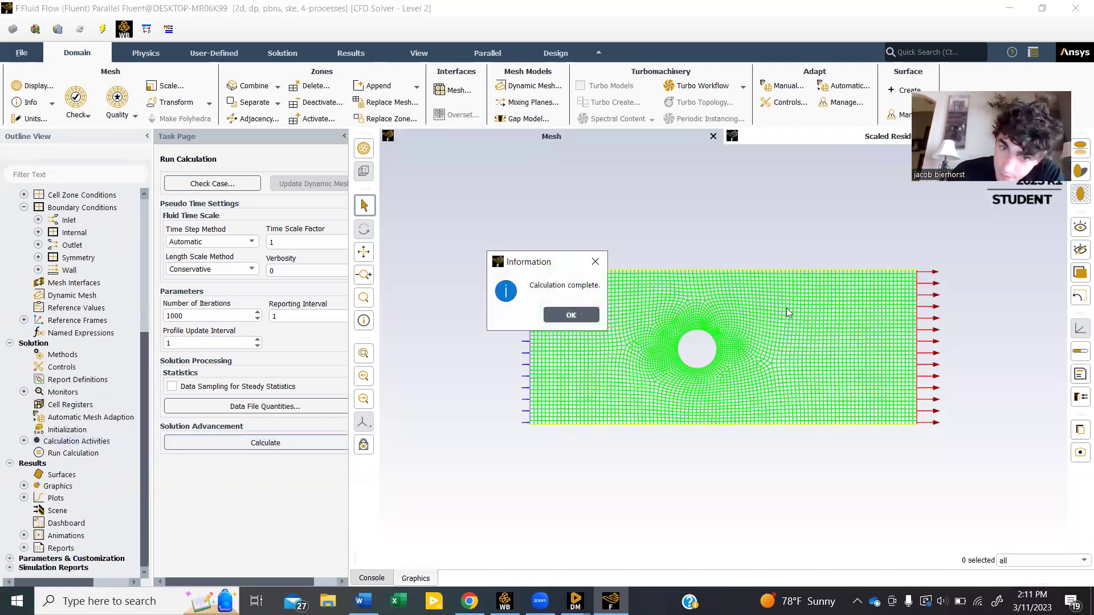
Dismiss the completion notice and print the x-direction force report for the wall
left_click(571, 315)
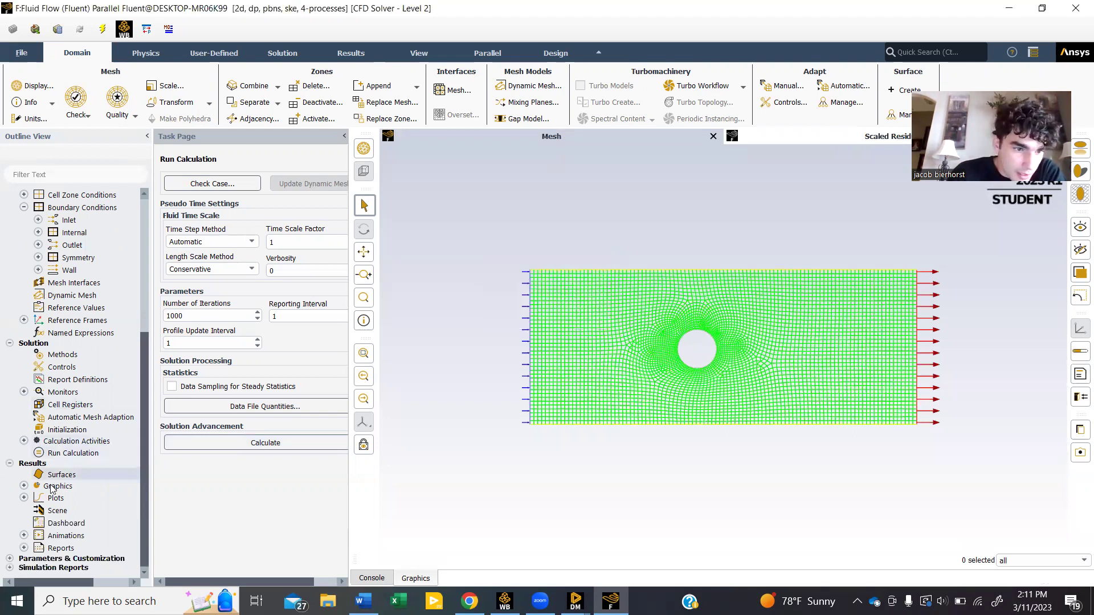
double_click(62, 549)
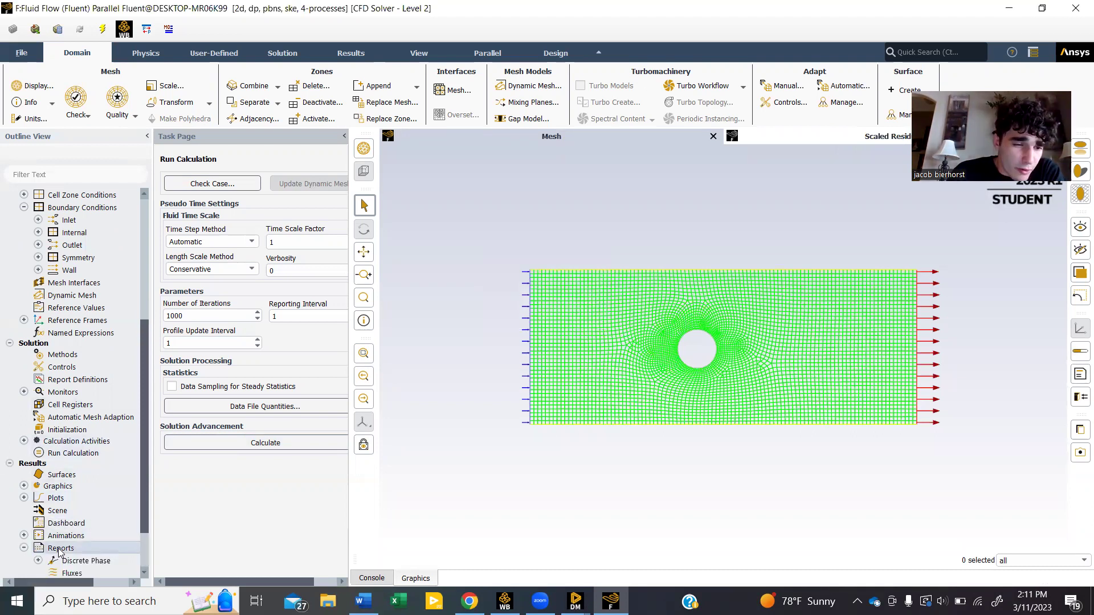
double_click(86, 522)
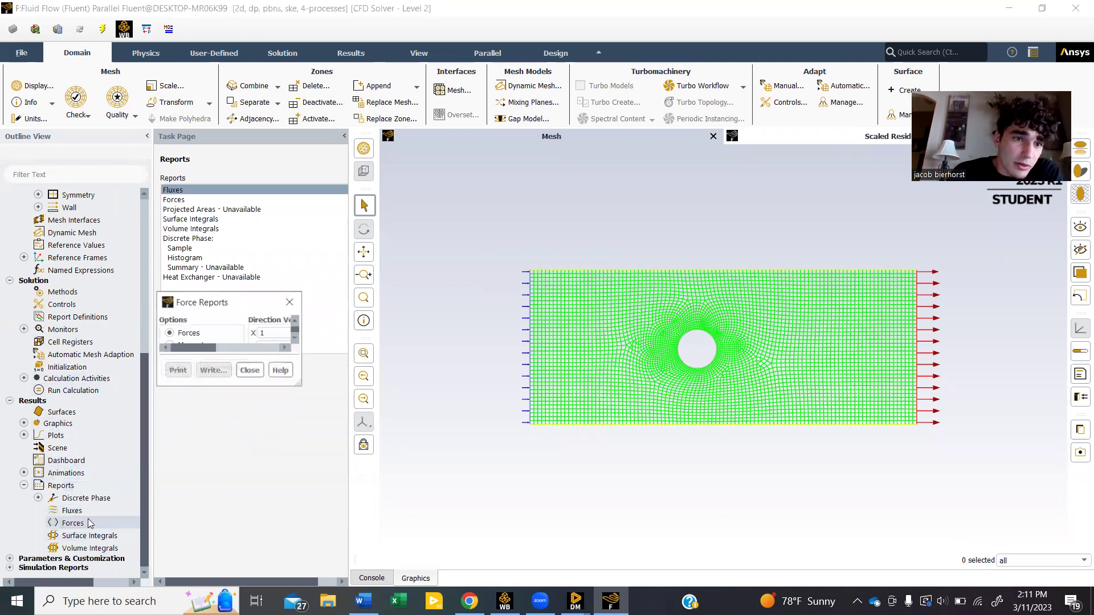
left_click(332, 341)
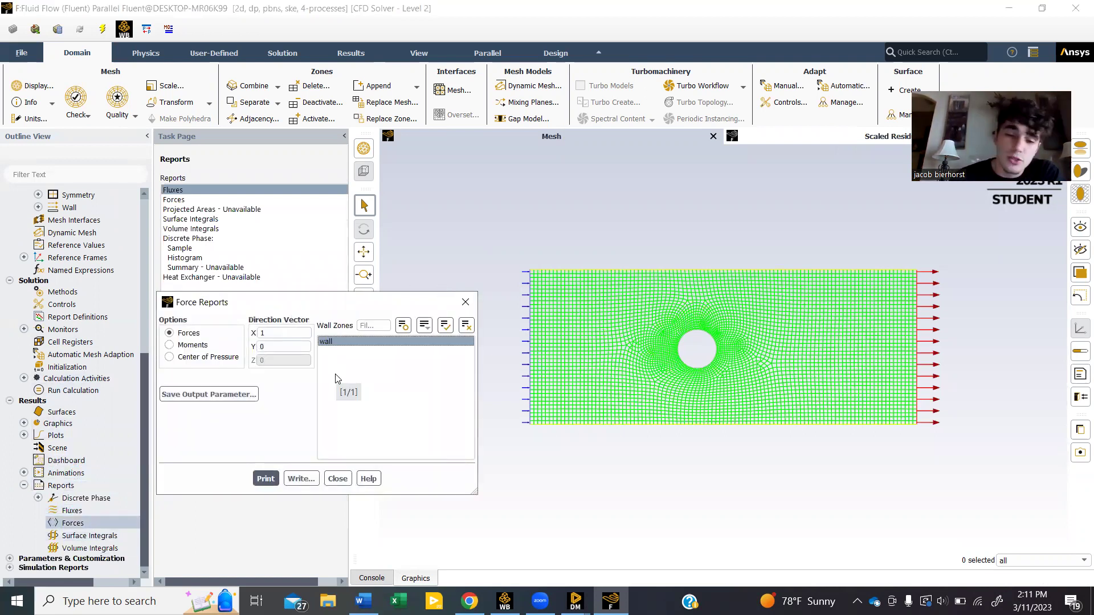
left_click(263, 479)
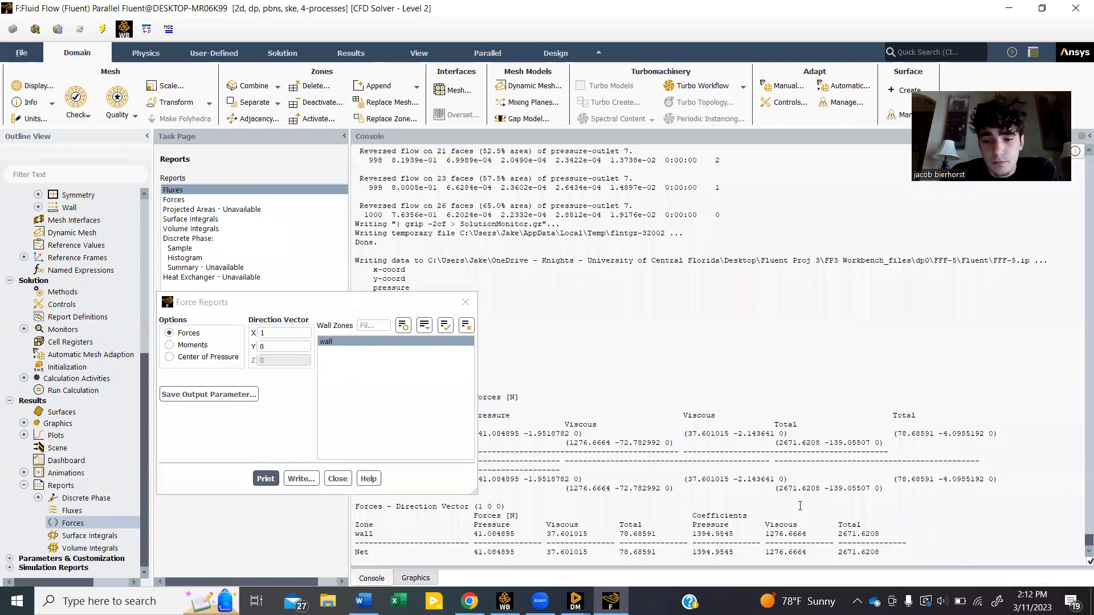
Copy the Net row values (78.68591 N total) from the console and close Force Reports
left_click_drag(466, 544, 656, 548)
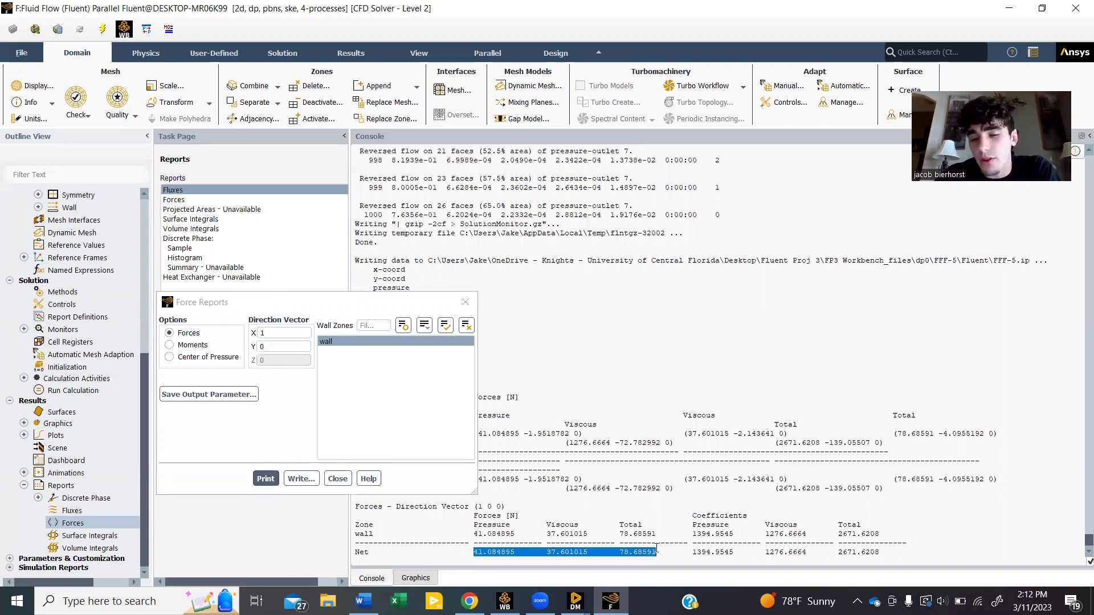
left_click_drag(694, 555, 870, 549)
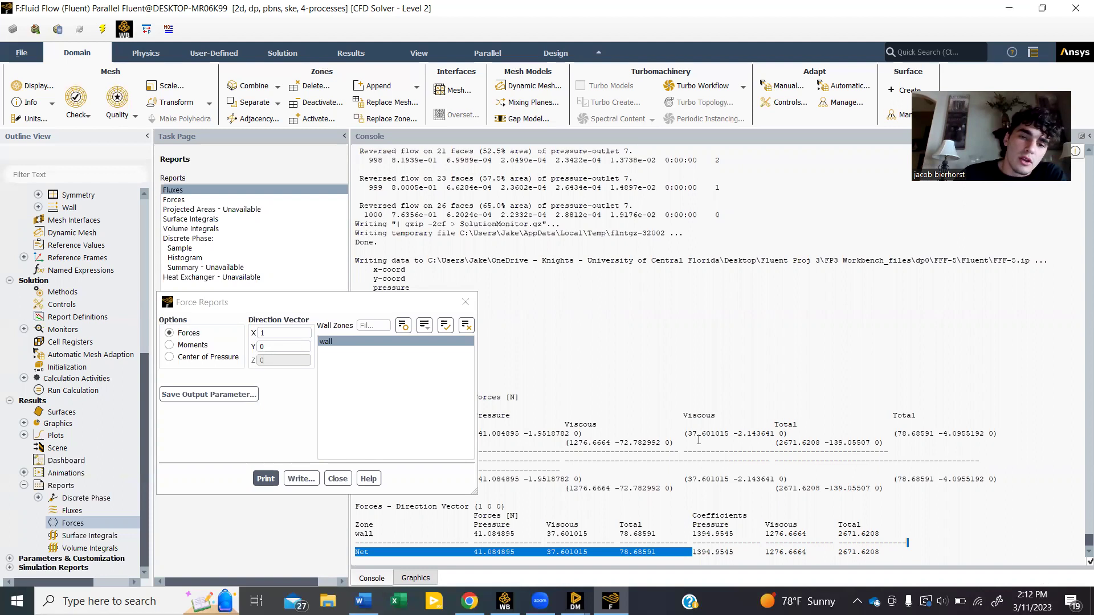
left_click(471, 302)
left_click(470, 302)
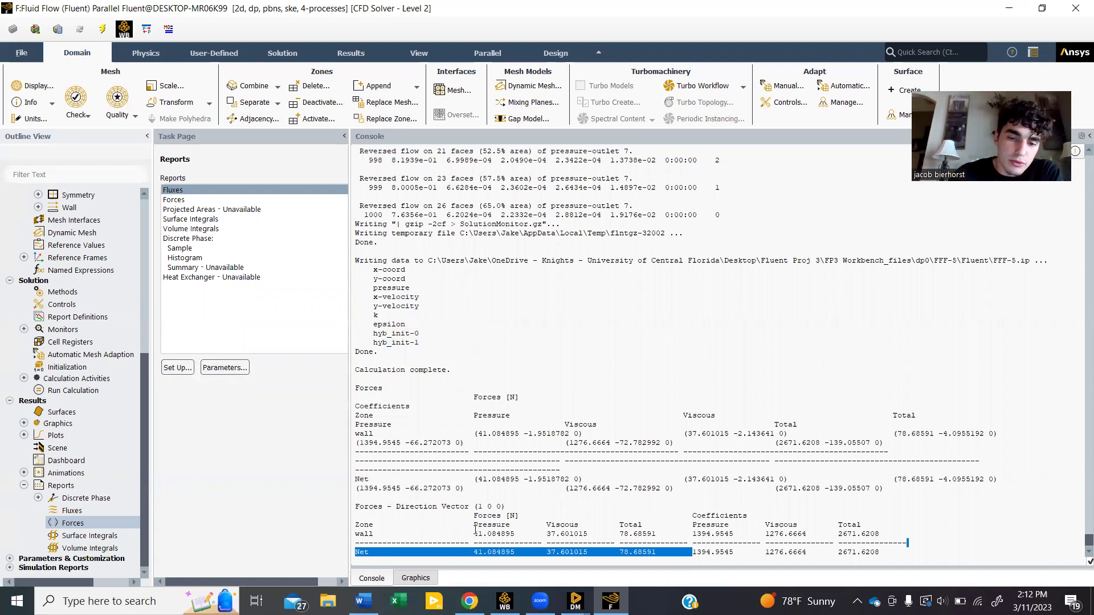
mouse_move(513, 592)
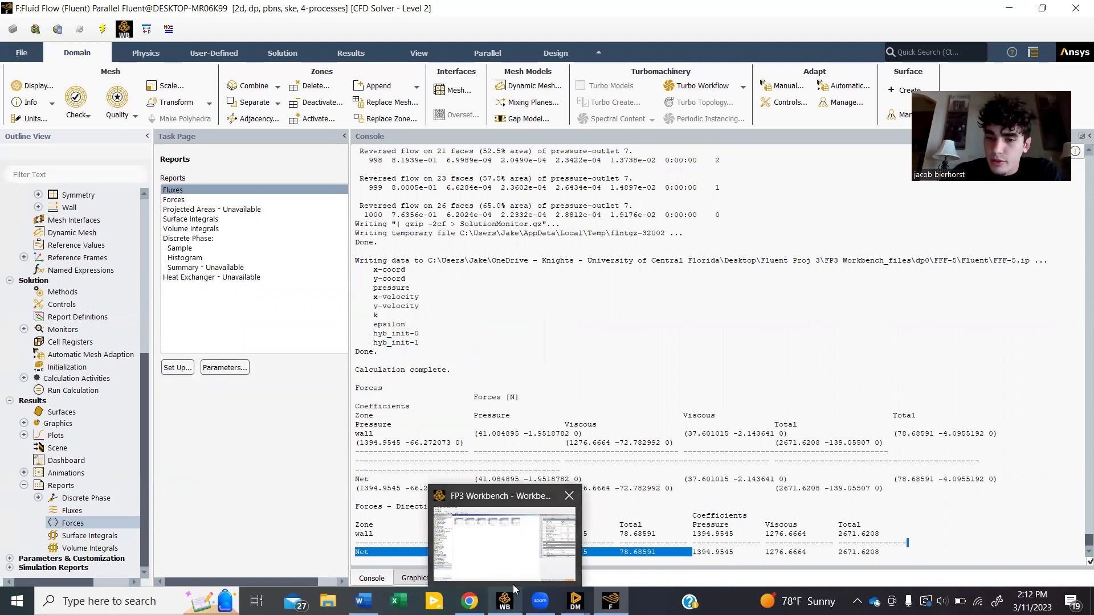
Switch to Workbench and launch CFD-Post from system F's Results cell
left_click(515, 561)
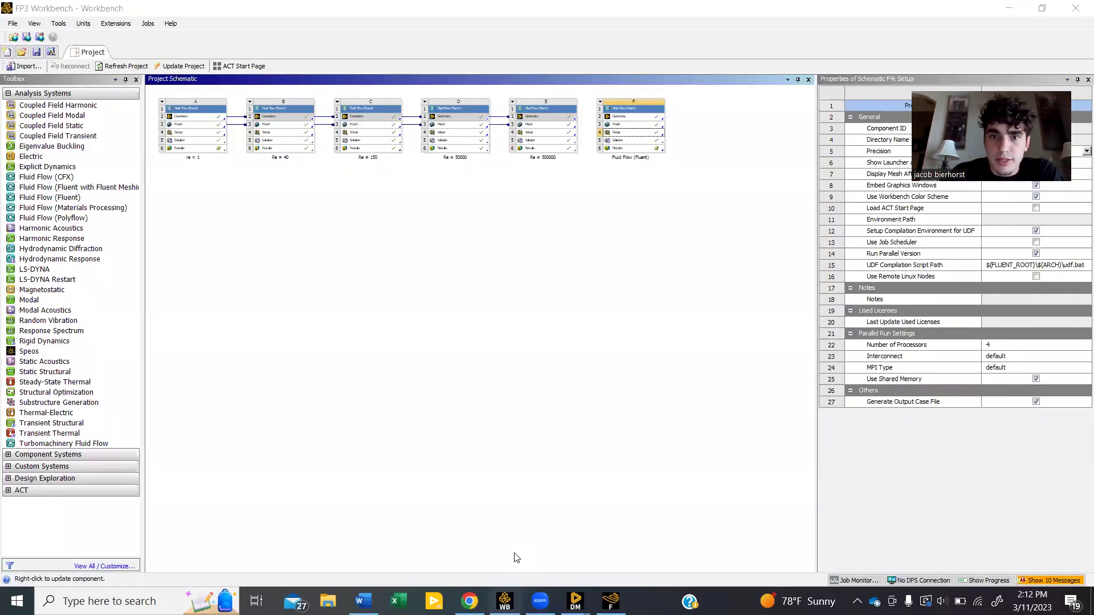
left_click(647, 149)
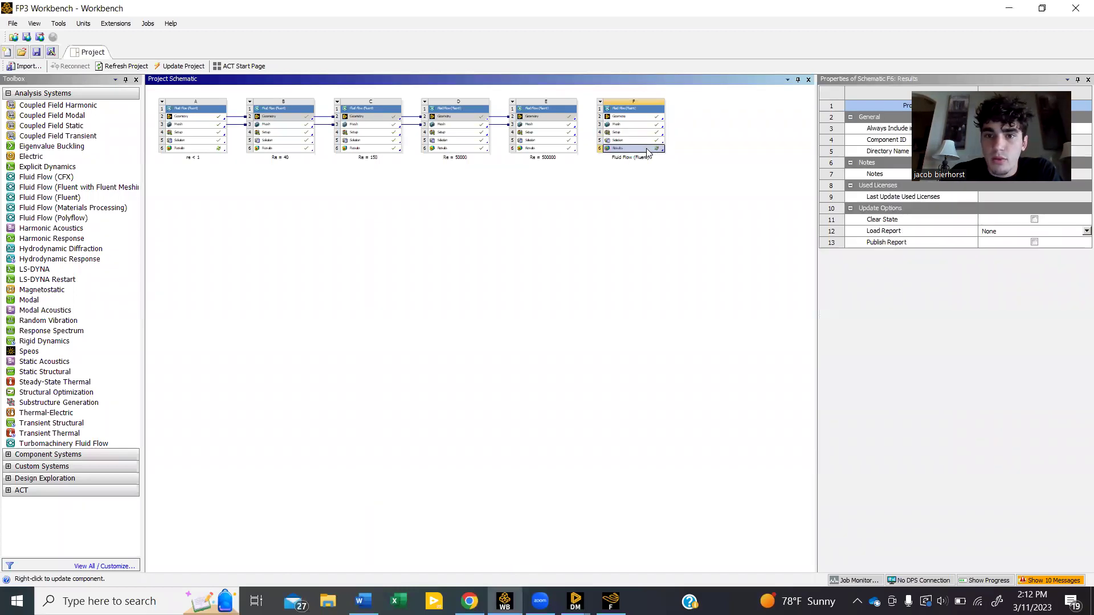
double_click(647, 149)
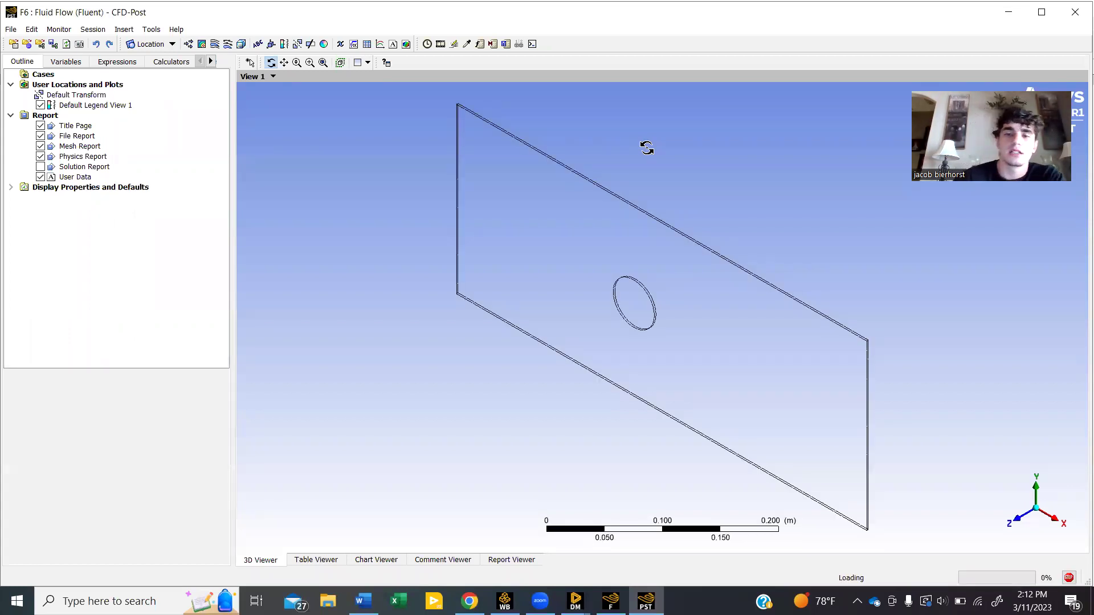
View the domain along Z and insert a new contour named 'Vleocity'
left_click(1018, 524)
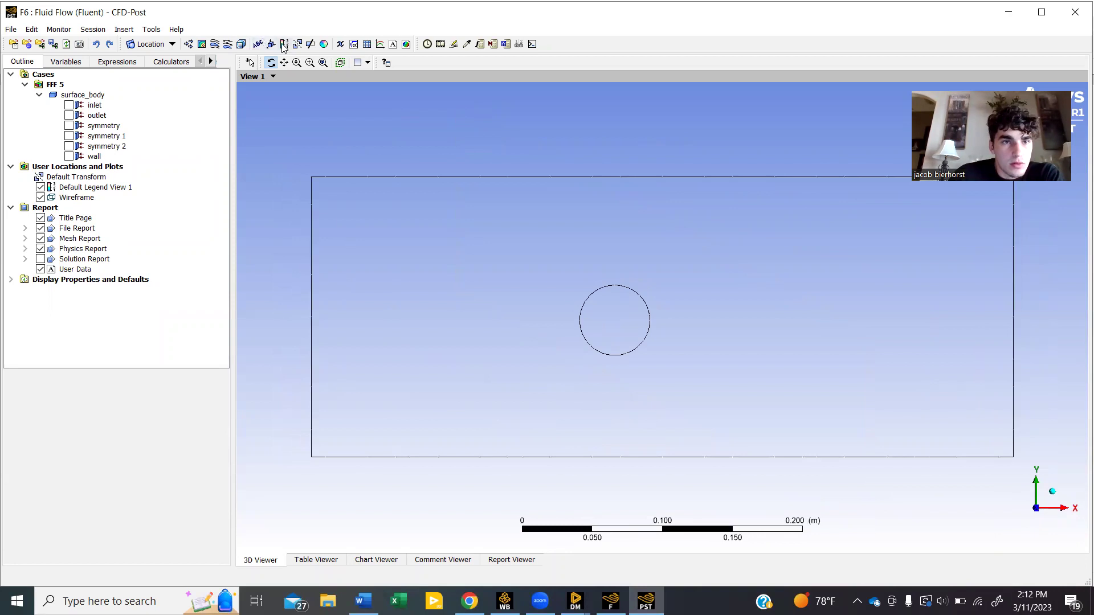
left_click(202, 45)
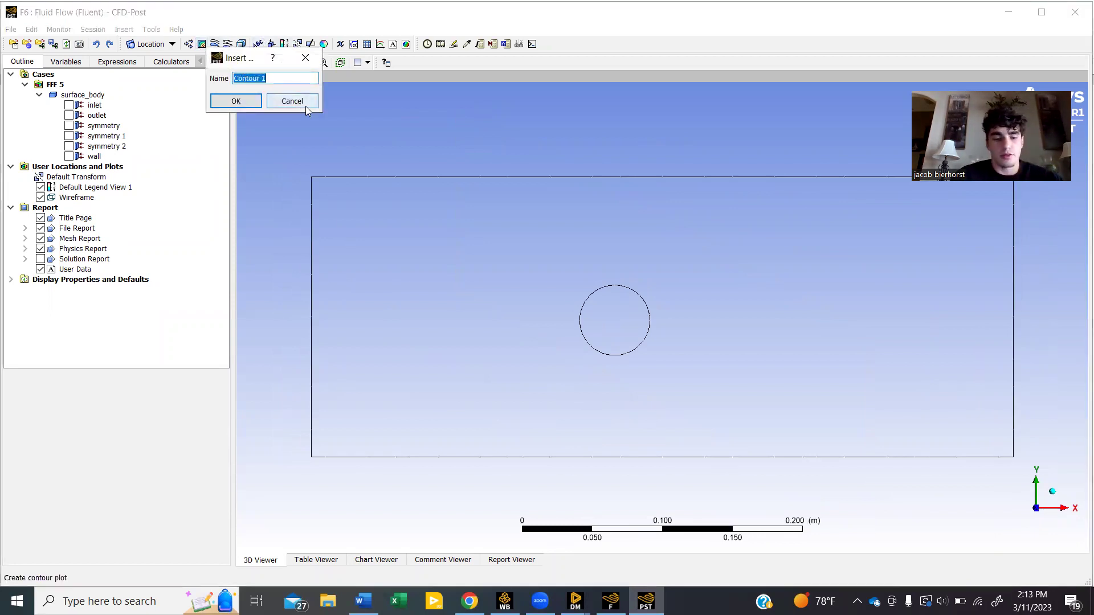
key("BackSpace")
type("Vleocity")
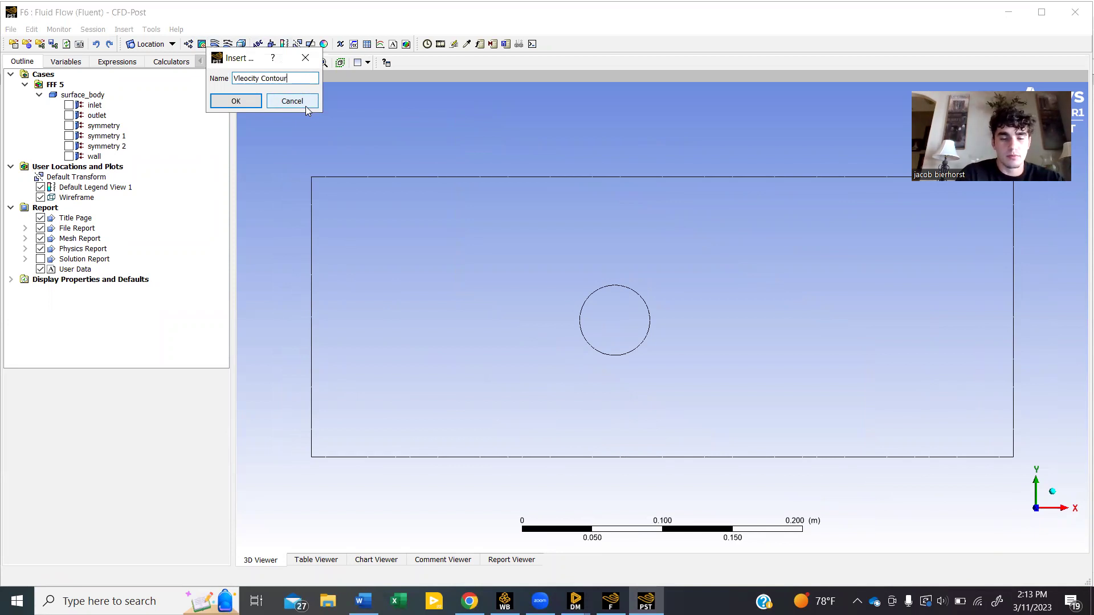
left_click(235, 100)
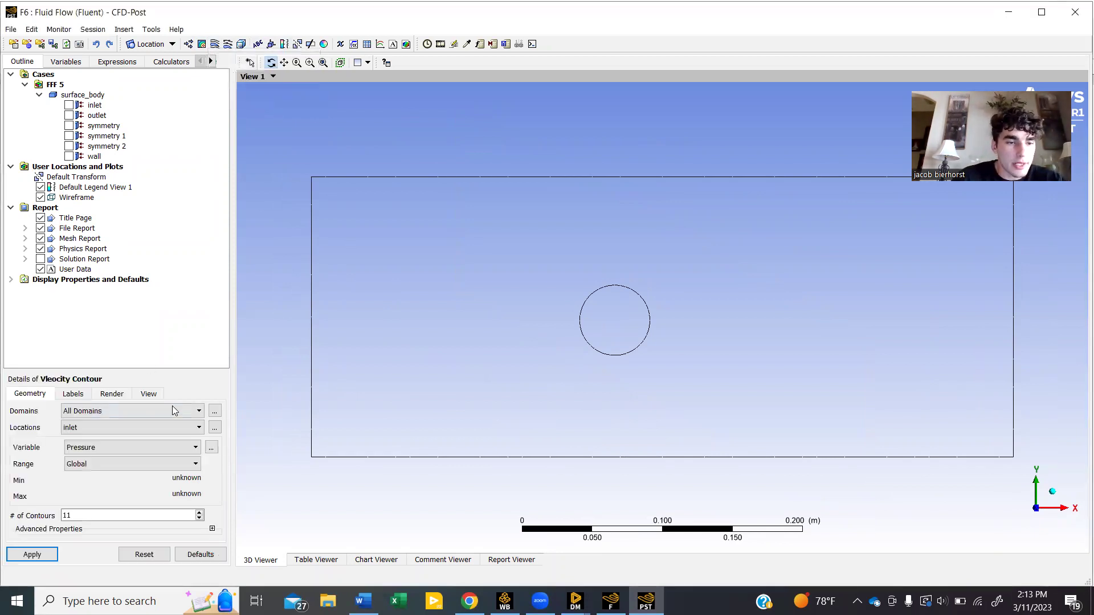
Draw the contour on symmetry 1 coloured by Velocity, with the level count edited
left_click(194, 427)
left_click(141, 467)
left_click(140, 447)
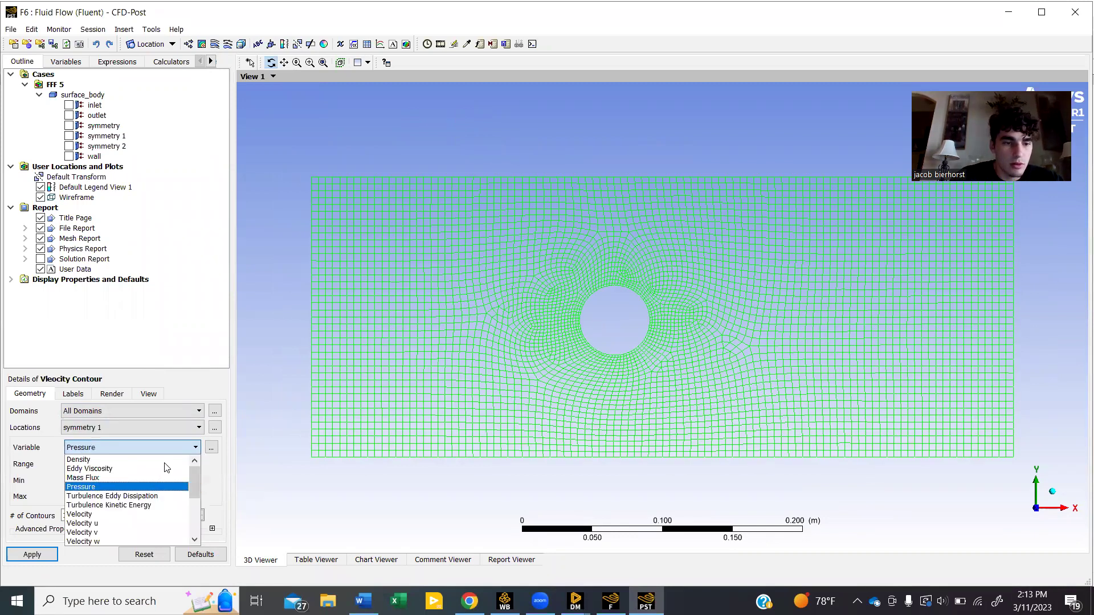
left_click(115, 515)
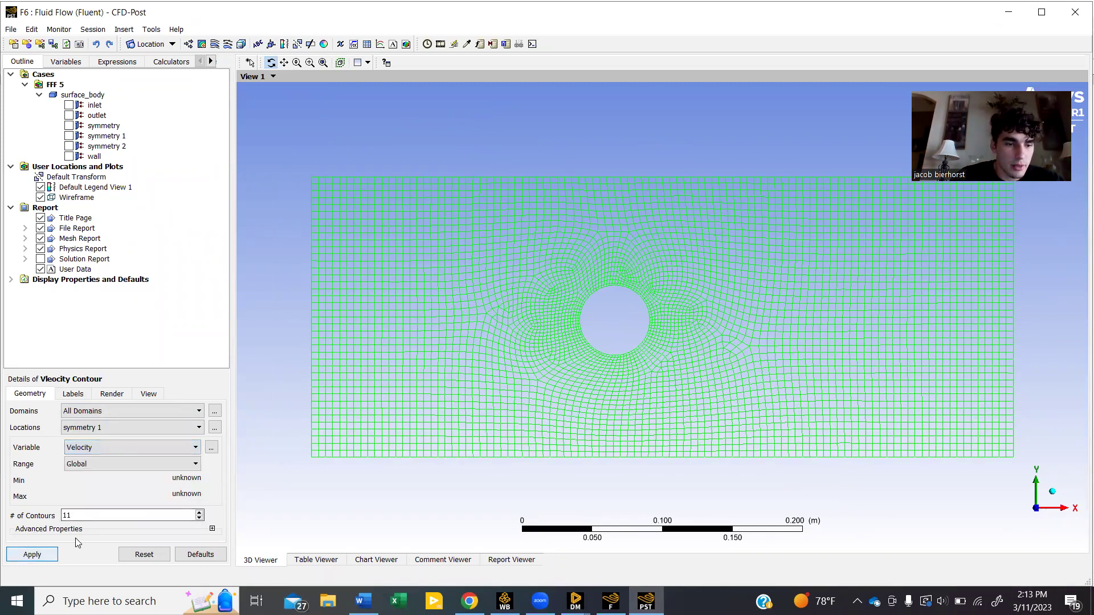
left_click(123, 515)
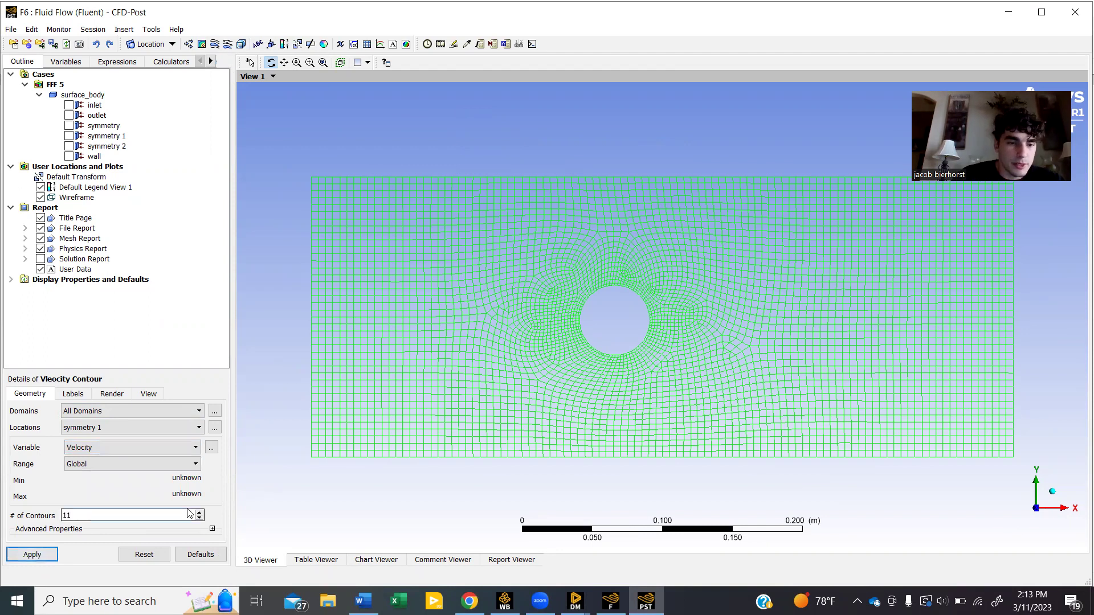
key("BackSpace")
key("BackSpace")
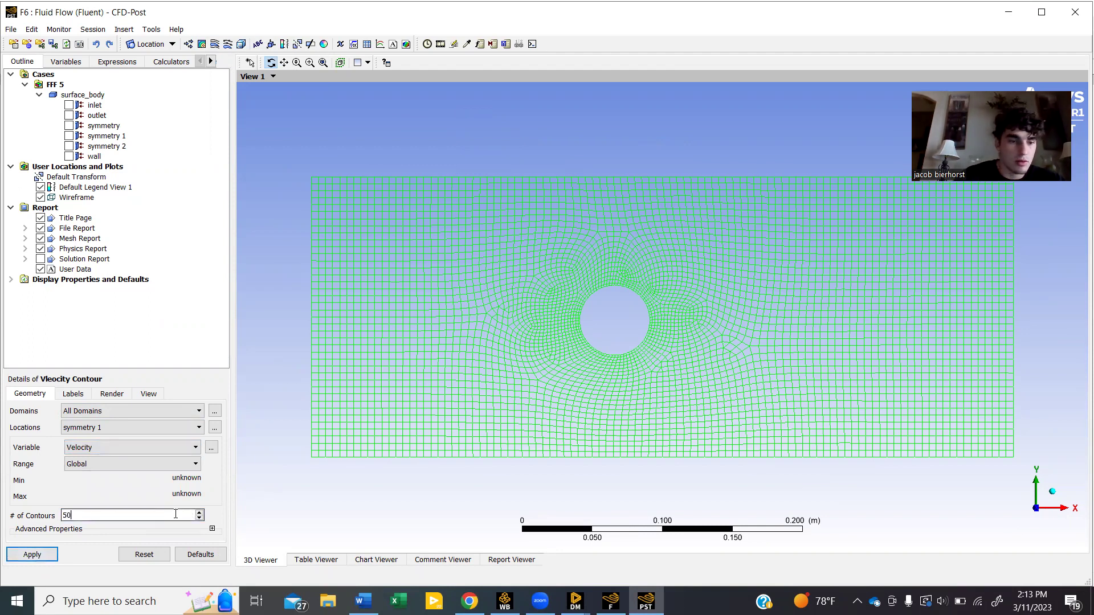
left_click(35, 554)
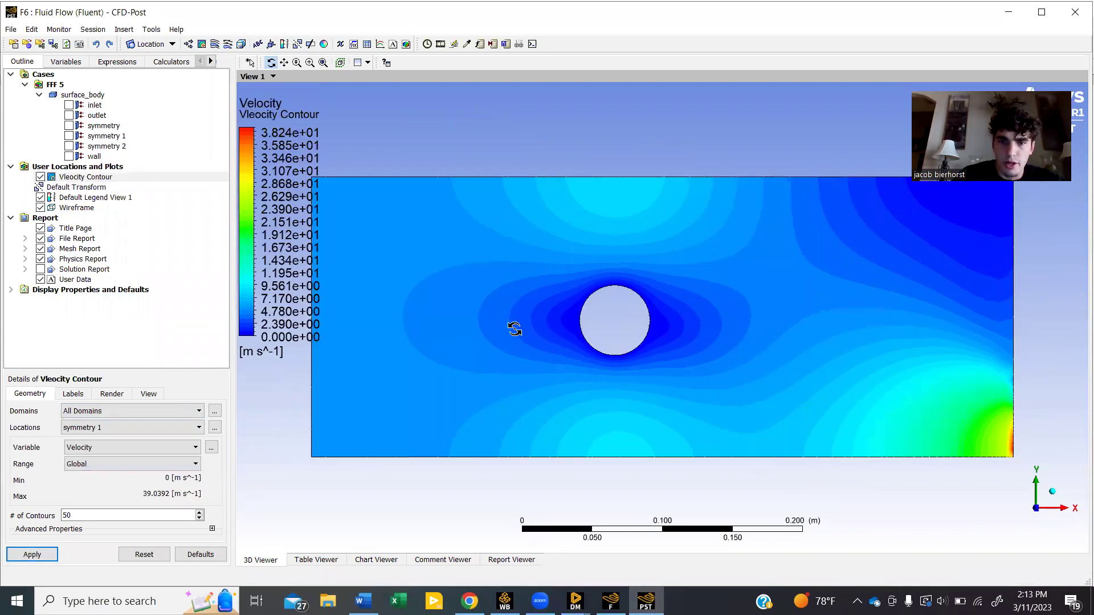
Change the contour variable to Pressure and apply it
scroll(517, 327, "up", 1)
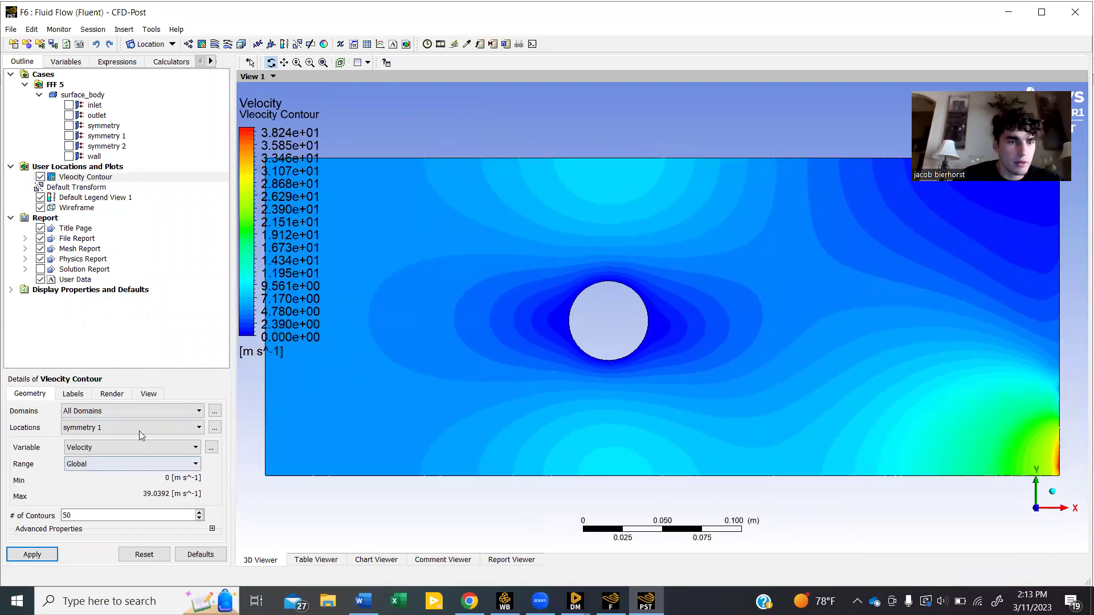
left_click(136, 447)
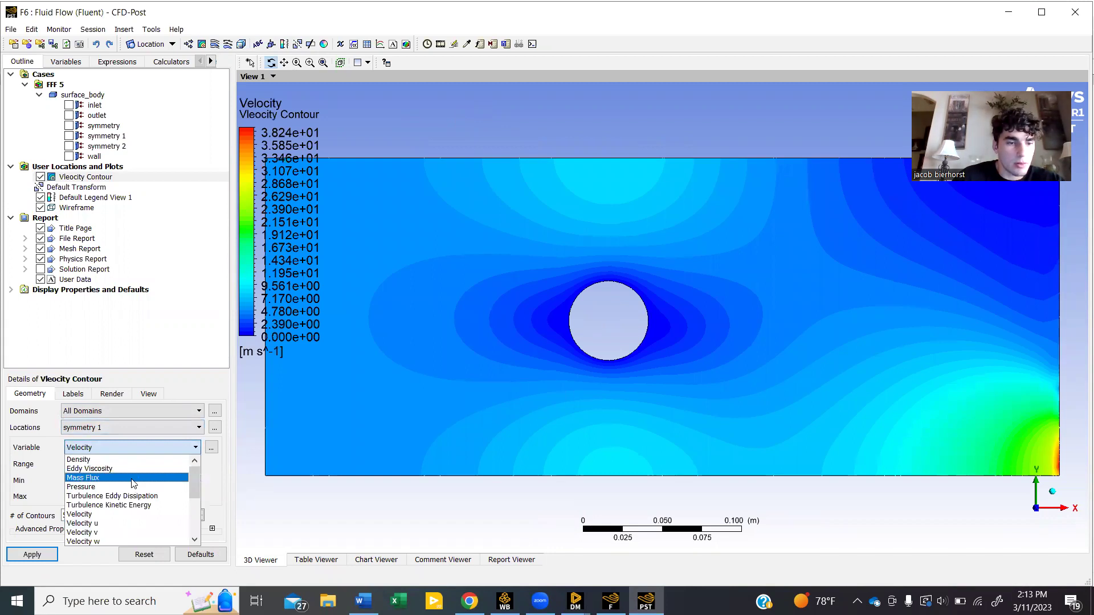
left_click(133, 487)
left_click(32, 554)
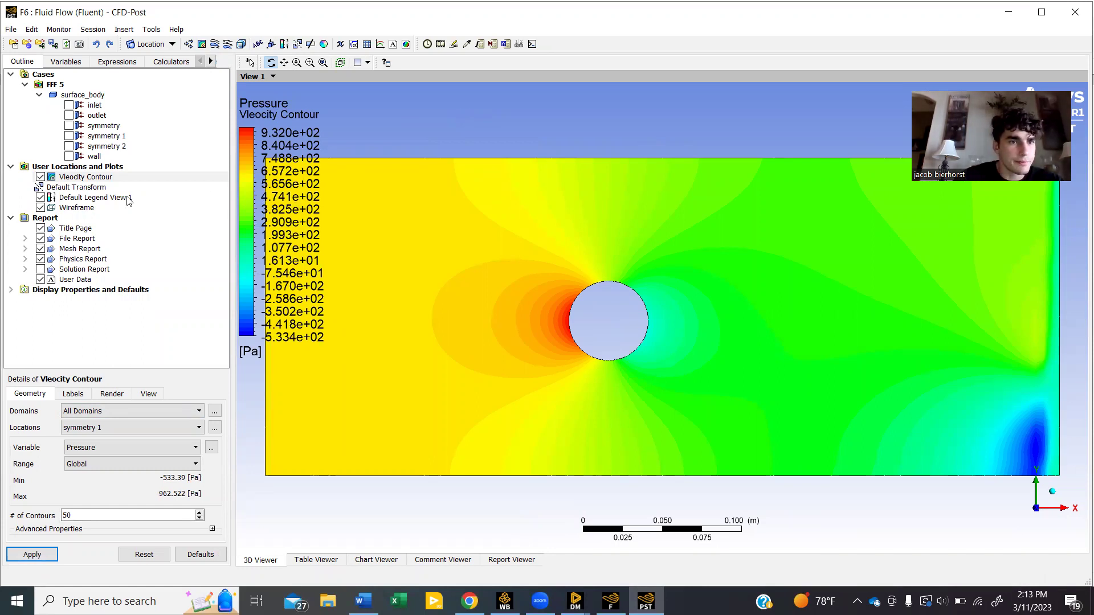
Insert Streamline 1 starting from symmetry 1 with 100 points and apply it
left_click(216, 46)
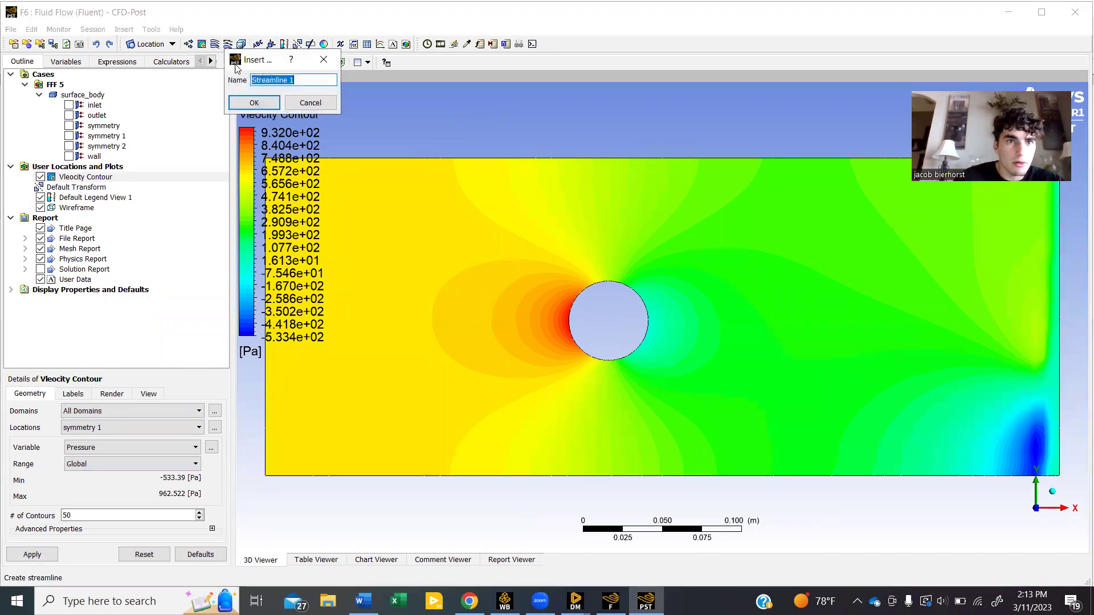
left_click(254, 103)
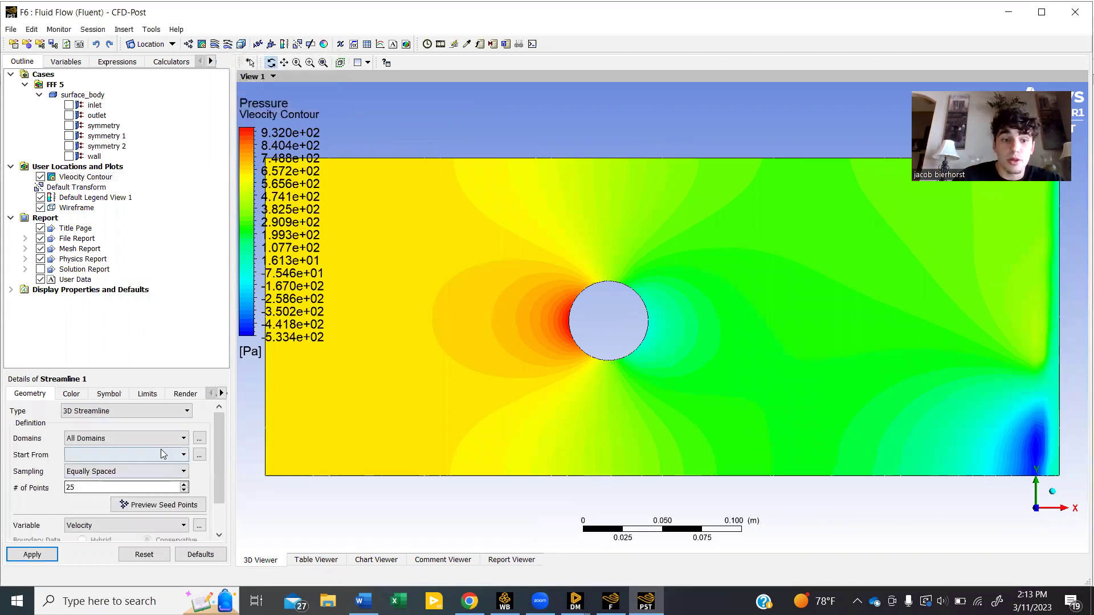
left_click(182, 454)
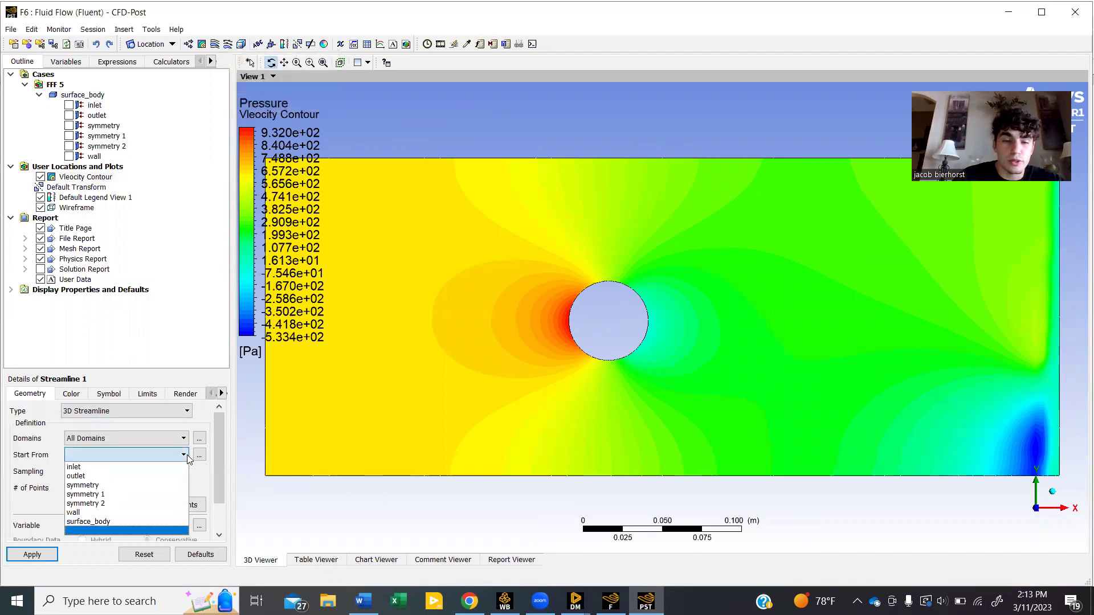
left_click(154, 485)
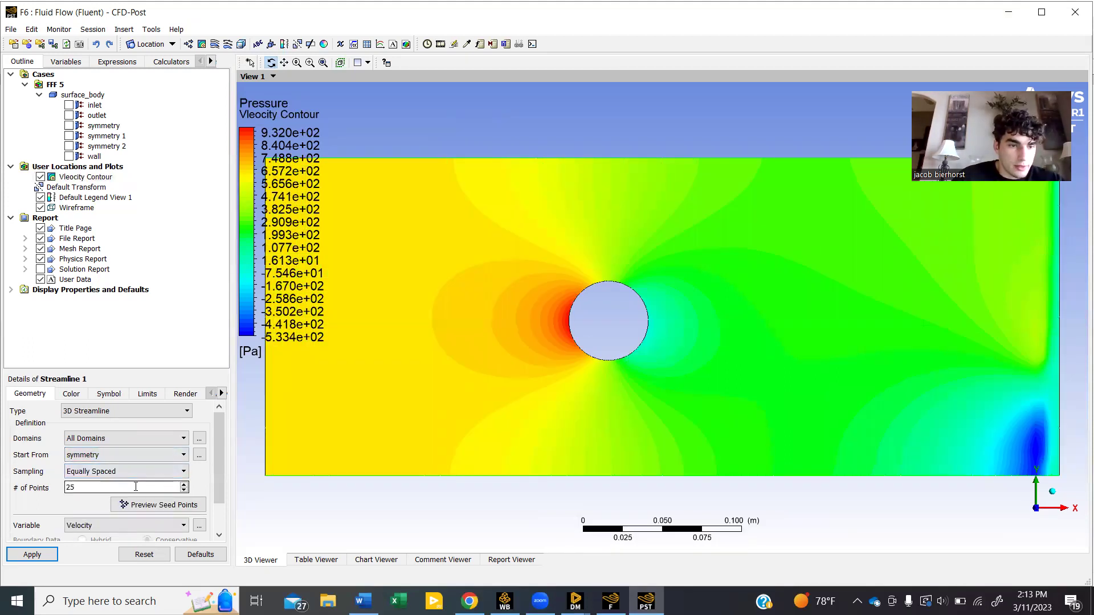
left_click(183, 454)
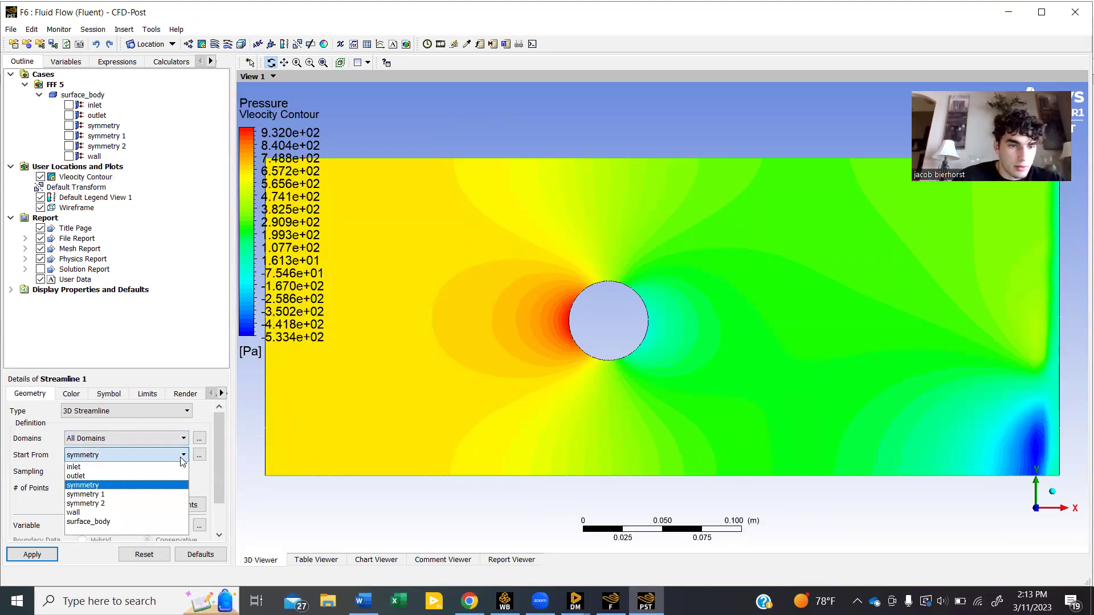
left_click(148, 494)
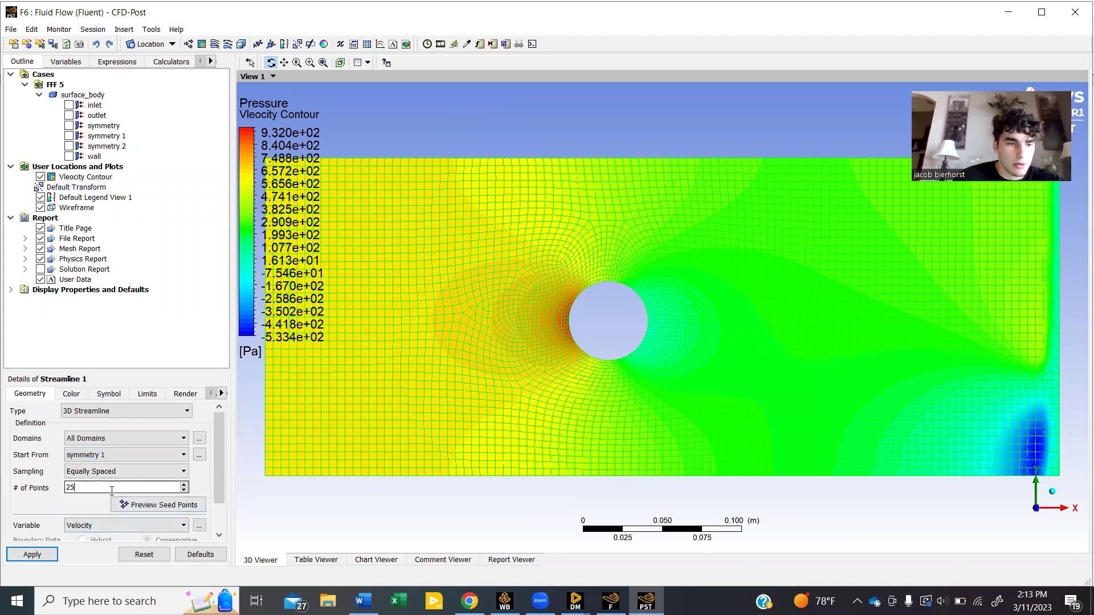
type("100")
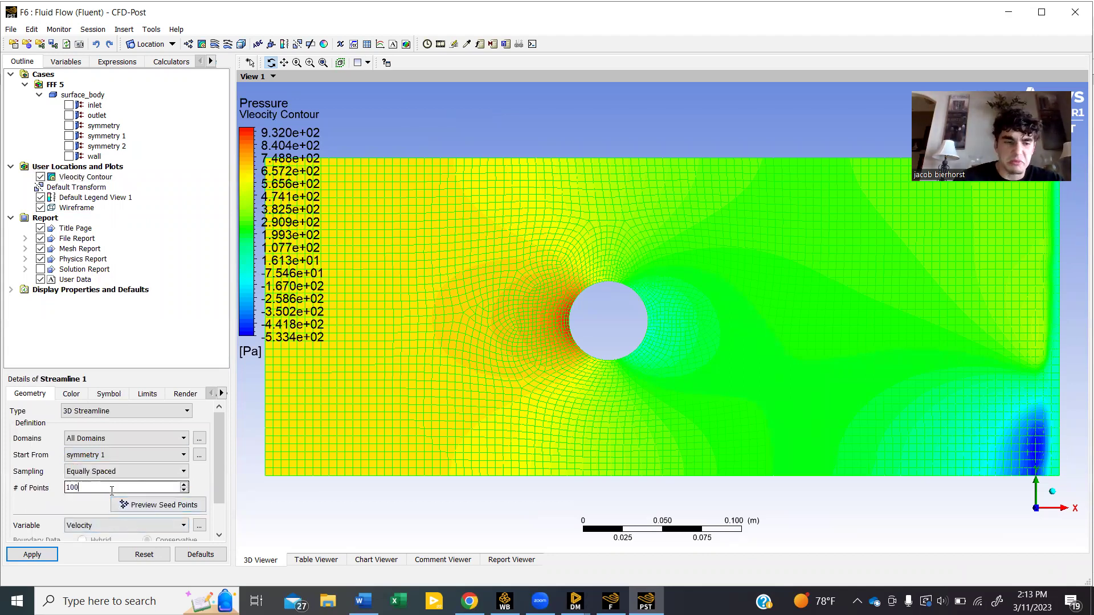
left_click(33, 554)
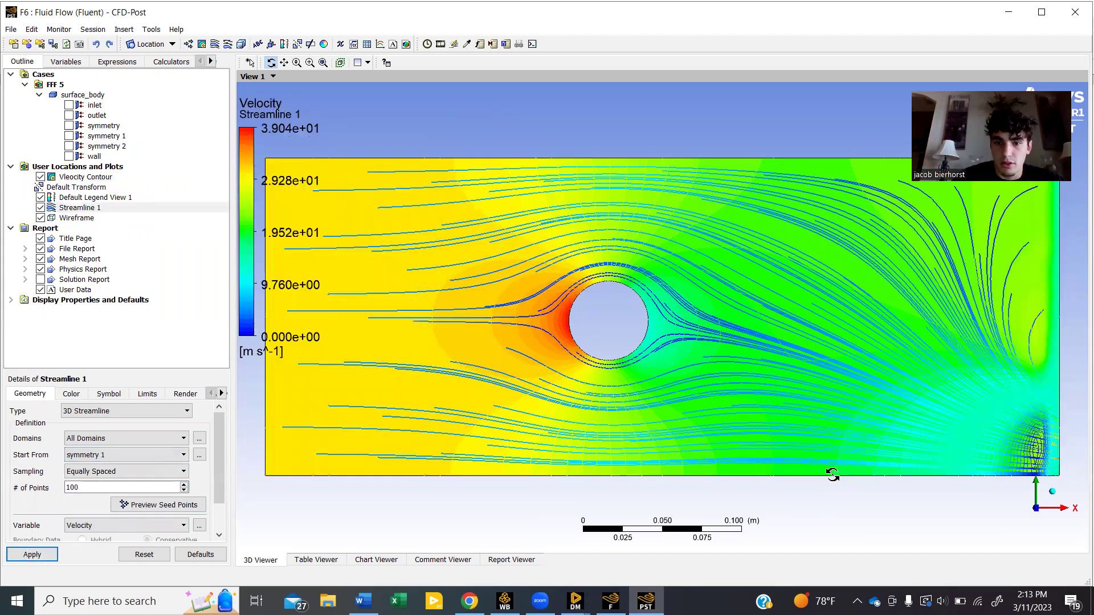
Zoom in and out to inspect the streamlines around the cylinder
scroll(776, 293, "down", 3)
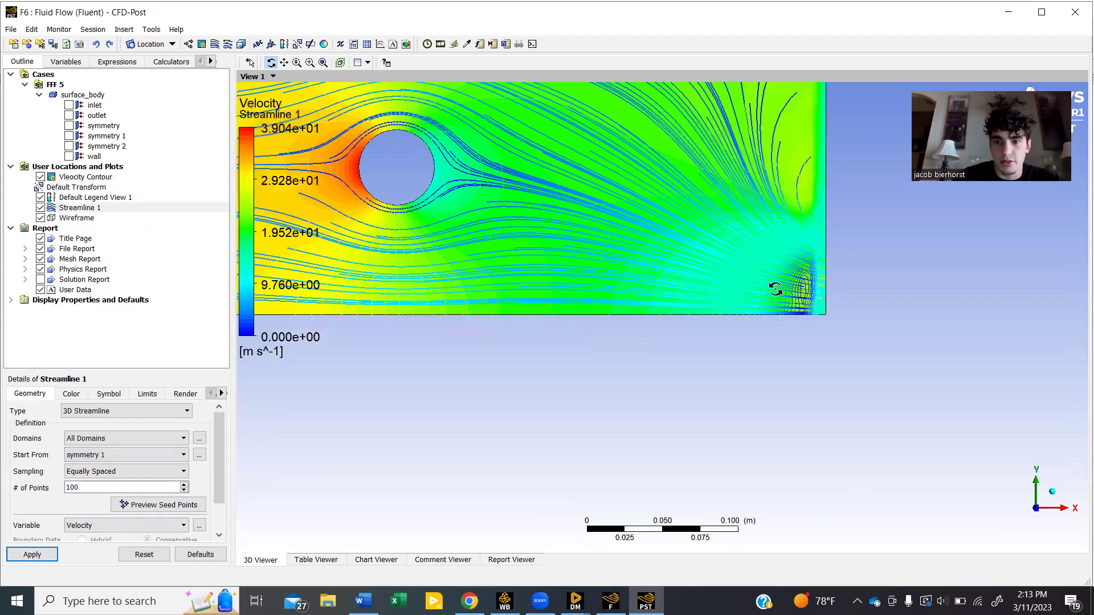
scroll(520, 281, "down", 2)
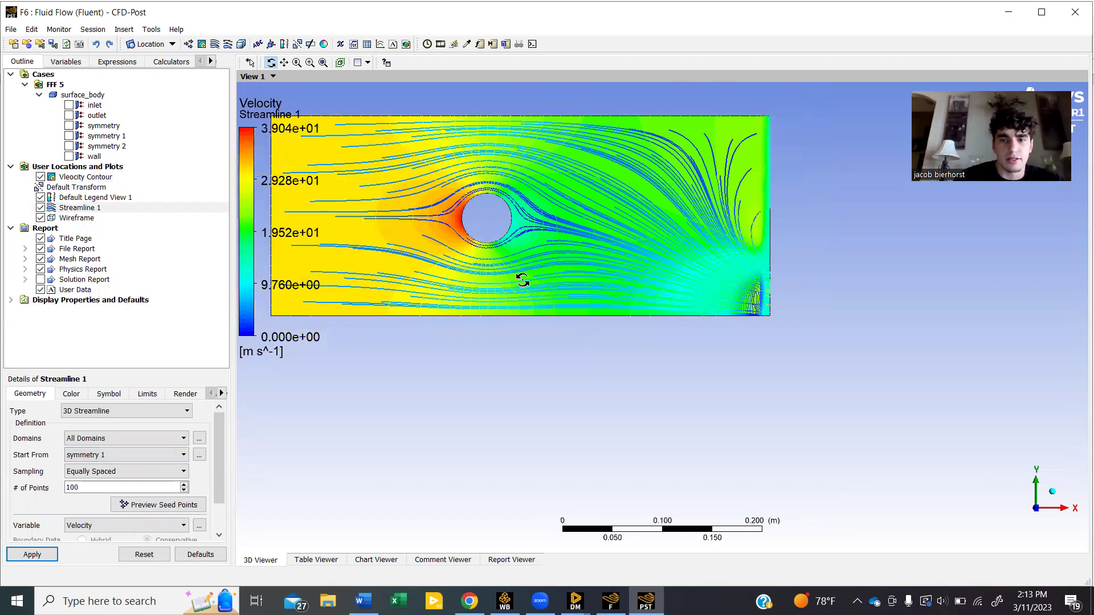
scroll(458, 229, "up", 1)
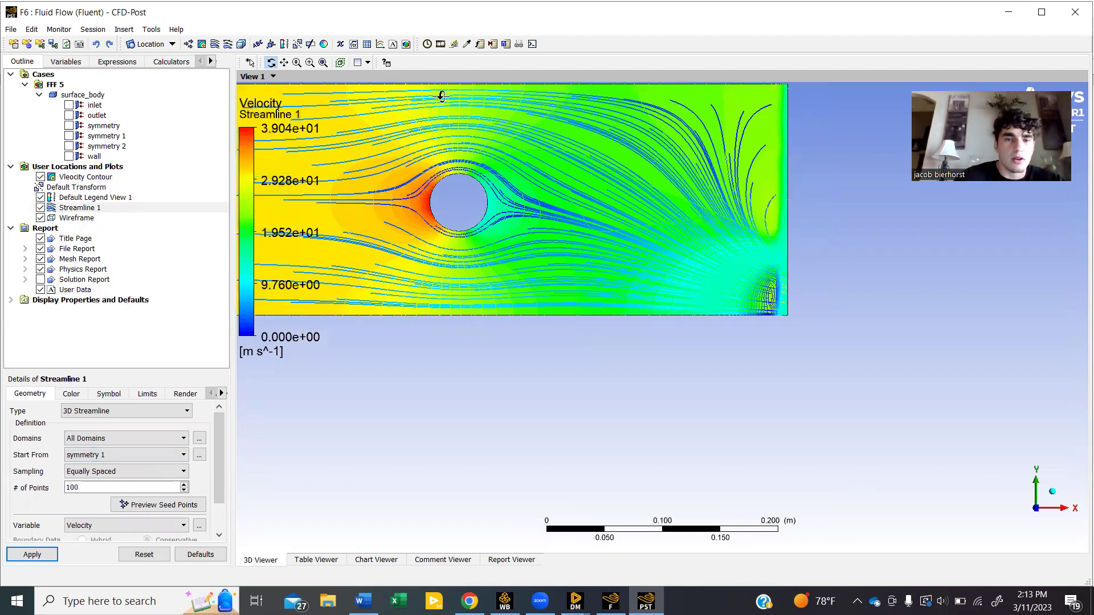
scroll(436, 97, "up", 1)
scroll(432, 242, "up", 1)
scroll(408, 227, "up", 1)
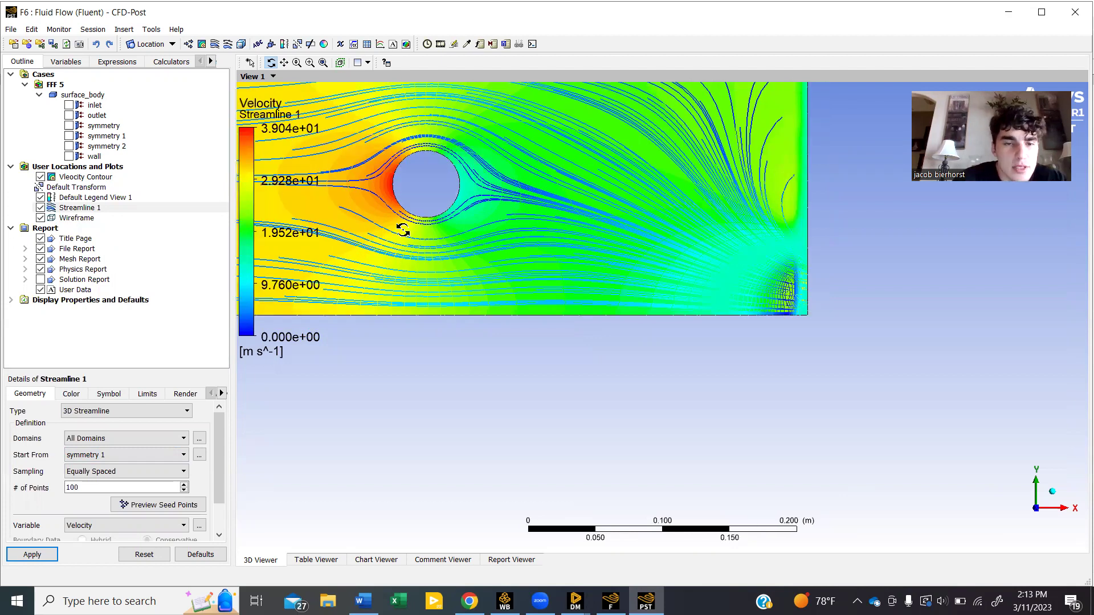
scroll(404, 228, "down", 1)
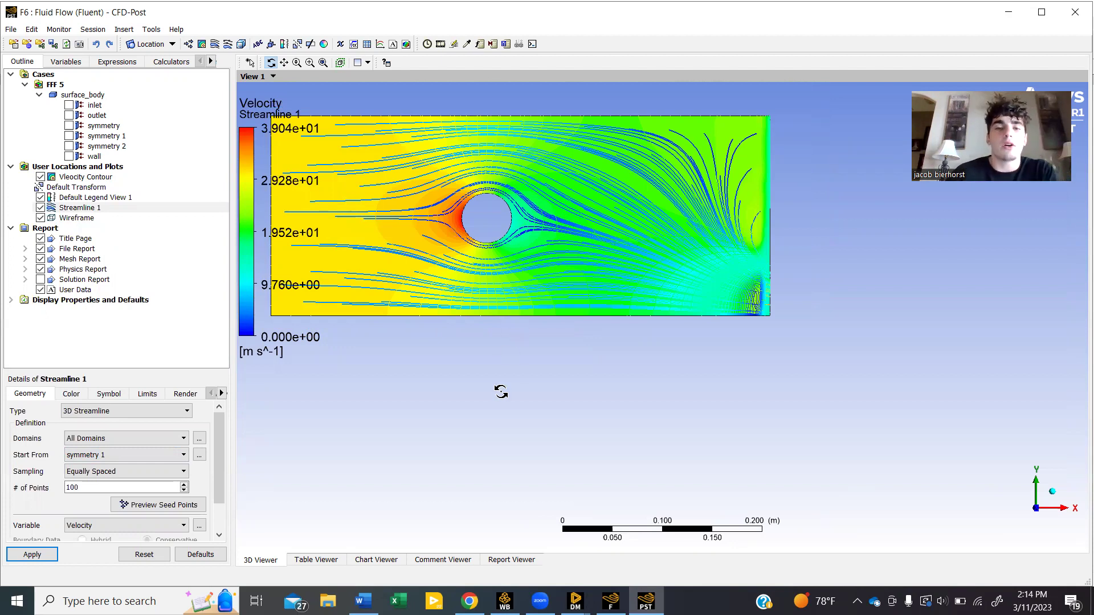
scroll(418, 181, "down", 3)
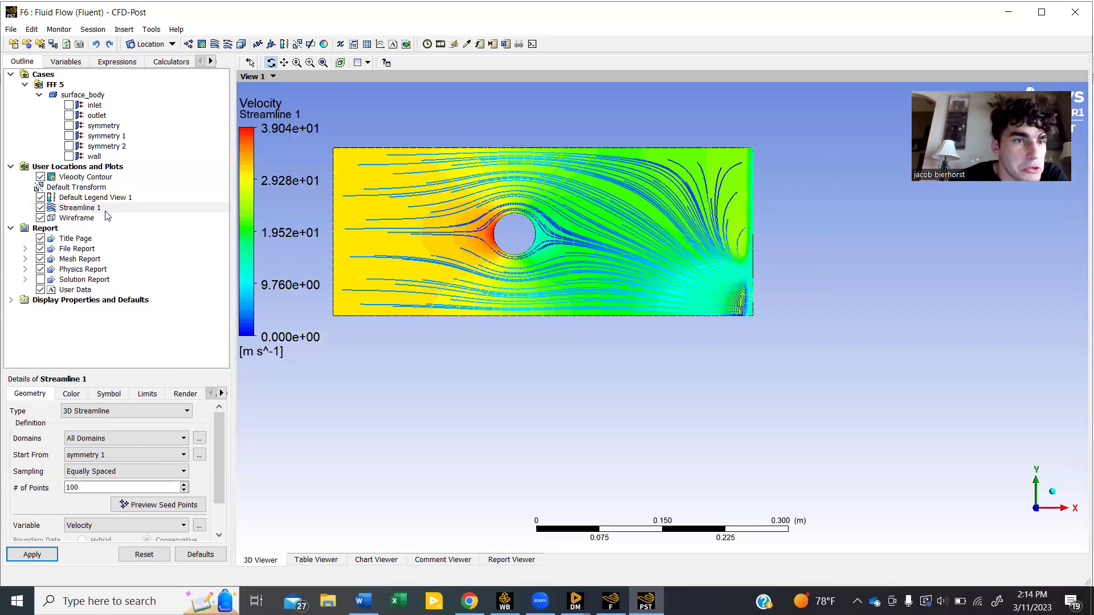
Set Default Legend View 1 to Horizontal with Fixed precision format and apply
left_click(91, 197)
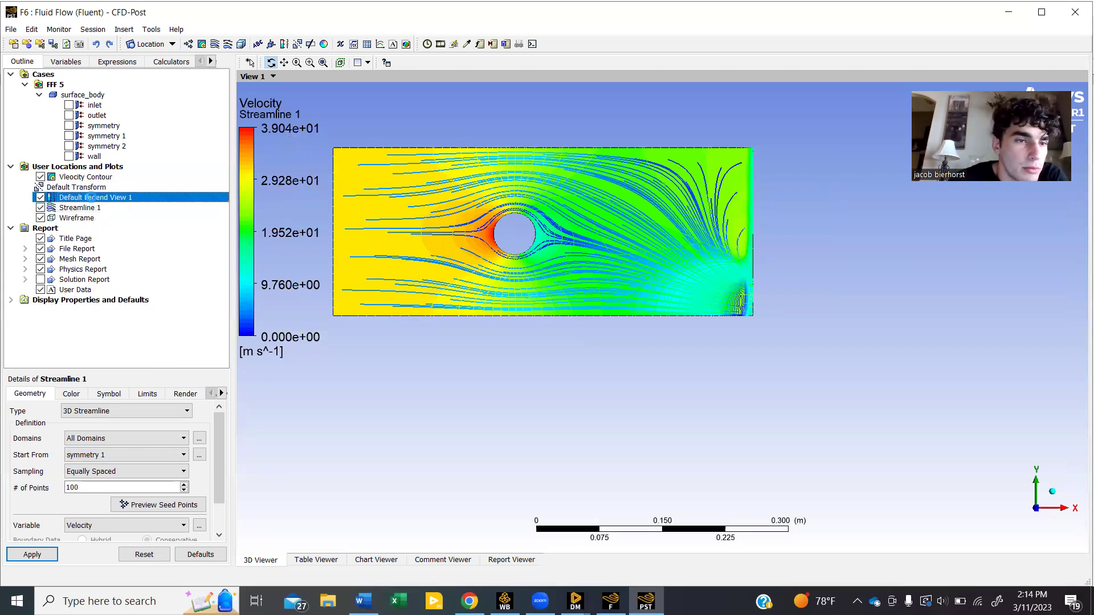
left_click(121, 443)
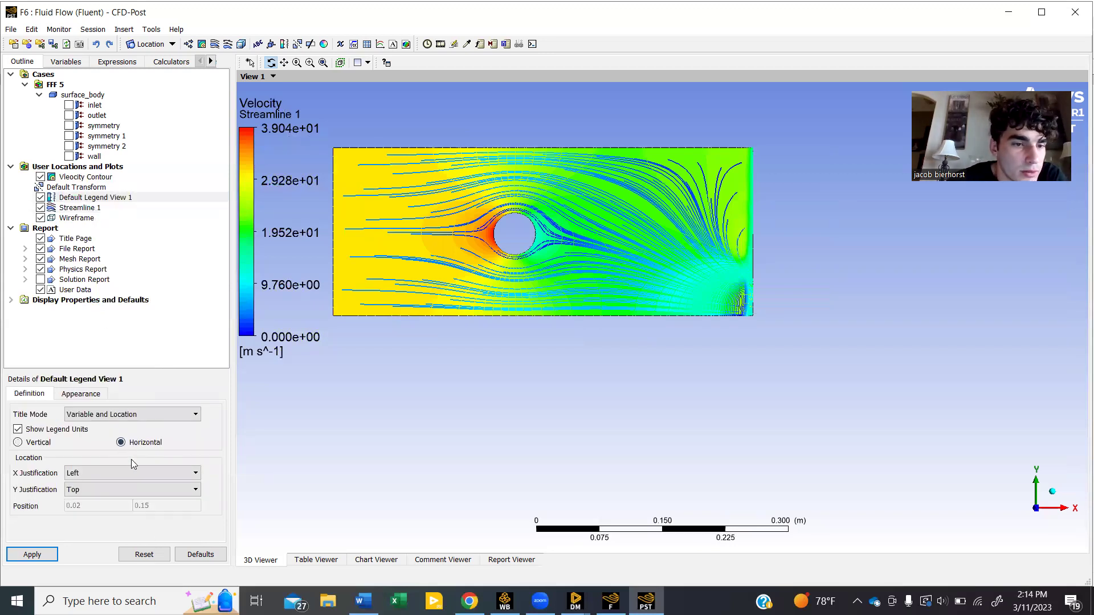
left_click(94, 394)
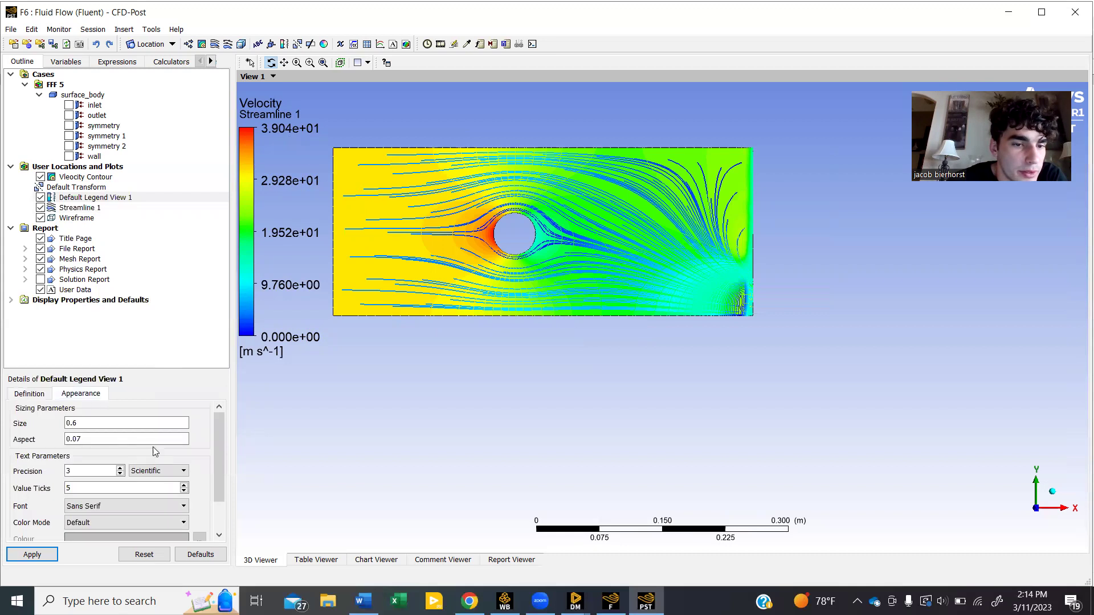
left_click(174, 472)
left_click(174, 482)
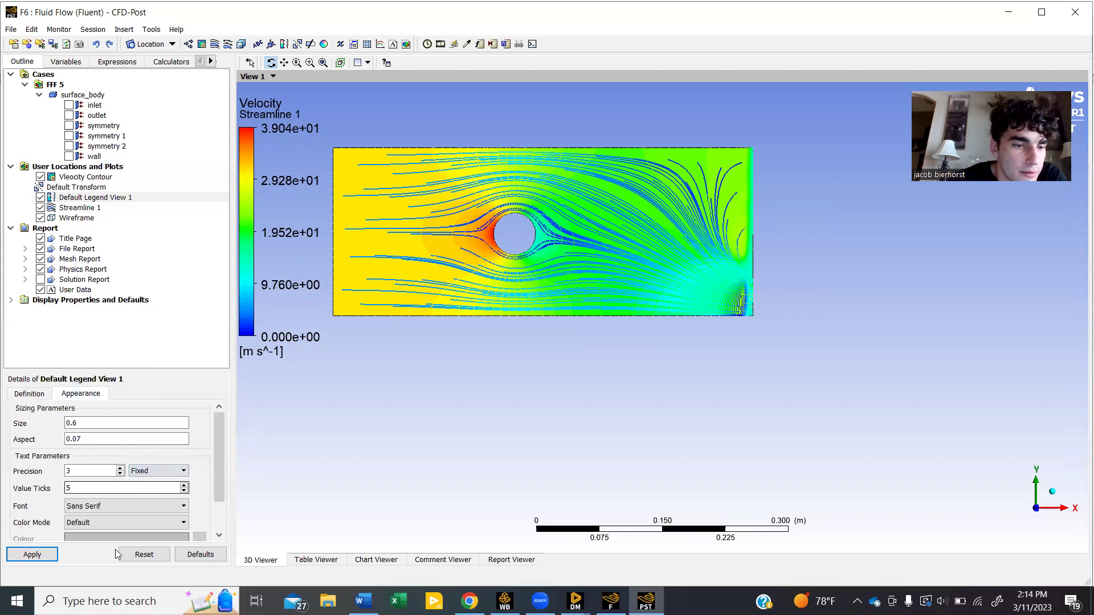
left_click(32, 555)
left_click_drag(430, 354, 501, 248)
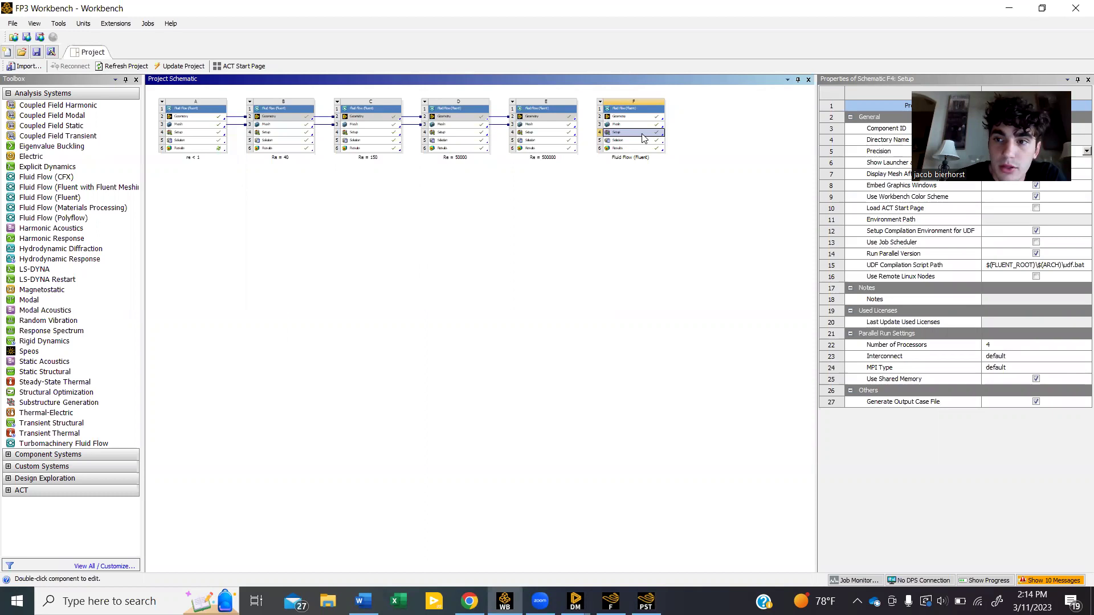
Open the Setup cell of system F to return to Fluent
double_click(643, 139)
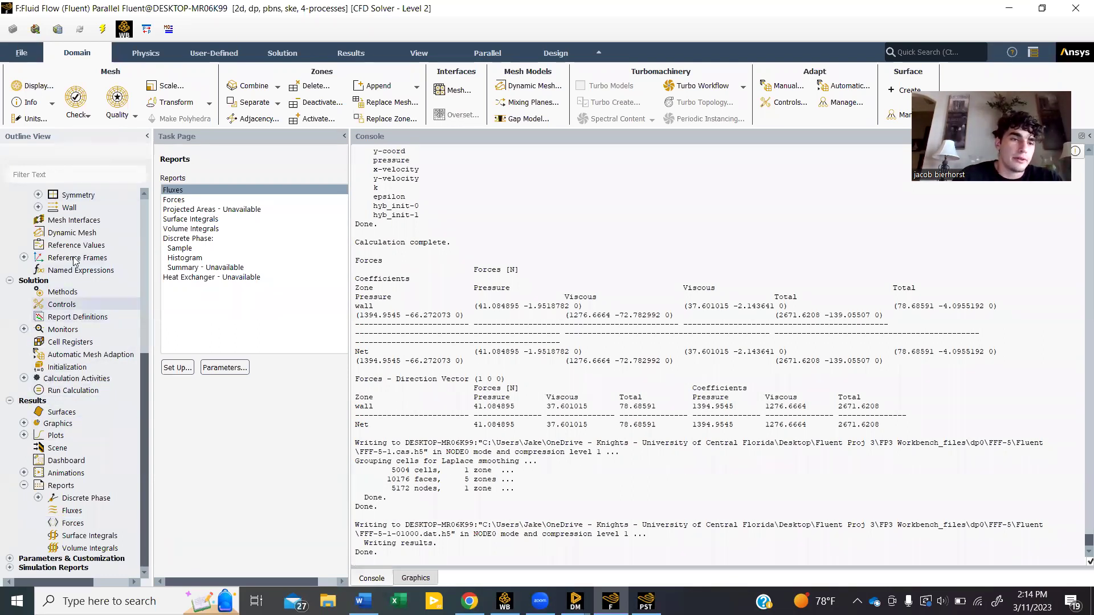
Set air's viscosity to 0.0075 kg/(m s) with Change/Create and close the editor
scroll(64, 251, "up", 4)
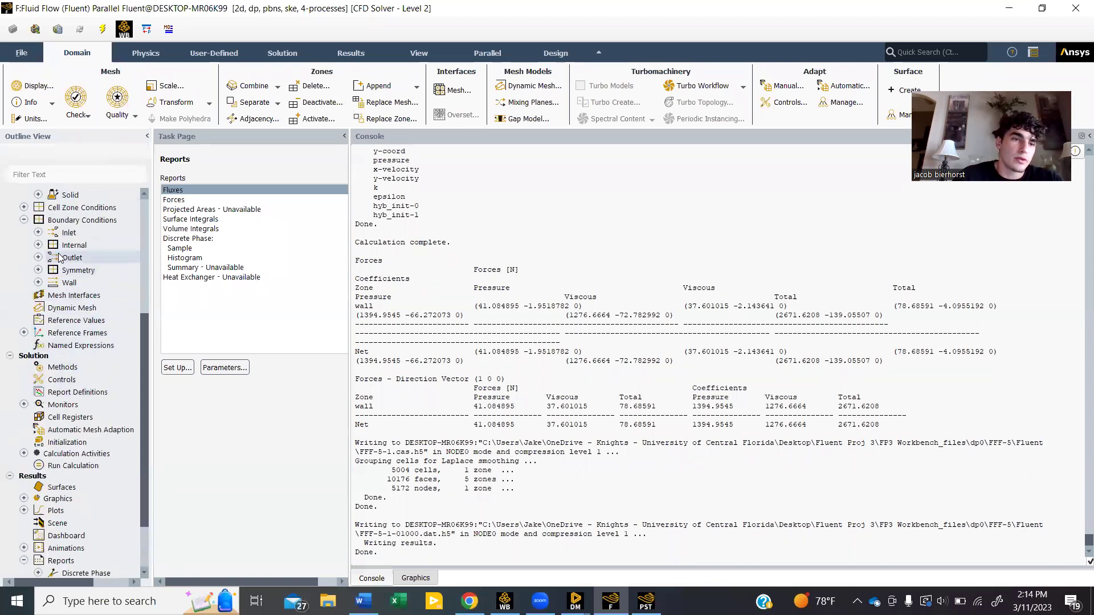
double_click(80, 257)
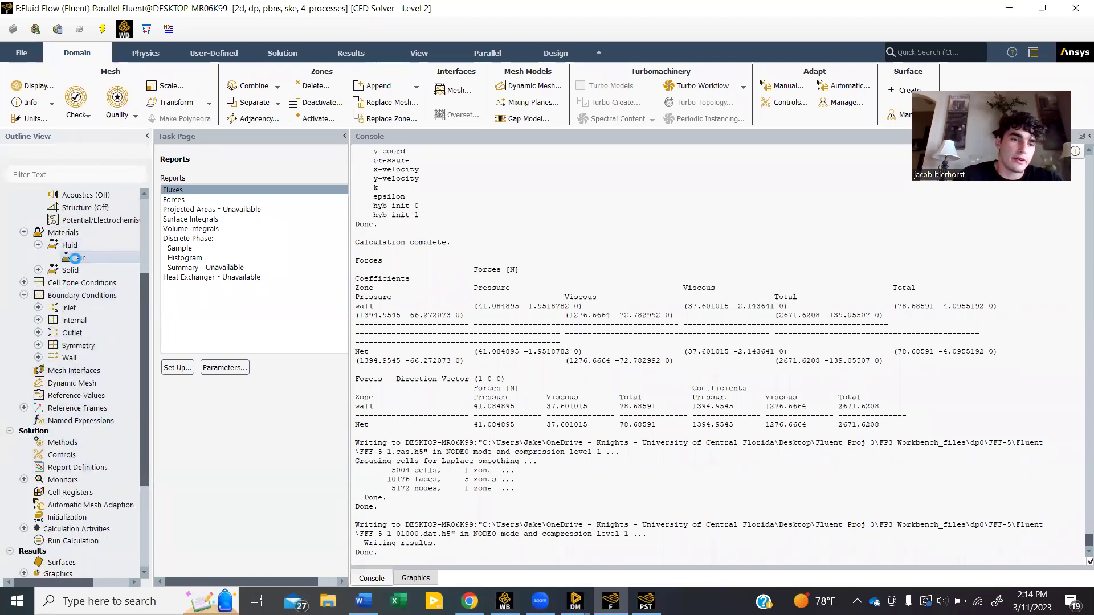
left_click(496, 324)
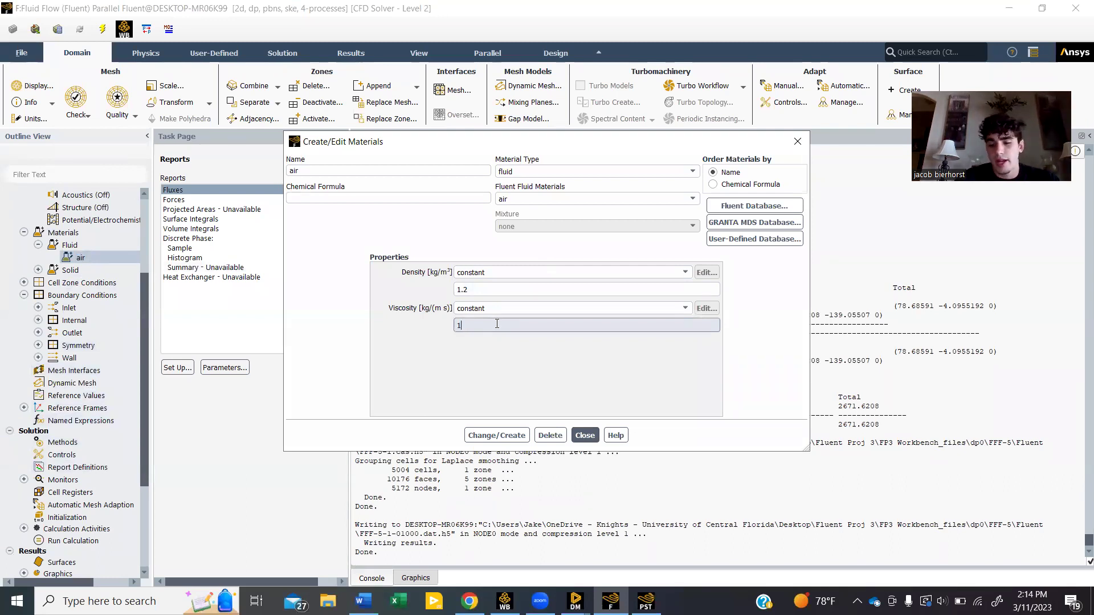
key("BackSpace")
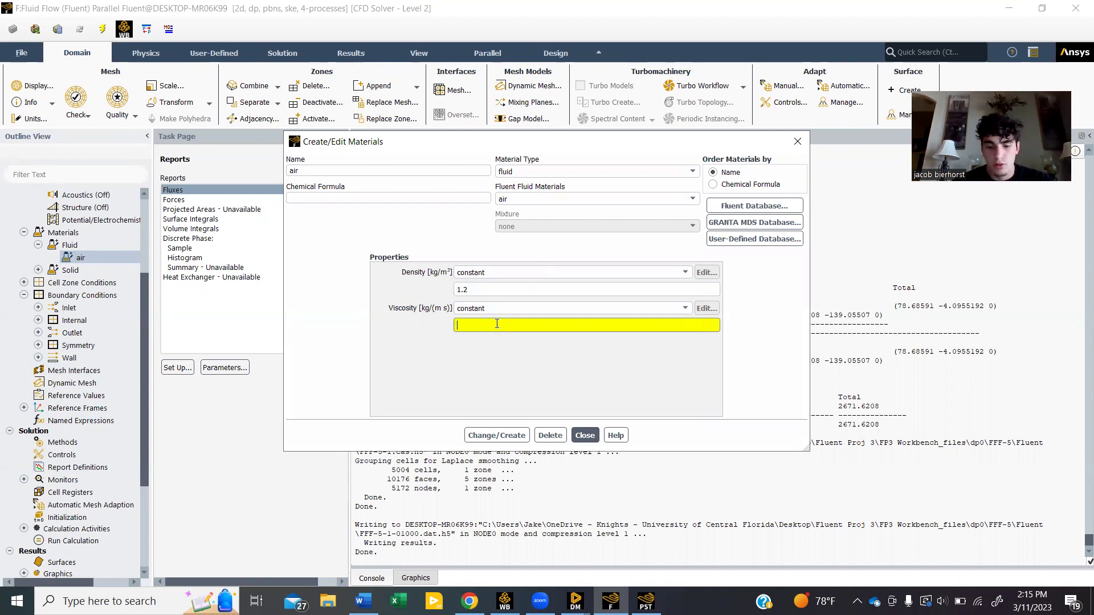
type("0.0075")
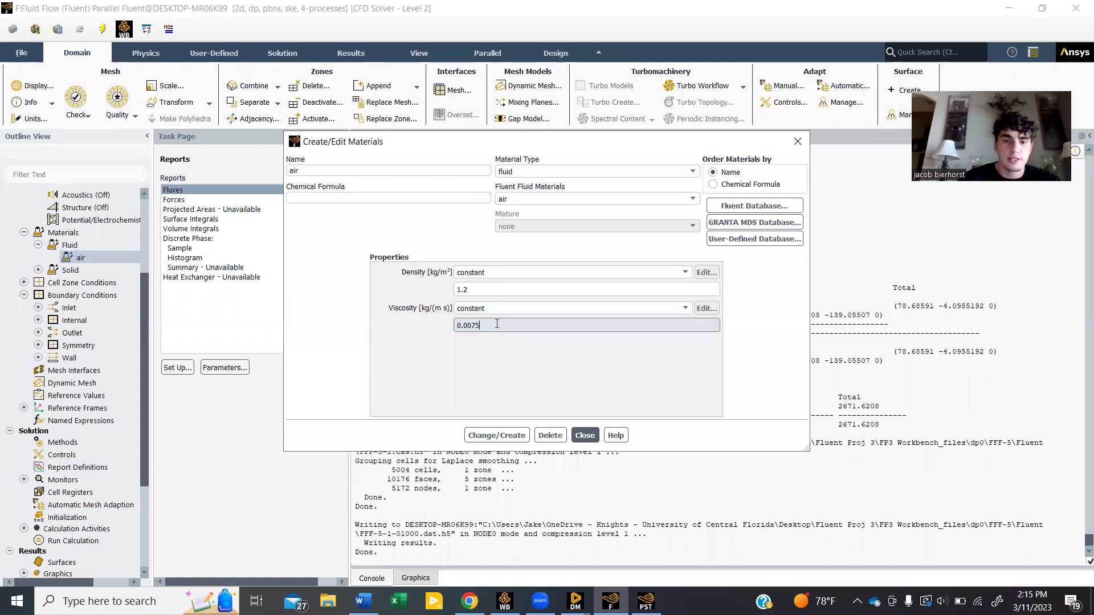
left_click(515, 436)
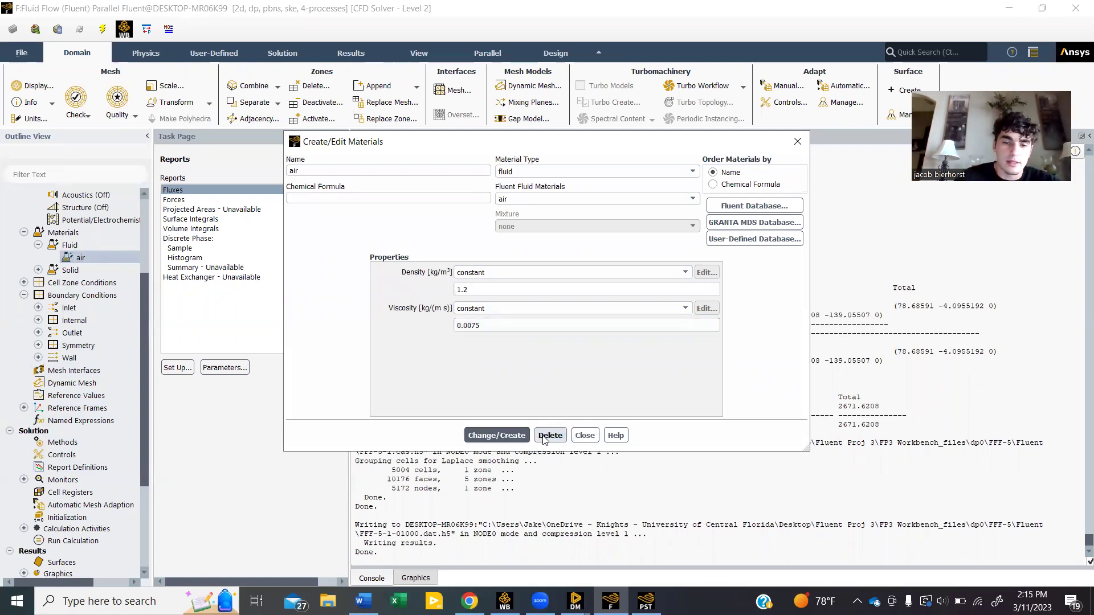
left_click(586, 442)
scroll(68, 475, "down", 3)
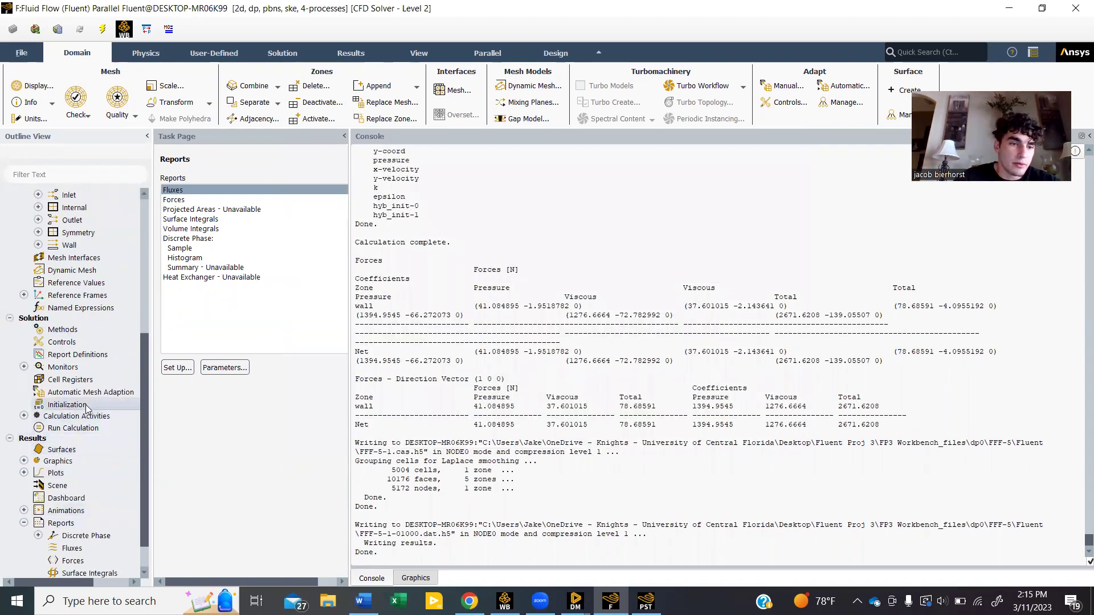
Hybrid-initialize and run the solver to convergence at iteration 34, dismissing the OneDrive notice
left_click(85, 405)
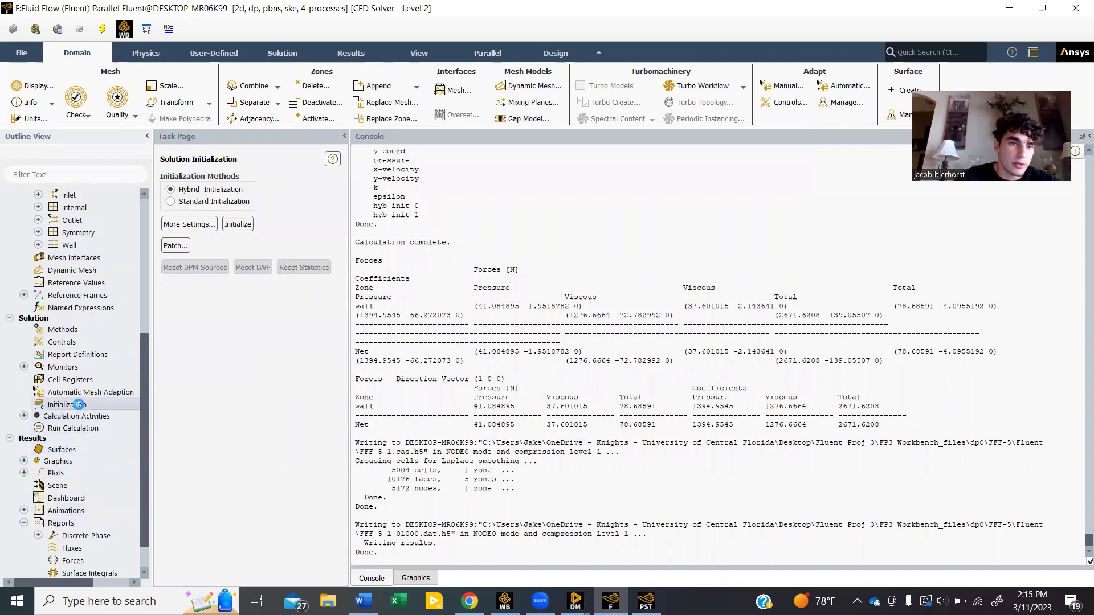
left_click(238, 224)
left_click(85, 430)
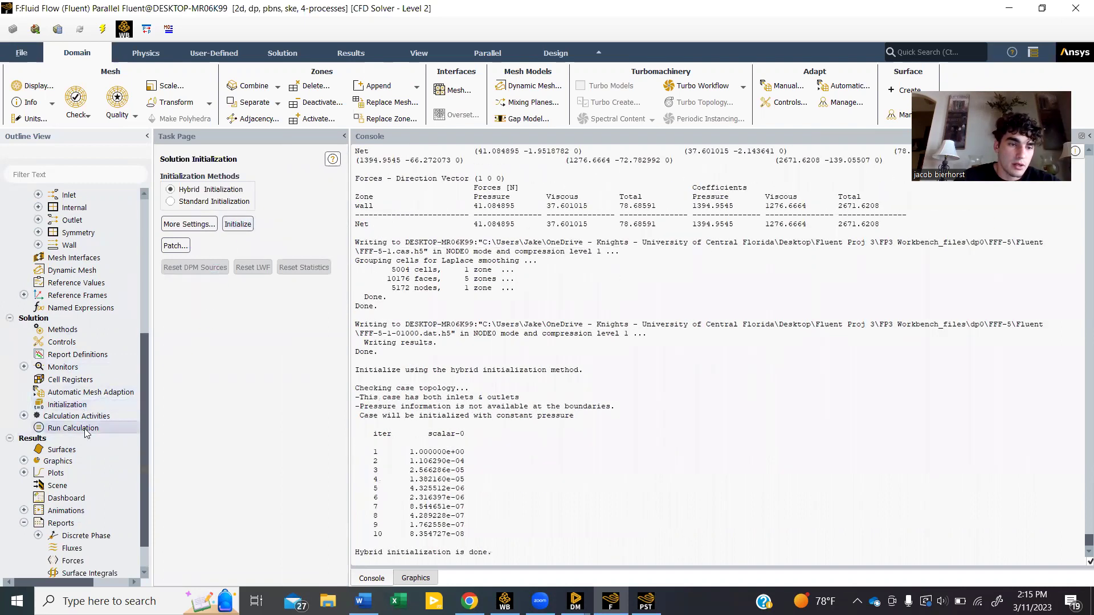
left_click(283, 444)
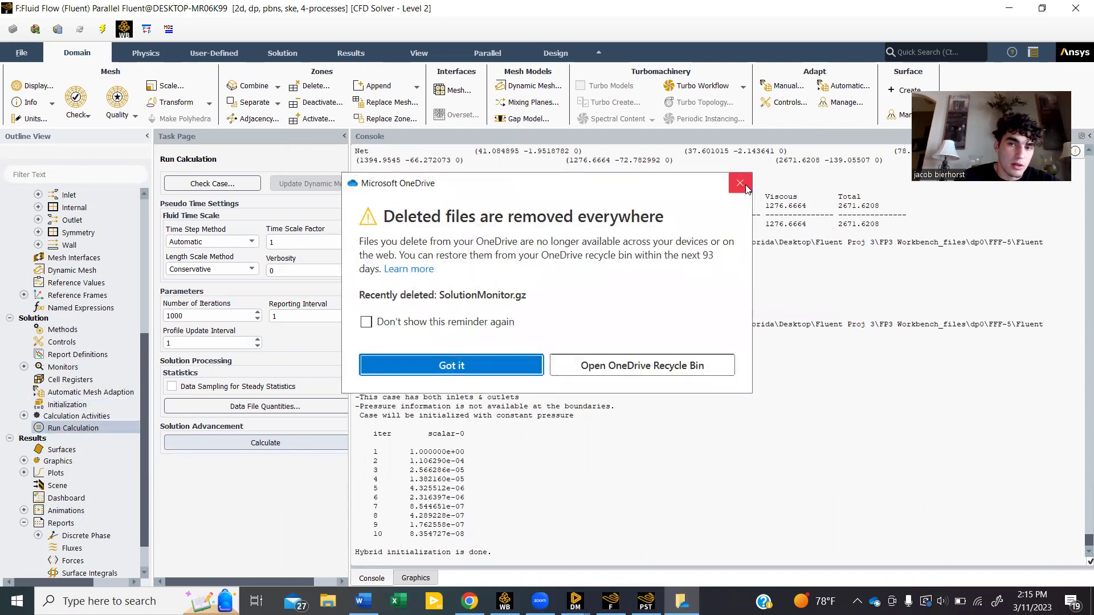
left_click(733, 187)
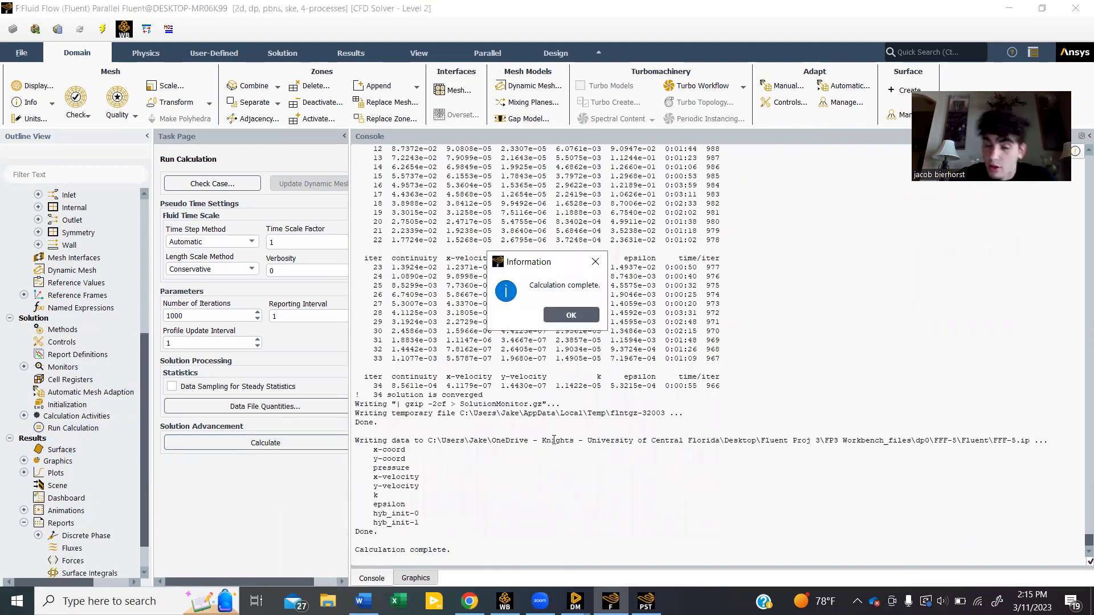
left_click(570, 315)
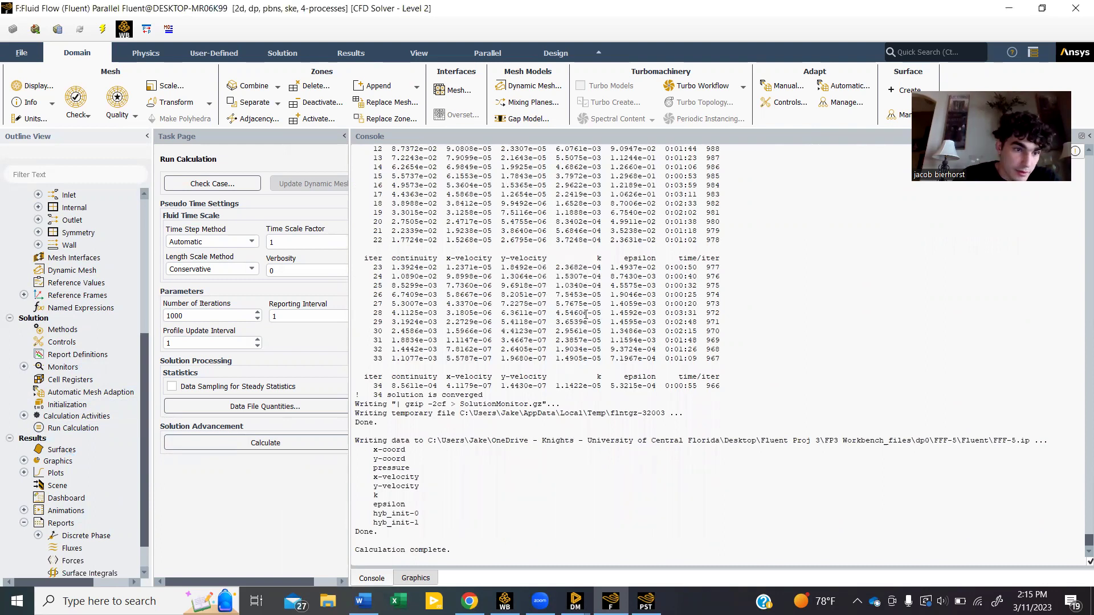
Print the wall force report and select its Net row (1.2981423, 0.59372952, 1.8918719 N)
scroll(100, 521, "down", 2)
double_click(100, 521)
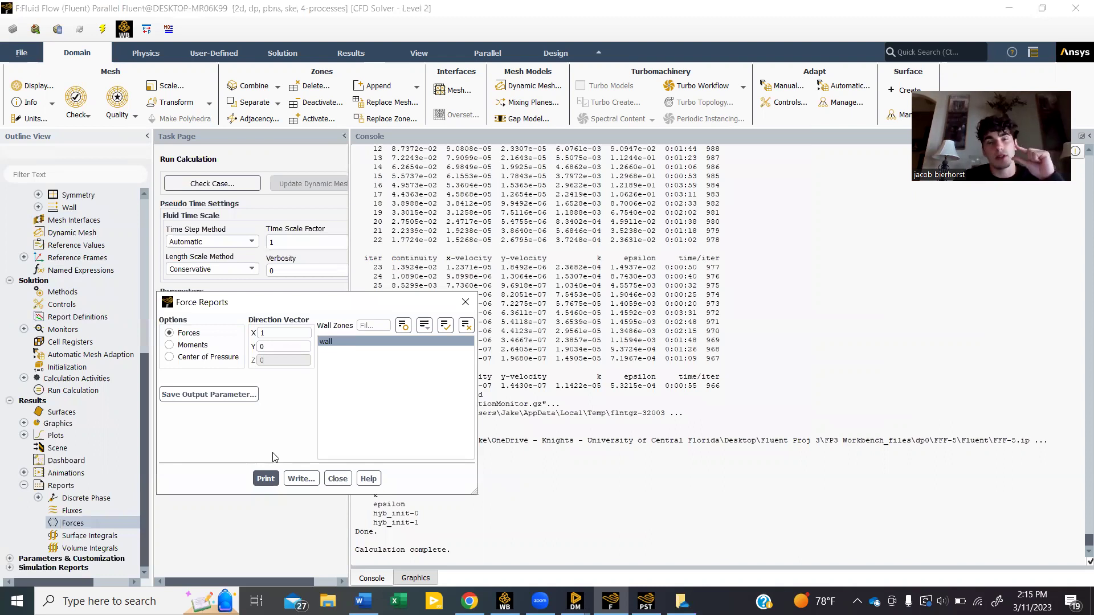
left_click(265, 478)
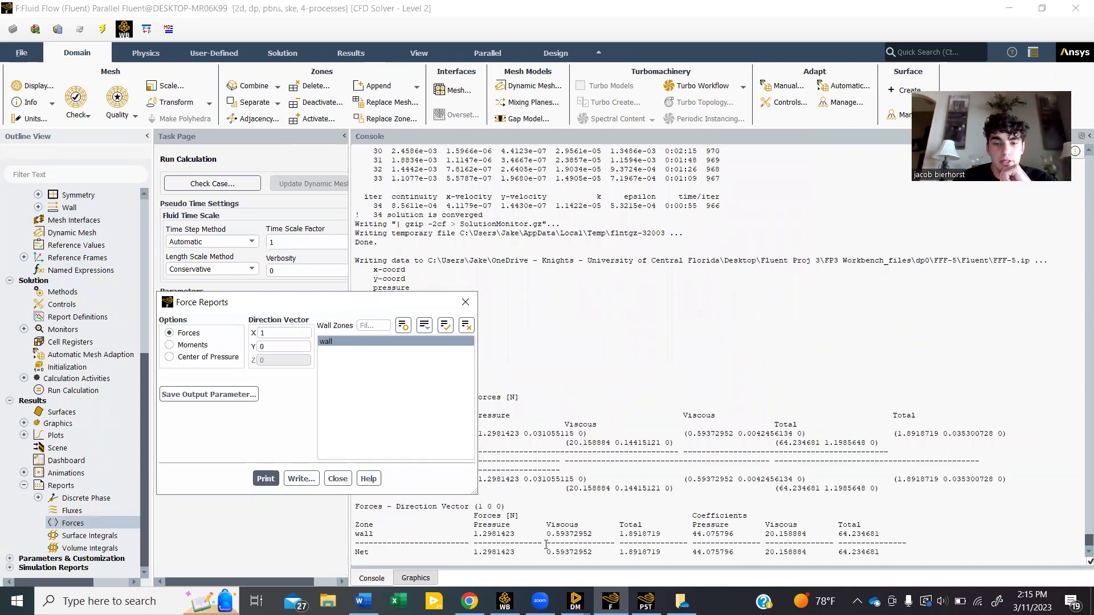
left_click_drag(456, 552, 721, 562)
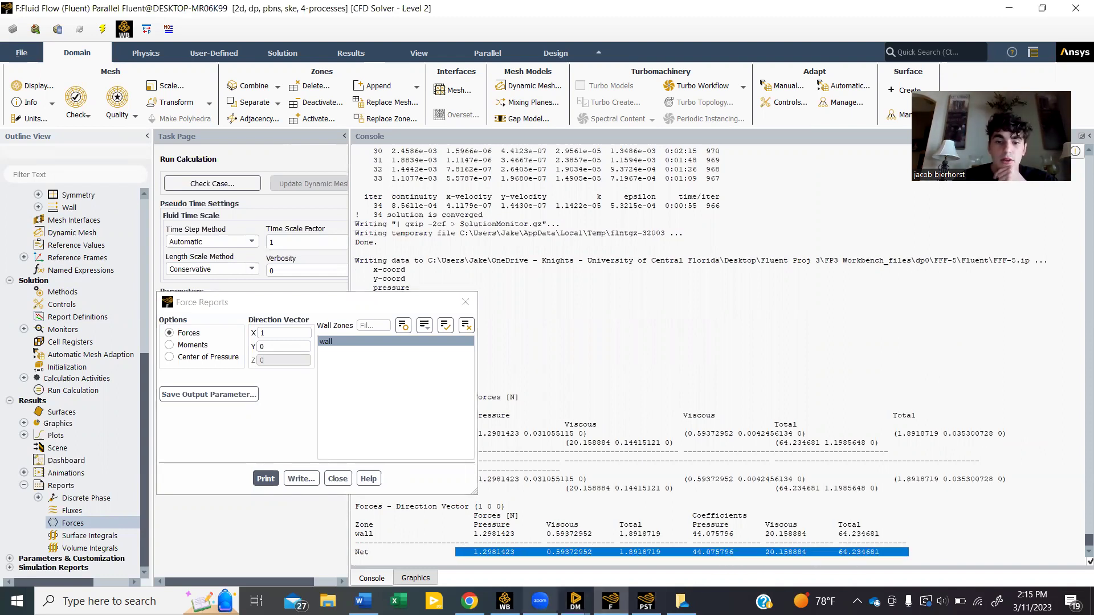
mouse_move(539, 601)
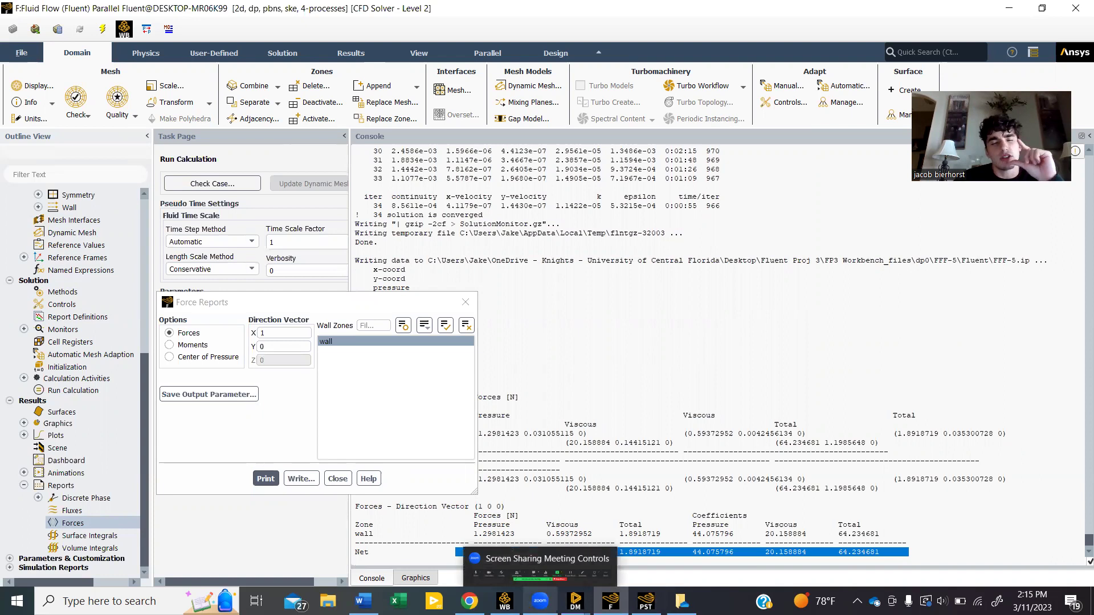
mouse_move(504, 601)
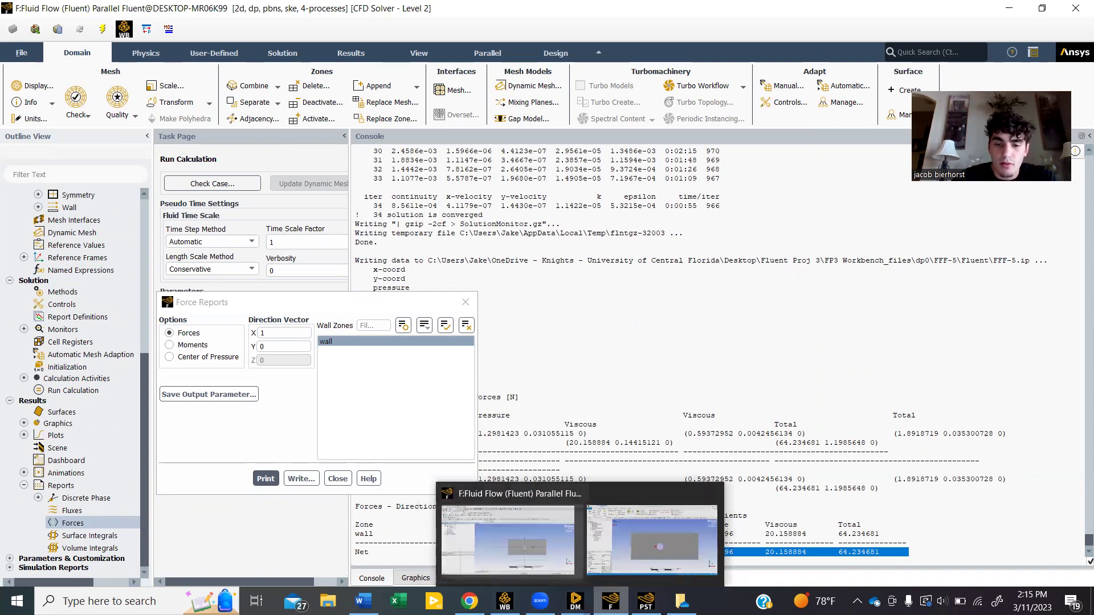
mouse_move(642, 596)
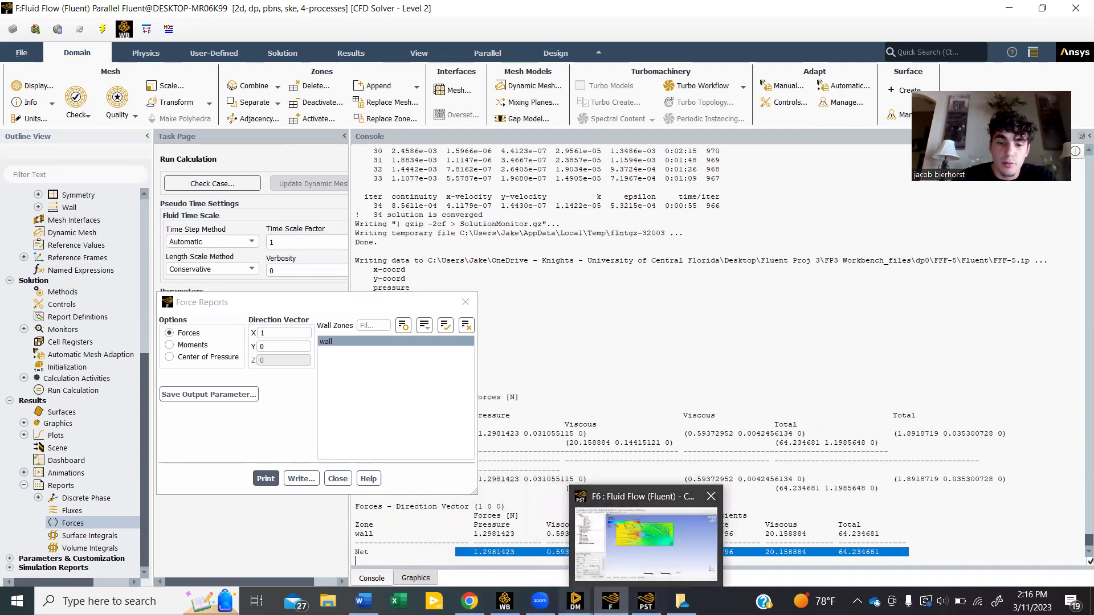
Open the F6 results in CFD-Post without updating upstream data, then go to the browser's Zoom page
left_click(505, 601)
double_click(626, 149)
left_click(546, 317)
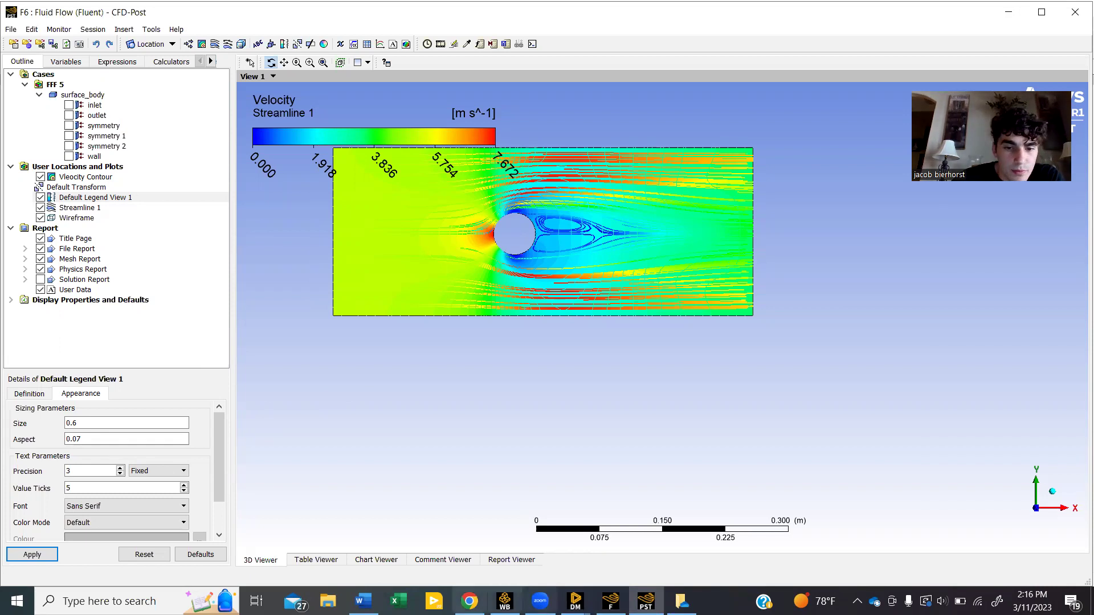
left_click(469, 601)
left_click_drag(219, 3, 297, 6)
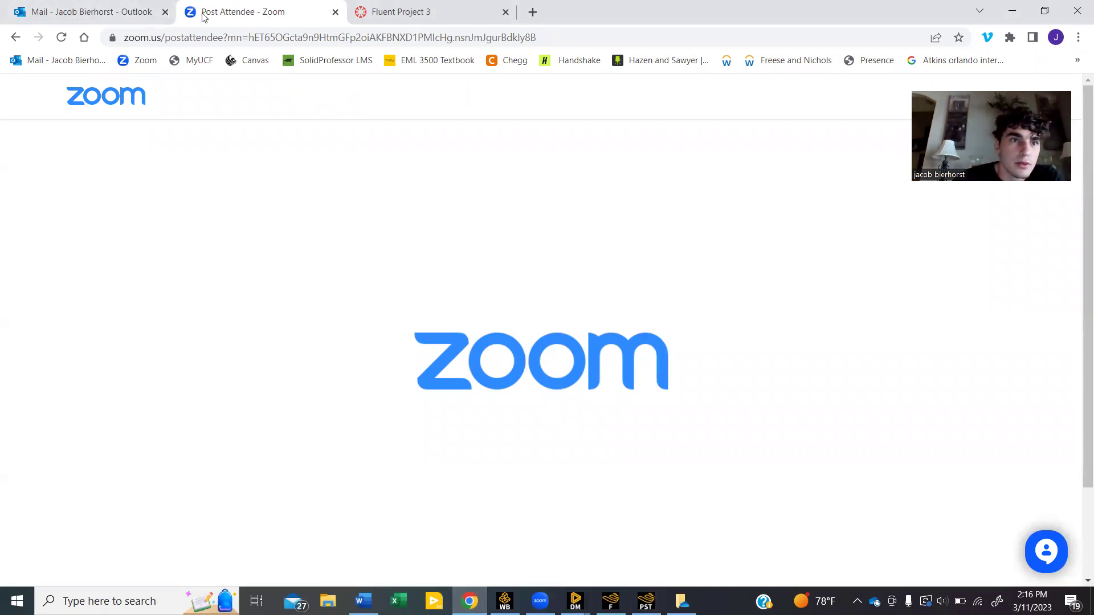
Close the mail tab and read requirement a) in the Fluent Project 3 assignment, then return to CFD-Post
left_click(165, 12)
left_click(245, 12)
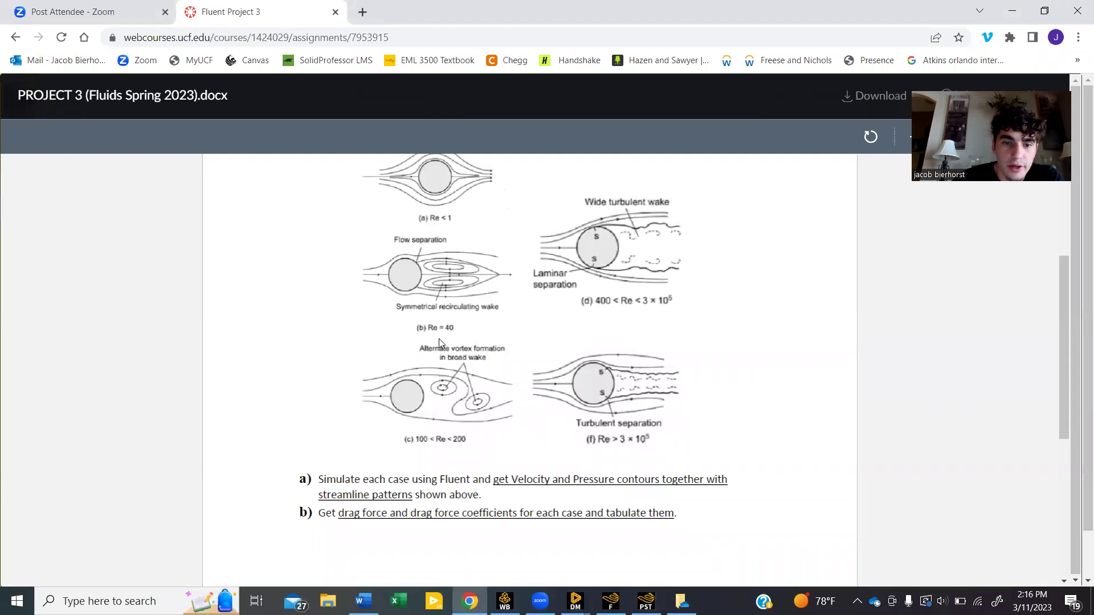
left_click_drag(465, 479, 414, 479)
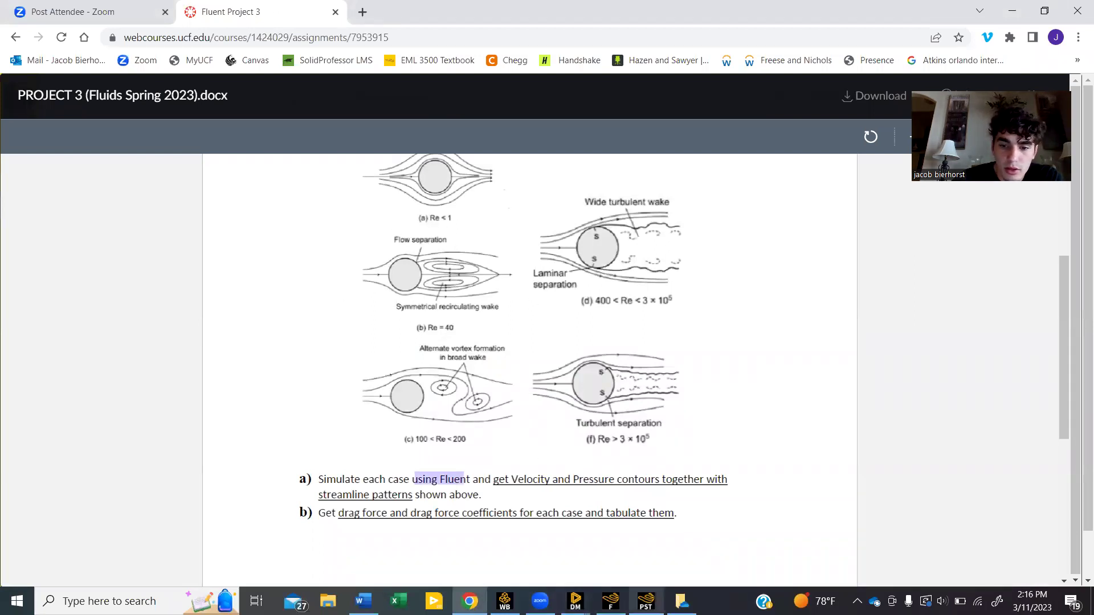
key("alt+Tab")
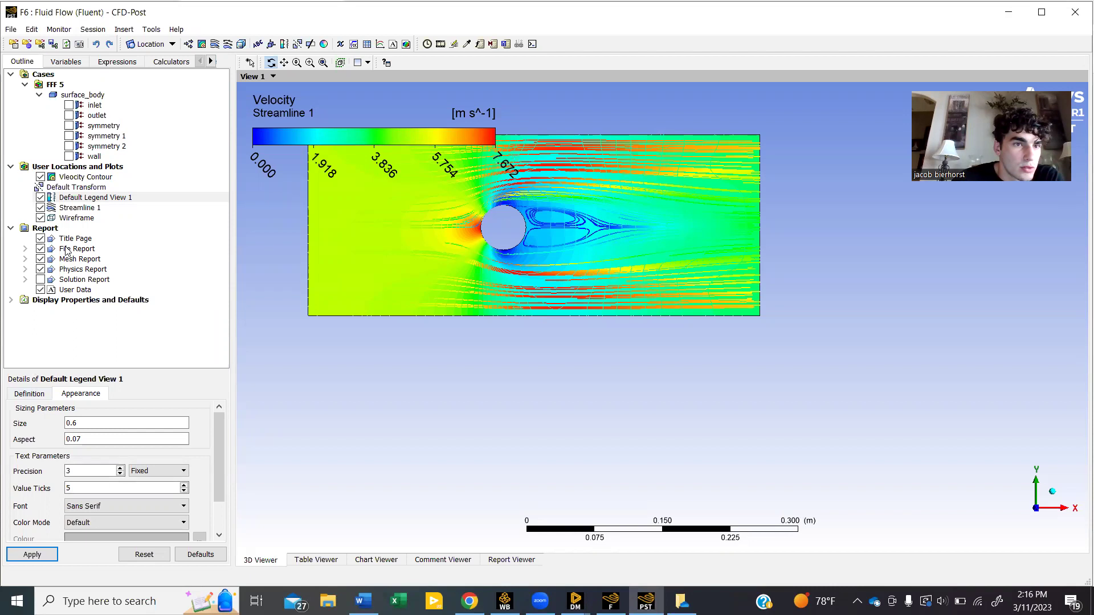
Set Streamline 1 to 500 seed points and apply
left_click(77, 208)
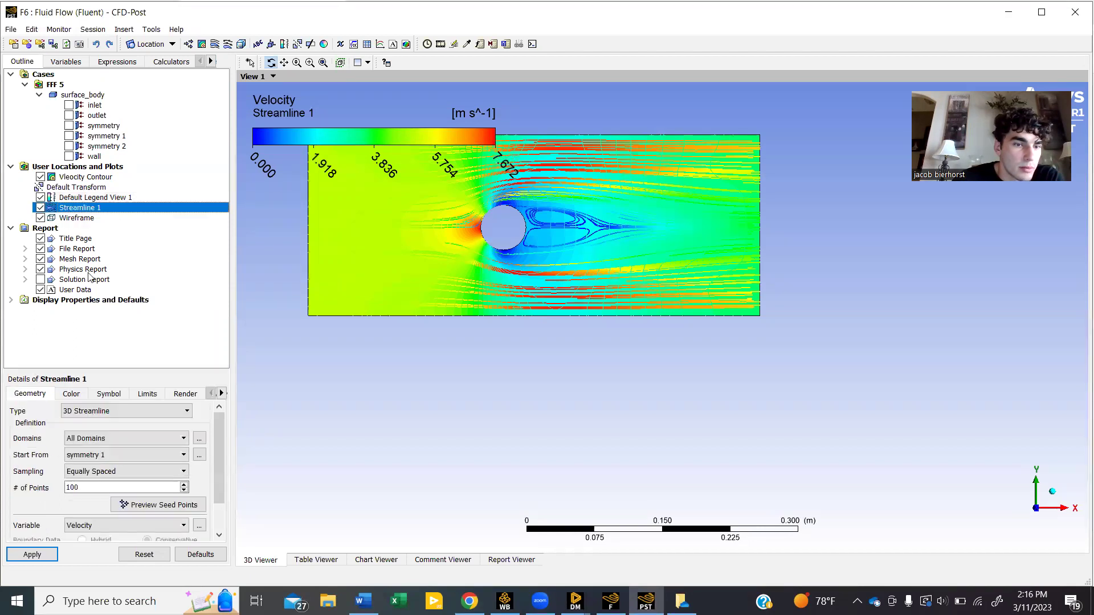
double_click(96, 487)
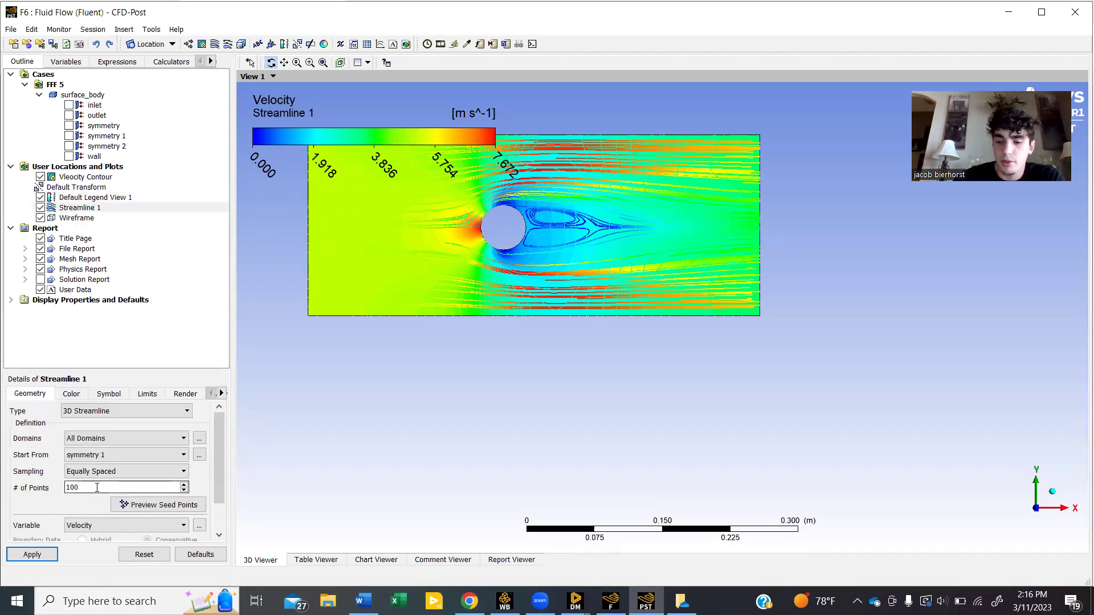
key("BackSpace")
type("50")
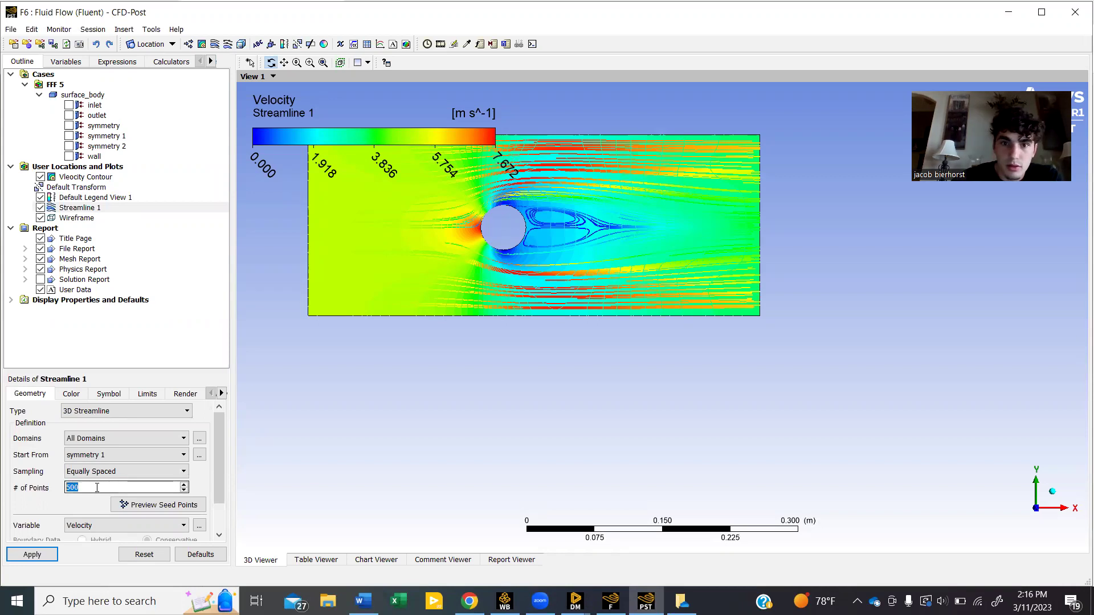
left_click(31, 557)
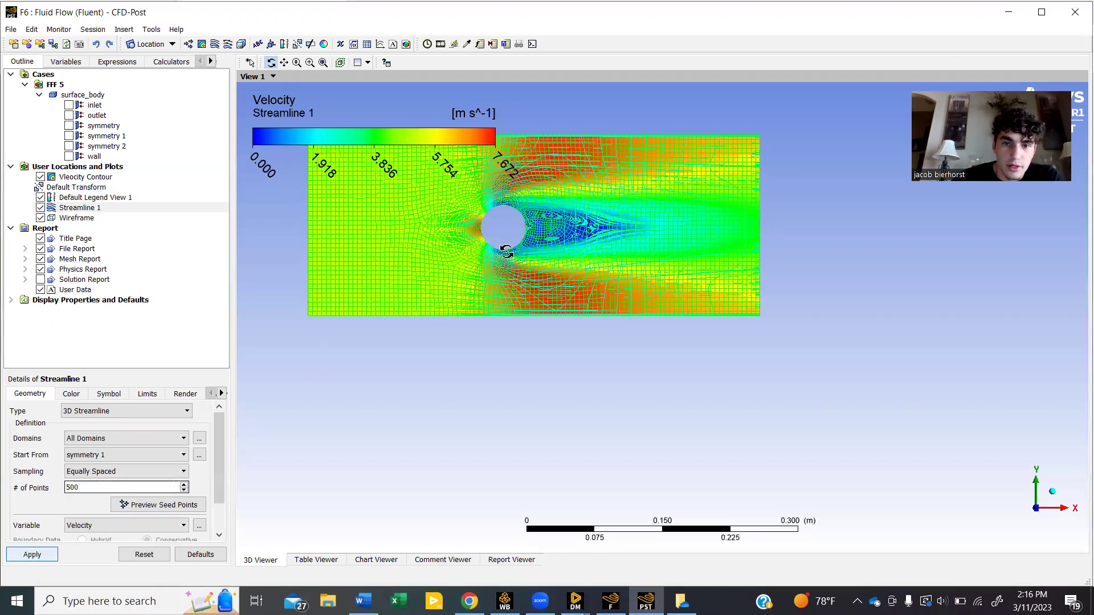
Hide the velocity contour, leaving only the coloured streamlines, and reset to the X-Y view
scroll(455, 193, "up", 3)
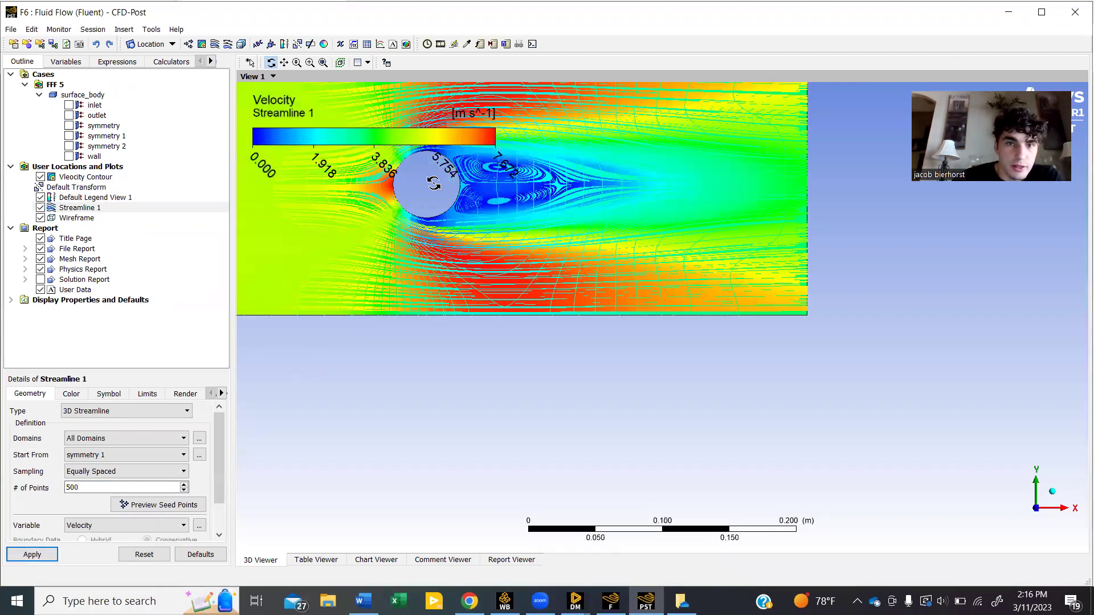
left_click(340, 63)
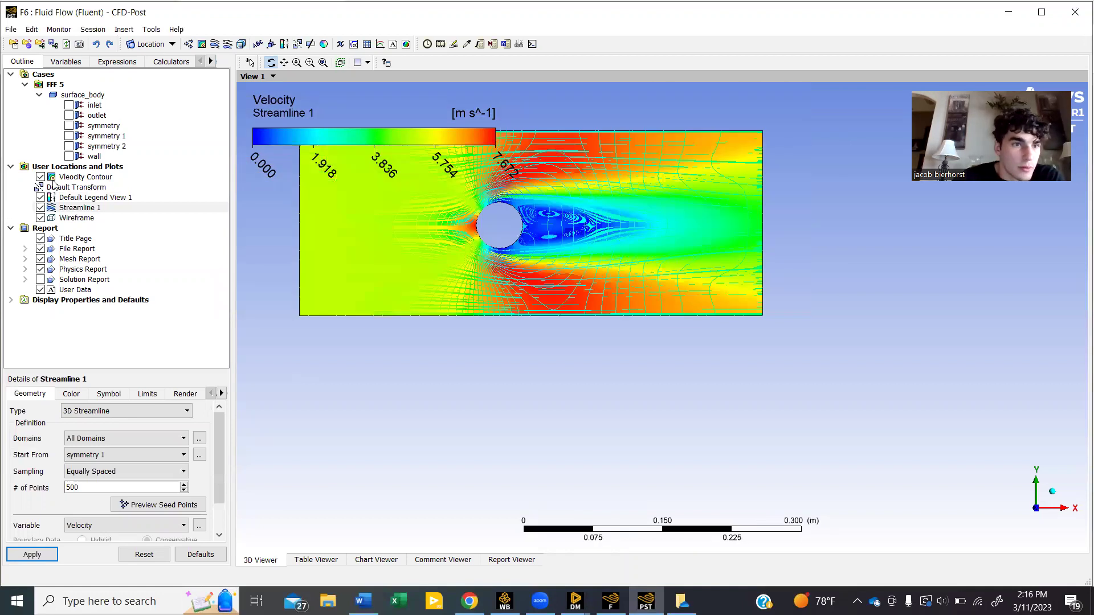
left_click(40, 177)
left_click_drag(525, 240, 480, 208)
scroll(480, 207, "up", 3)
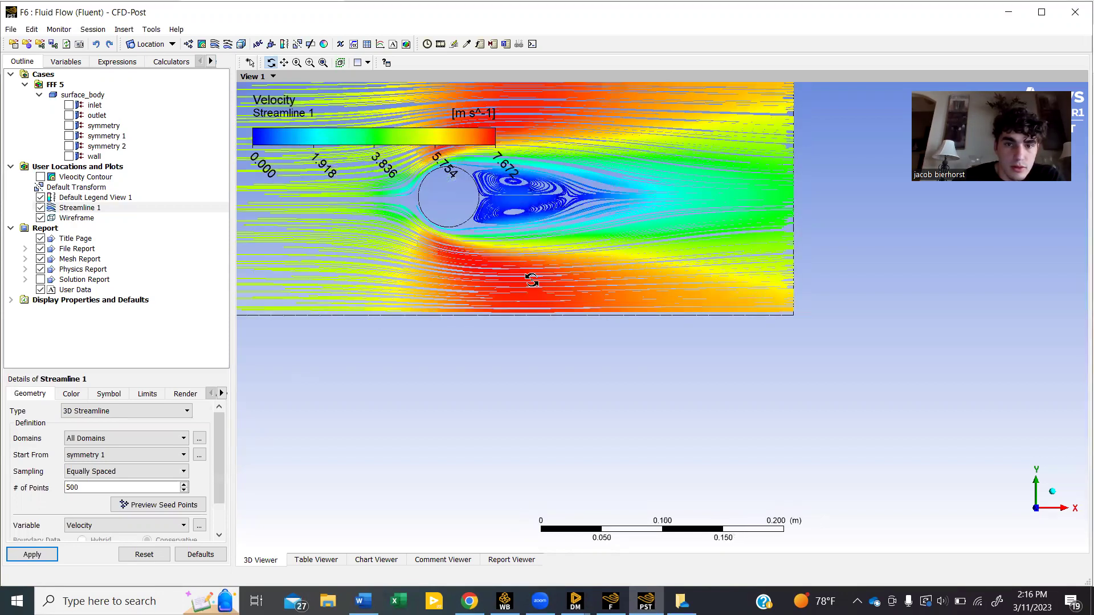
left_click_drag(531, 279, 555, 296)
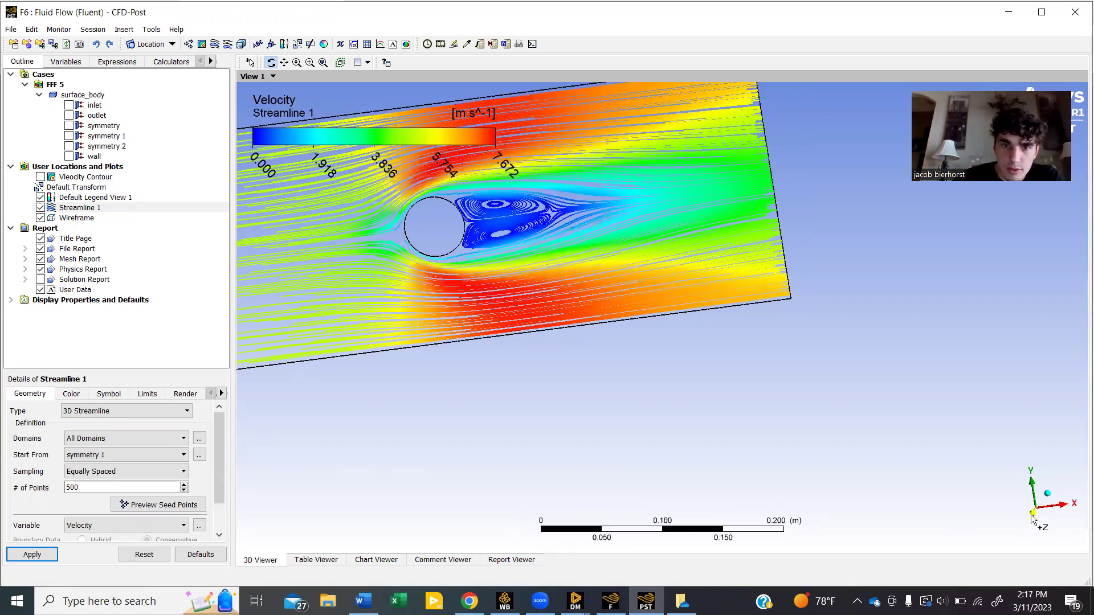
scroll(932, 513, "up", 2)
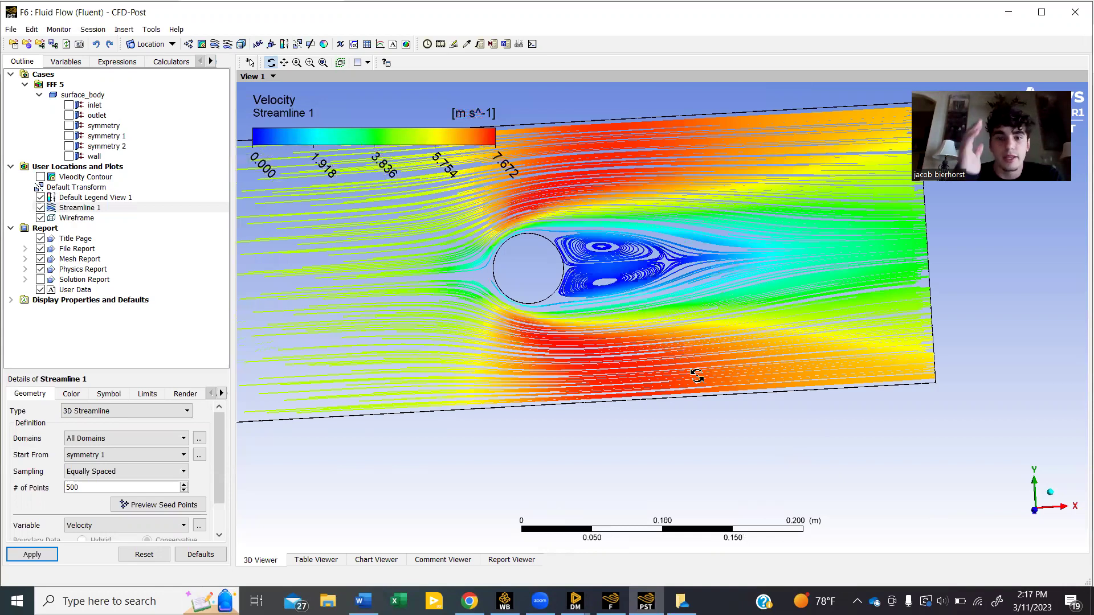
key("z")
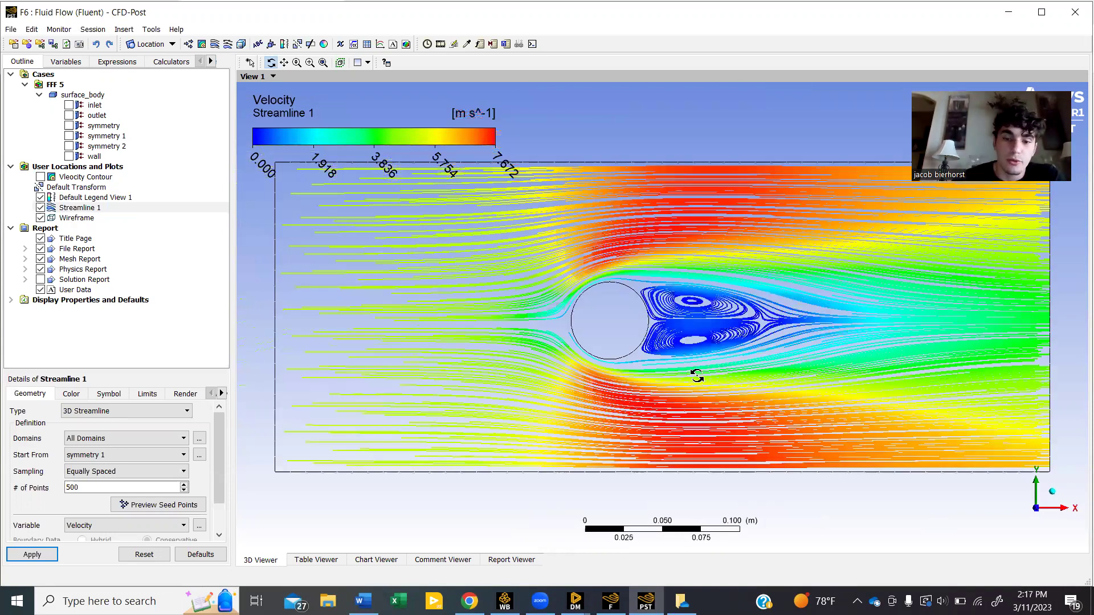
Hide the legend and Streamline 1, and recolour the contour plot by Velocity instead of Pressure
left_click(40, 198)
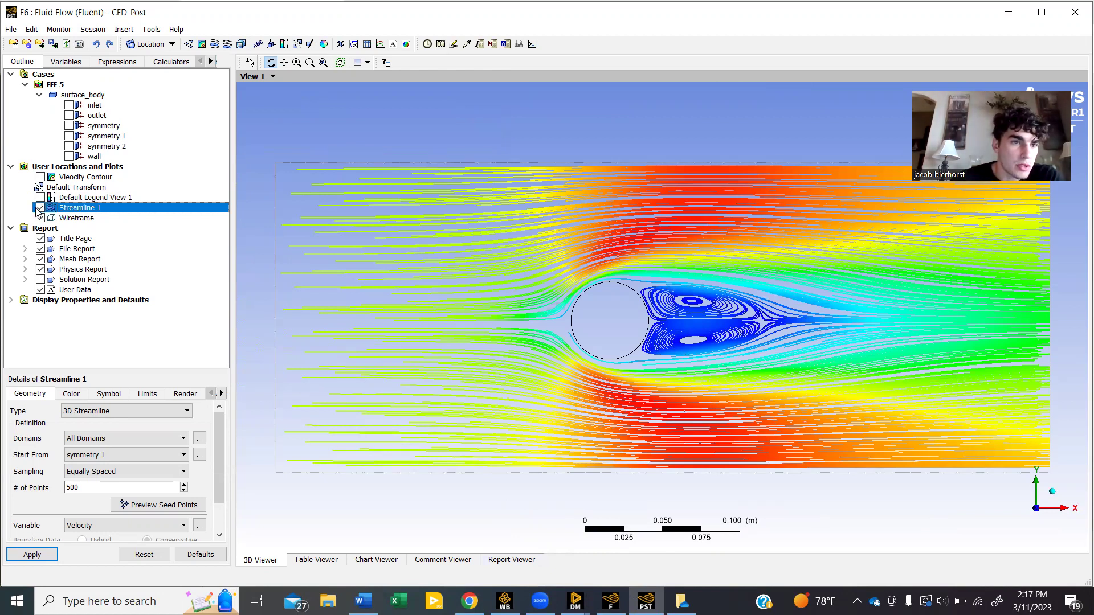
left_click(40, 208)
left_click(40, 177)
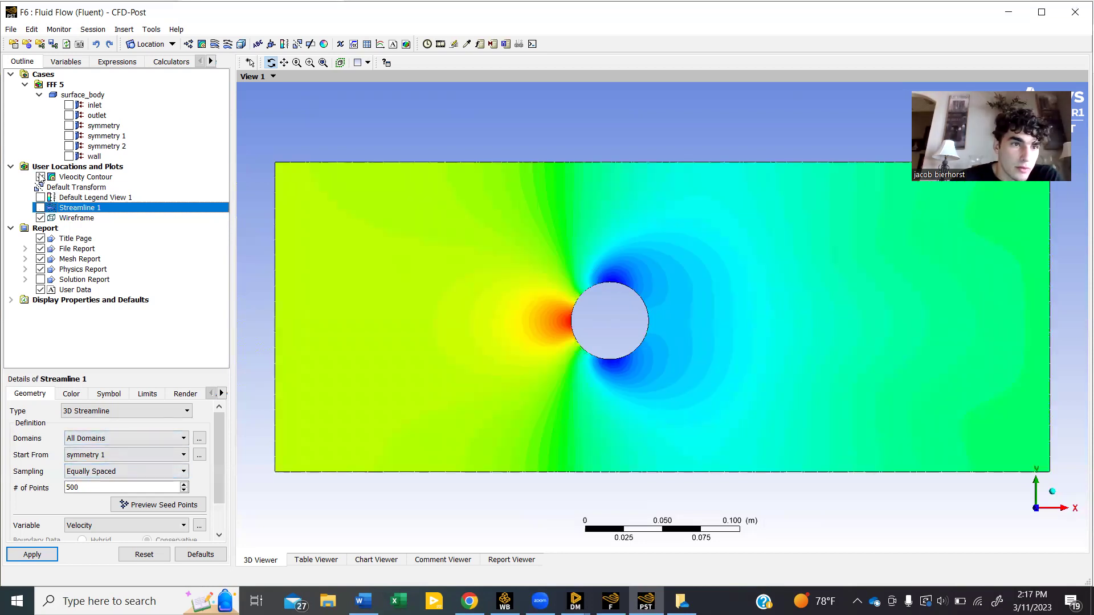
left_click(84, 177)
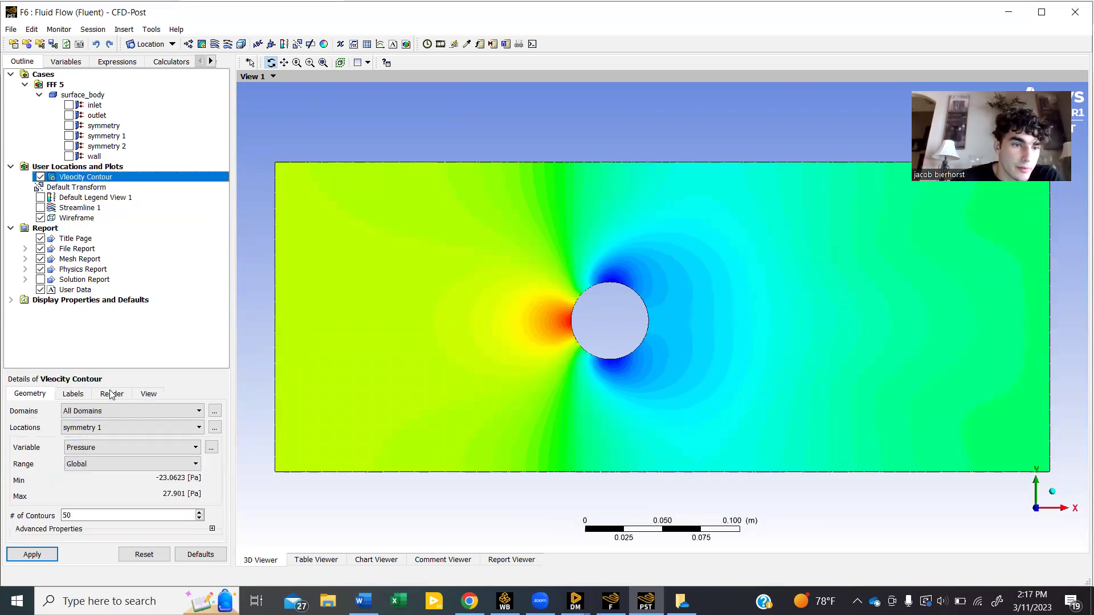
left_click(196, 447)
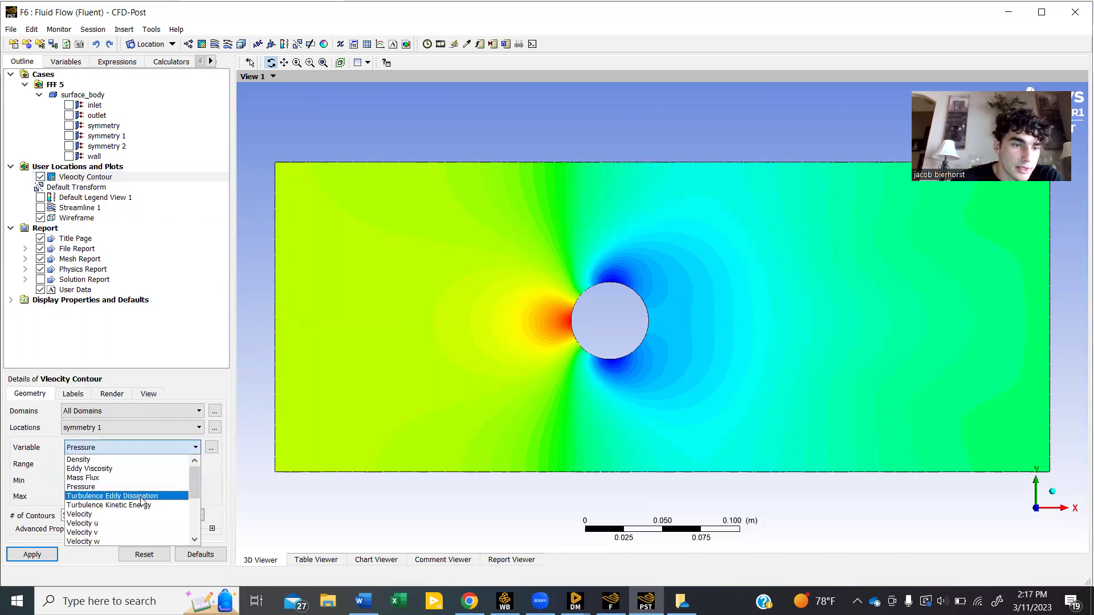
left_click(136, 515)
left_click(28, 554)
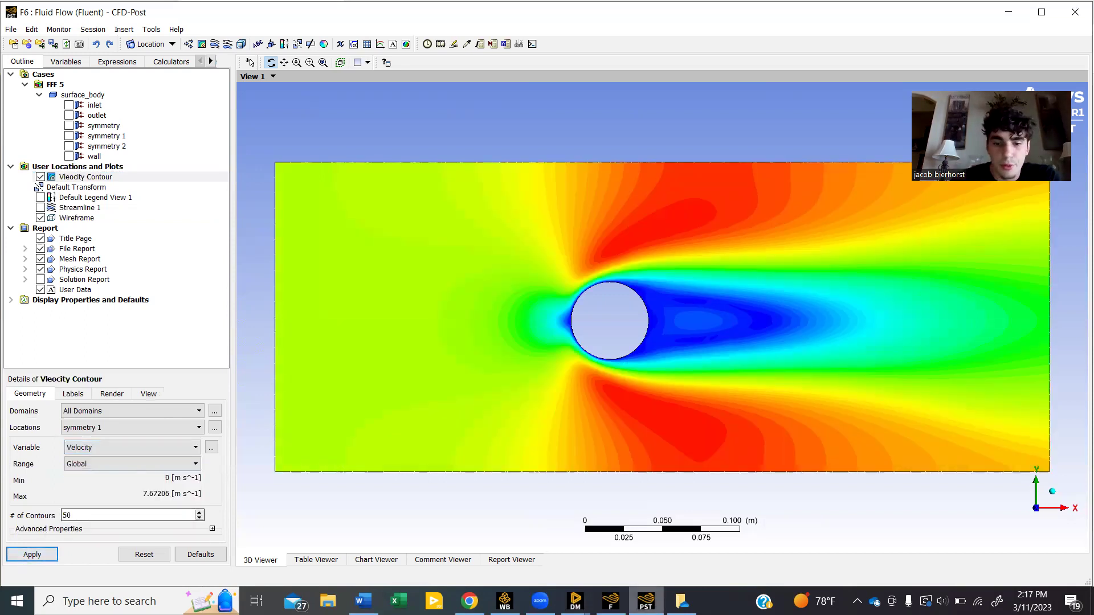
Open the Fluent solution for system F from the Workbench project
left_click(504, 601)
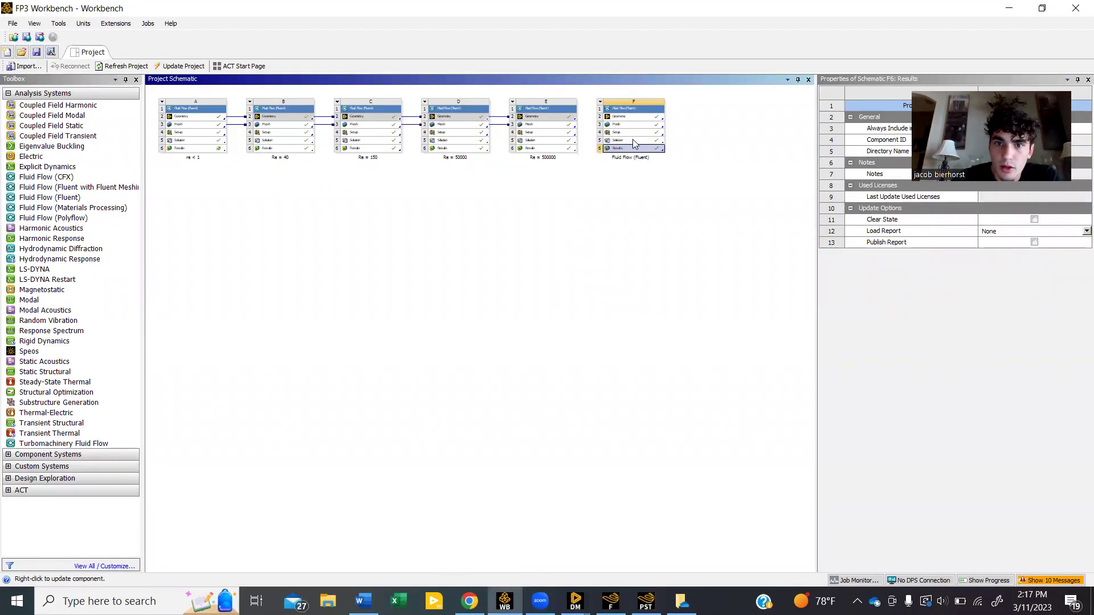
double_click(633, 140)
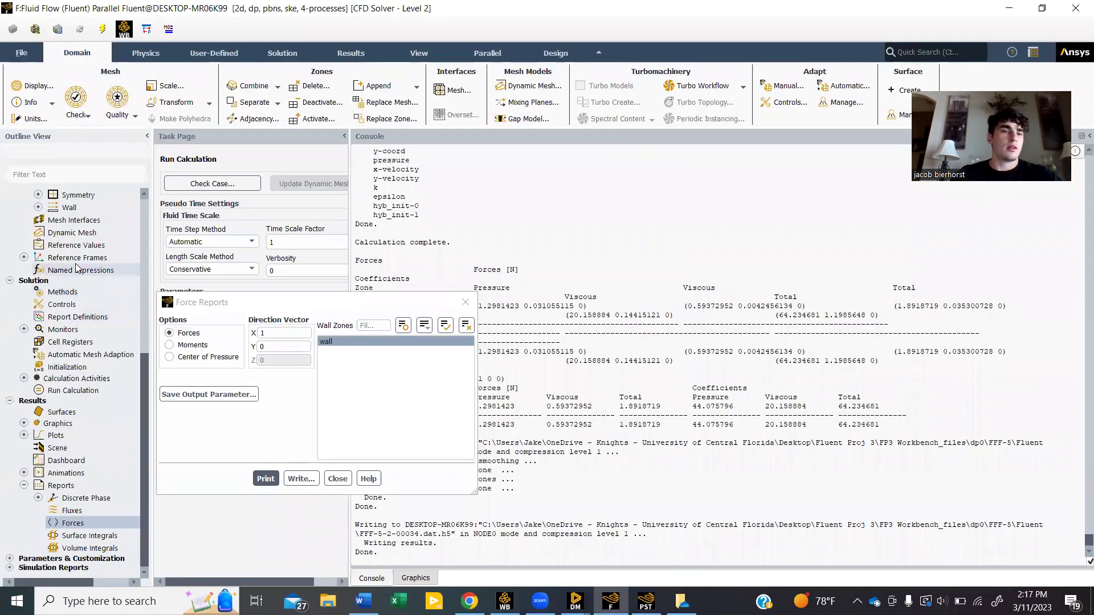
scroll(53, 292, "up", 5)
scroll(53, 291, "up", 3)
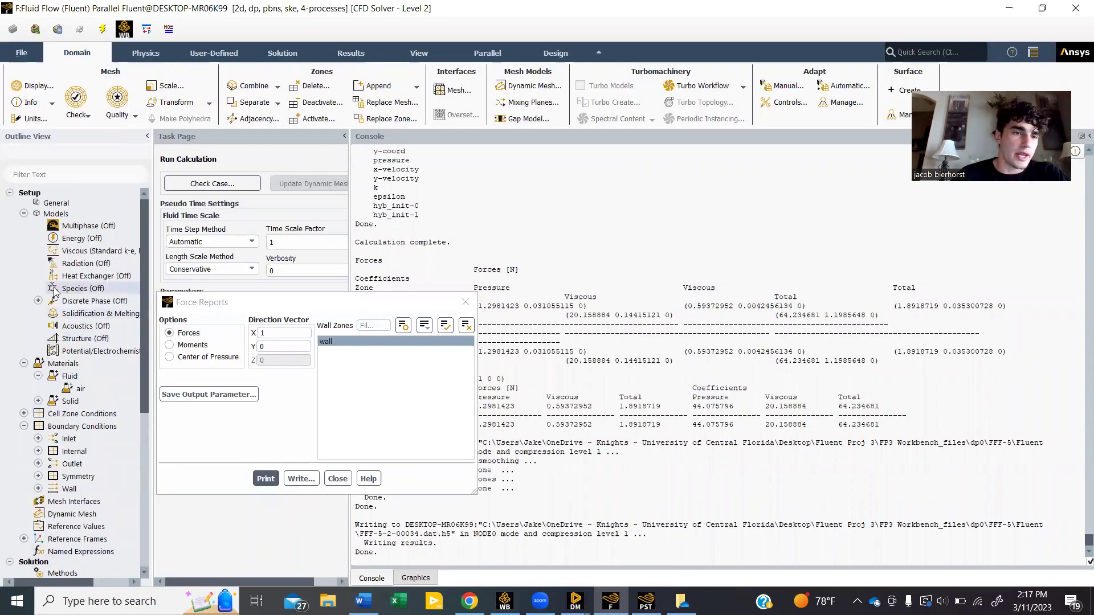
Open the air material's properties and clear its 0.0075 viscosity, then view the assignment
double_click(80, 388)
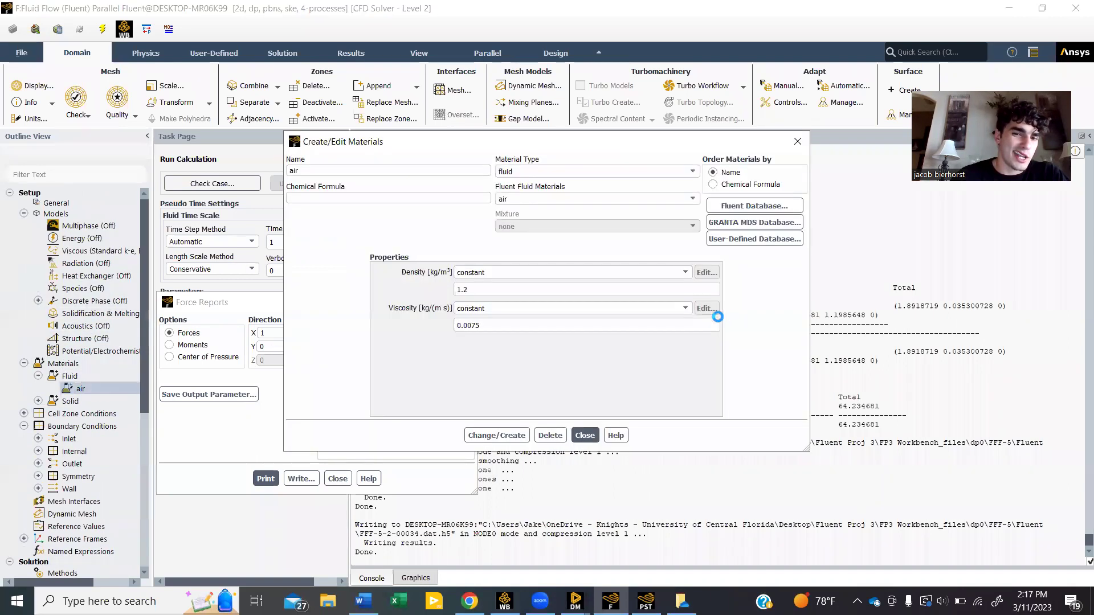
left_click(577, 325)
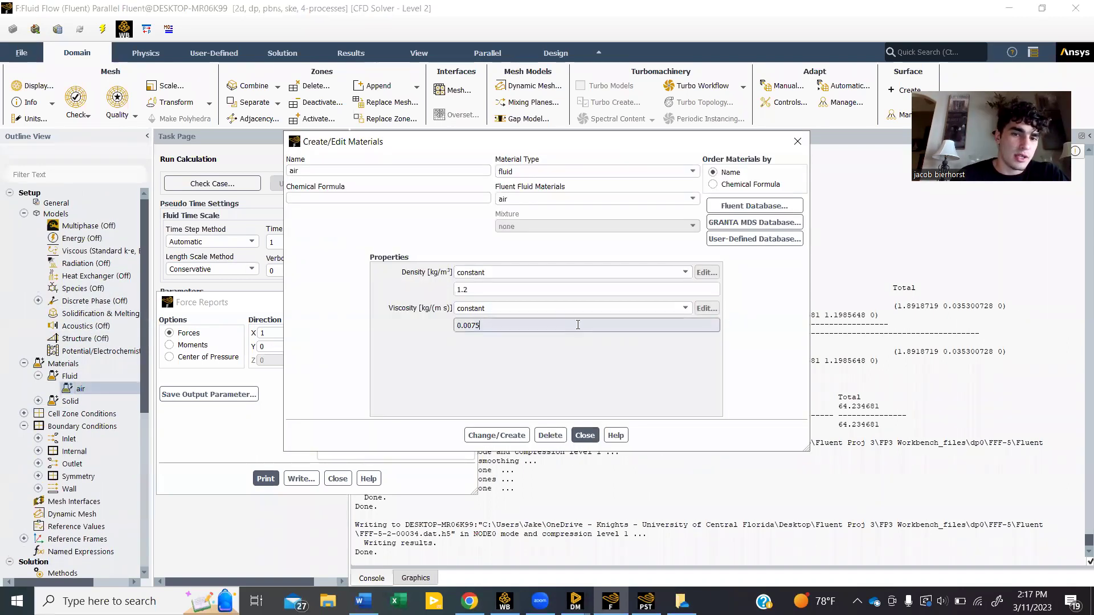
key("BackSpace")
key("BackSpace")
key("BackSpace")
key("BackSpace")
key("BackSpace")
key("BackSpace")
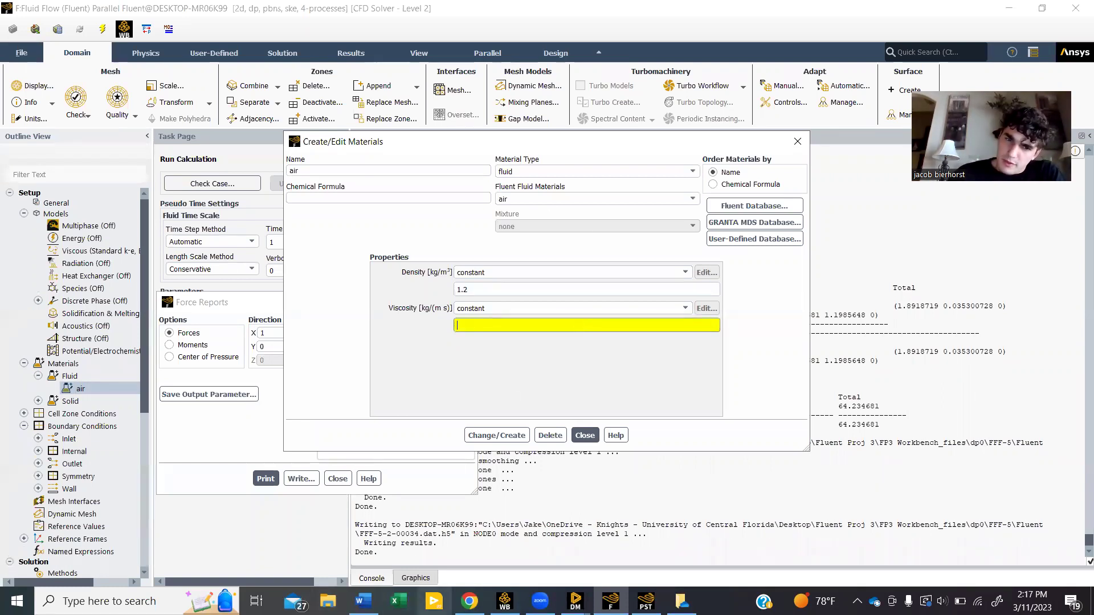
left_click(468, 599)
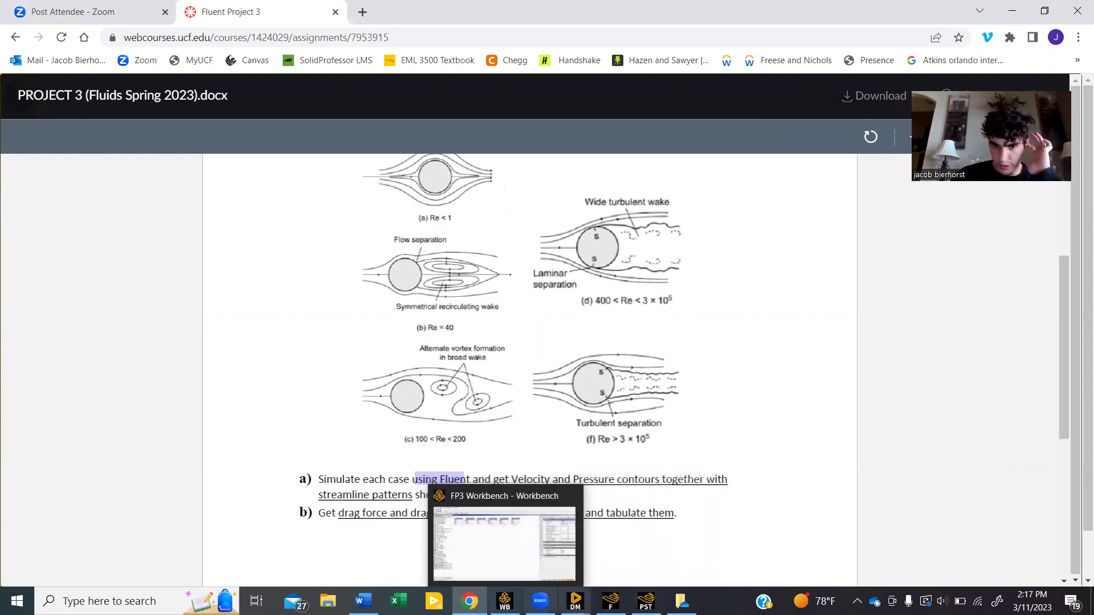
Bring the Fluent window with the air materials editor back to the front
mouse_move(610, 600)
left_click(610, 547)
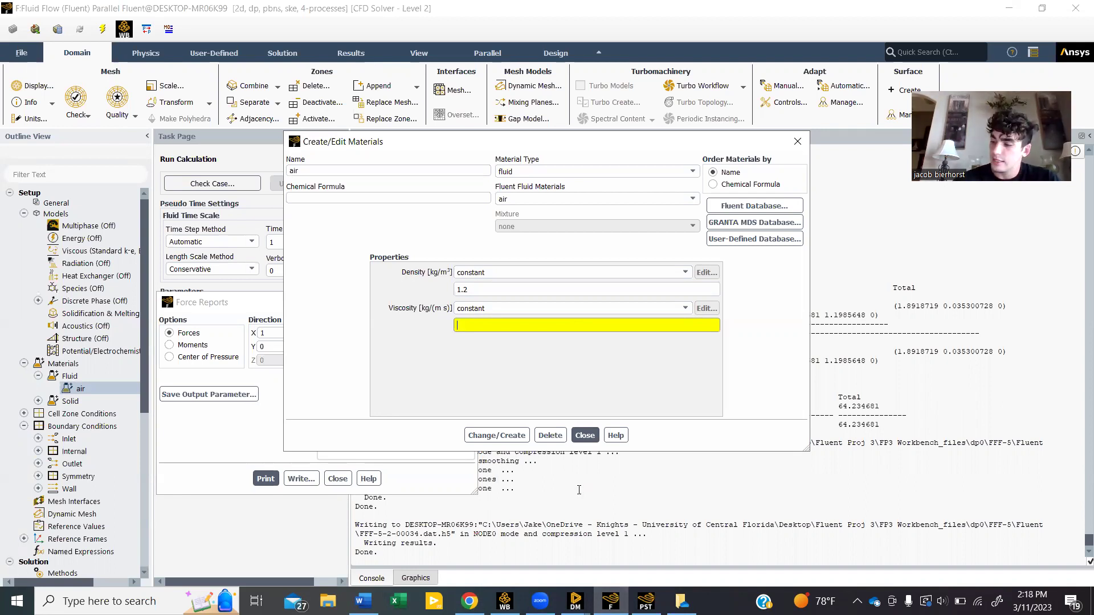
Set the air viscosity to 0.002 kg/(m·s) and apply the change
type("0.")
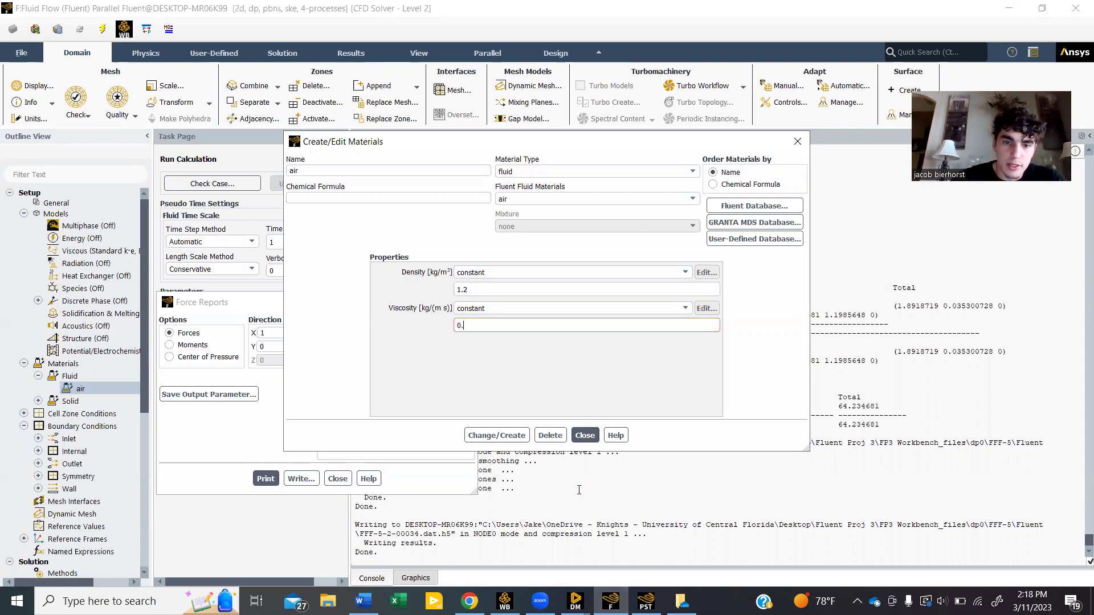
type("002")
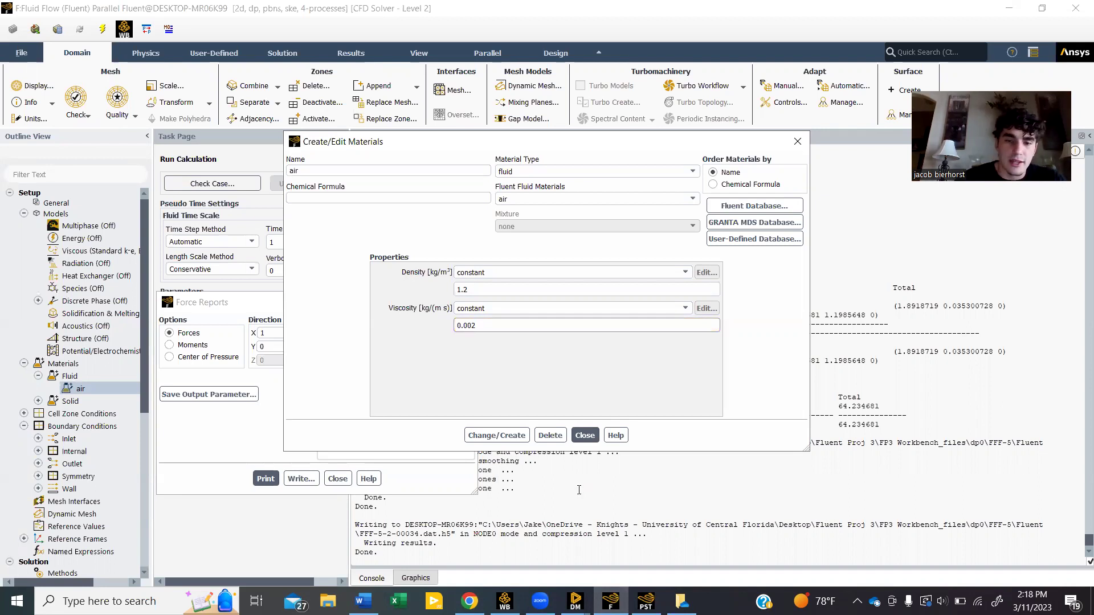
left_click(500, 436)
left_click(585, 435)
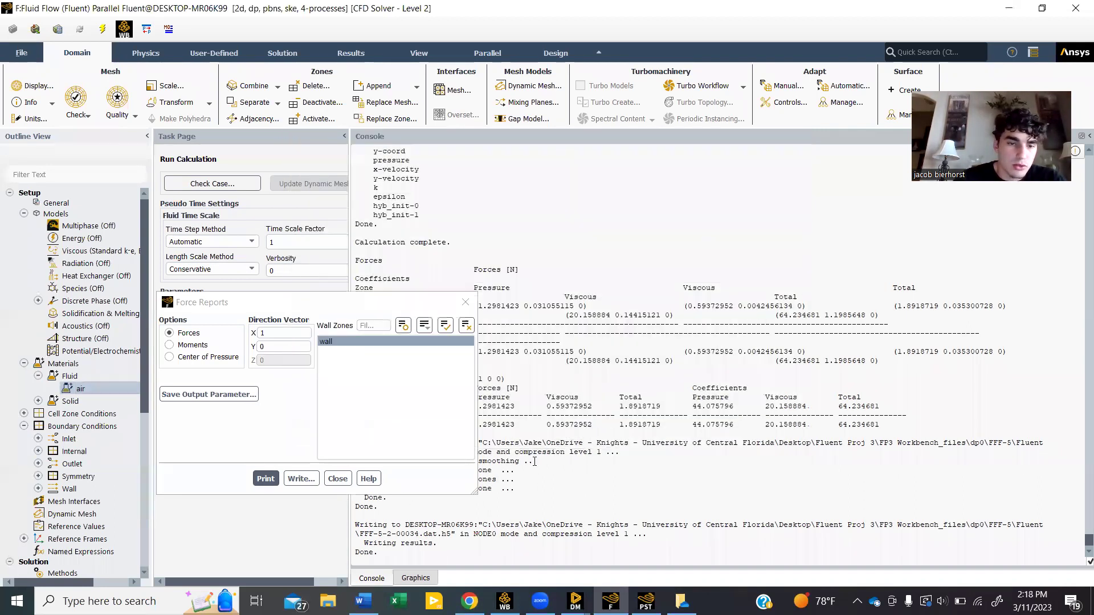
Reopen the Force Reports dialog from Results > Reports > Forces
left_click(338, 478)
scroll(98, 471, "down", 3)
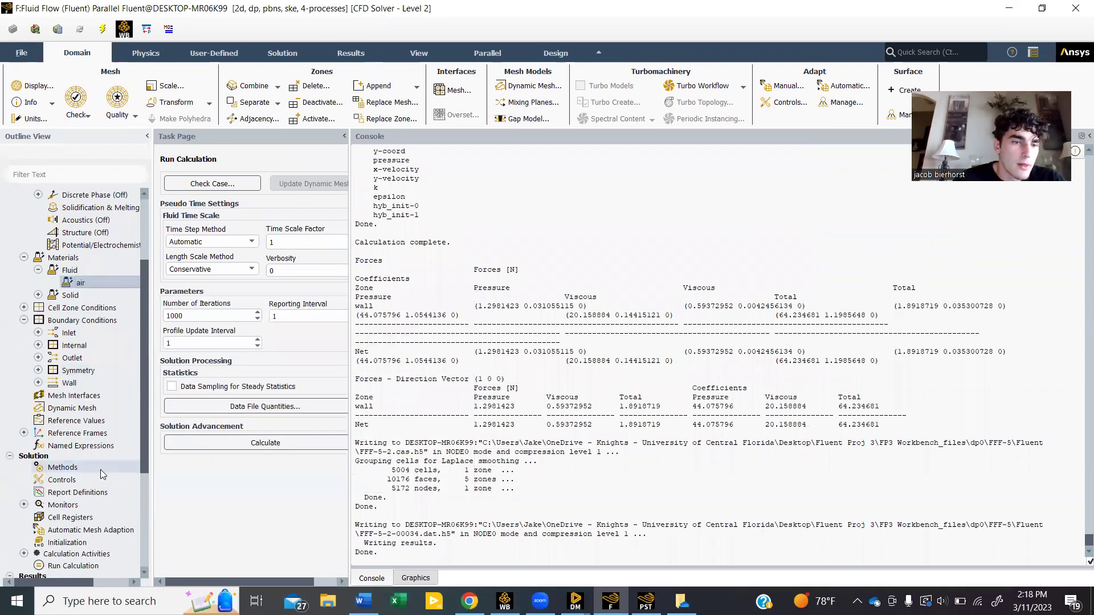
scroll(105, 433, "up", 3)
scroll(75, 422, "down", 3)
scroll(78, 429, "down", 5)
double_click(73, 523)
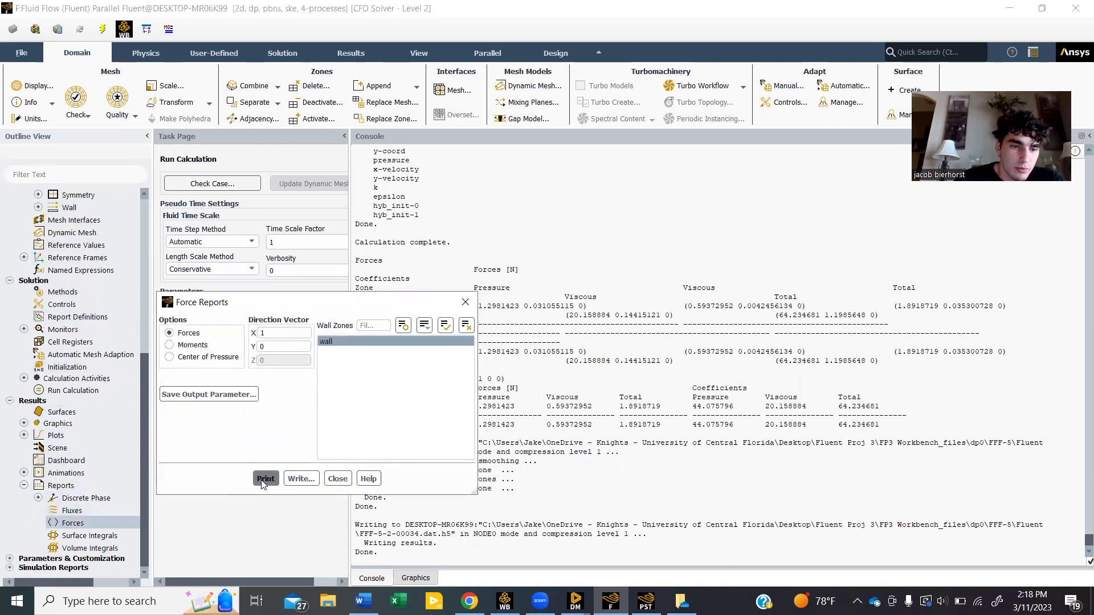
Hybrid-initialize the flow and rerun the calculation until it converges at iteration 36
left_click(337, 478)
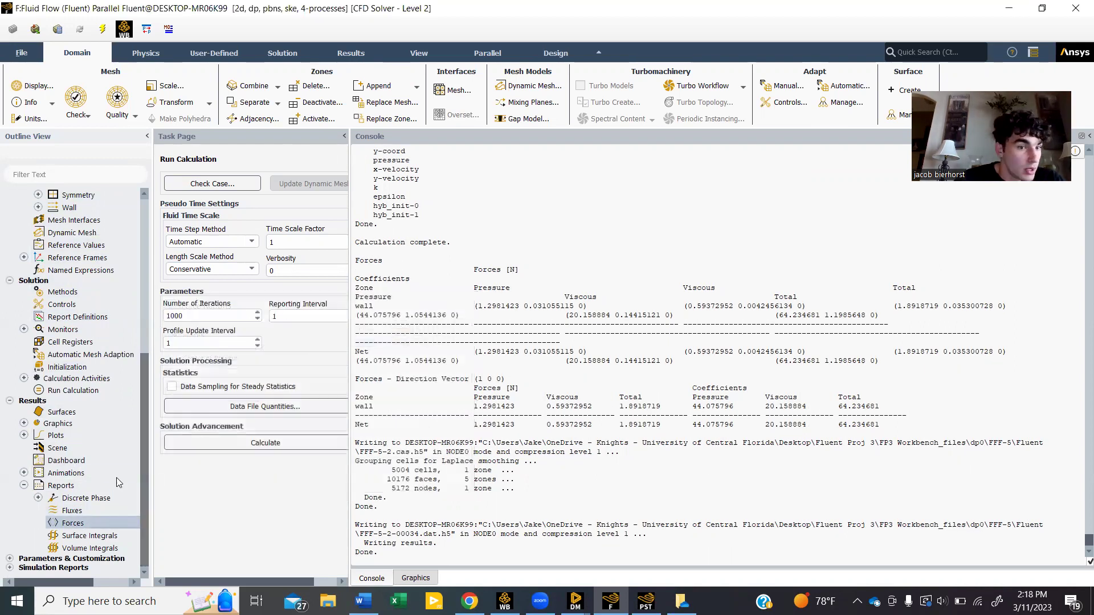
scroll(116, 479, "up", 1)
scroll(93, 382, "up", 2)
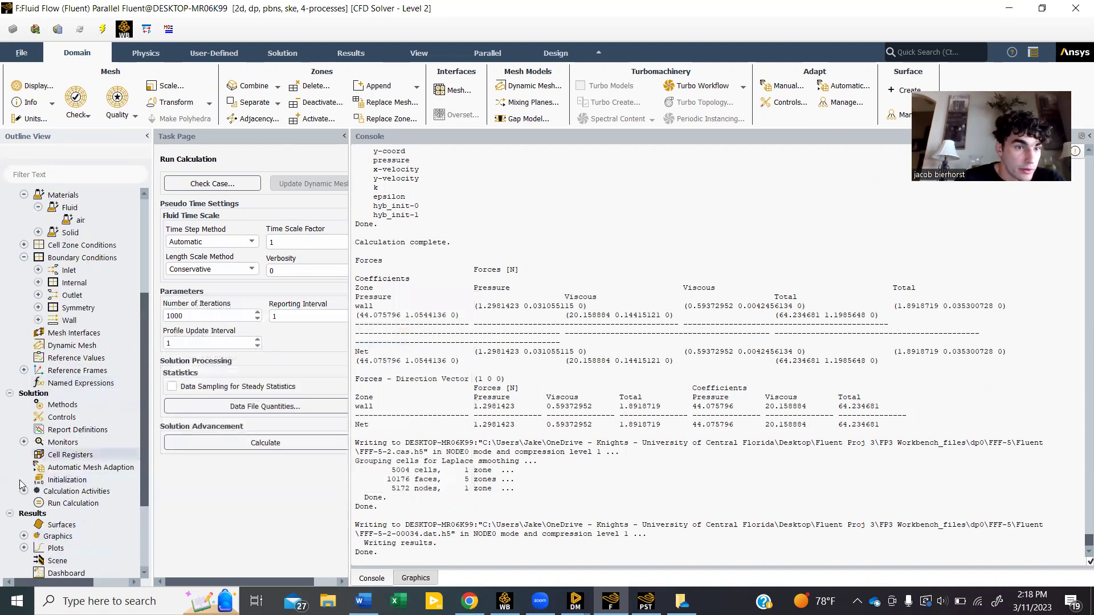
left_click(82, 480)
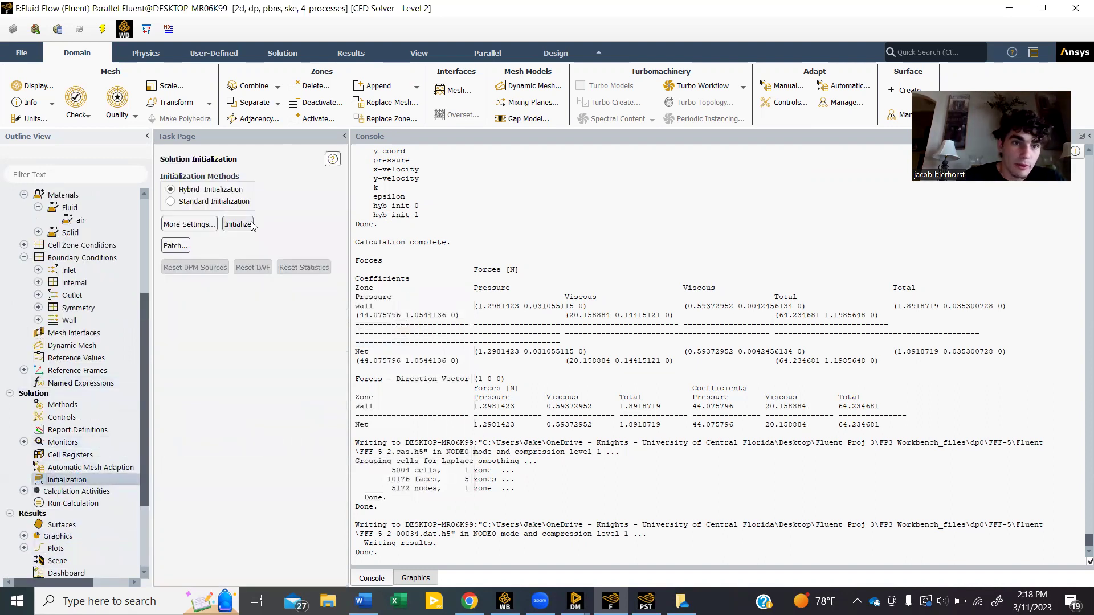
left_click(223, 221)
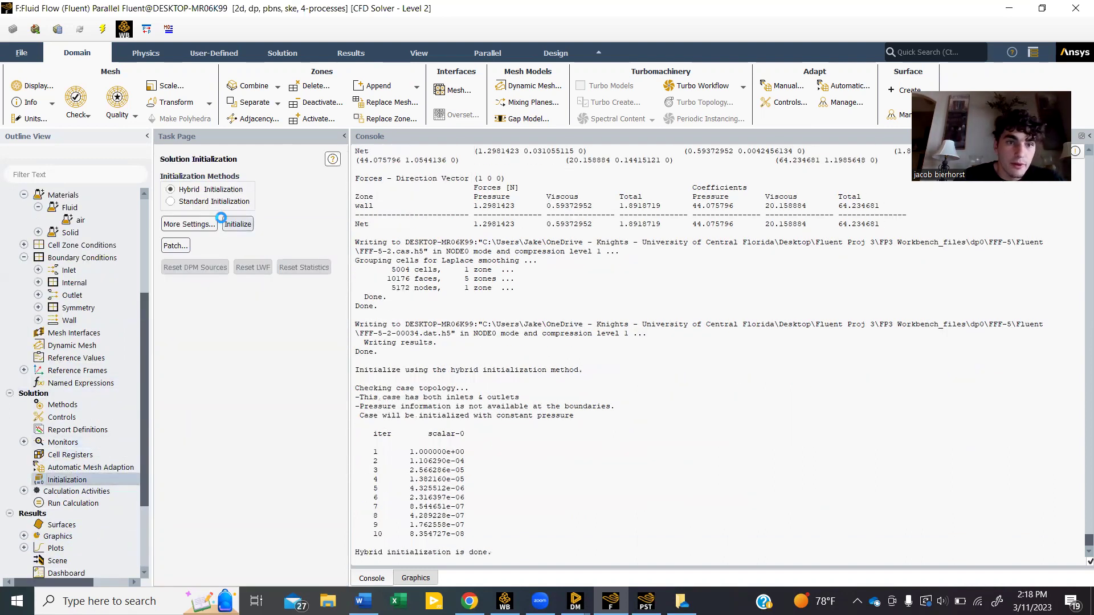
left_click(79, 504)
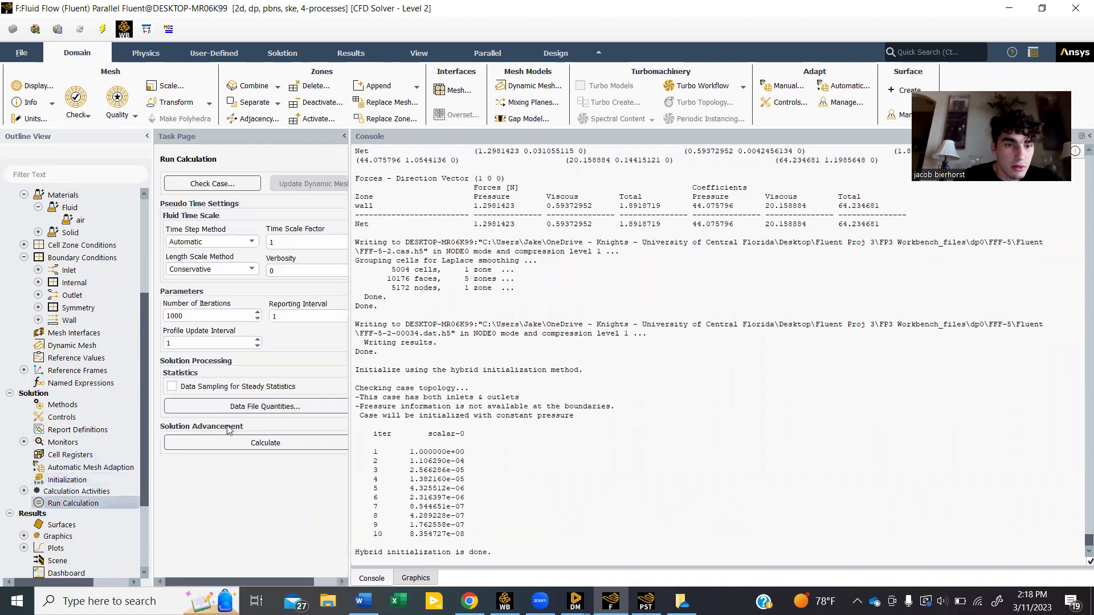
left_click(242, 441)
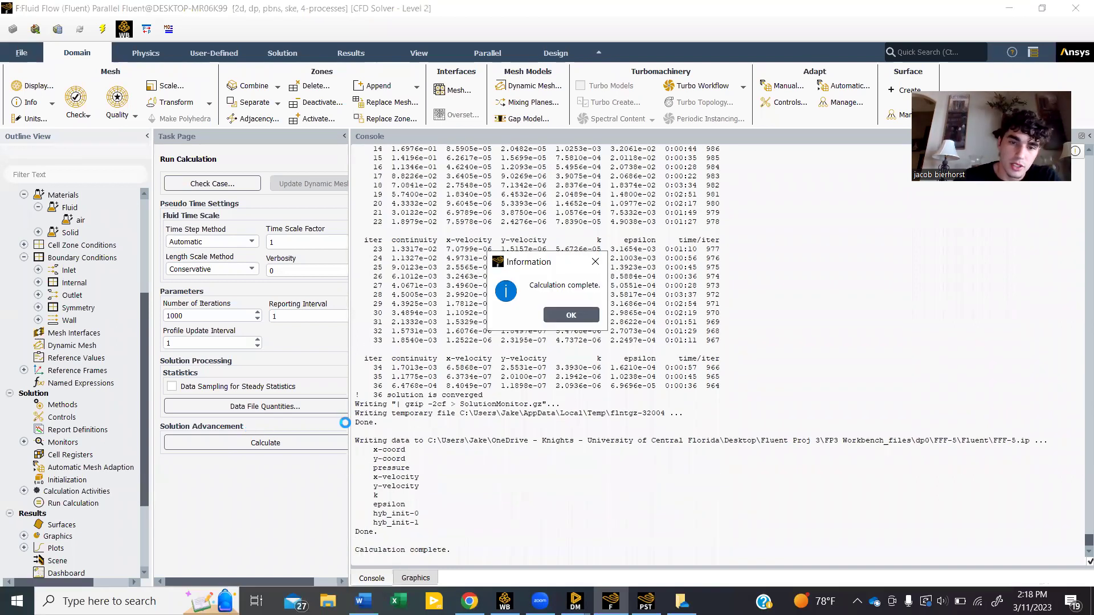
left_click(590, 315)
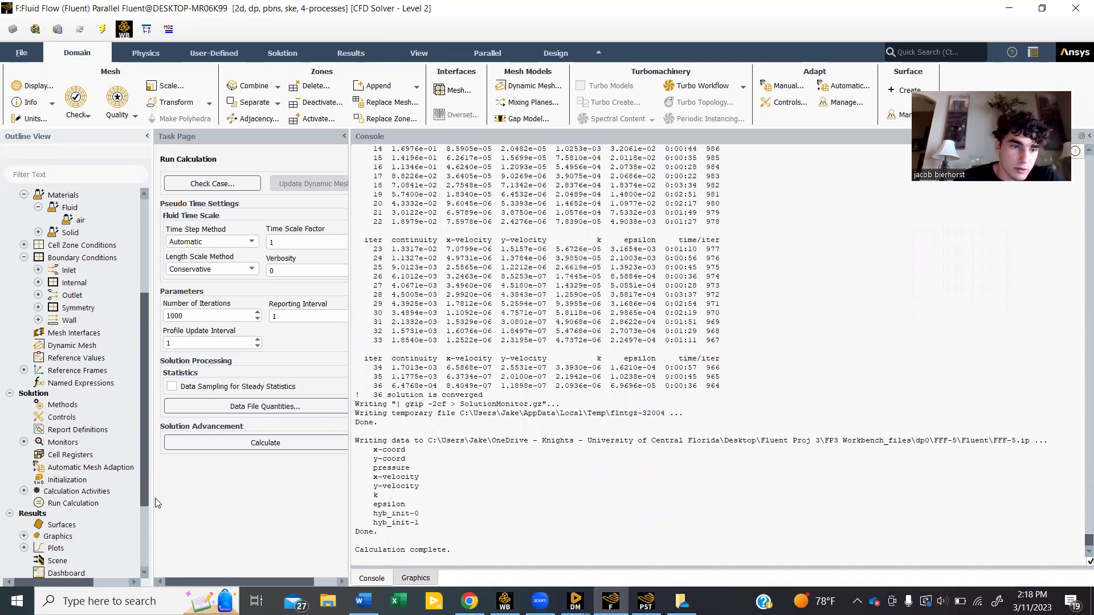
scroll(79, 545, "down", 2)
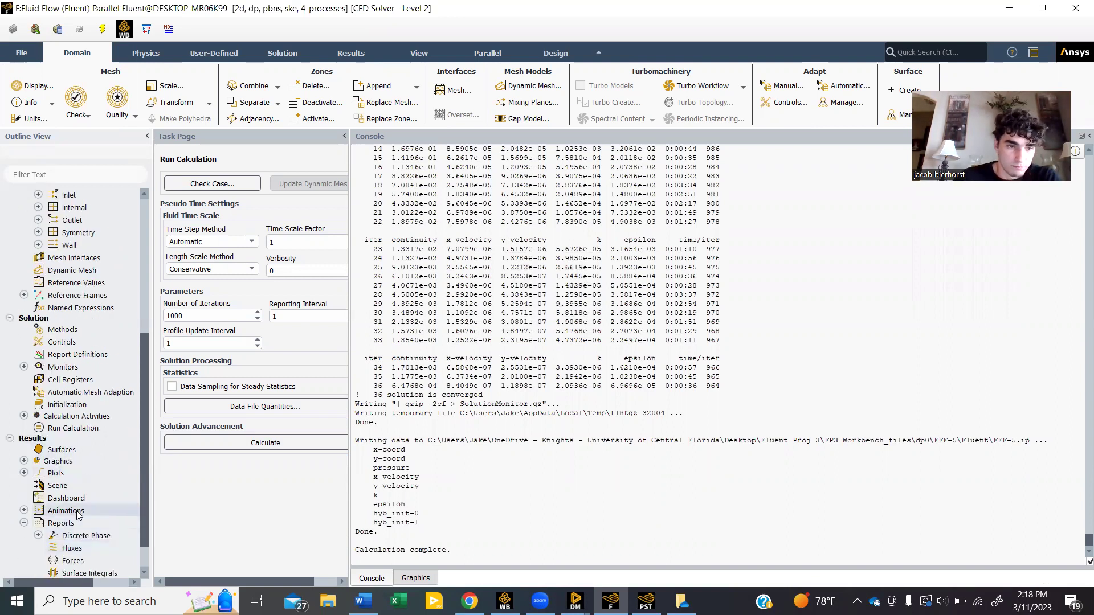
Print the wall forces: 1.10776 N pressure, 0.26758874 N viscous, 1.3753488 N total
double_click(61, 523)
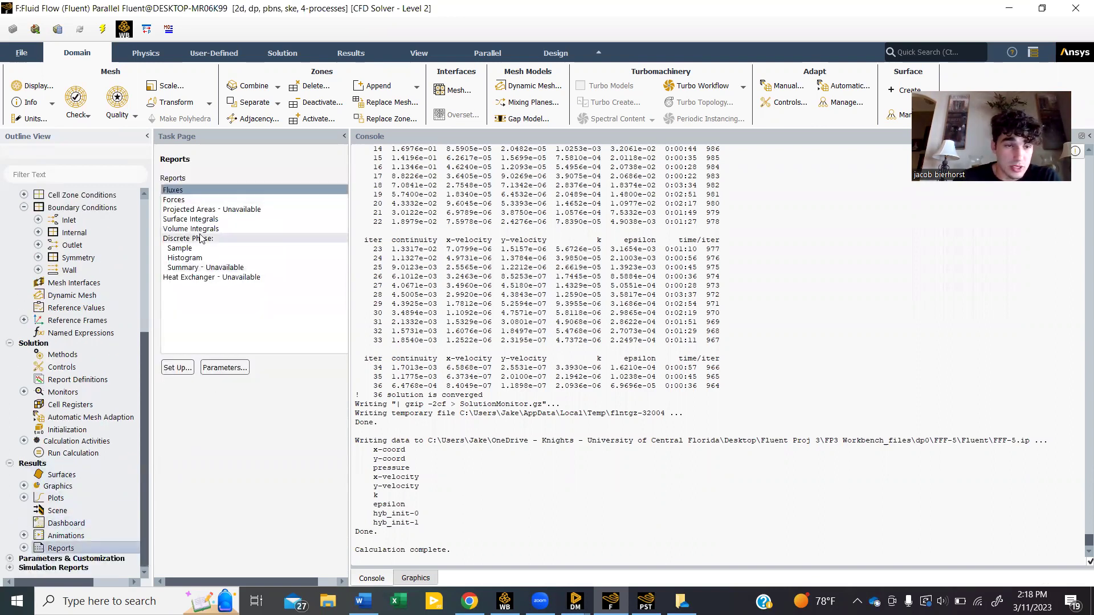
double_click(59, 548)
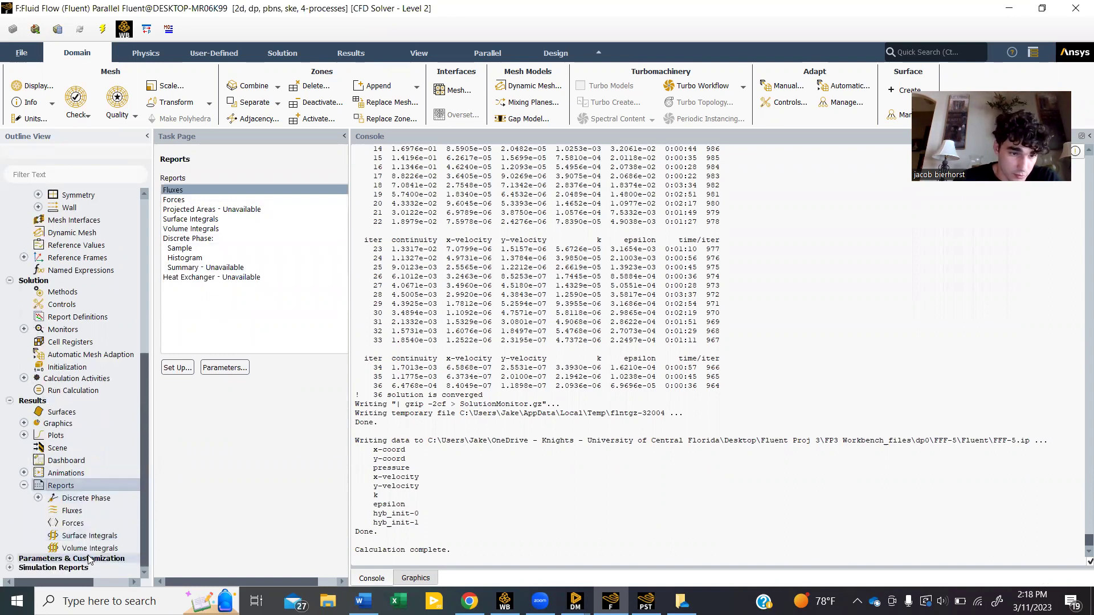
double_click(80, 524)
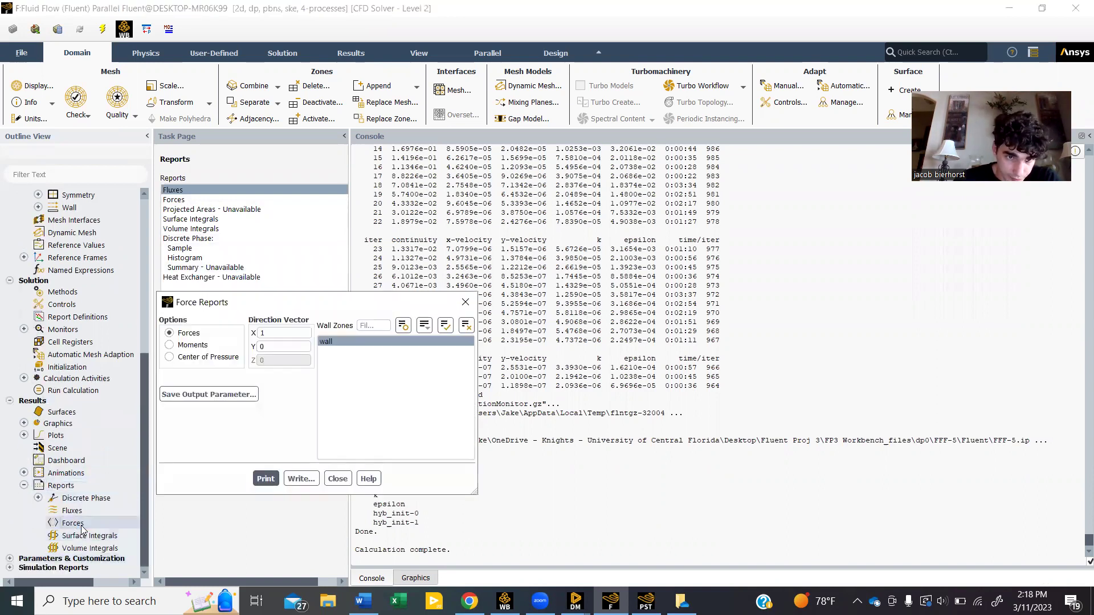
left_click(264, 480)
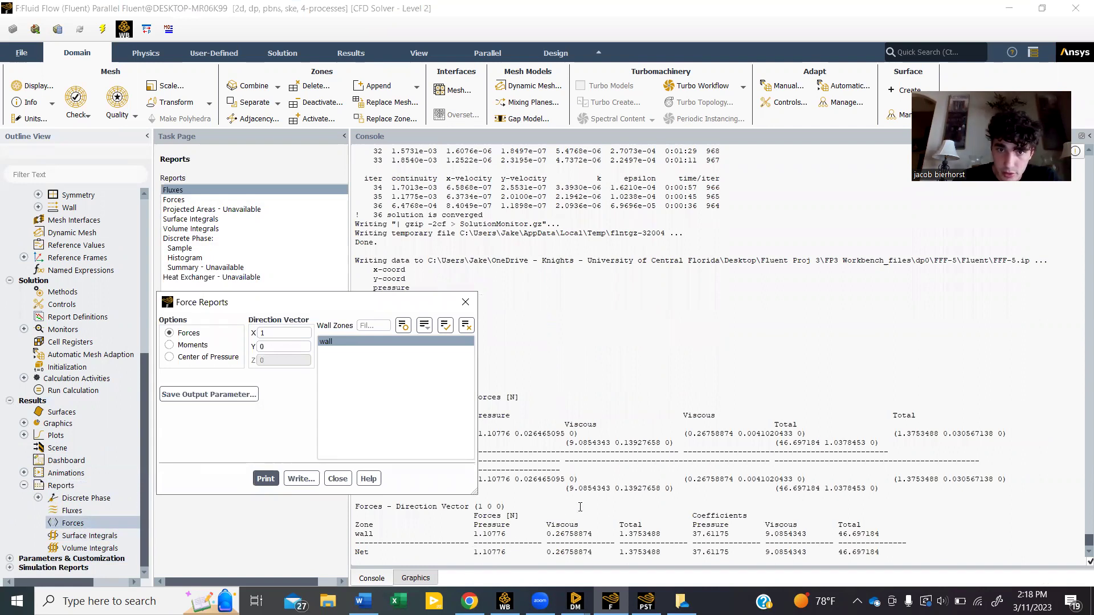
scroll(601, 486, "up", 10)
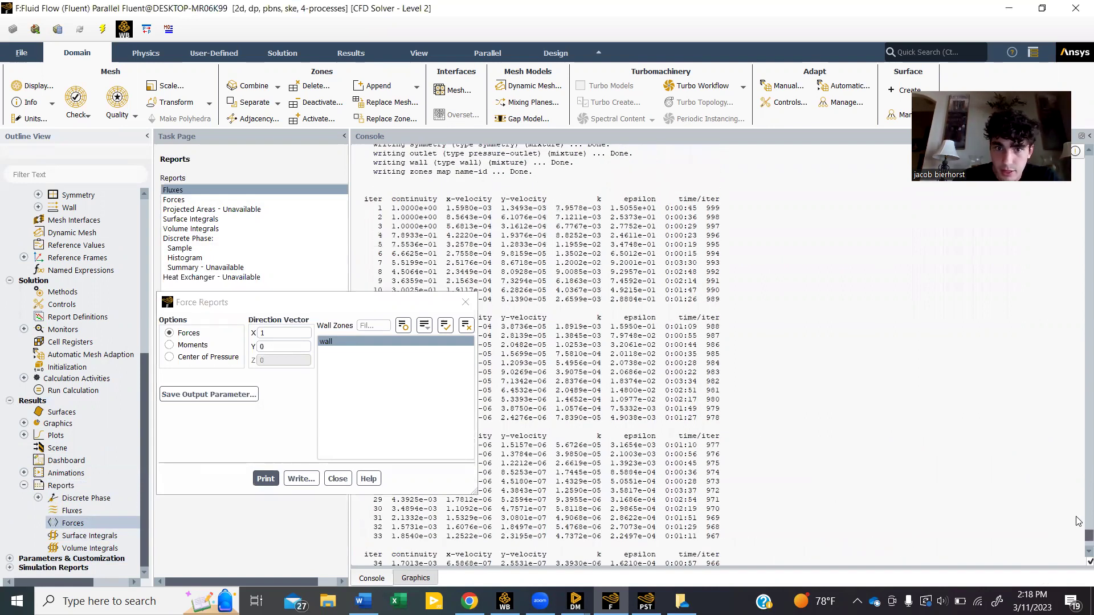
scroll(1078, 501, "up", 5)
scroll(1078, 500, "up", 10)
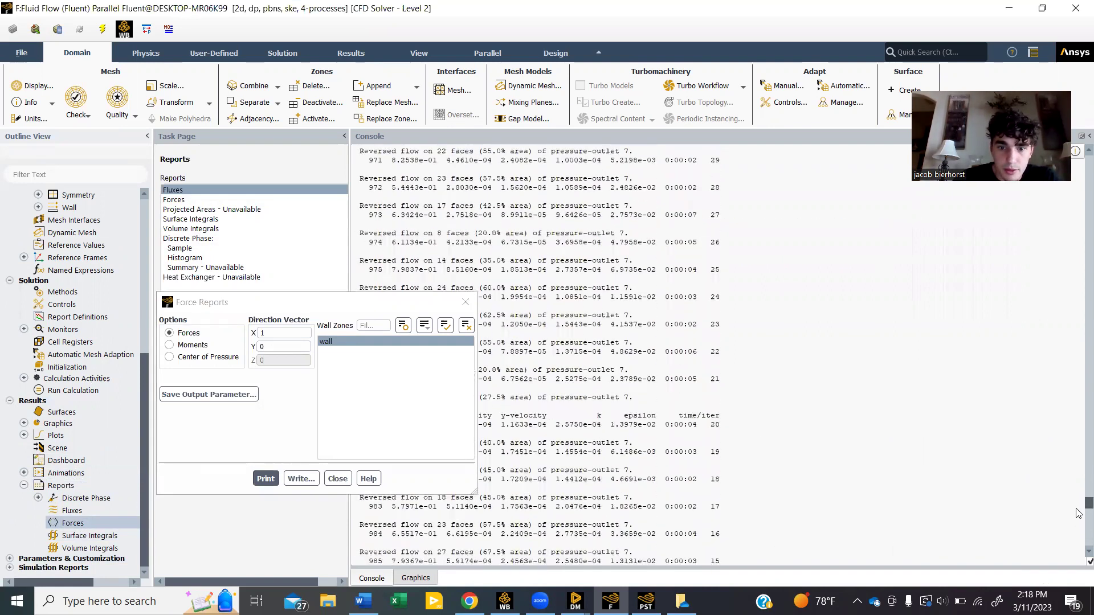
scroll(726, 369, "down", 5)
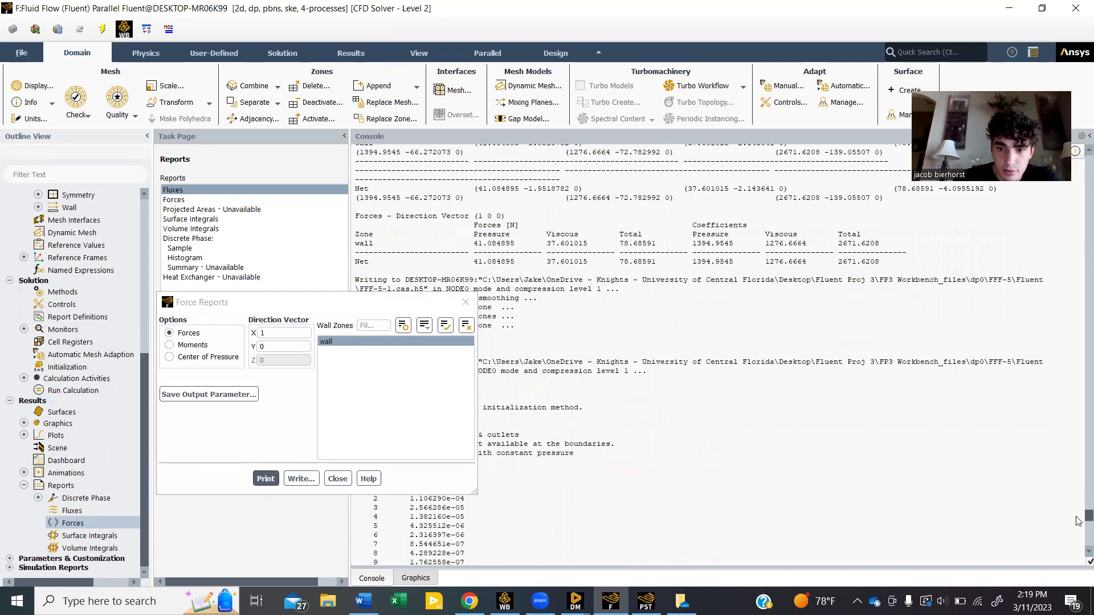
scroll(1078, 522, "down", 15)
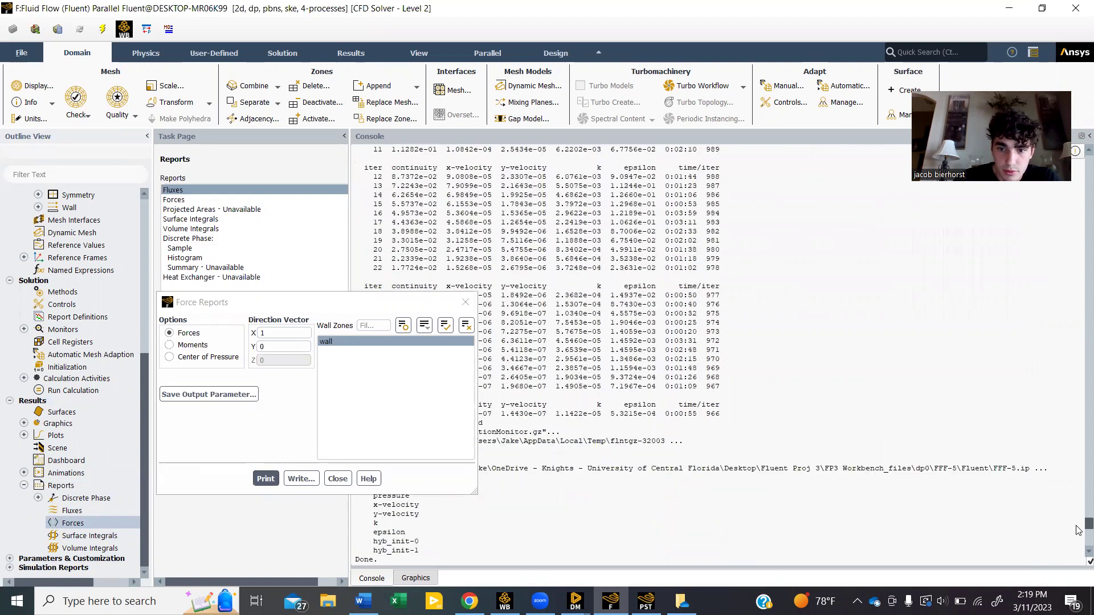
scroll(1078, 530, "down", 9)
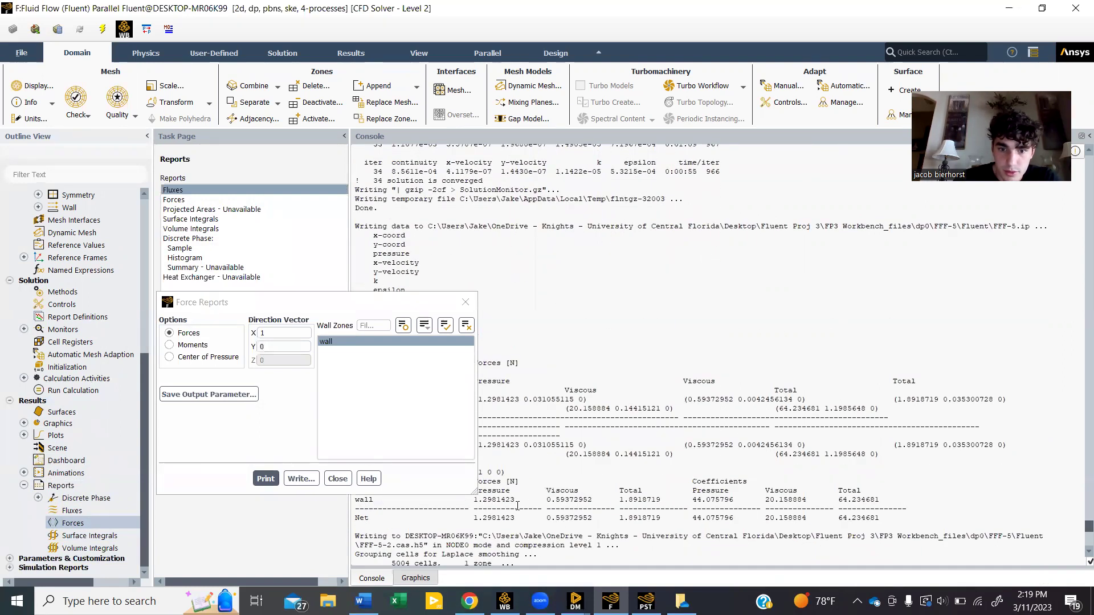
scroll(1060, 516, "down", 12)
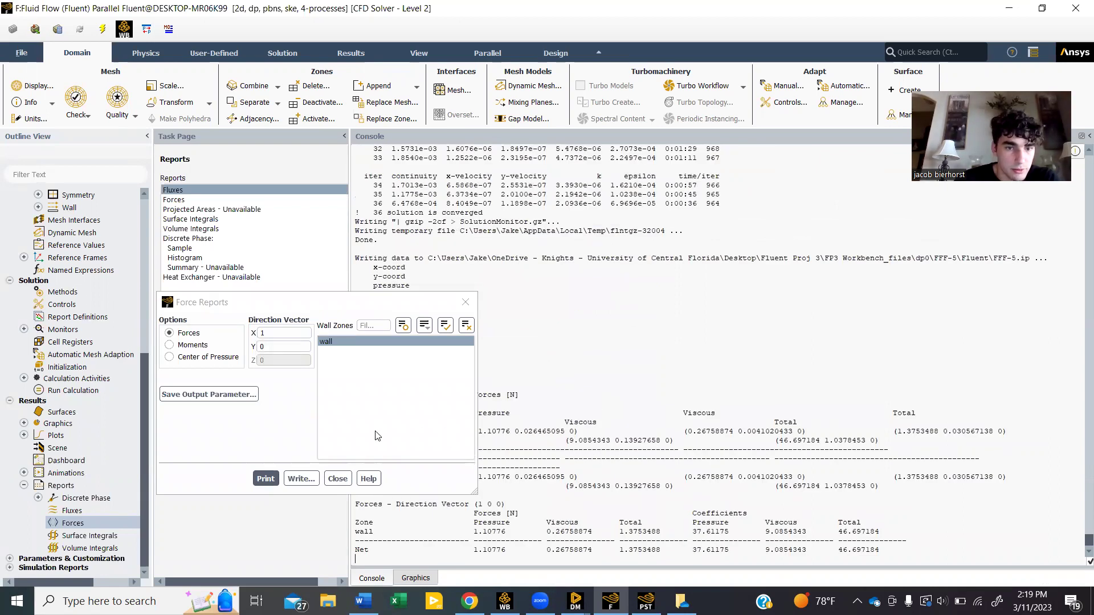
left_click(338, 480)
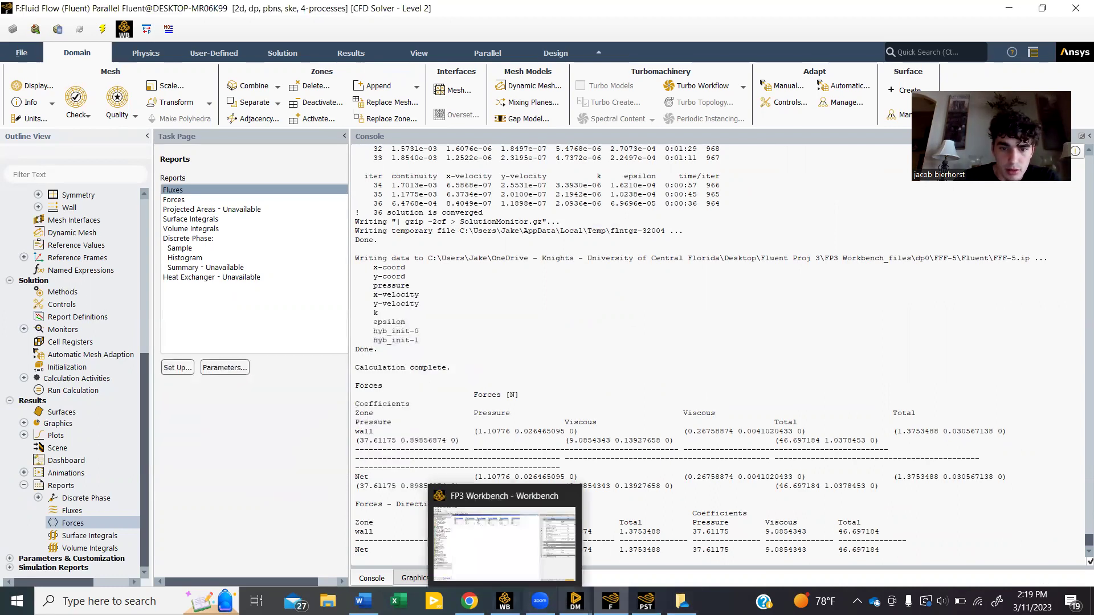
Reload the F6 results in CFD-Post with the new 0.002-viscosity solution data
left_click(504, 601)
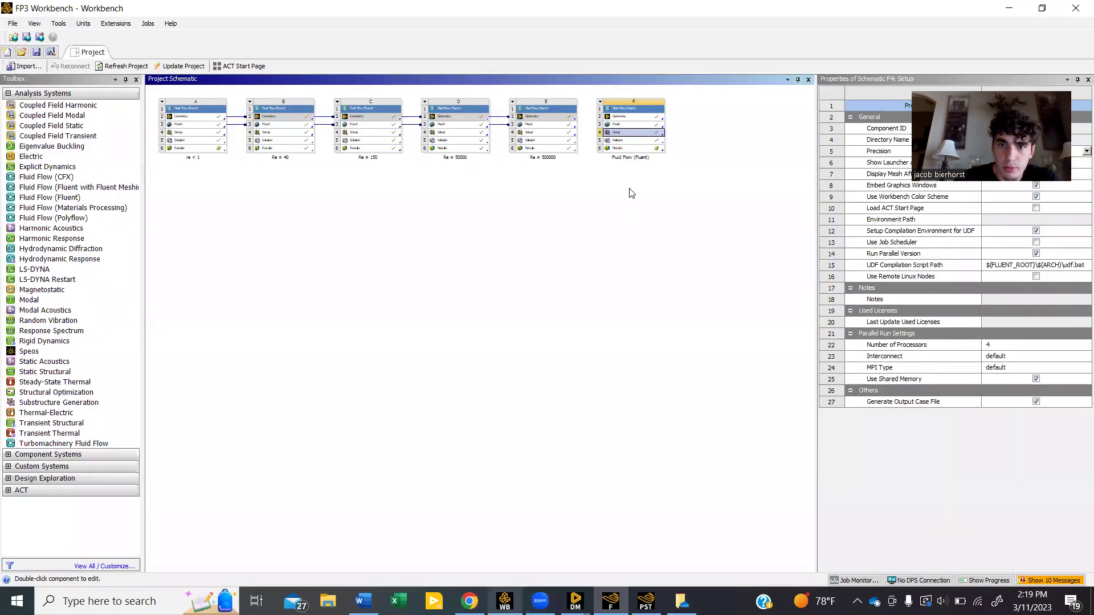
double_click(640, 149)
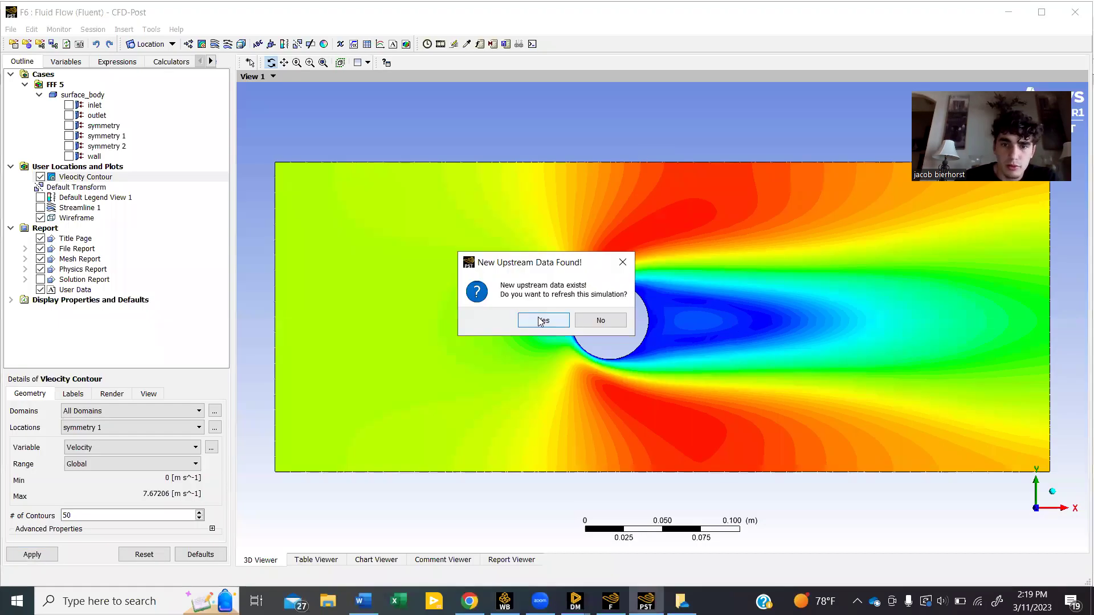
left_click(540, 319)
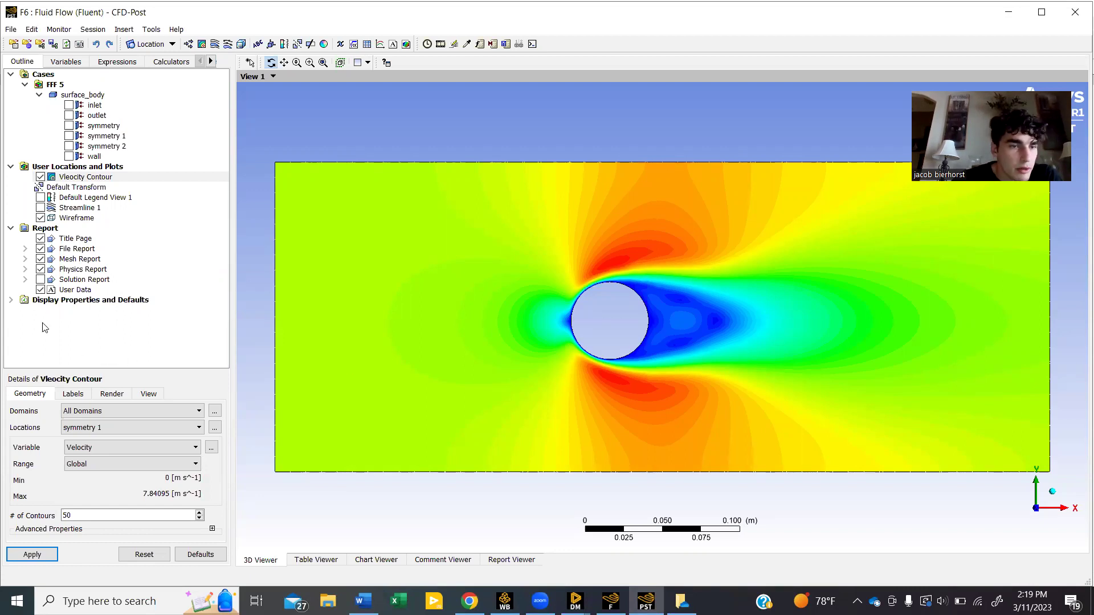
Apply Streamline 1 and hide the velocity contour to zoom in on the twin wake vortices
left_click(40, 207)
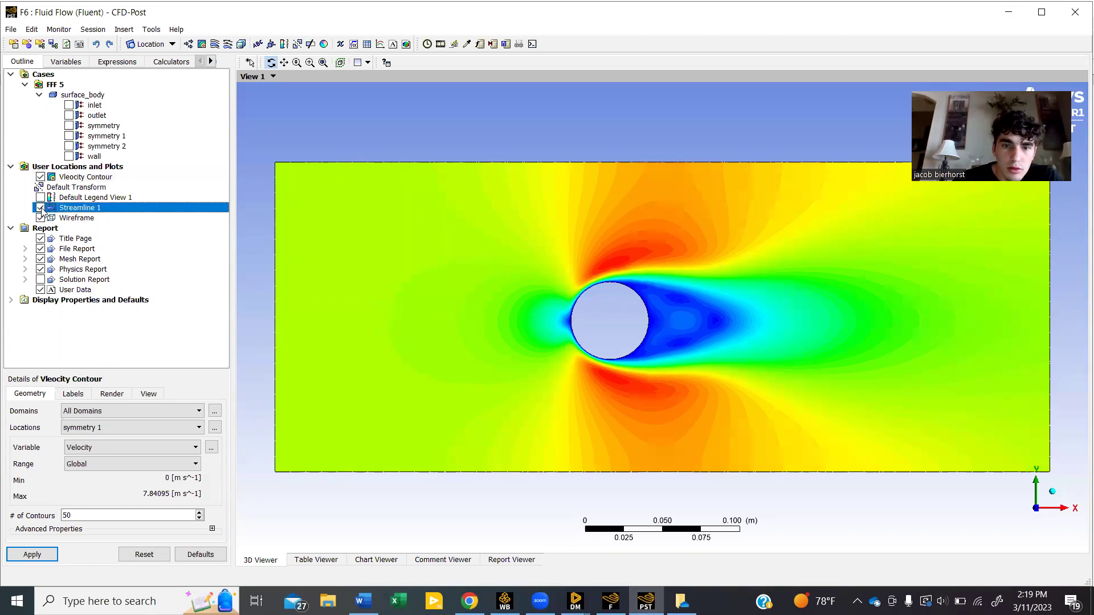
double_click(86, 210)
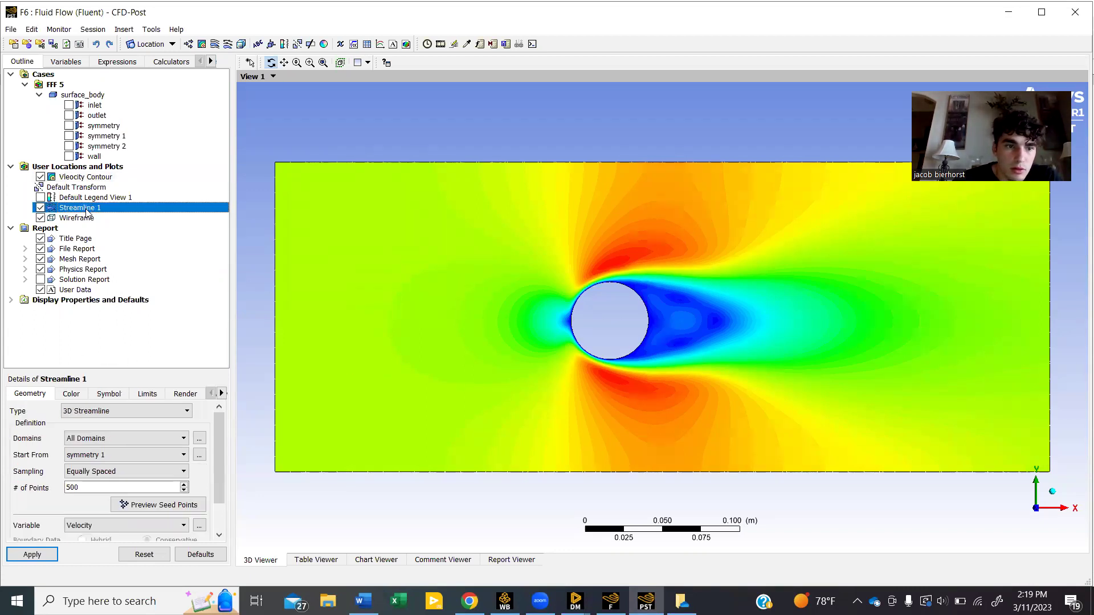
left_click(47, 559)
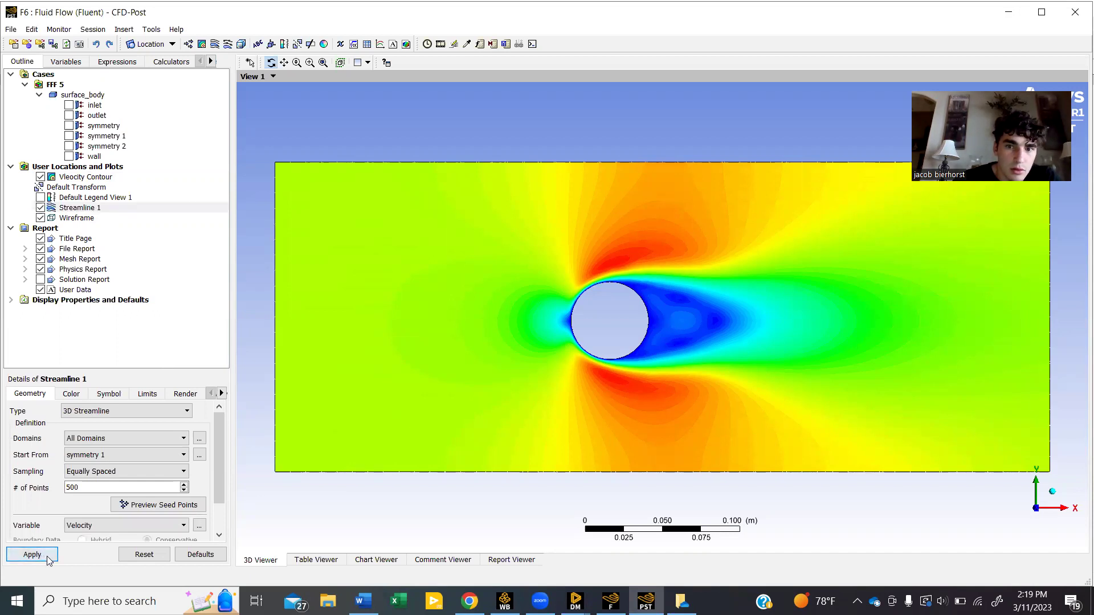
left_click(41, 177)
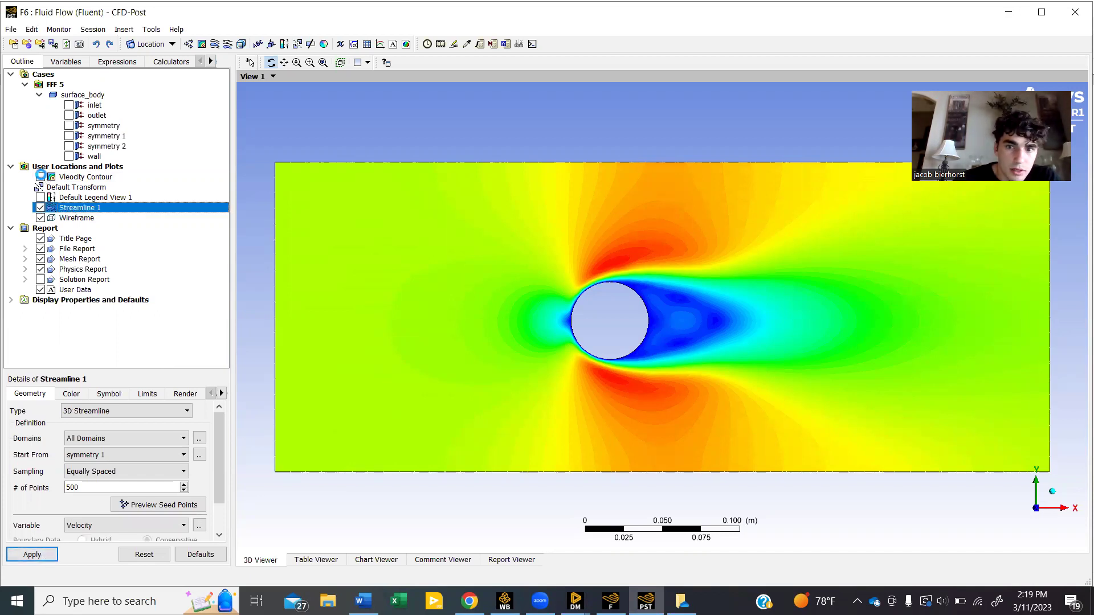
scroll(688, 342, "down", 1)
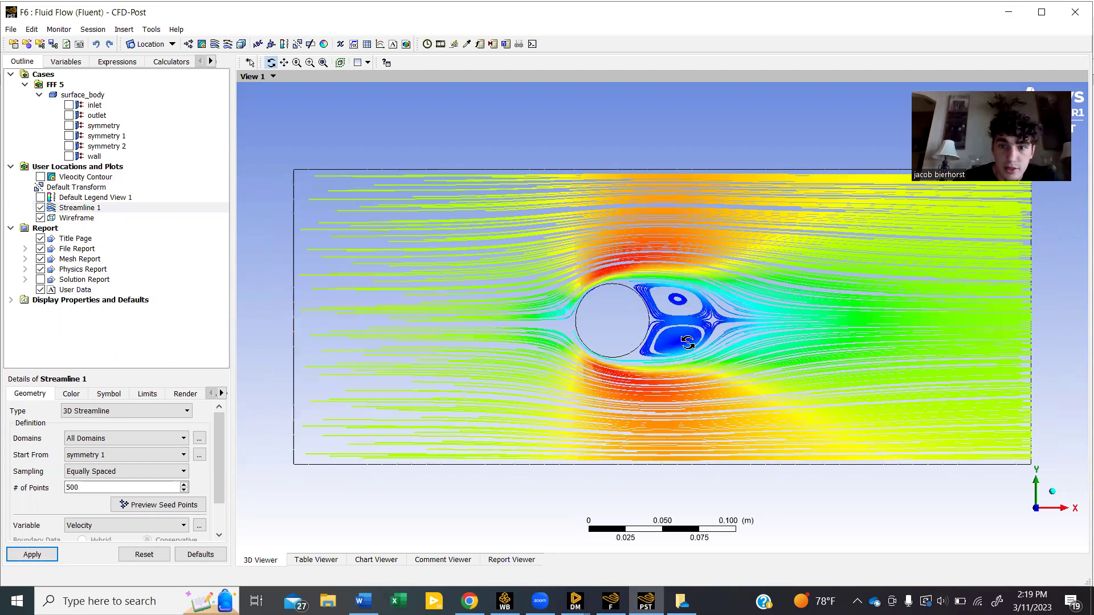
scroll(687, 342, "up", 2)
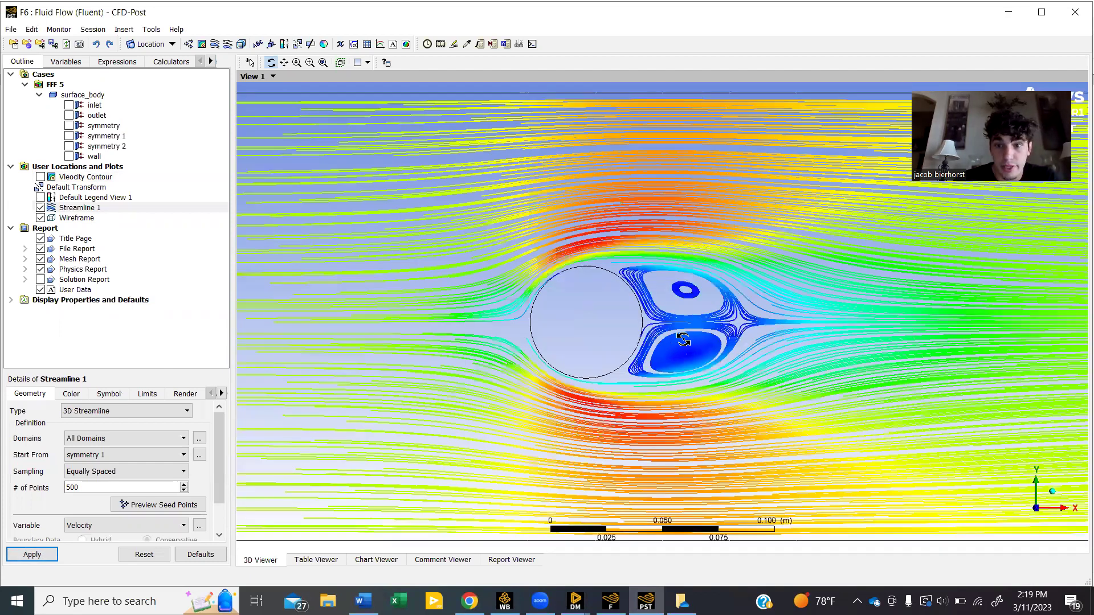
scroll(680, 337, "up", 1)
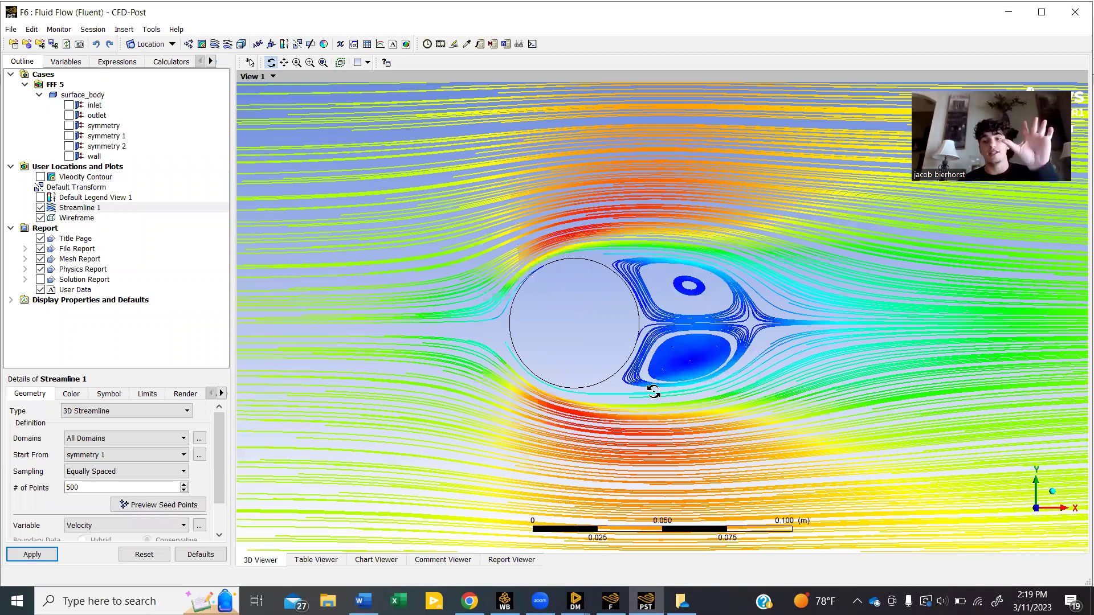
scroll(653, 392, "down", 1)
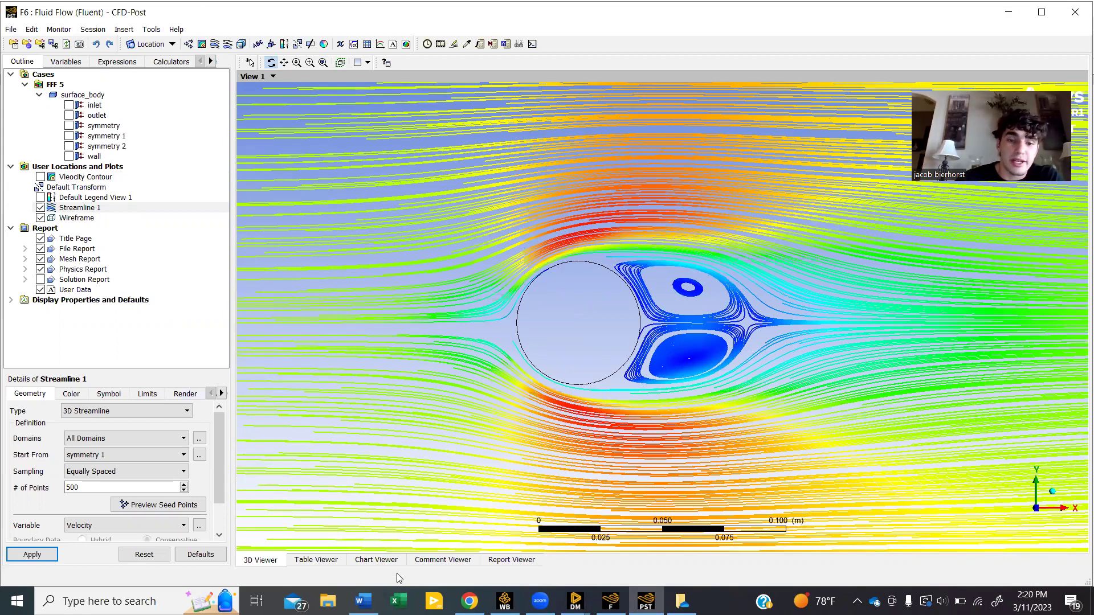
mouse_move(469, 601)
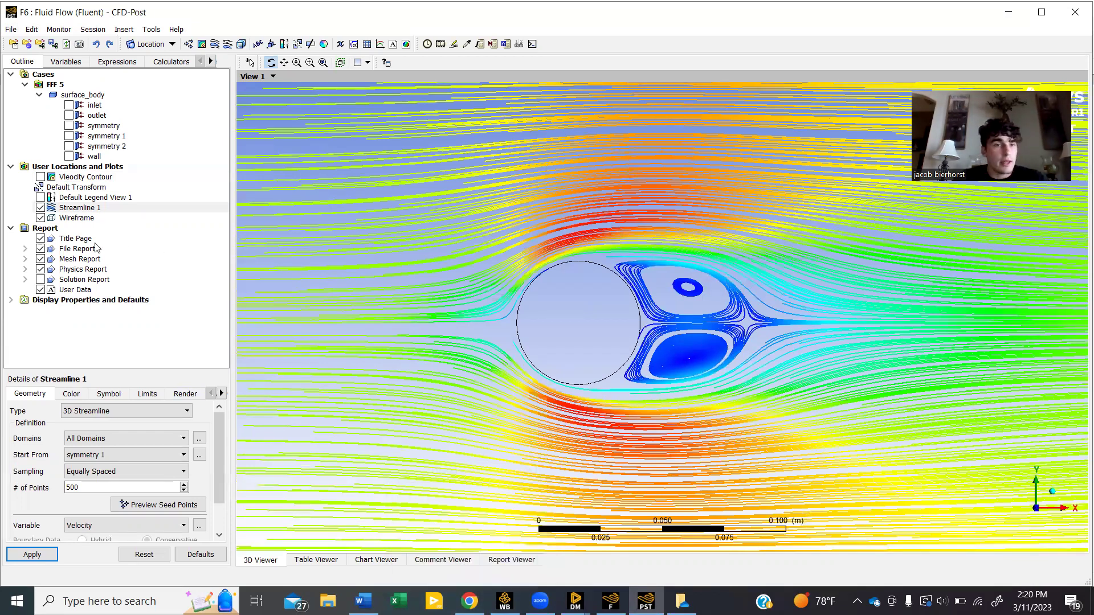
Hide Streamline 1 and turn the Vleocity Contour back on
left_click(40, 207)
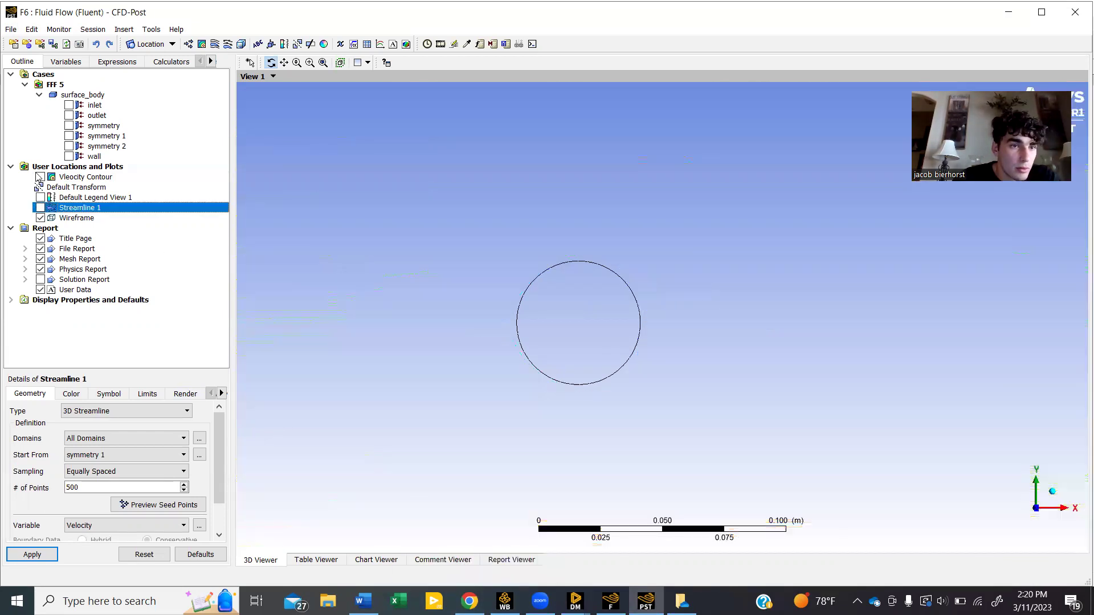
left_click(40, 177)
scroll(525, 290, "down", 2)
scroll(420, 308, "down", 1)
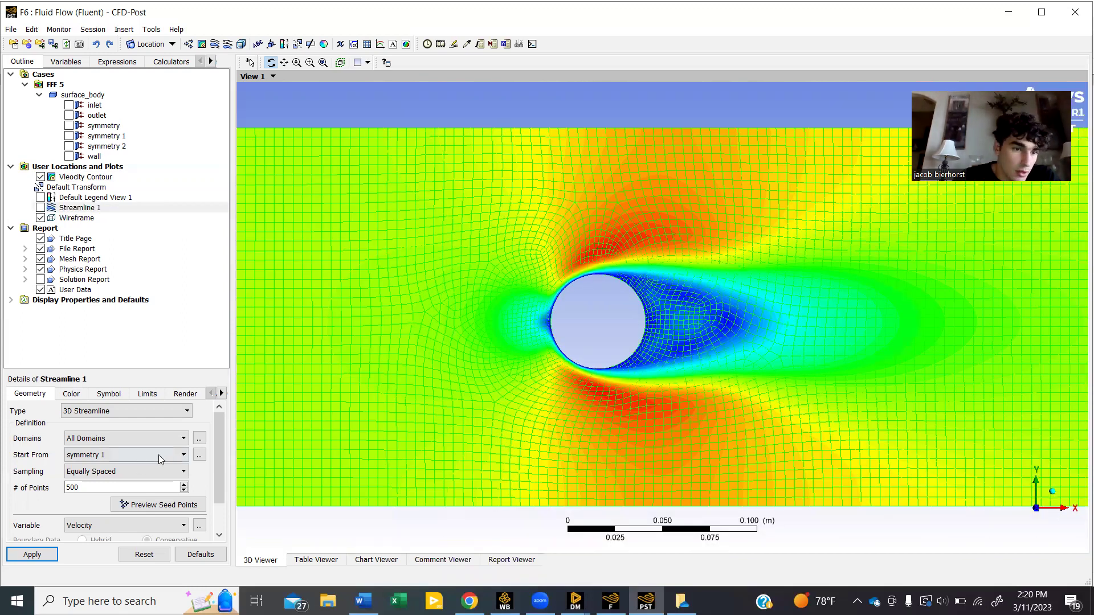
Switch the contour variable to Pressure (-24.7278 to 22.6254 Pa) and return to Workbench
left_click(74, 177)
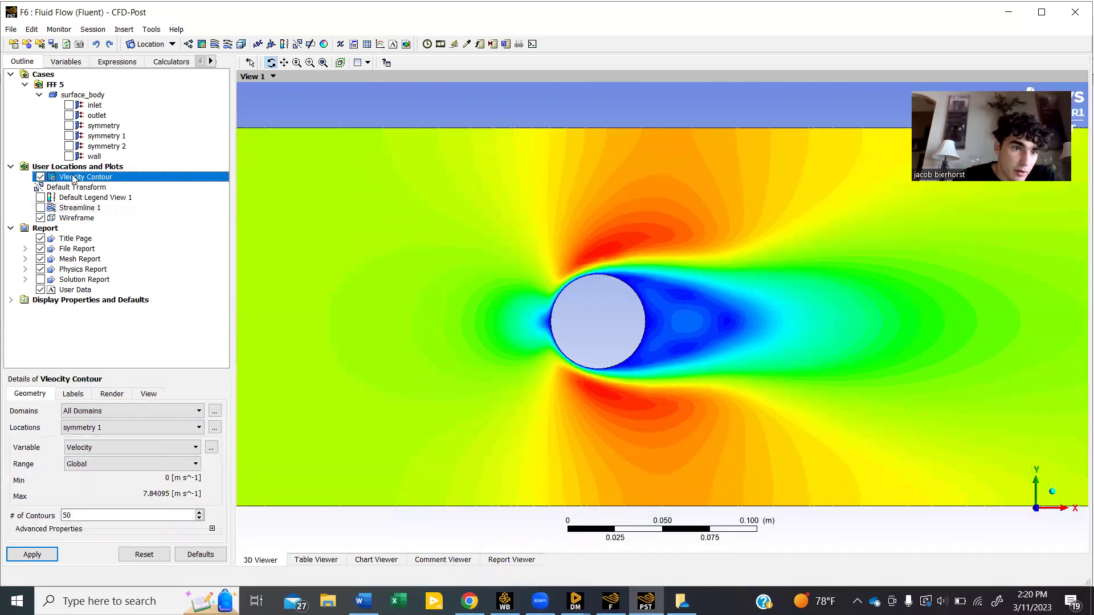
left_click(194, 450)
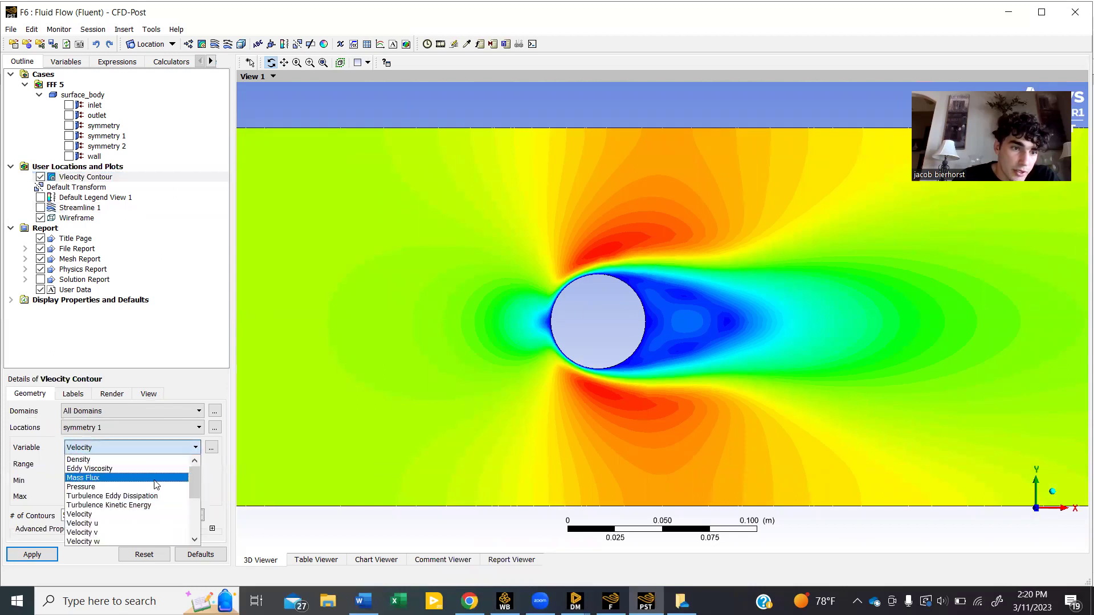
left_click(152, 484)
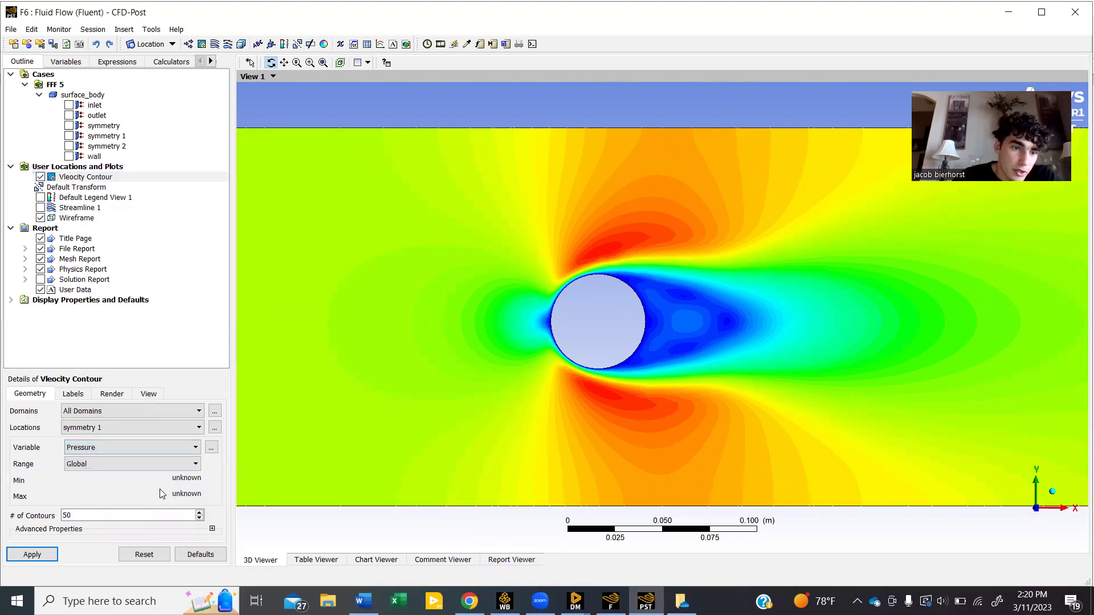
left_click(53, 553)
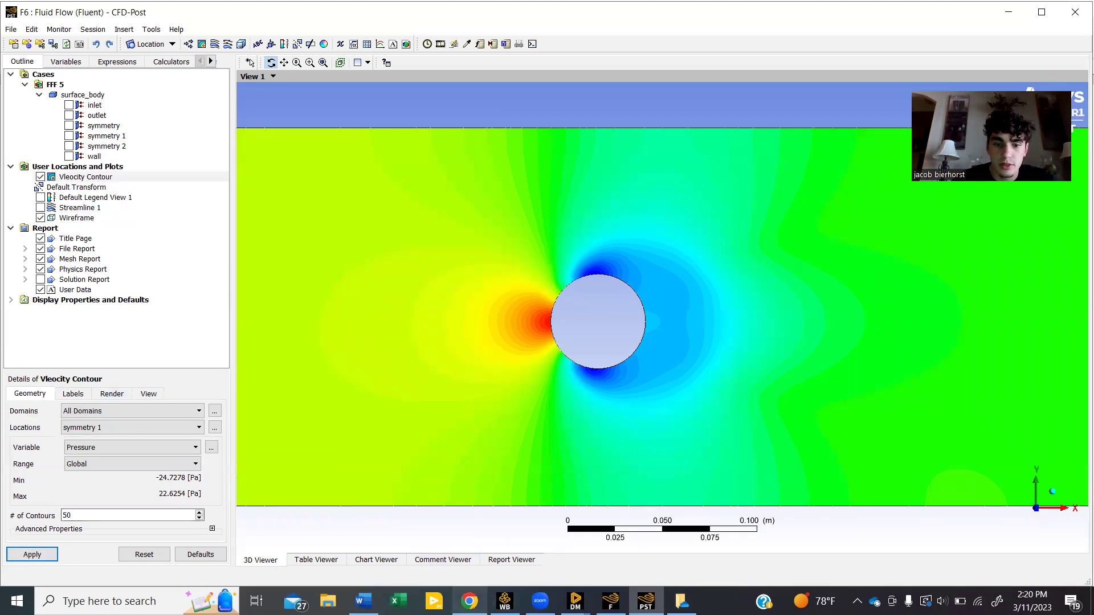
left_click(505, 601)
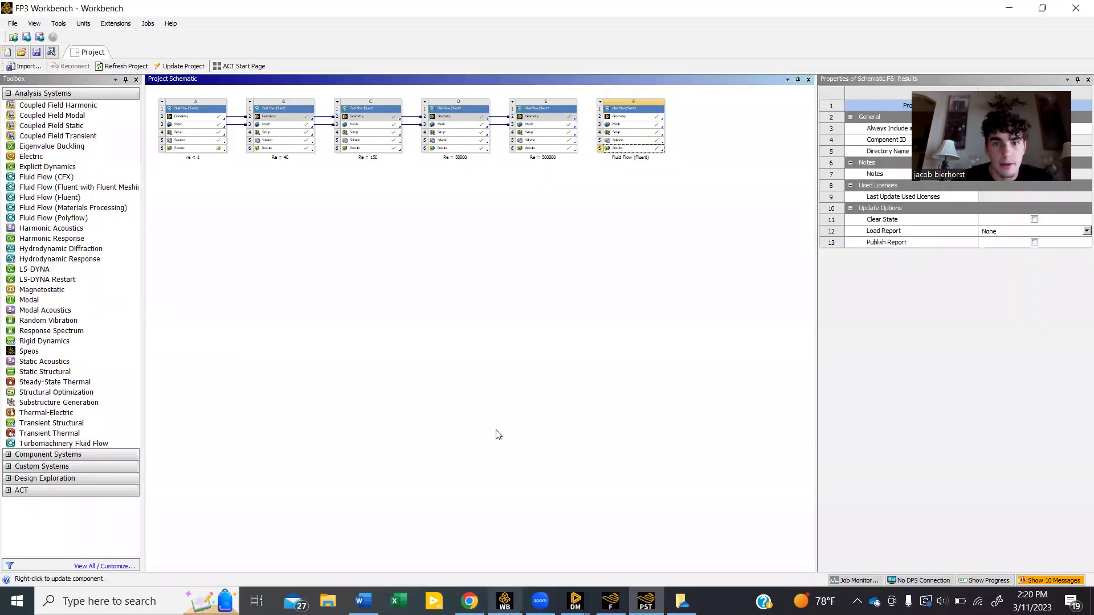
Open the next case's Fluent solution setup, then bring up the Canvas assignment page
double_click(651, 139)
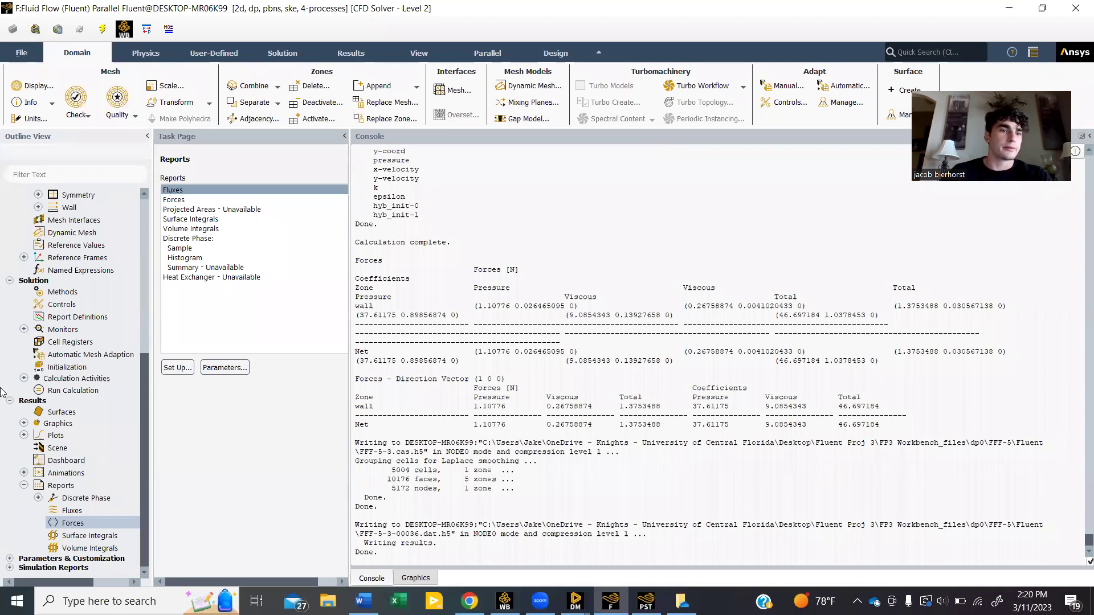
scroll(71, 400, "up", 7)
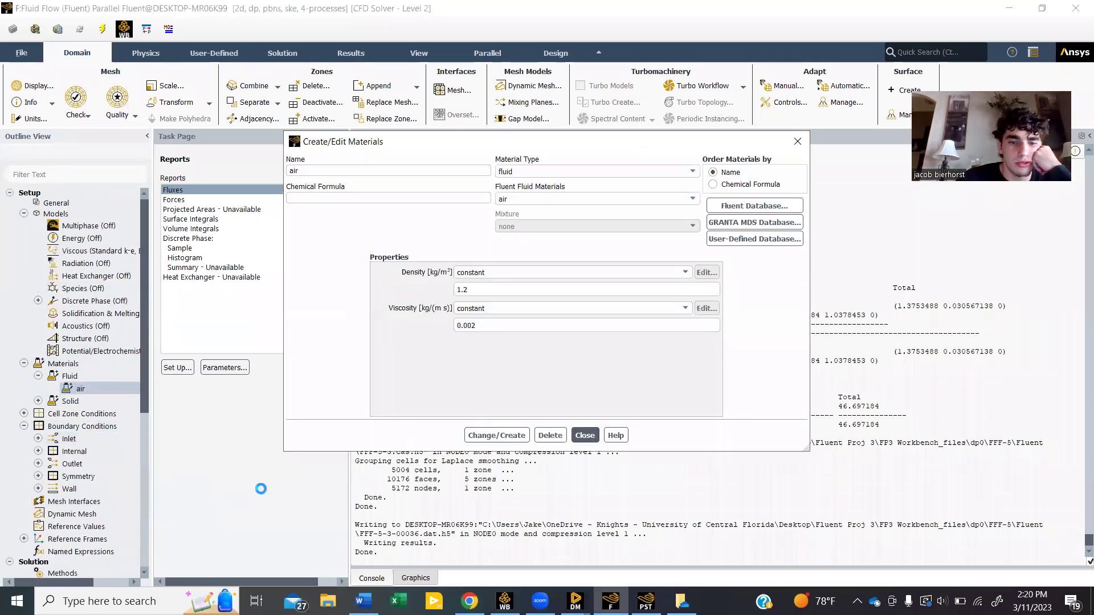
left_click(467, 599)
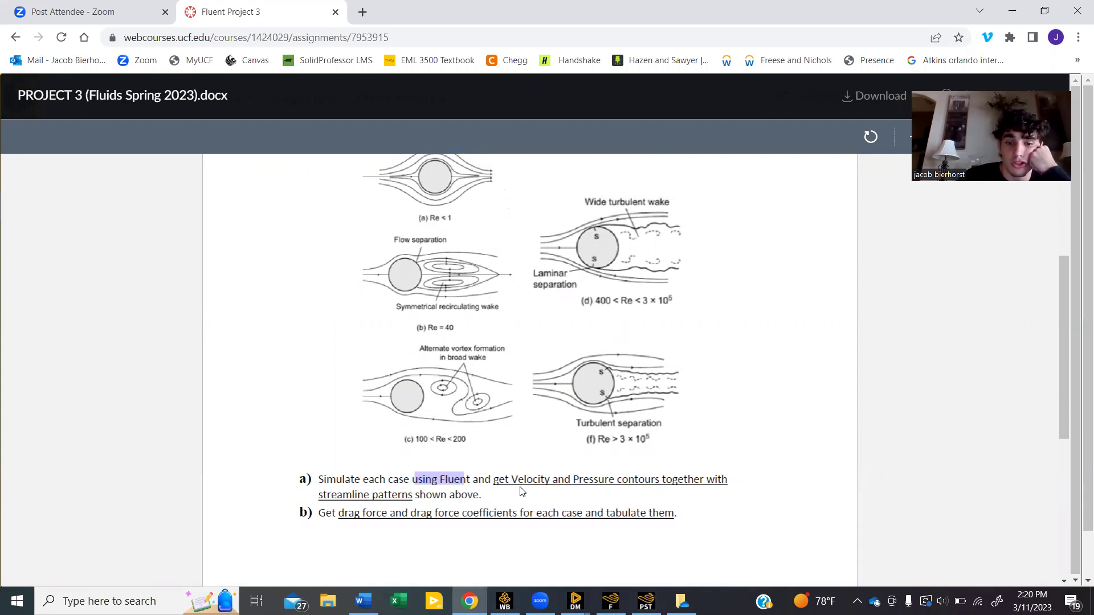
Go from the assignment page back to Workbench and Fluent's air material properties
mouse_move(561, 594)
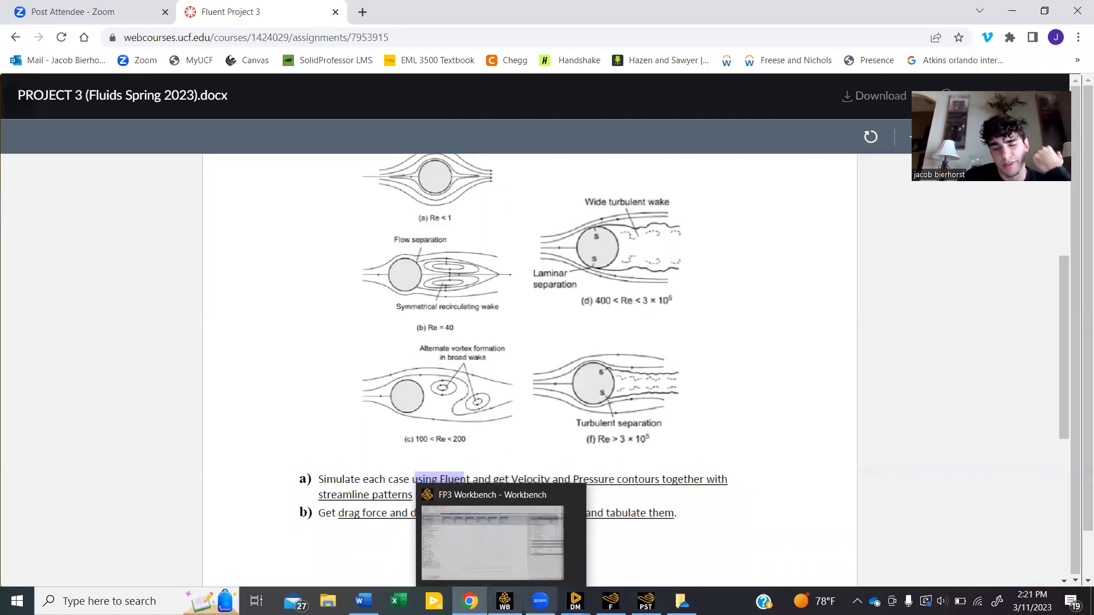
mouse_move(645, 601)
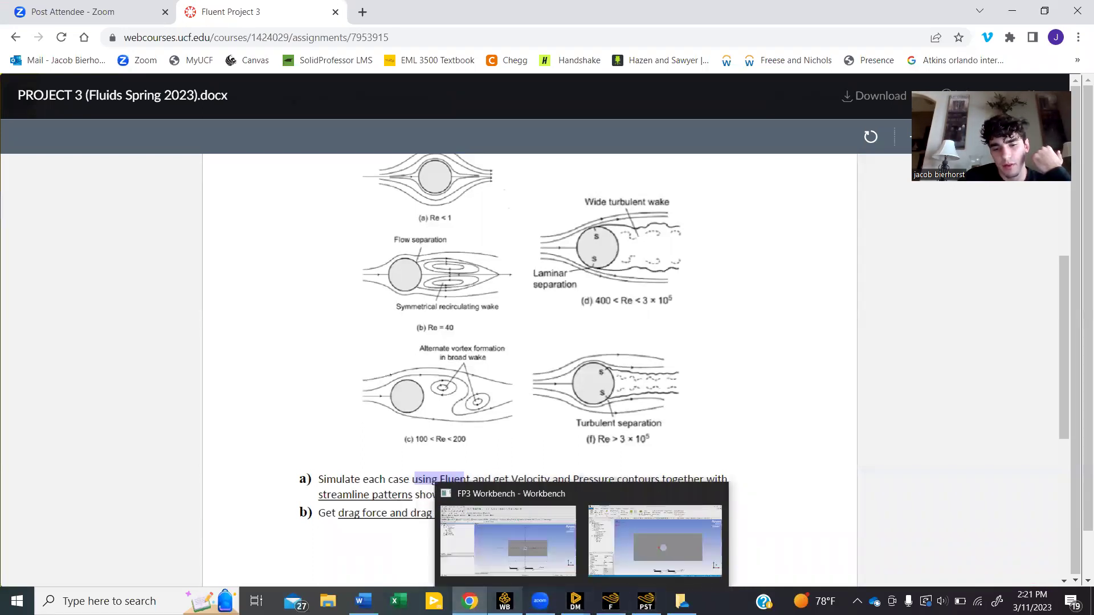
left_click(593, 542)
left_click(610, 601)
Change air viscosity from 0.002 to 0.000006 kg/(m·s), apply it, and close Materials
left_click(505, 328)
key("BackSpace")
key("BackSpace")
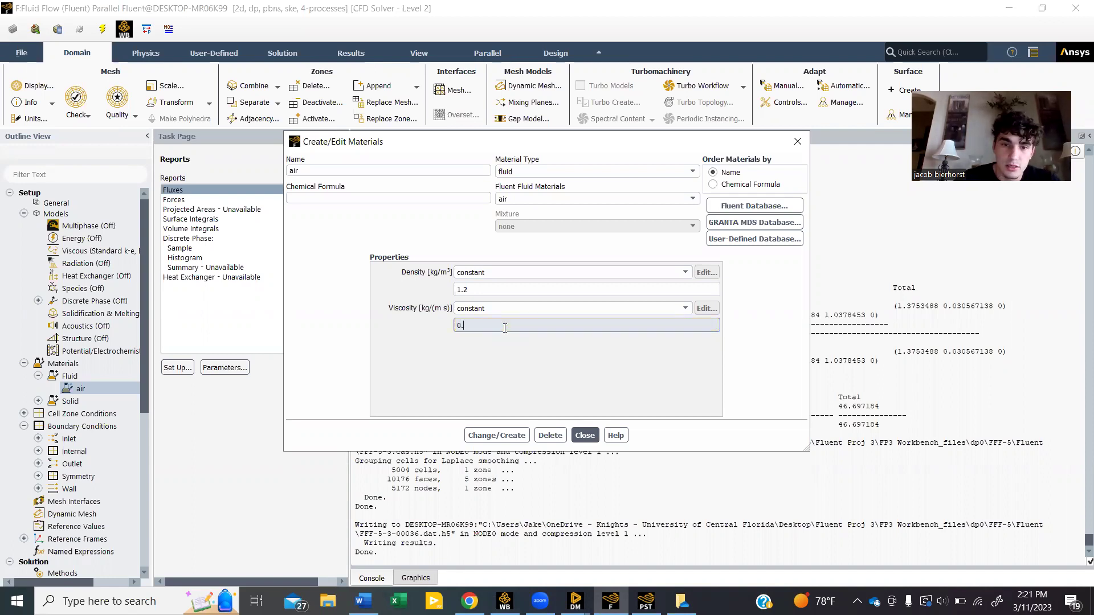
type("0000")
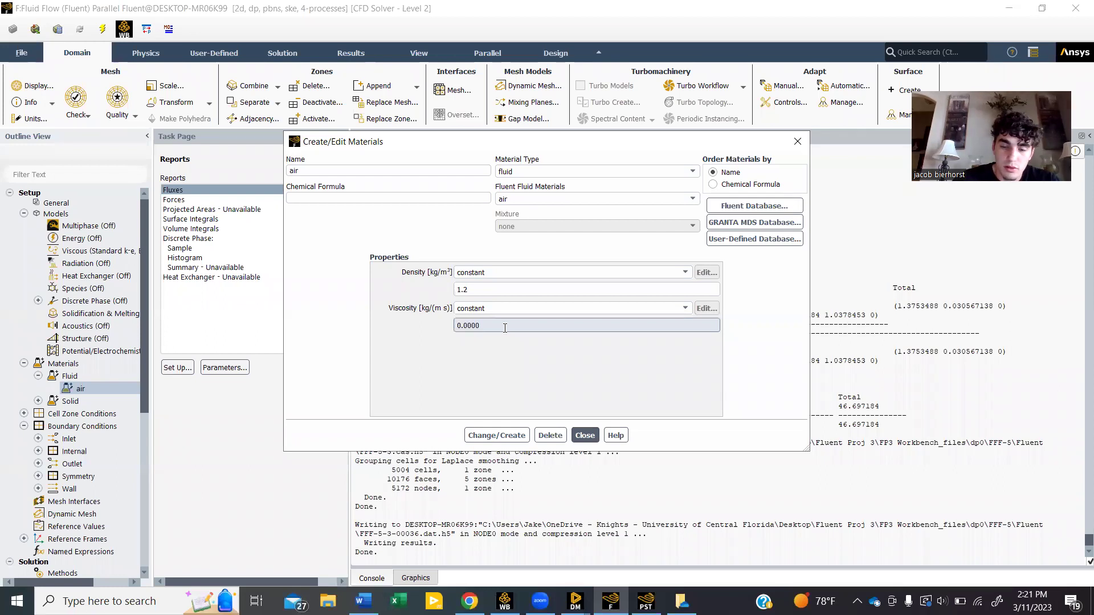
type("06")
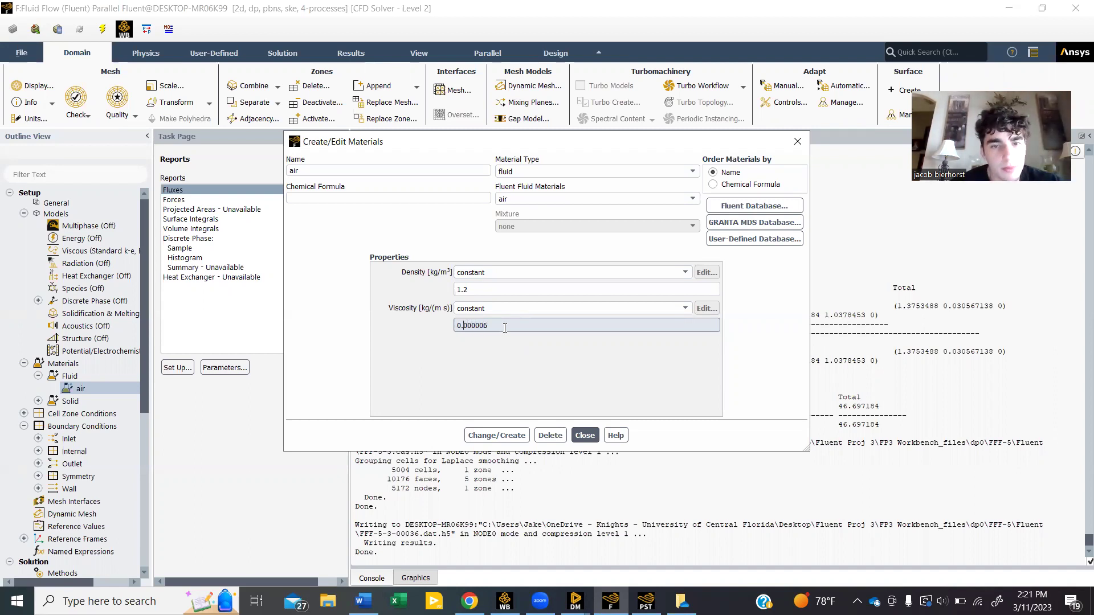
key("Right")
key("Right")
key("Right")
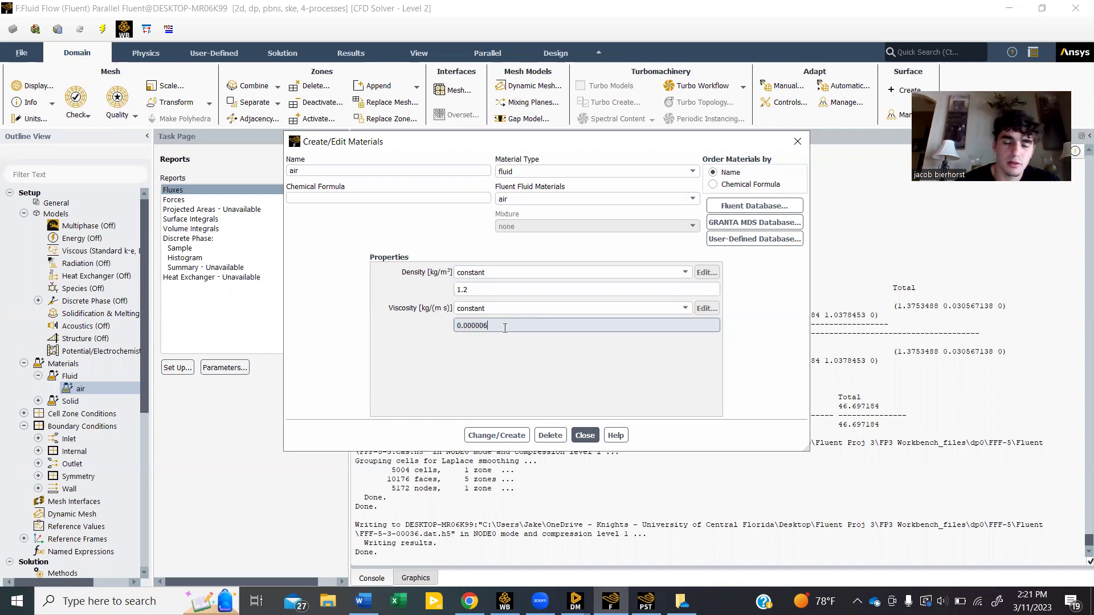
left_click(495, 435)
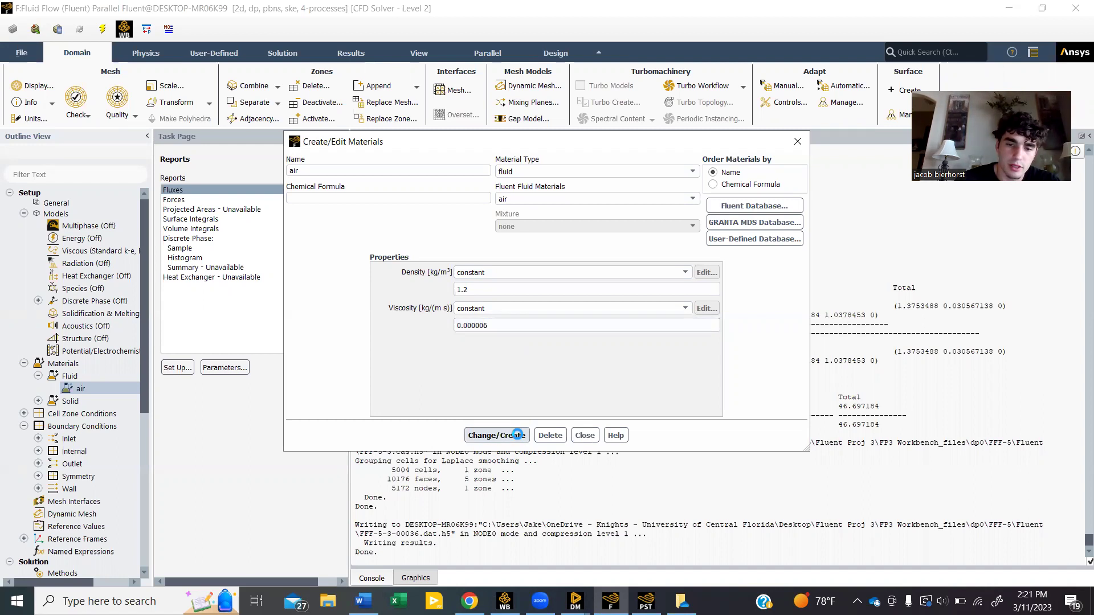
left_click(578, 436)
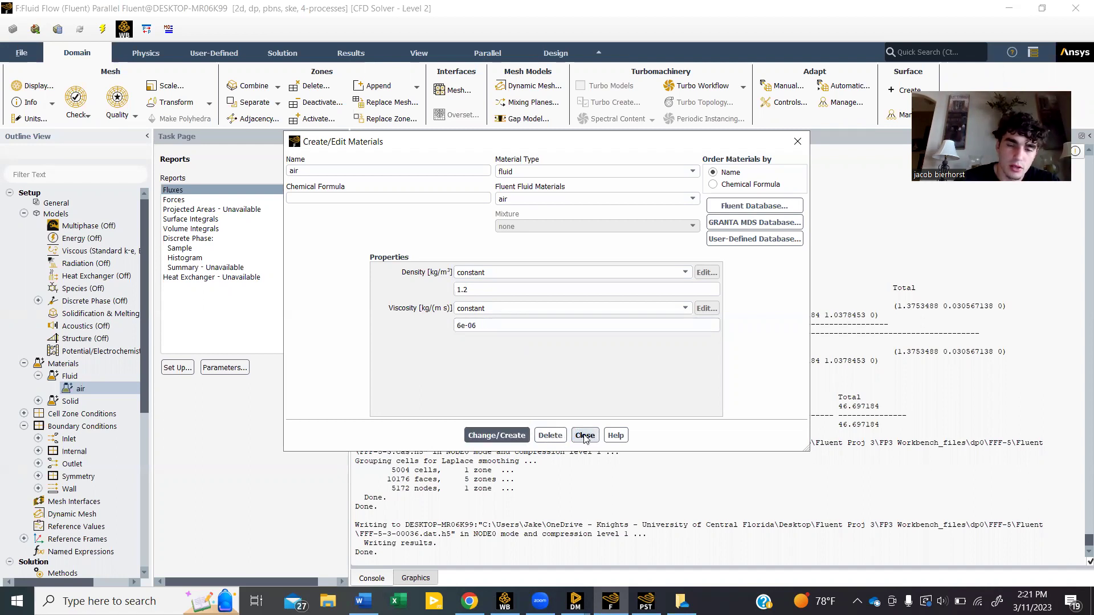
Close the materials editor, check the reference frame and reference values, and open Run Calculation
left_click(584, 435)
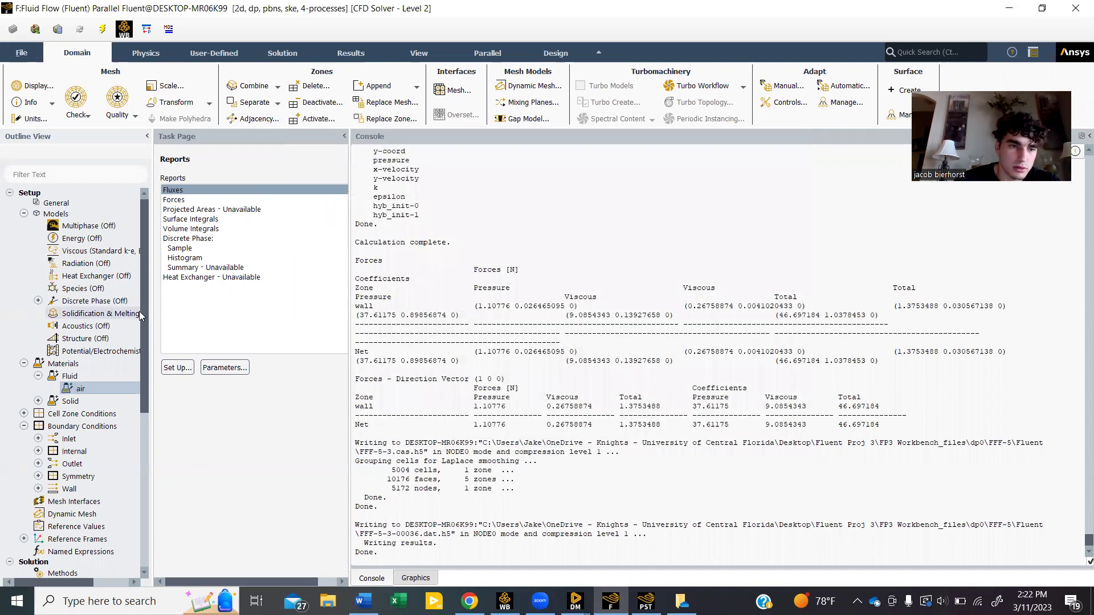
scroll(115, 373, "down", 7)
scroll(143, 519, "down", 1)
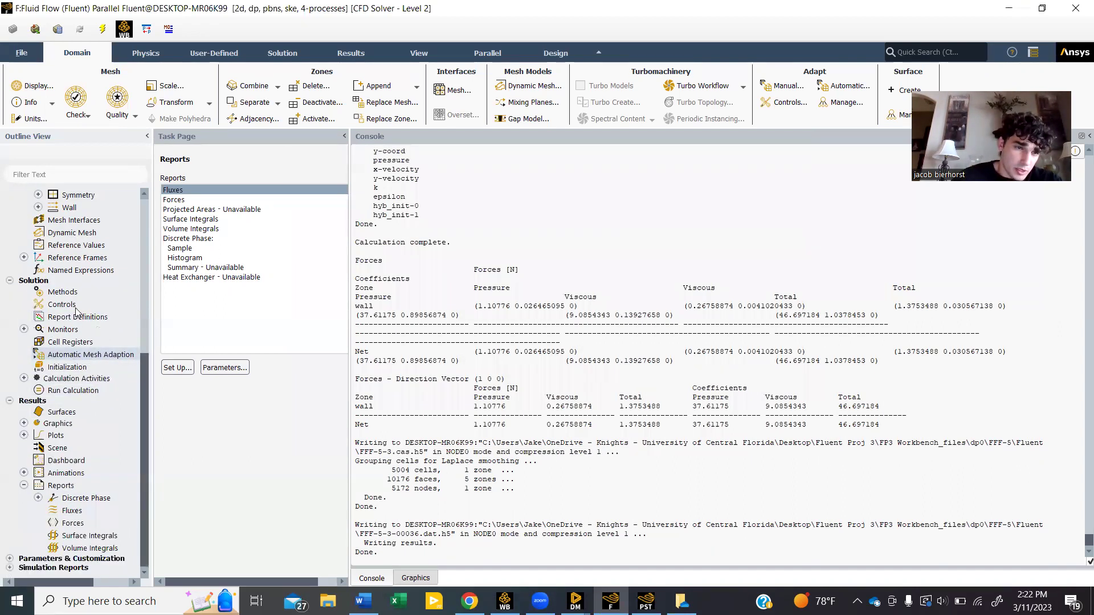
double_click(89, 260)
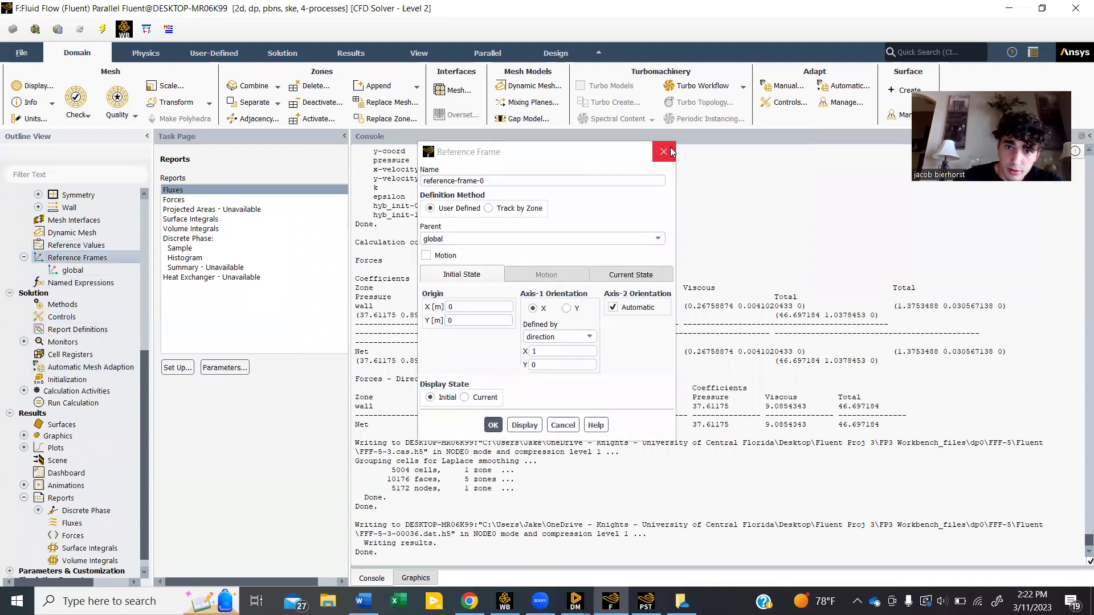
key("Escape")
double_click(66, 247)
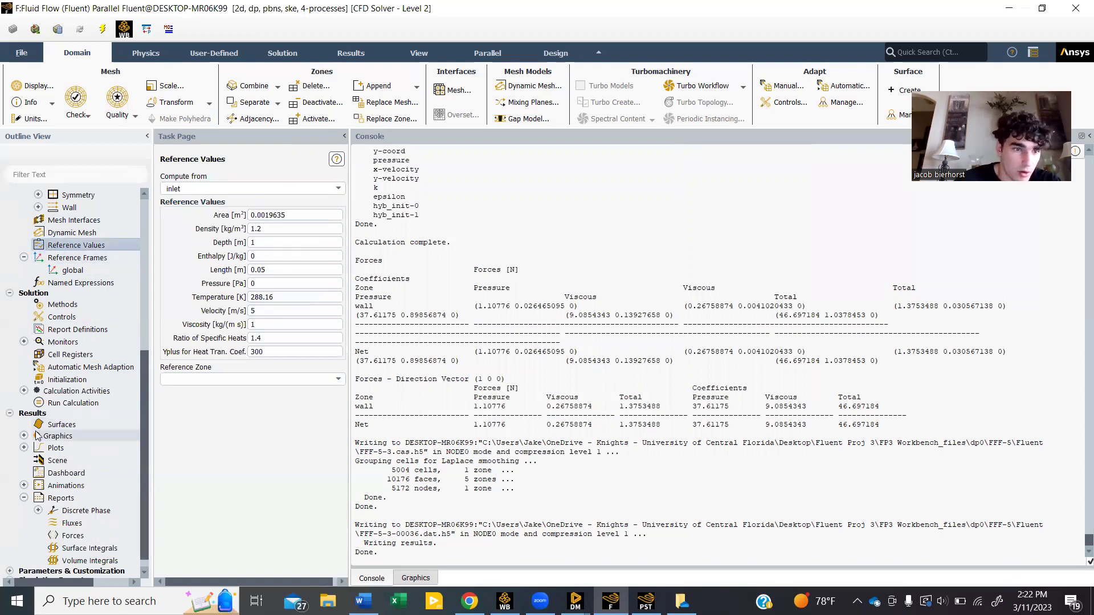
scroll(59, 425, "down", 1)
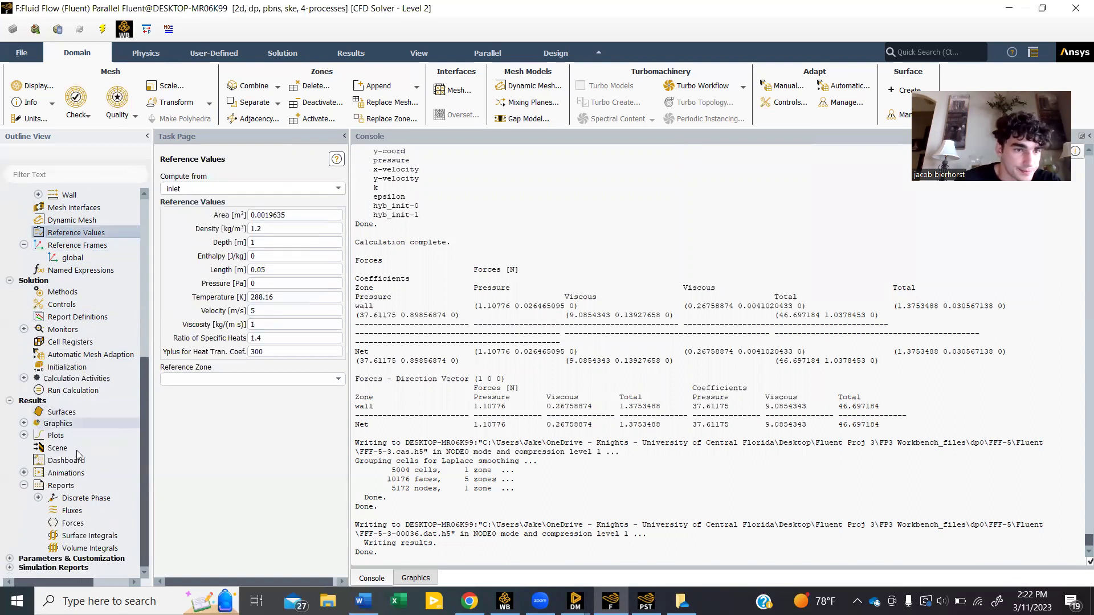
double_click(73, 391)
Calculate with settings changes for this run only, converging at iteration 98
left_click(313, 448)
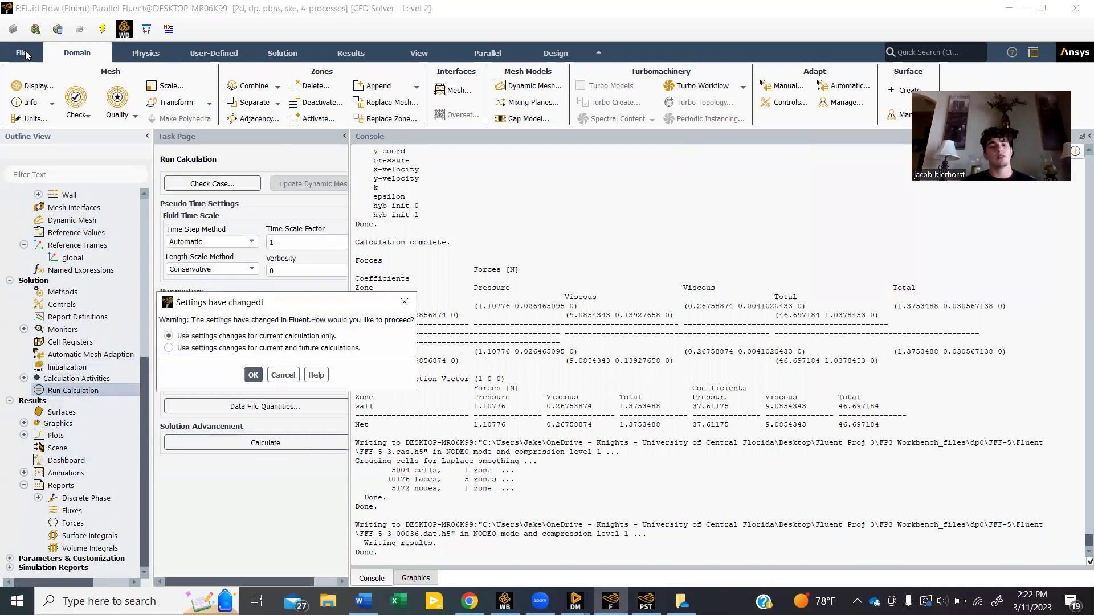
left_click(252, 376)
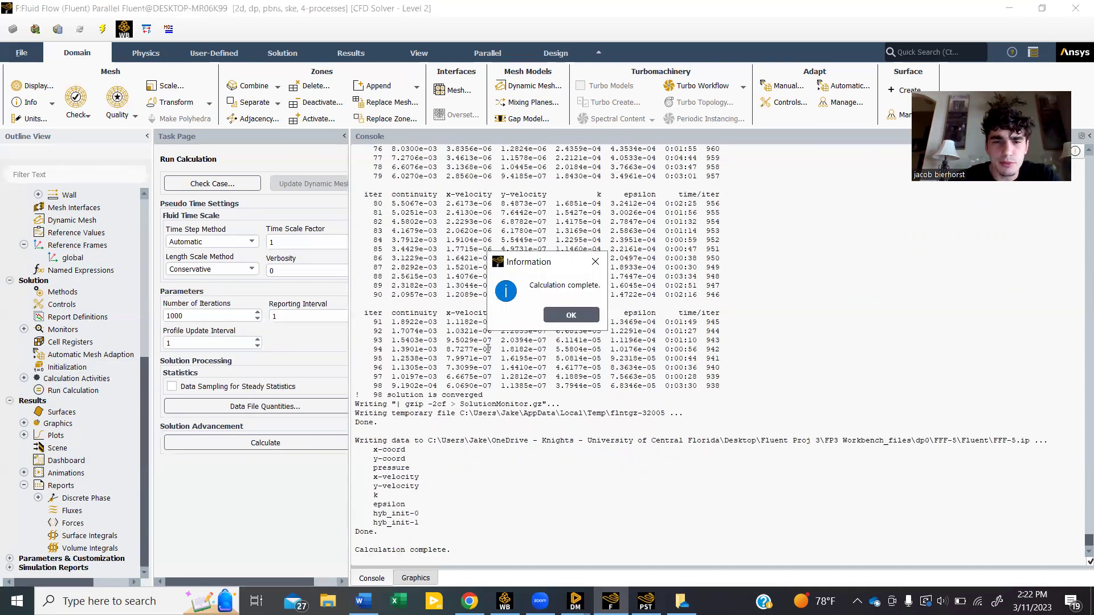
left_click(559, 312)
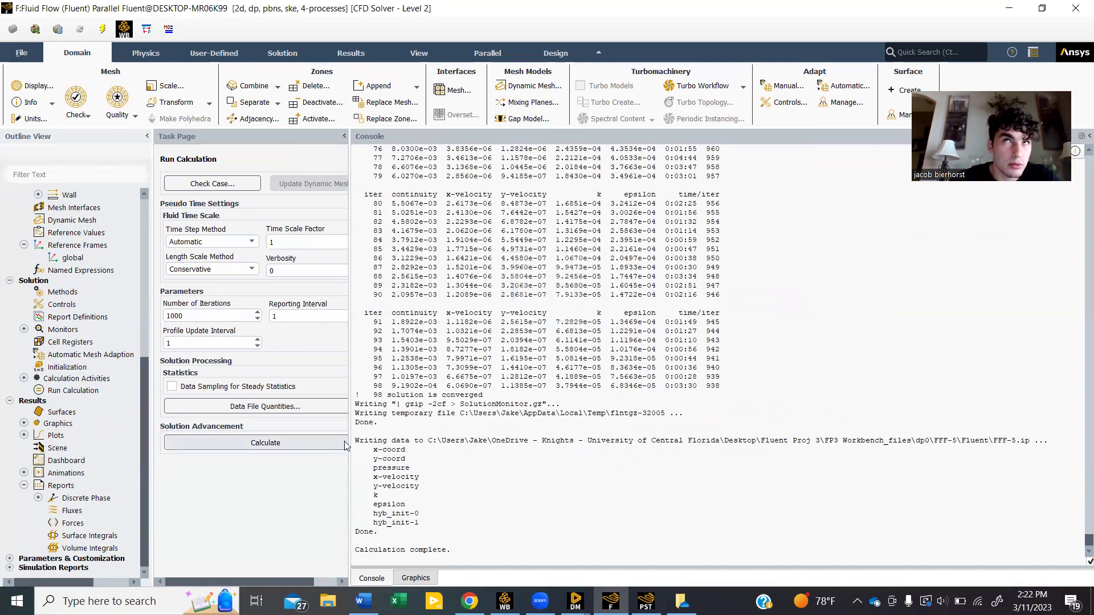
Print the wall forces (Net total 0.31987293 N) and select the new Net row in the console
double_click(74, 523)
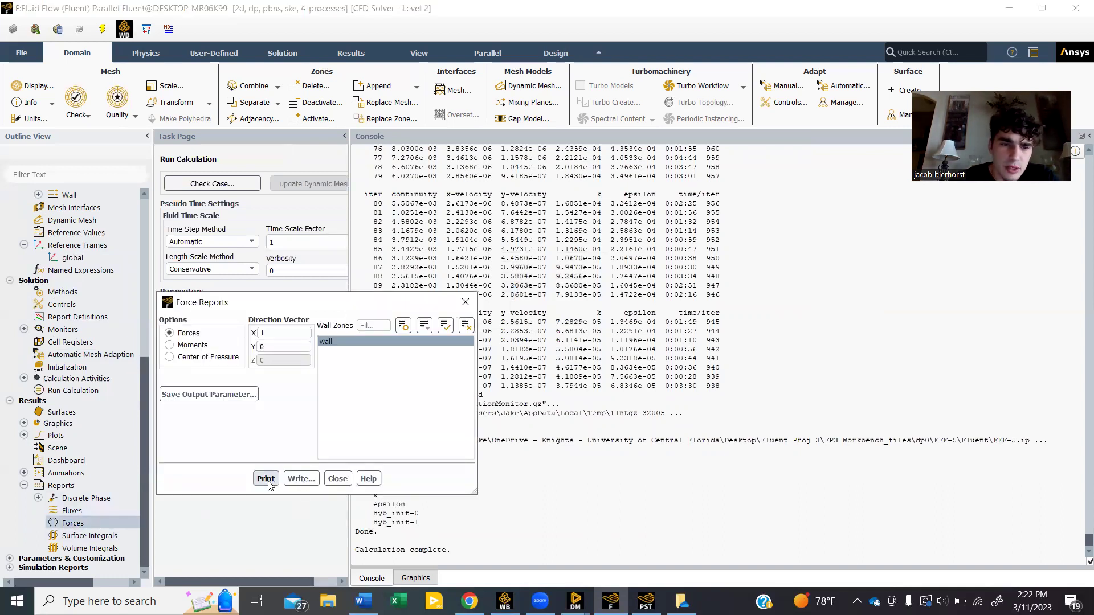
left_click(266, 479)
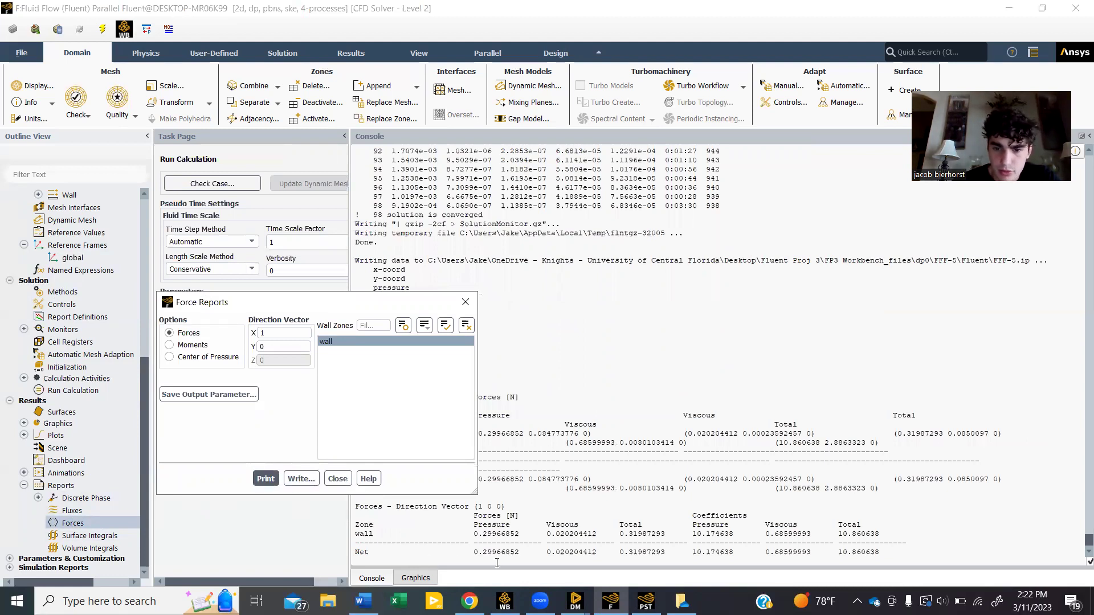
left_click(338, 478)
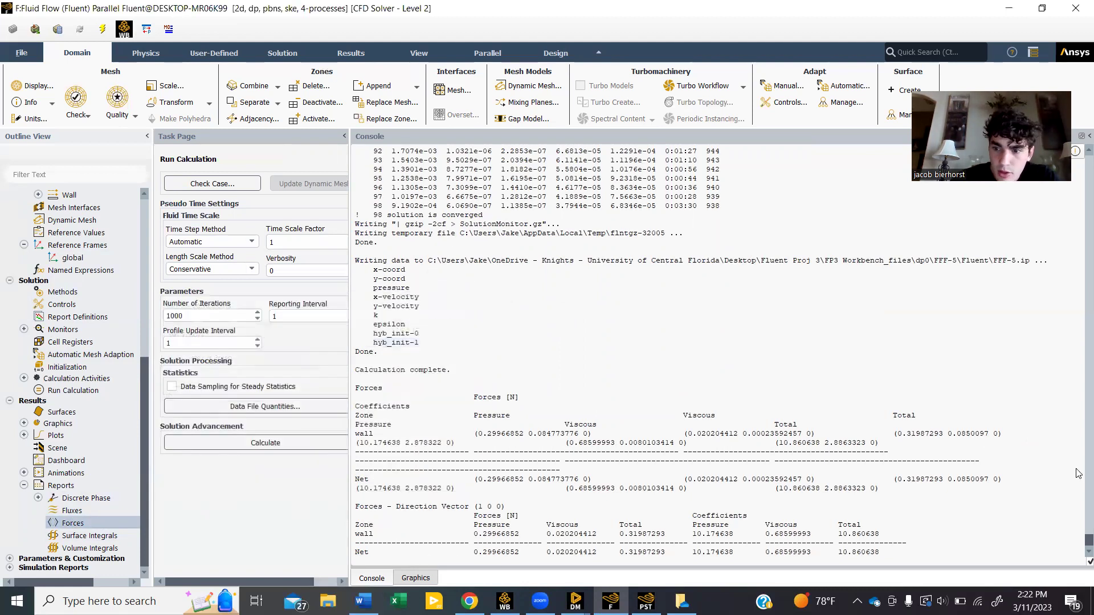
scroll(472, 404, "up", 20)
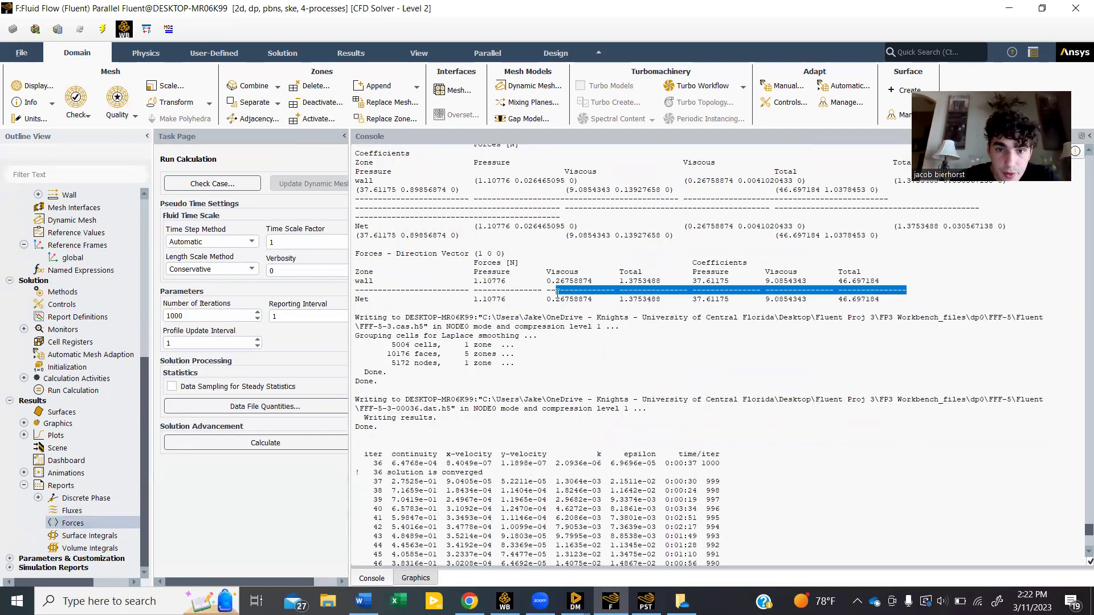
triple_click(528, 301)
scroll(740, 428, "down", 20)
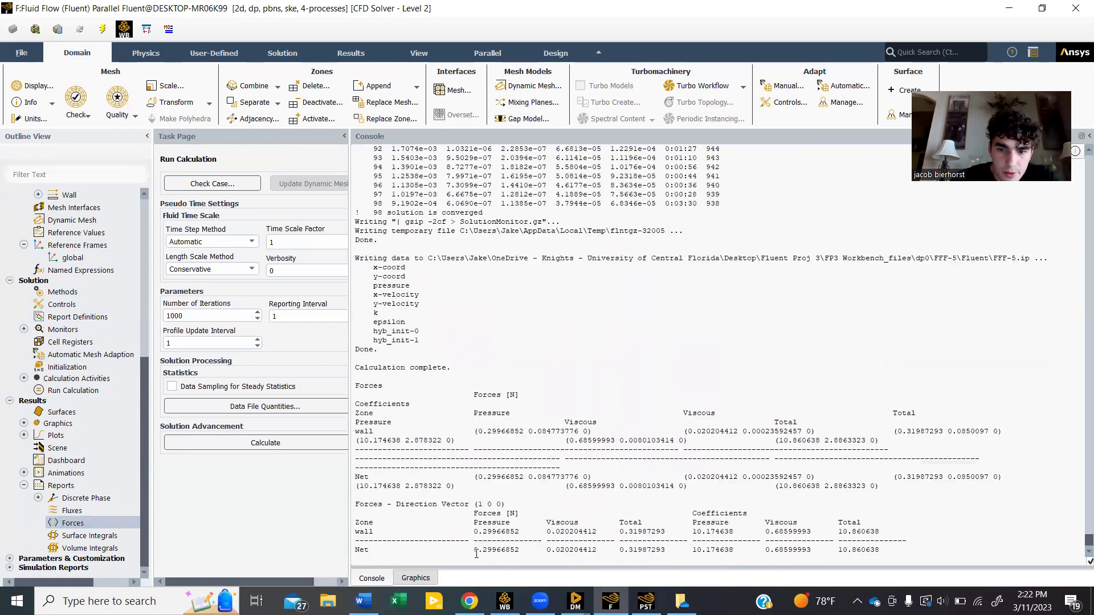
left_click_drag(475, 551, 686, 557)
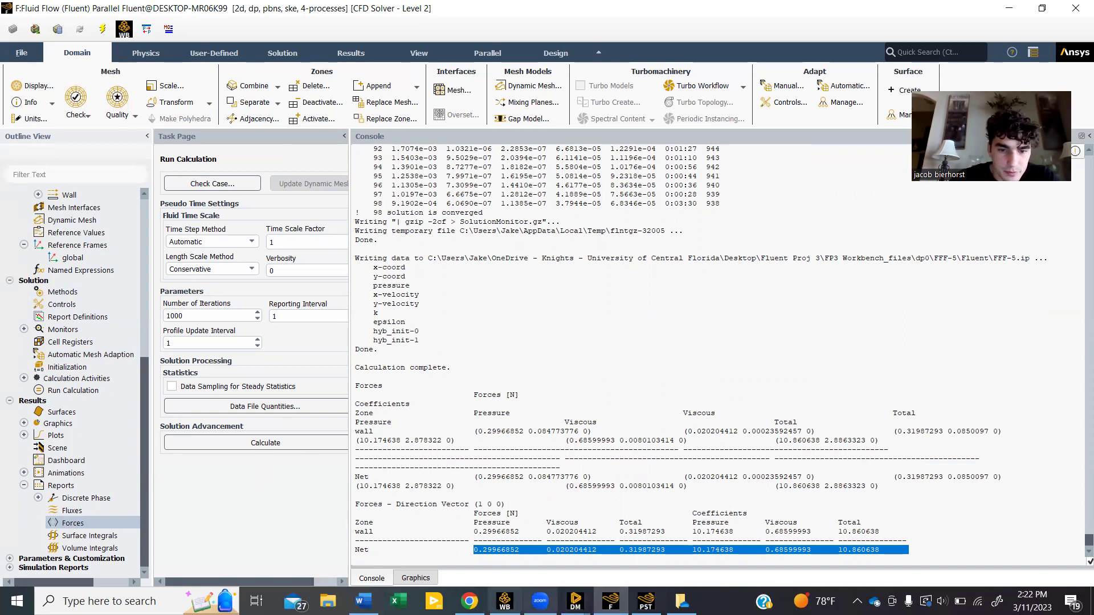
mouse_move(504, 601)
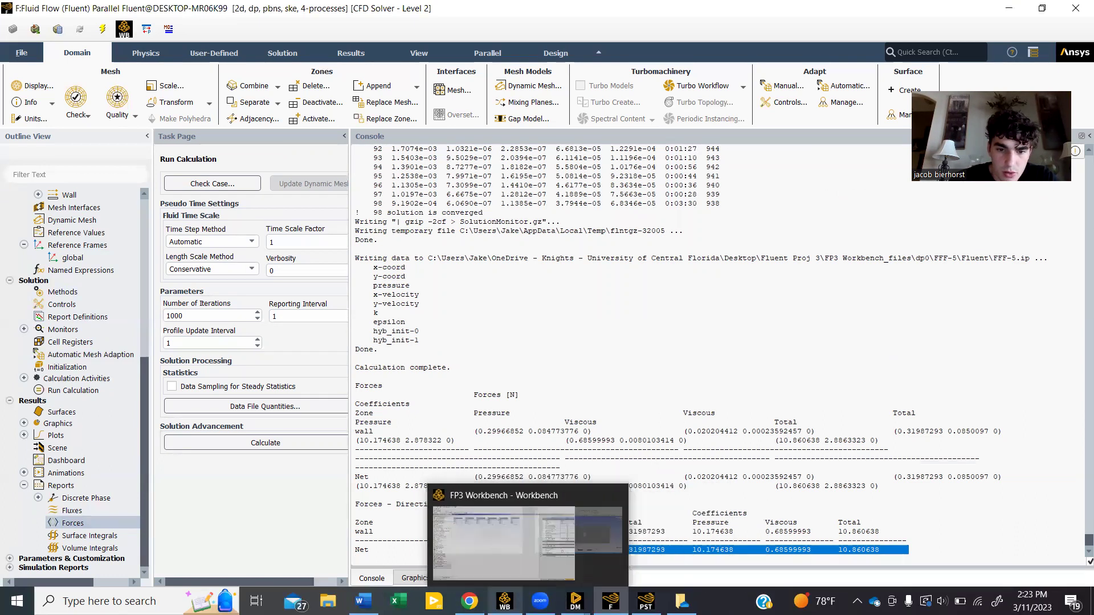
Open the 6e-06-viscosity case's Results in CFD-Post with updated data reloaded
left_click(512, 564)
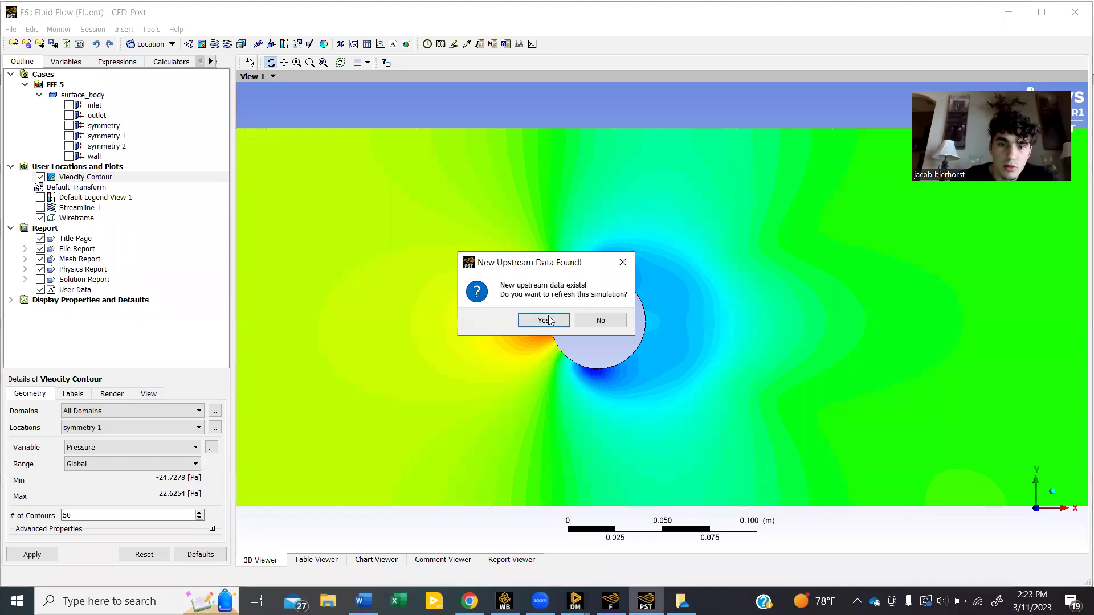
left_click(548, 320)
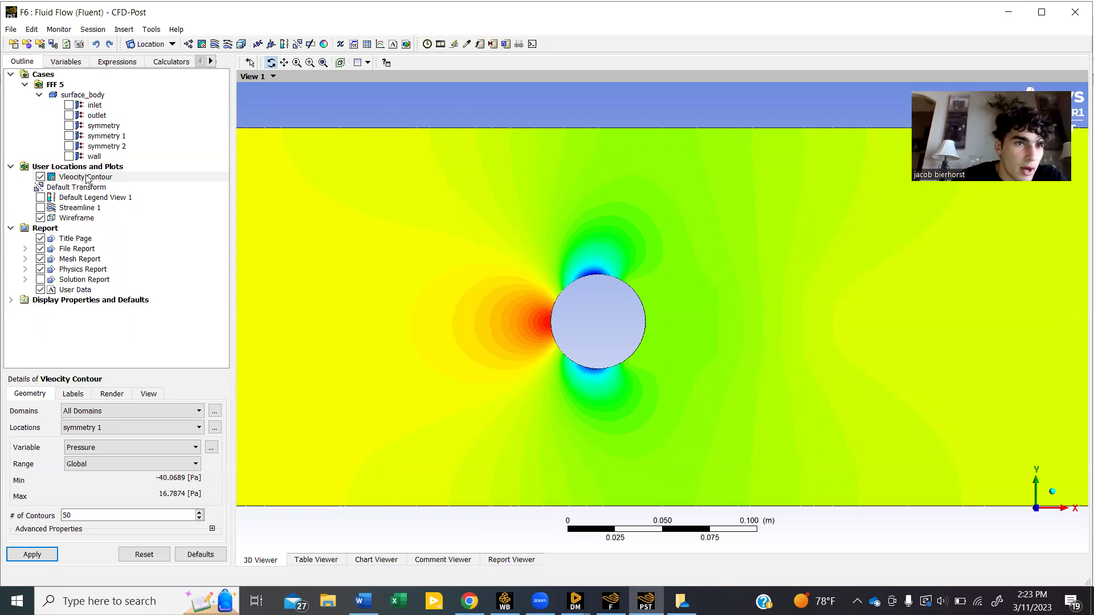
Turn on Streamline 1 and hide the Vleocity Contour to view the wake vortices
left_click(40, 207)
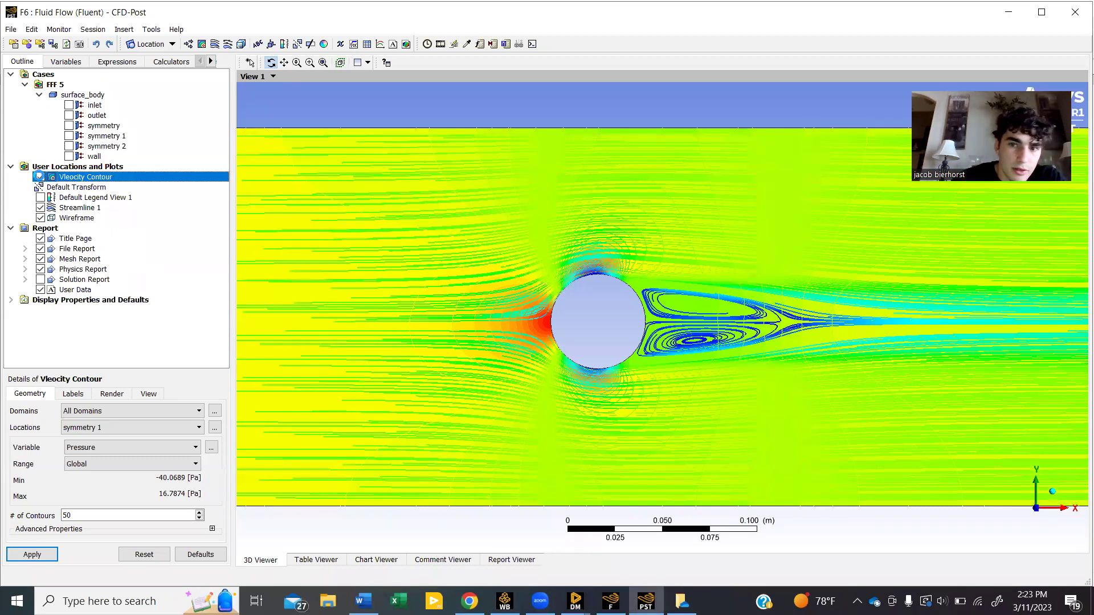
left_click(40, 177)
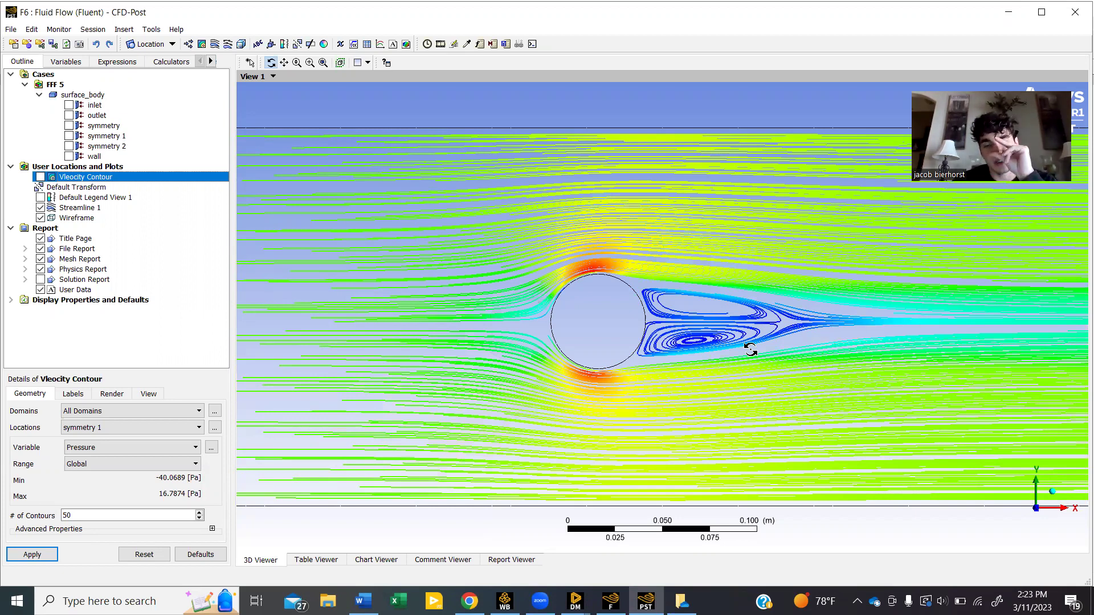
scroll(761, 346, "down", 1)
scroll(741, 312, "down", 2)
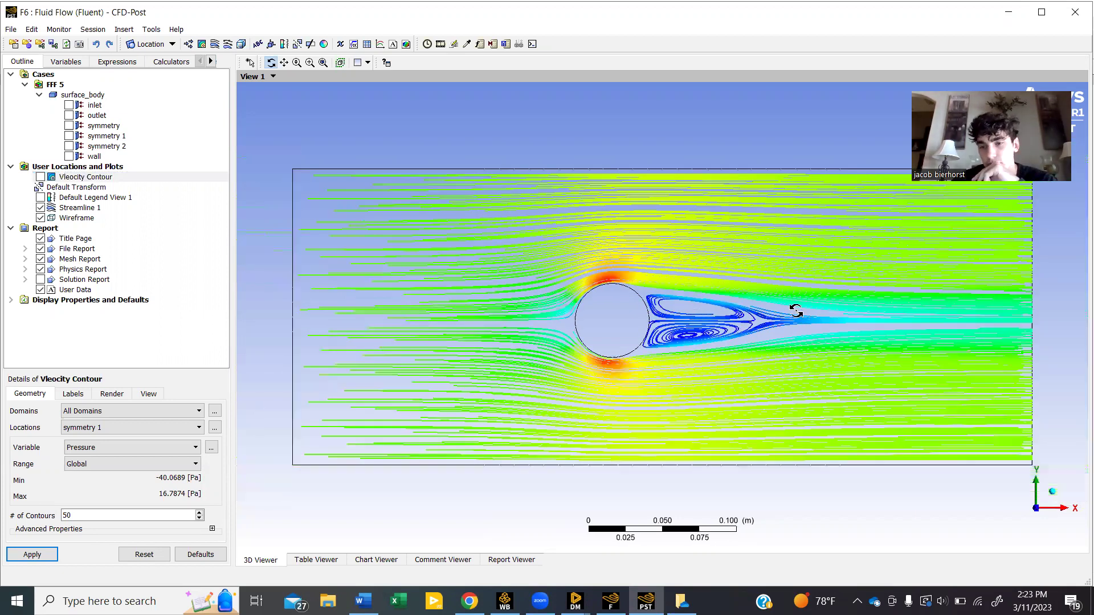
scroll(723, 375, "up", 2)
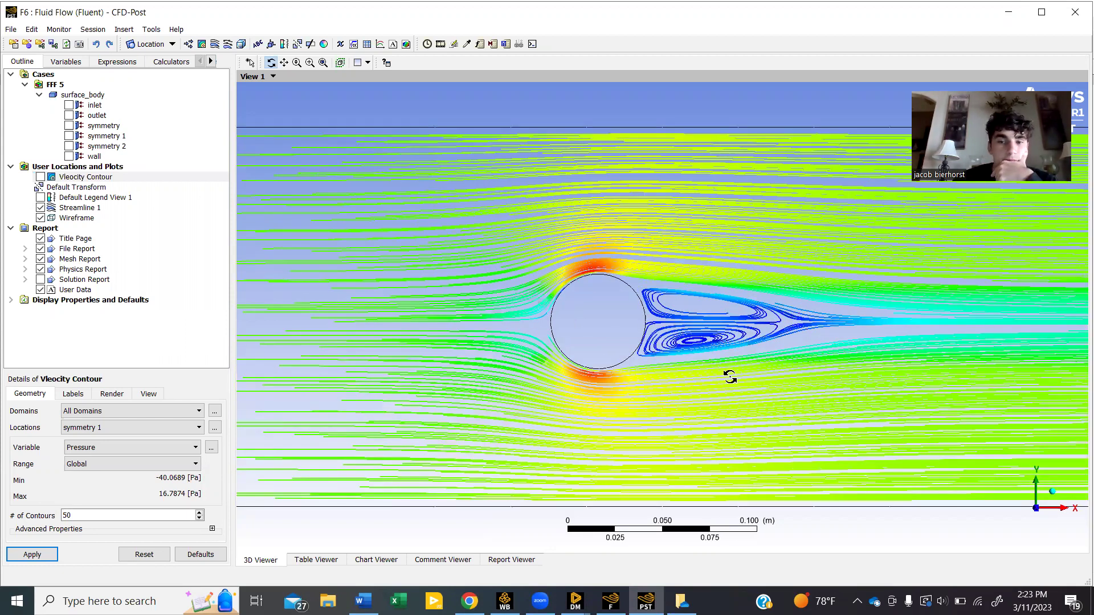
scroll(729, 376, "up", 1)
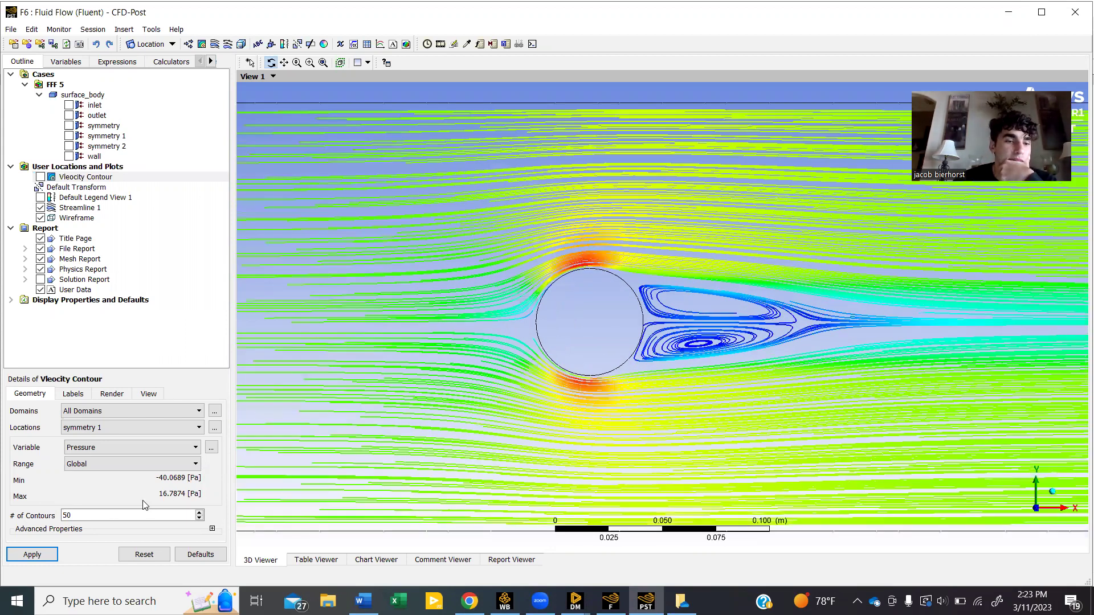
Regenerate Streamline 1 in CFD-Post with 1000 seed points
left_click(80, 208)
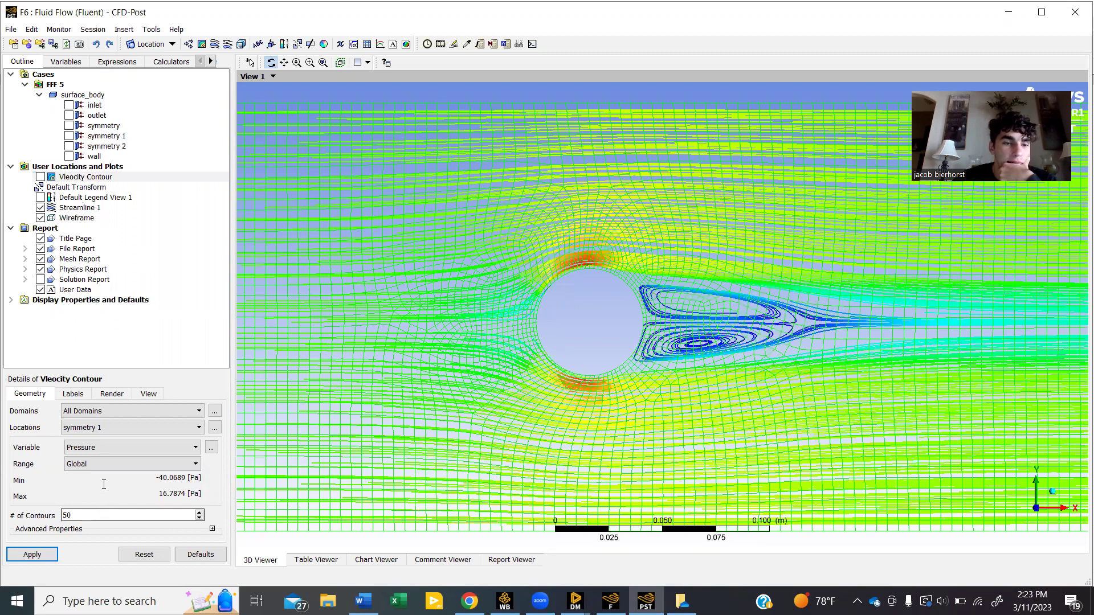
double_click(104, 485)
key("BackSpace")
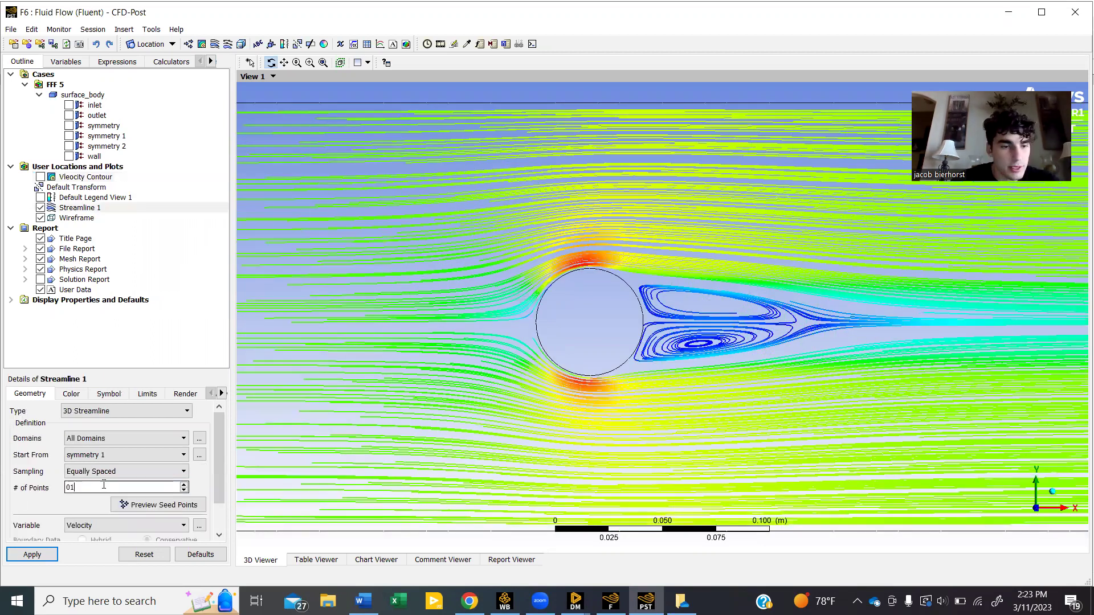
type("1000")
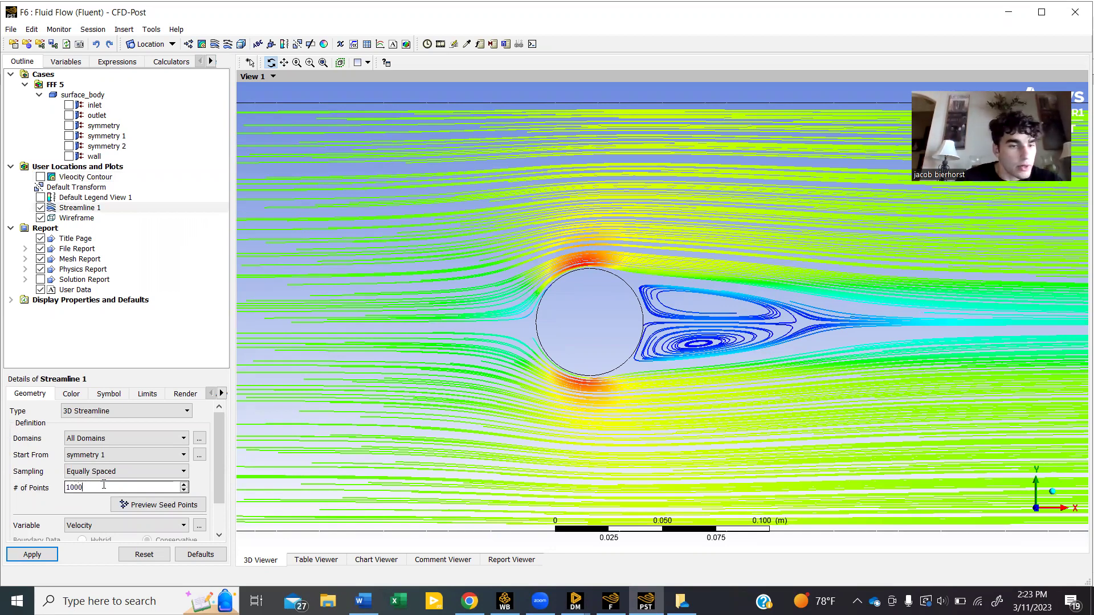
left_click(40, 554)
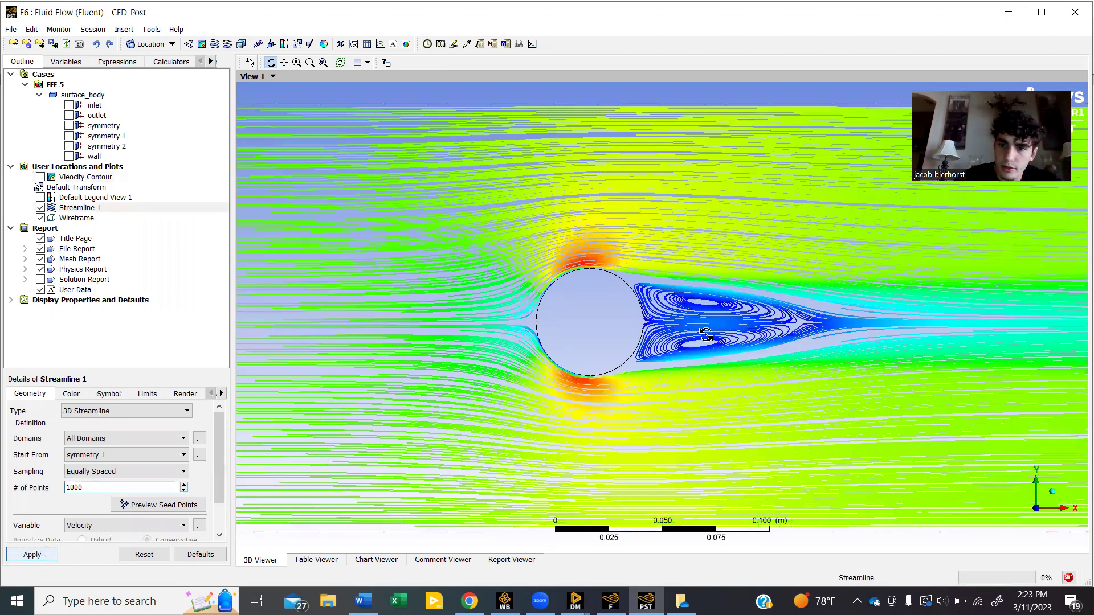
Inspect the denser wake streamlines around the cylinder, then switch to the Canvas assignment in Chrome
left_click_drag(708, 334, 777, 351)
scroll(752, 362, "down", 2)
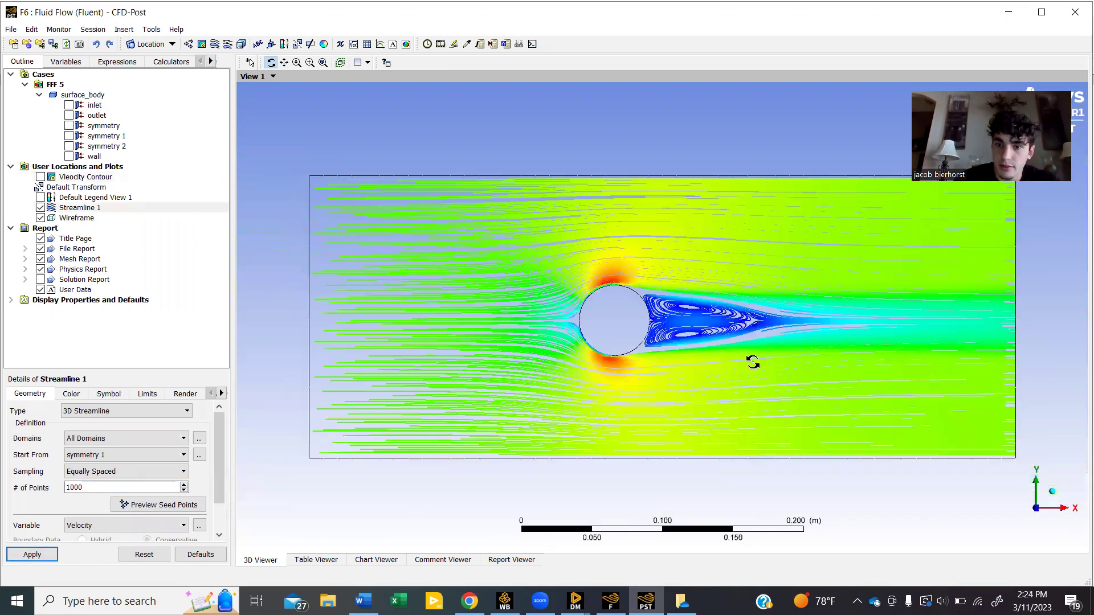
scroll(752, 362, "up", 2)
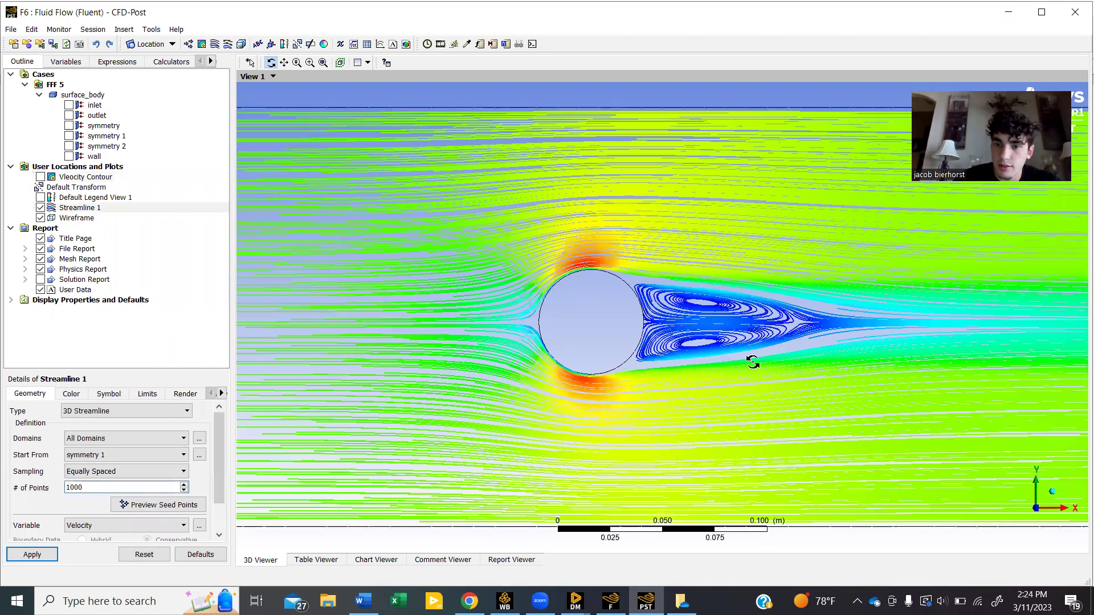
scroll(805, 375, "up", 1)
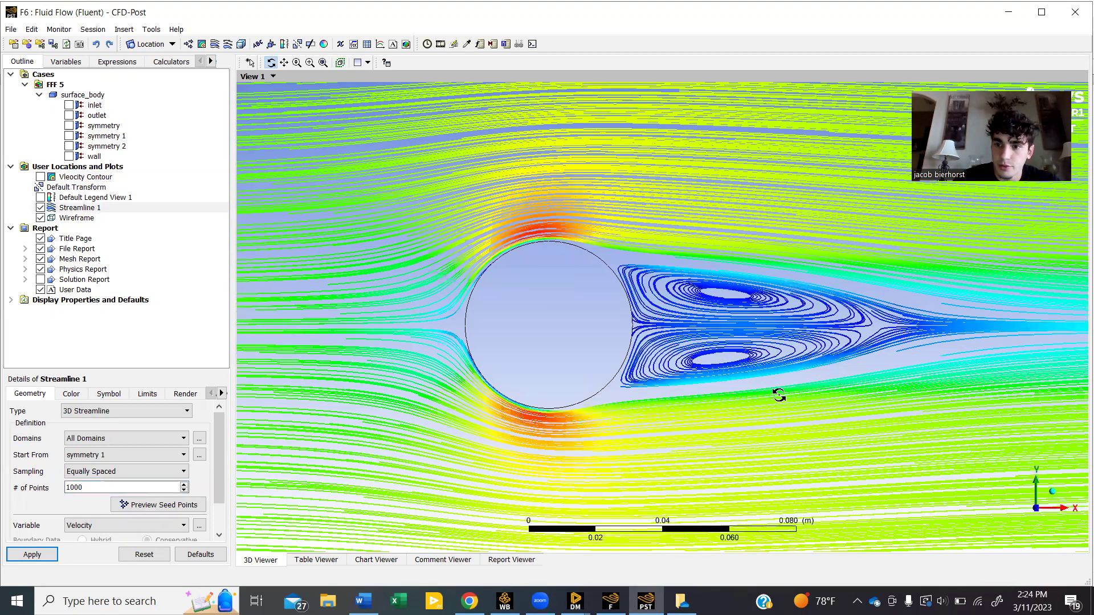
scroll(779, 394, "down", 2)
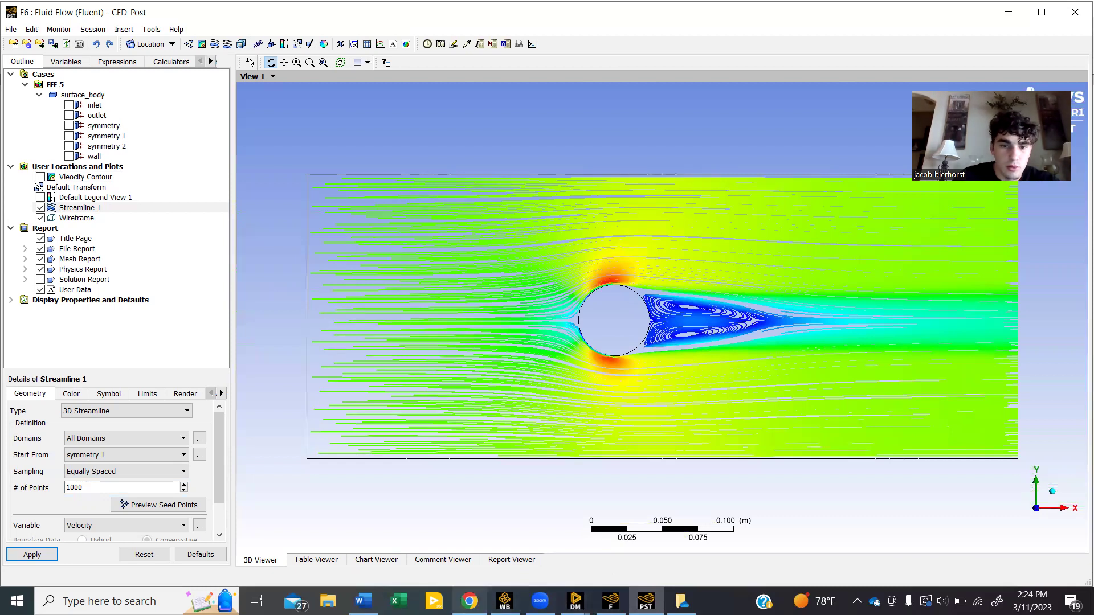
left_click(468, 601)
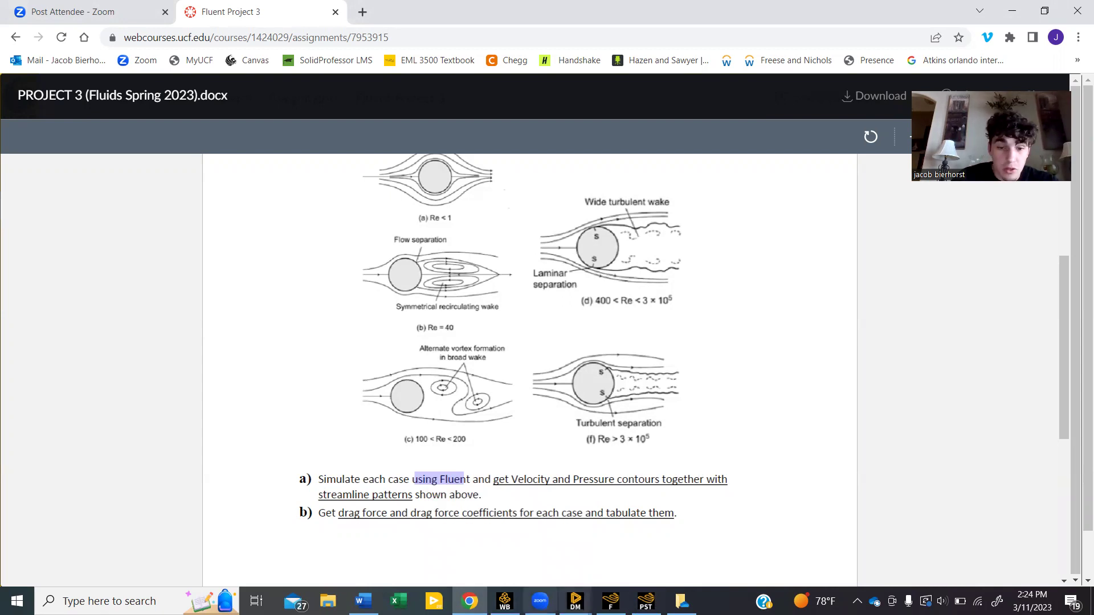
Bring the CFD-Post window with the 1000-point velocity streamlines back to the front
mouse_move(540, 601)
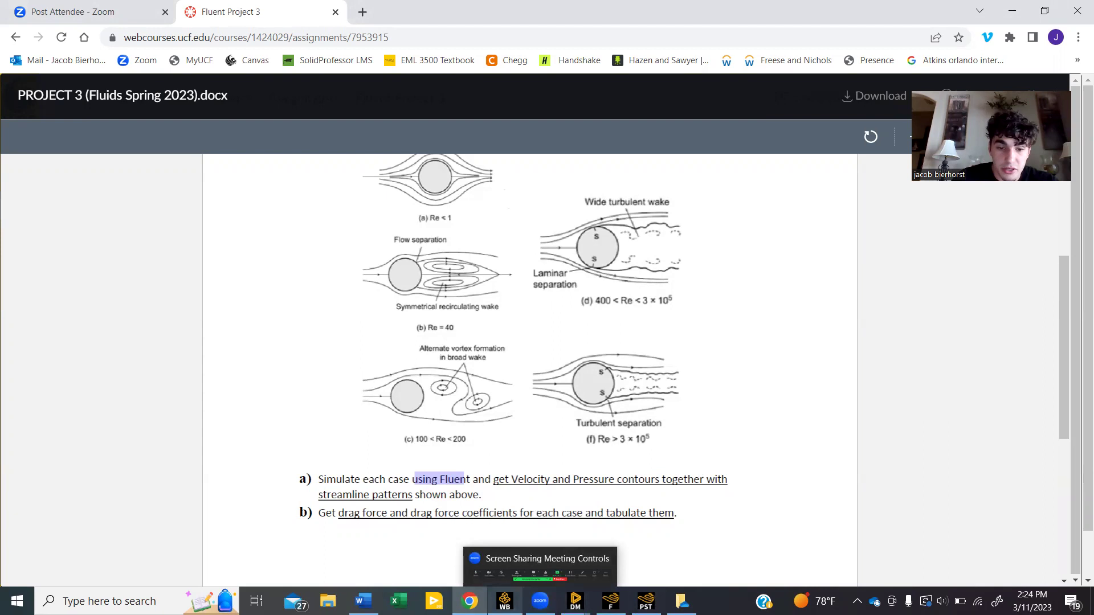
mouse_move(504, 601)
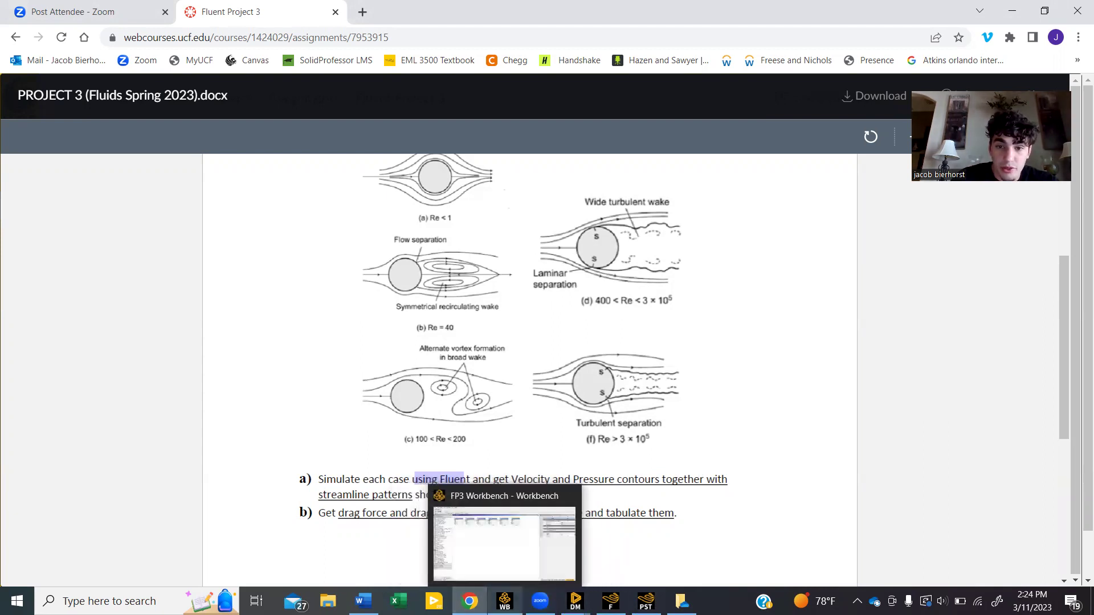
mouse_move(645, 601)
left_click(662, 545)
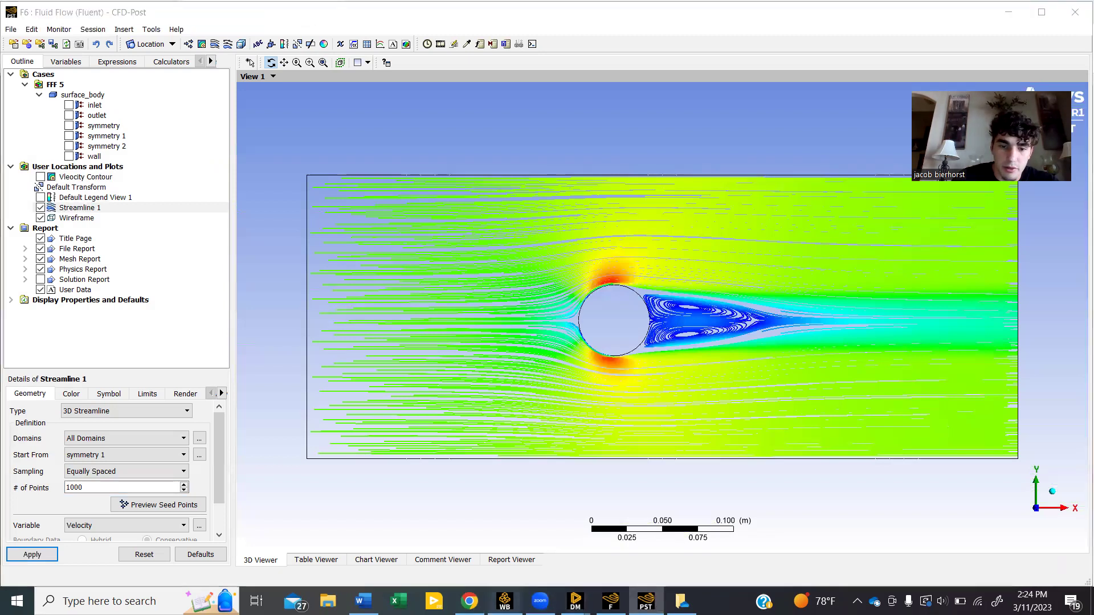
In Fluent, open the air material and change the viscosity exponent, applying the edit
left_click(504, 601)
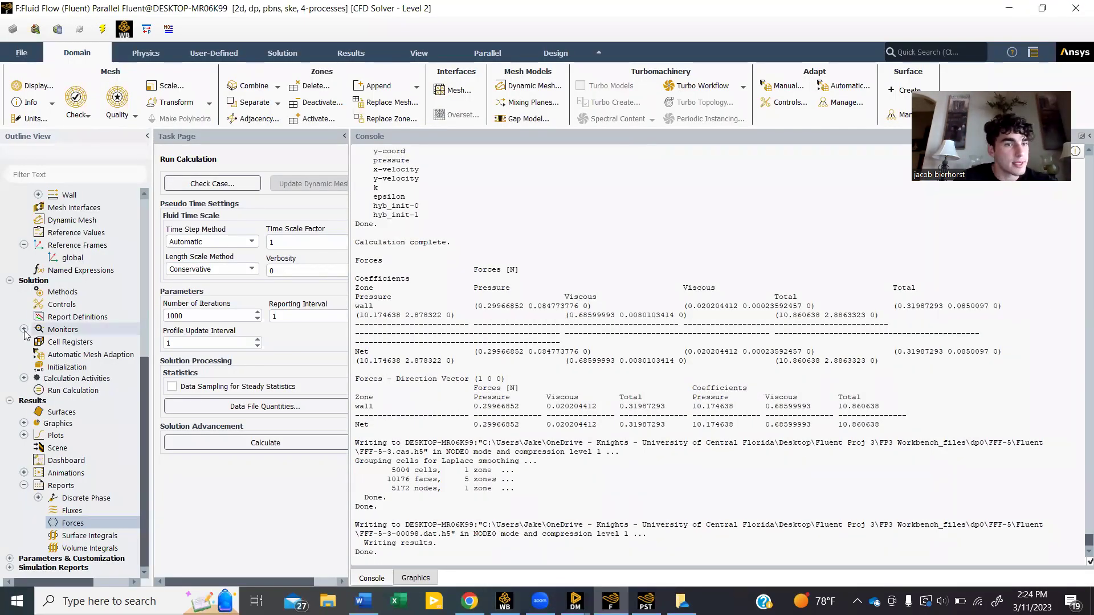
scroll(86, 333, "up", 8)
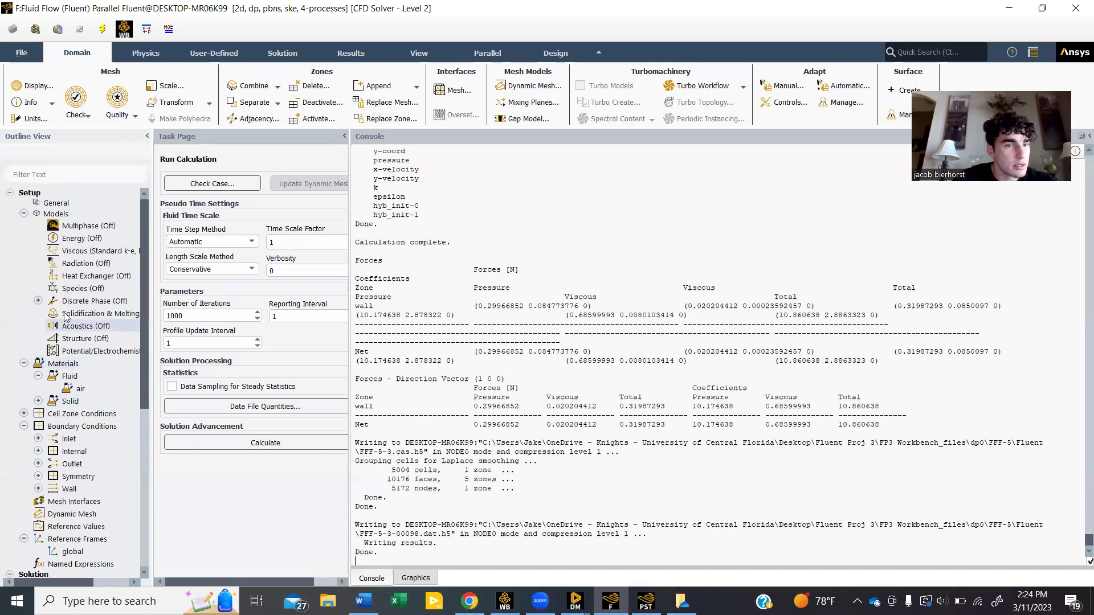
double_click(79, 389)
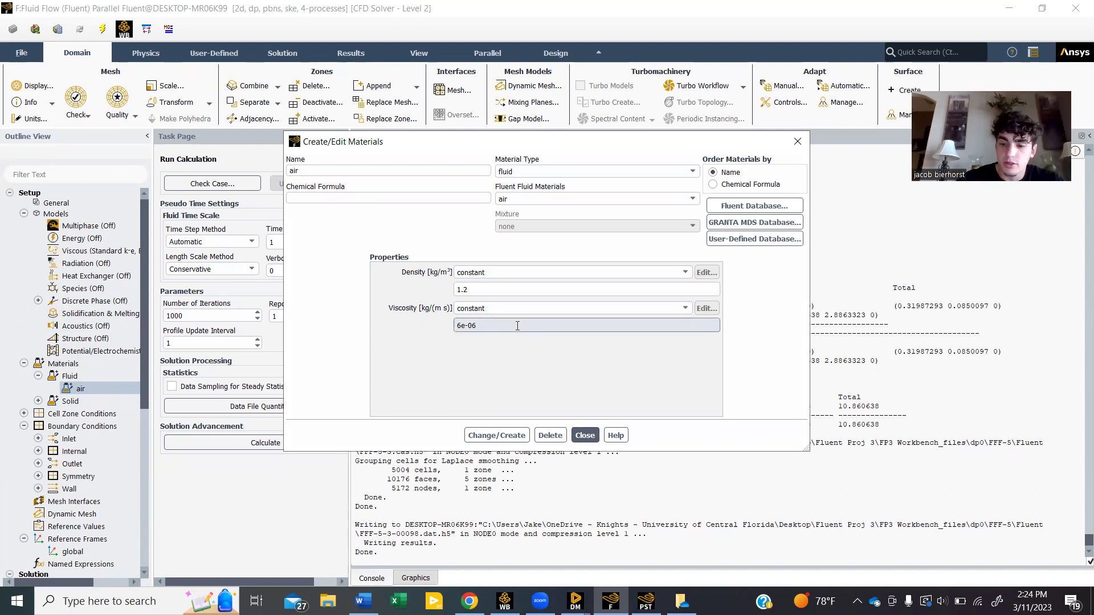
left_click(518, 325)
key("BackSpace")
type("7")
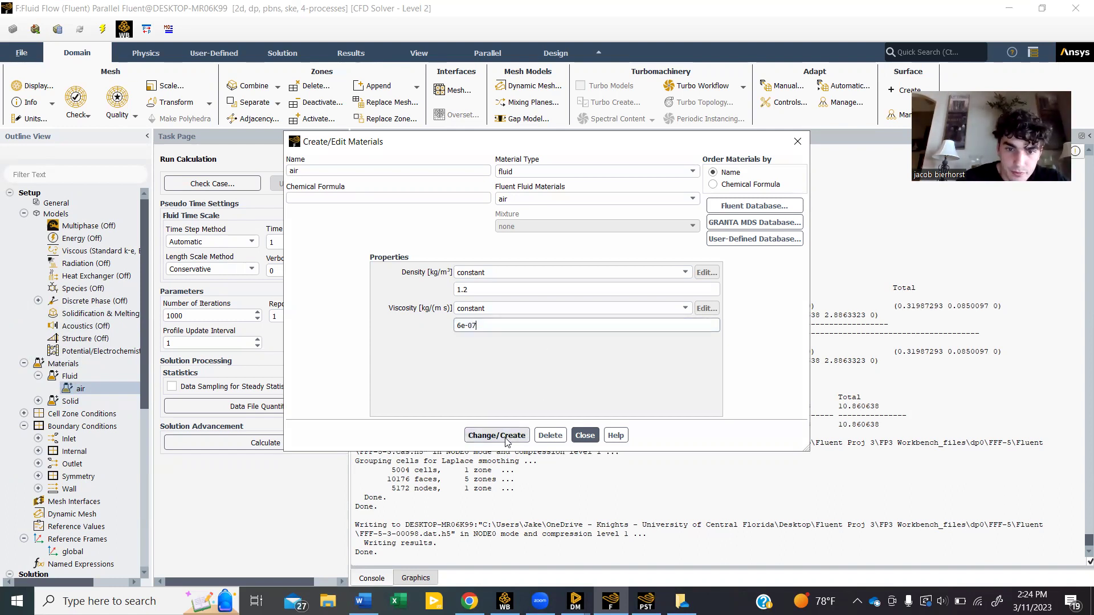
left_click(515, 435)
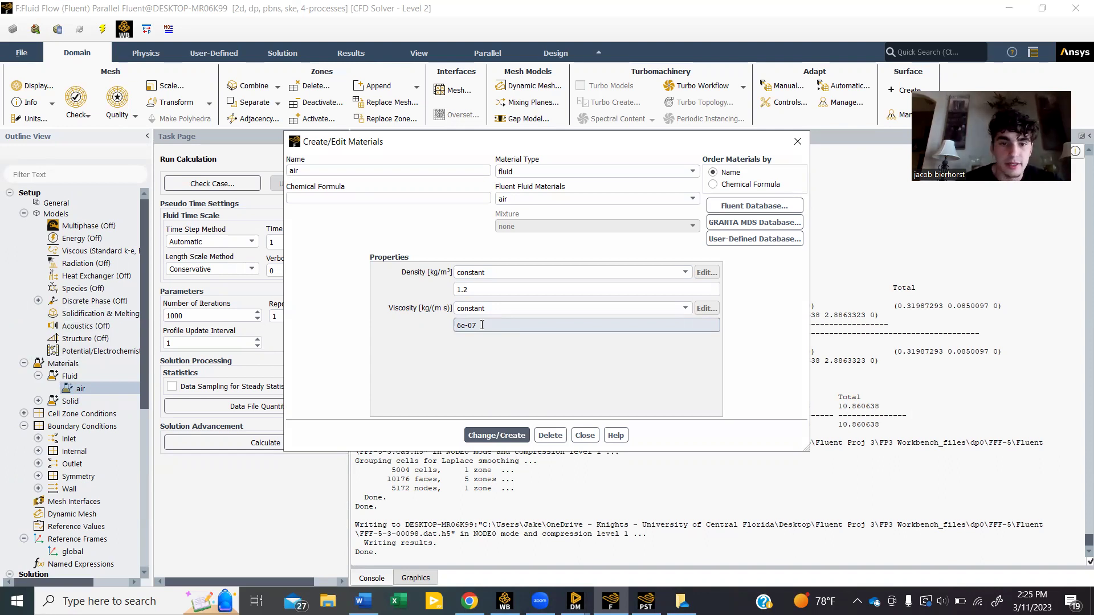
Correct the air viscosity to 3e-08 kg/(m·s), apply it, and close the materials editor
key("Return")
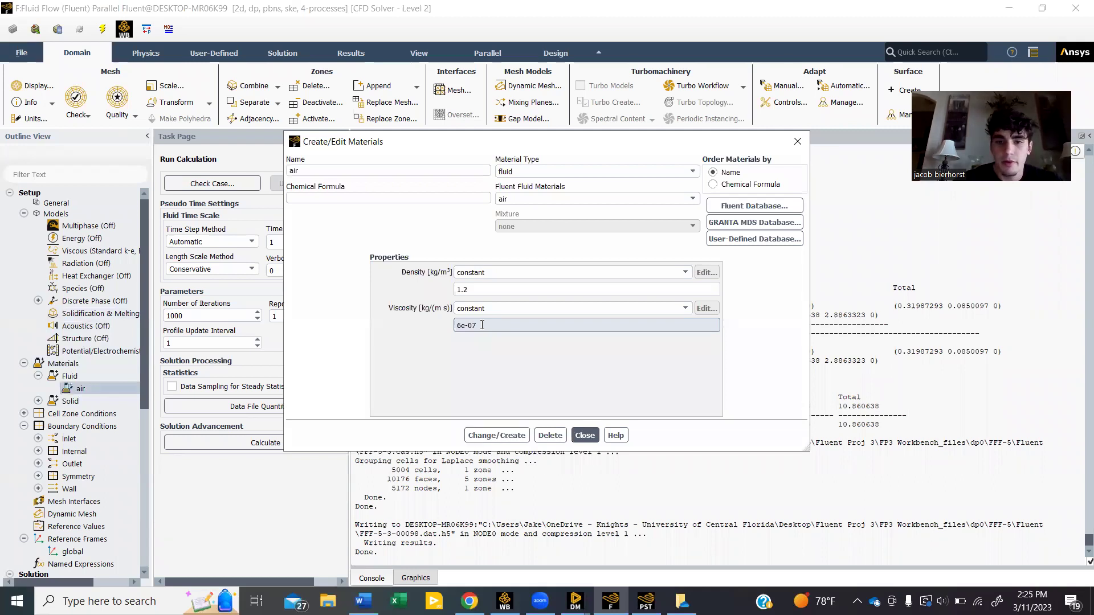
key("Left")
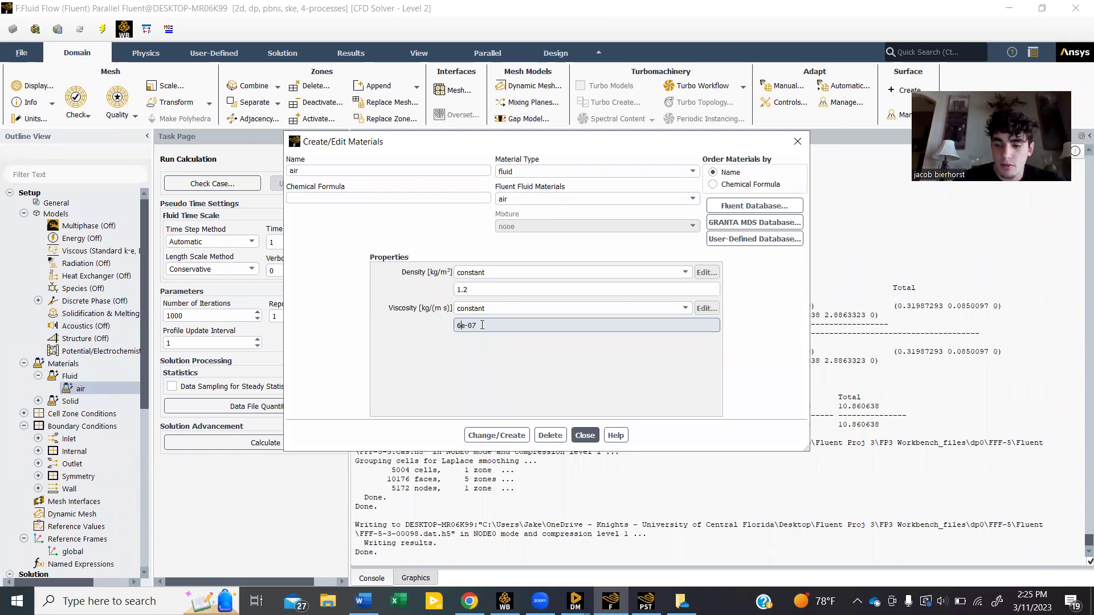
type("3")
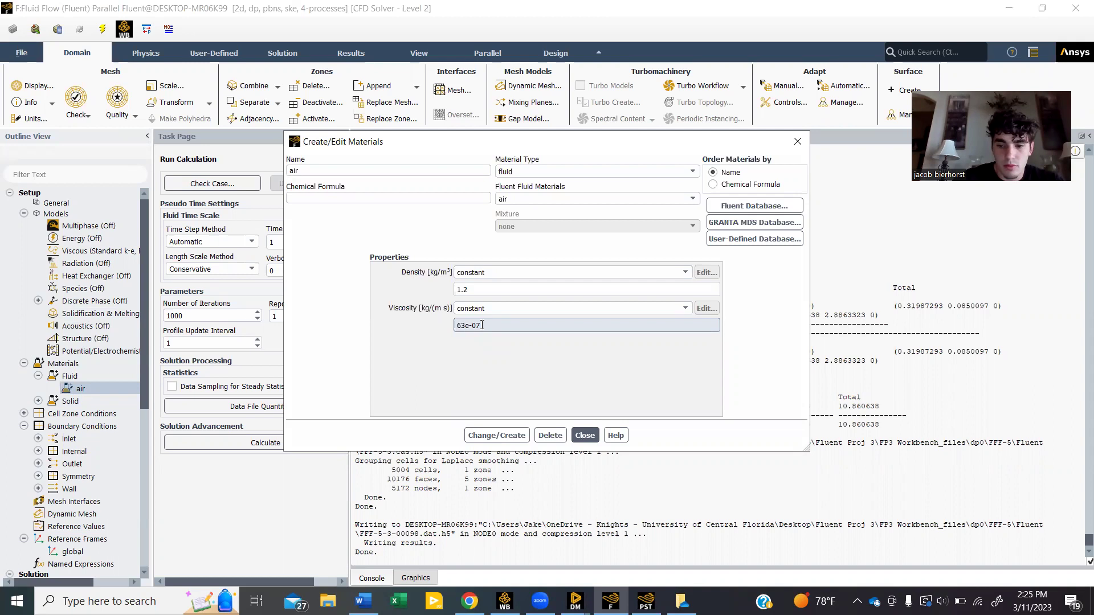
key("BackSpace")
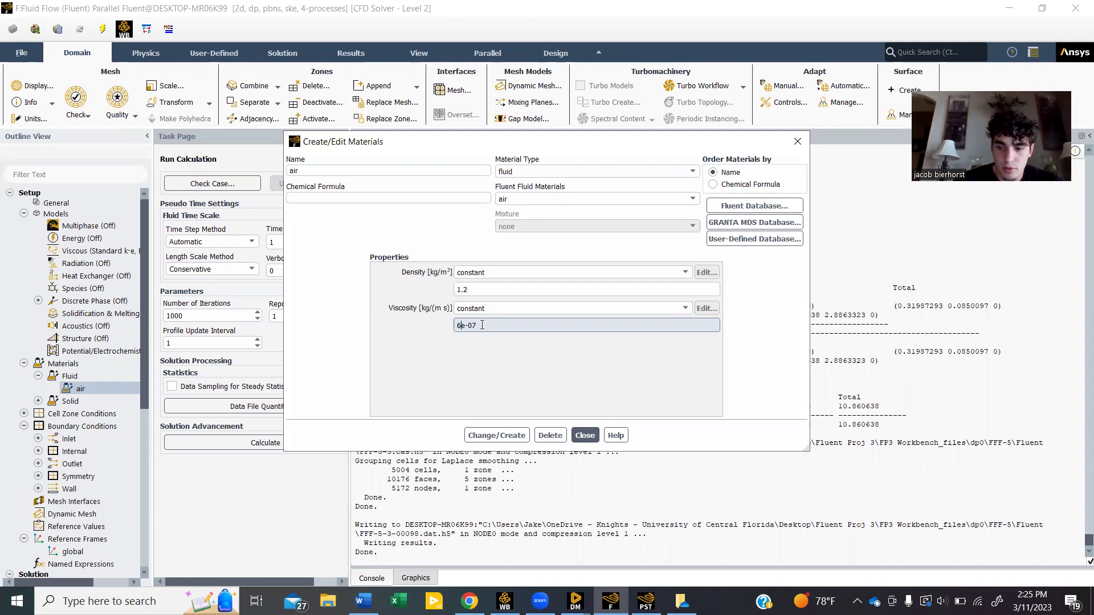
type("3")
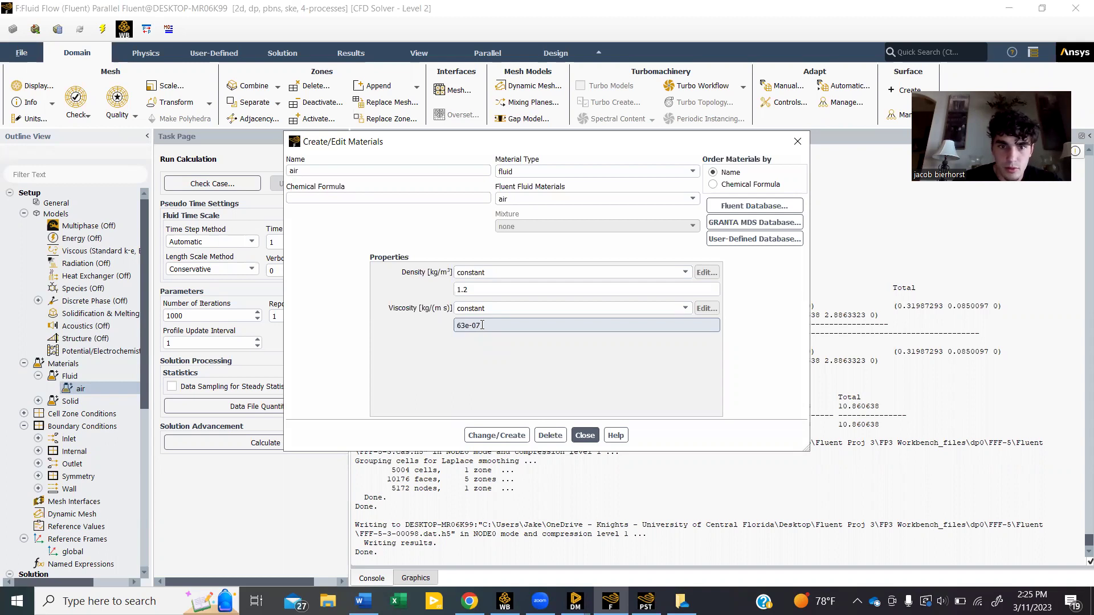
key("BackSpace")
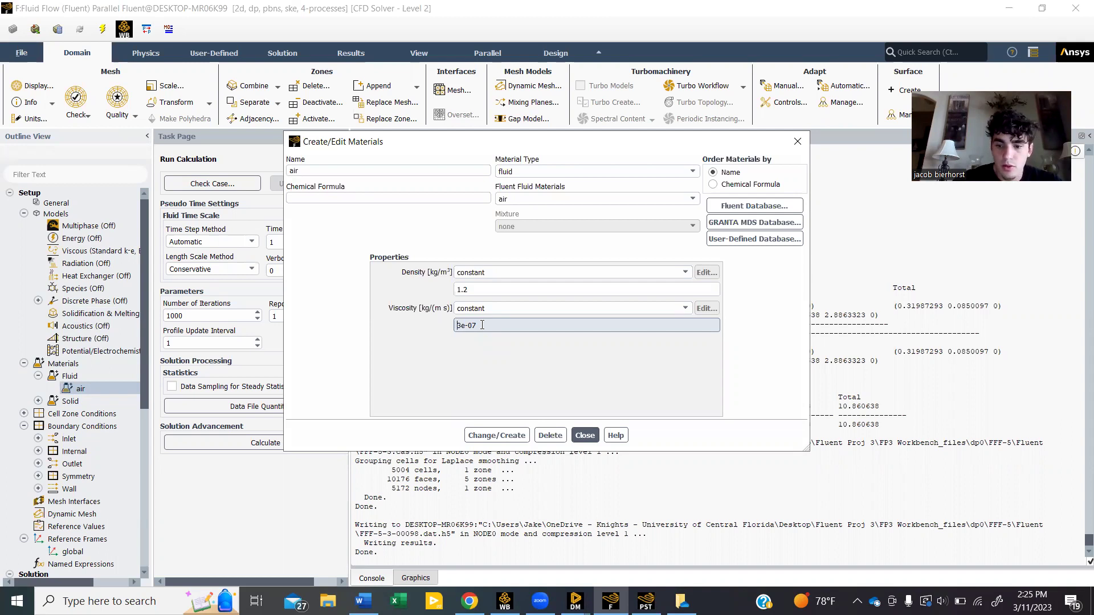
left_click(482, 324)
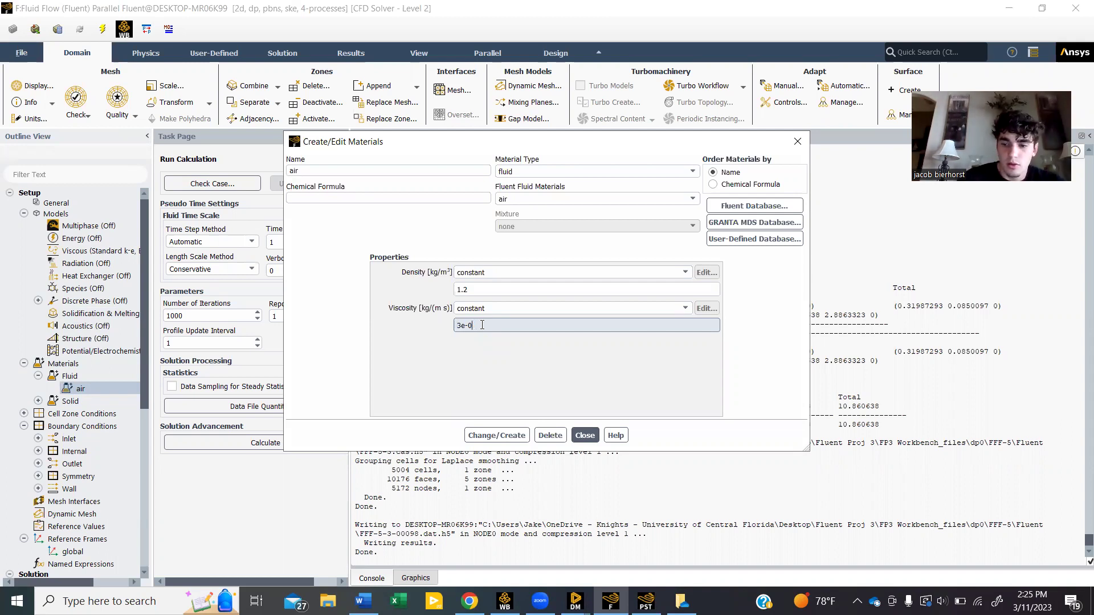
left_click(516, 436)
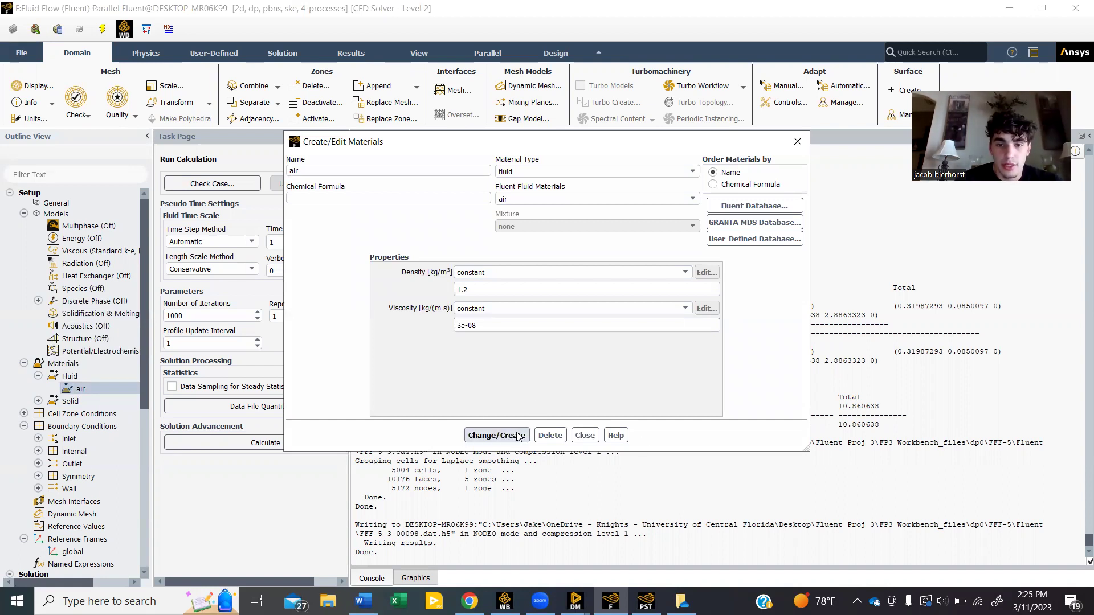
left_click(584, 435)
Review the reference values, then start the 1000-iteration calculation, accepting the changed settings
scroll(90, 477, "down", 1)
scroll(89, 476, "down", 1)
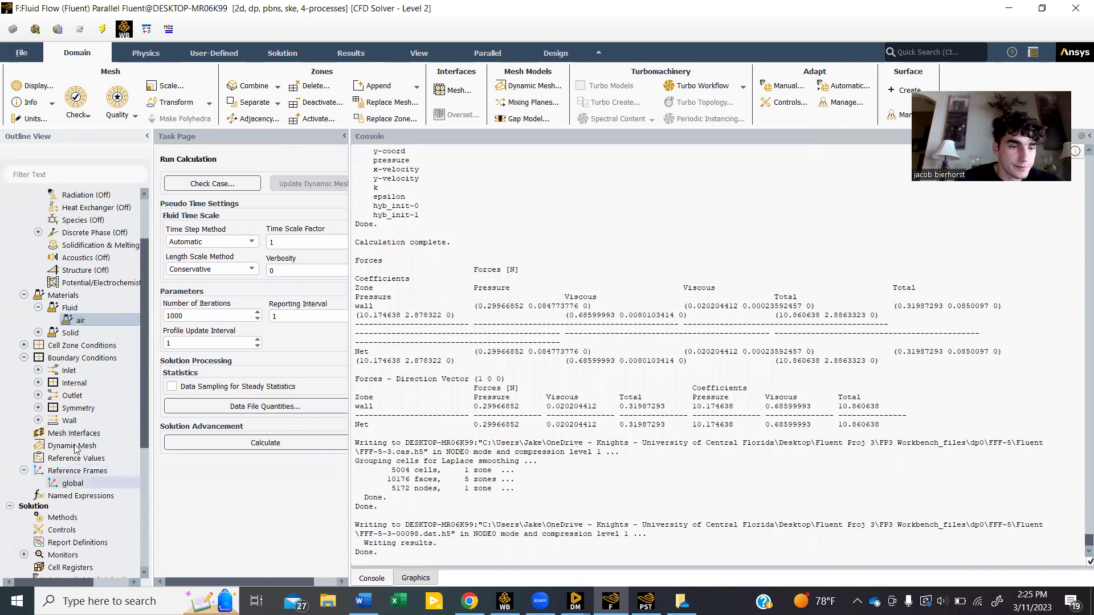
left_click(88, 459)
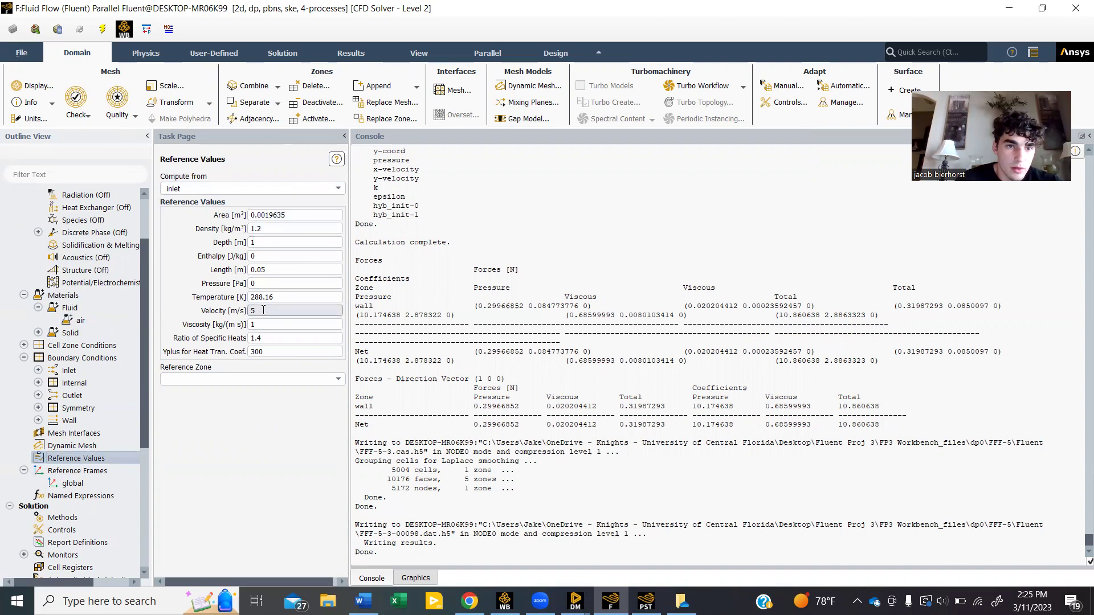
scroll(83, 513, "down", 2)
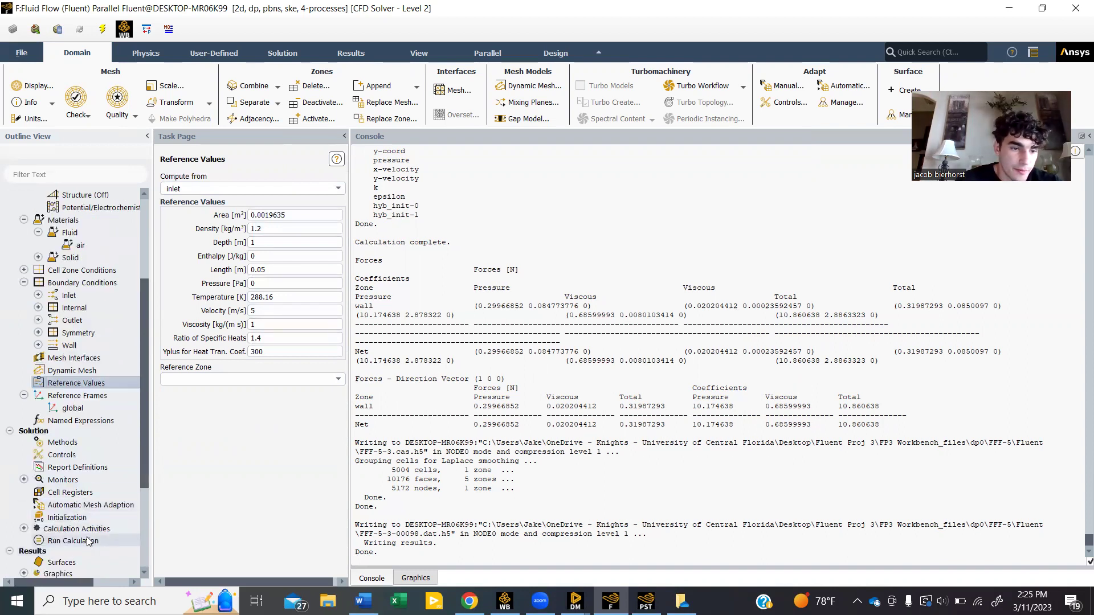
left_click(73, 541)
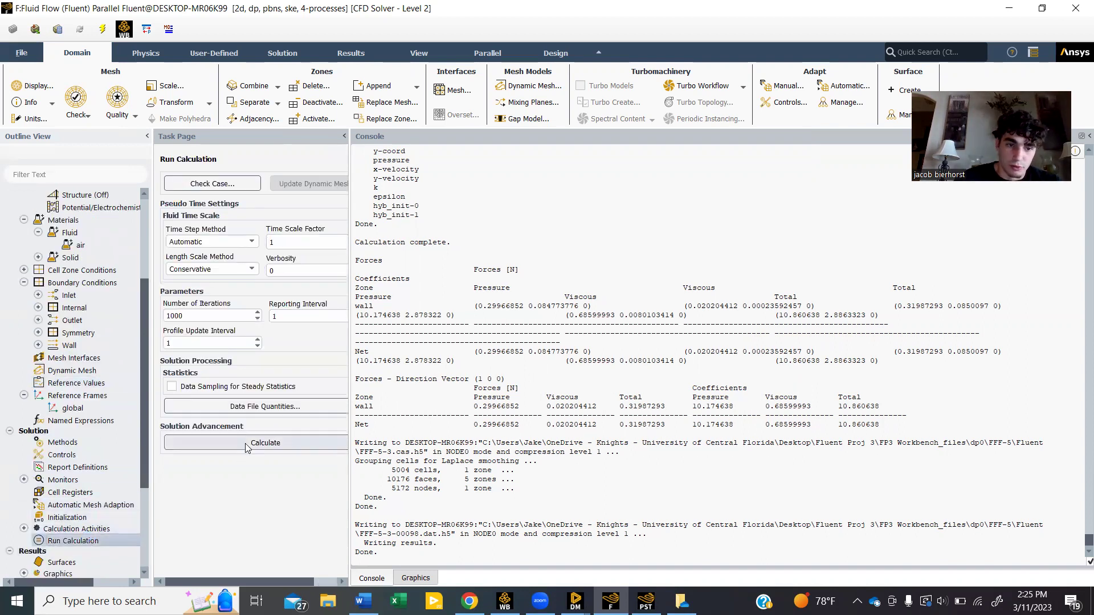
left_click(250, 443)
left_click(252, 374)
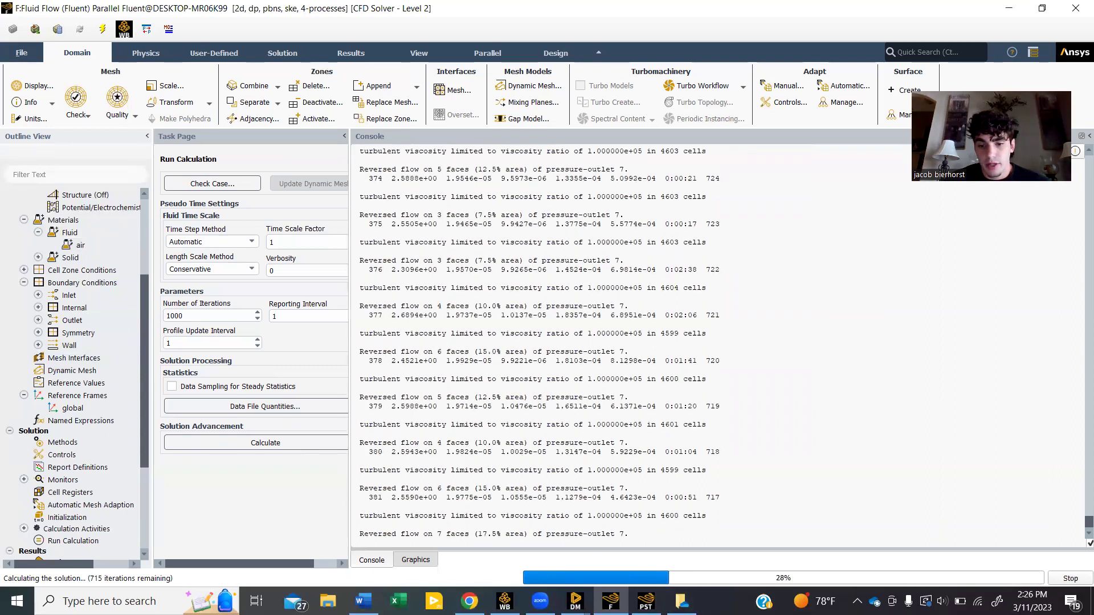
Let the 3e-08 viscosity run finish its 1000 iterations, glancing at the mesh graphics meanwhile
mouse_move(646, 600)
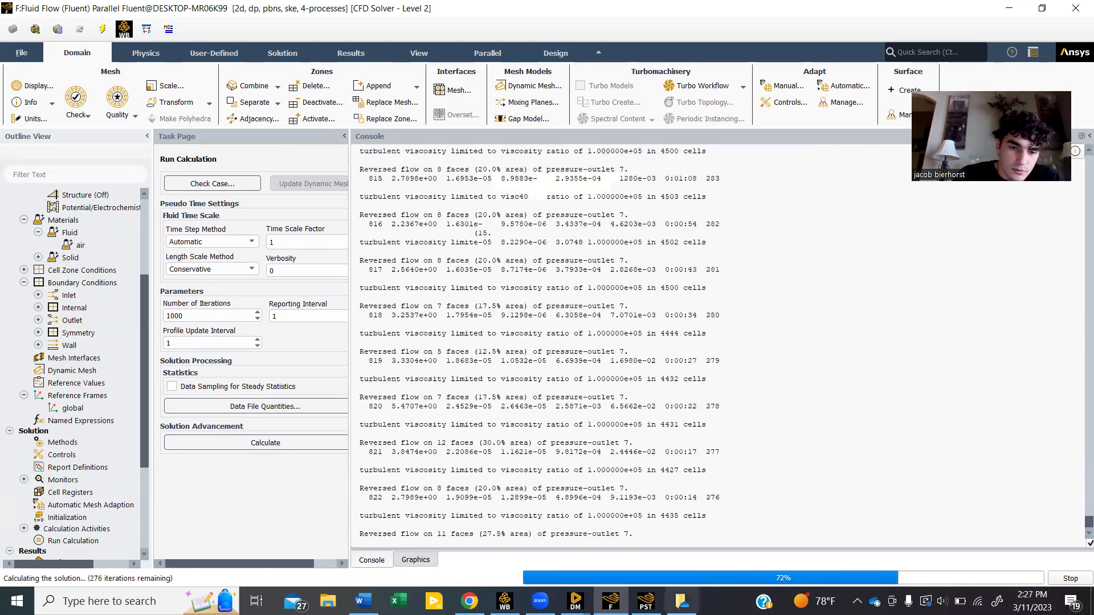
left_click(415, 560)
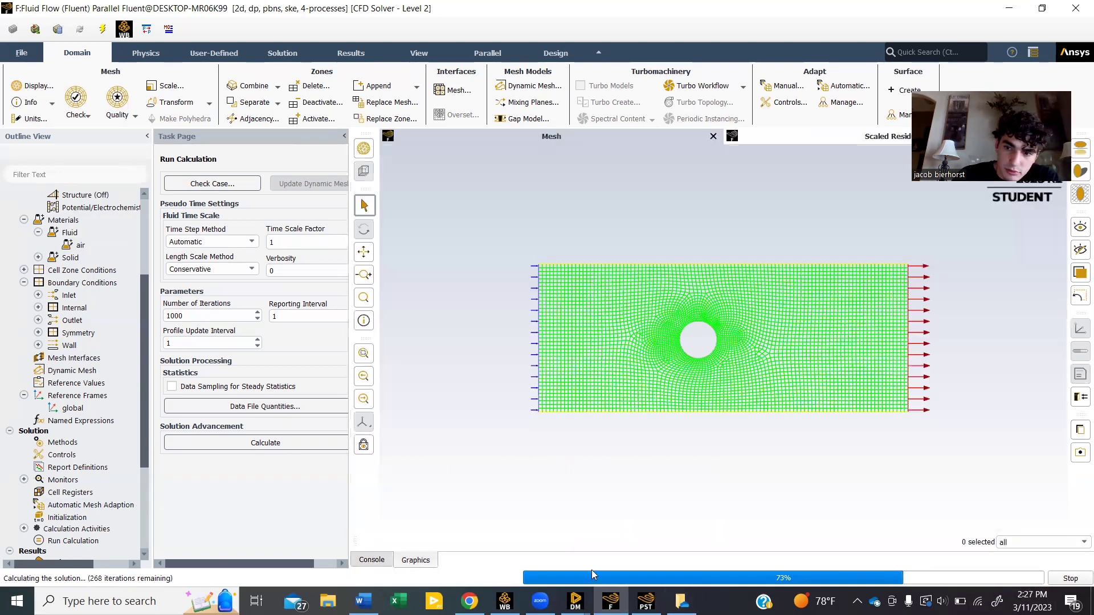
left_click(371, 560)
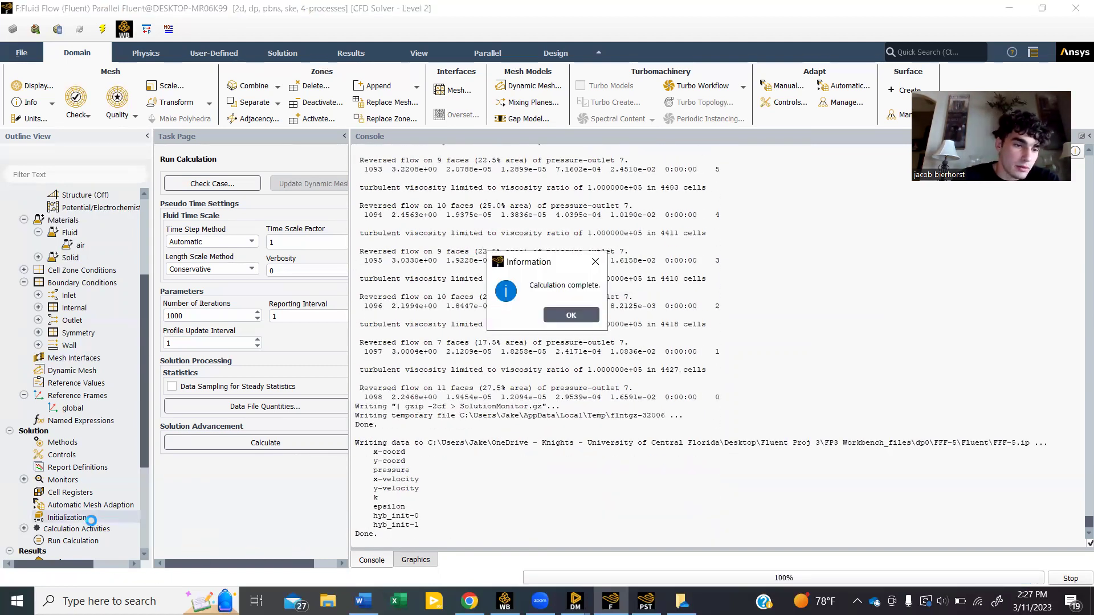
Dismiss the completion notice and print the wall x-force report: 9.04199 N pressure, 9.0829674 N total
scroll(80, 521, "down", 3)
left_click(571, 315)
scroll(80, 501, "down", 1)
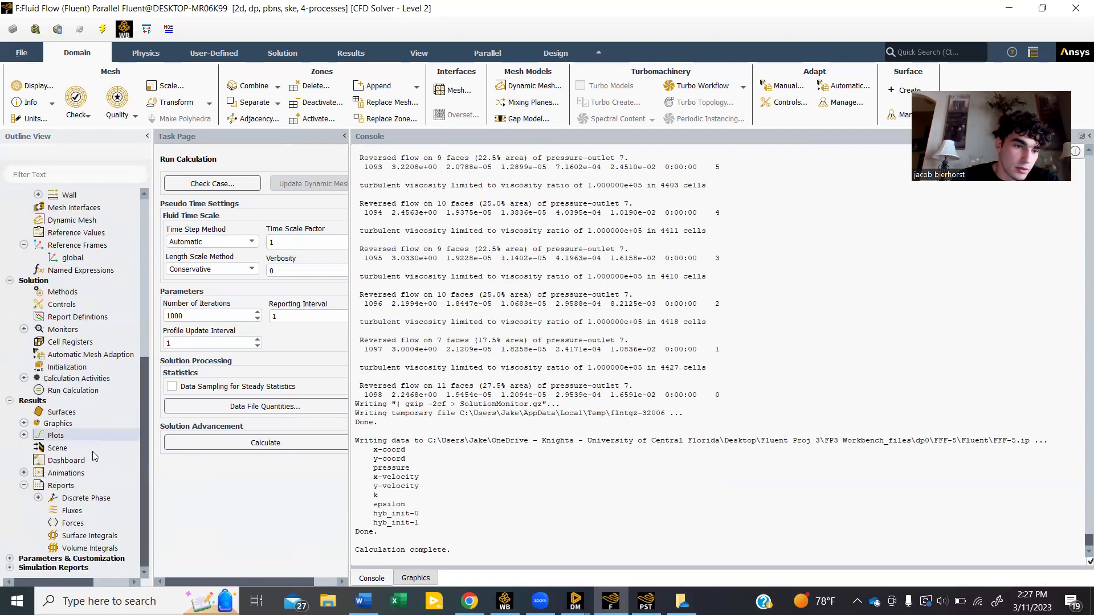
double_click(73, 522)
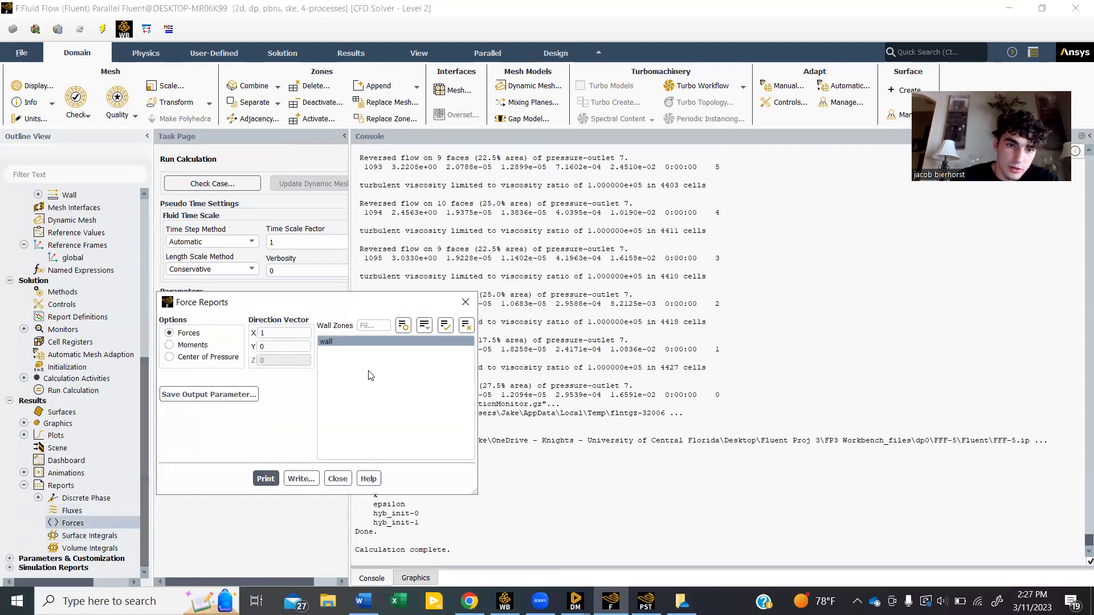
left_click(266, 479)
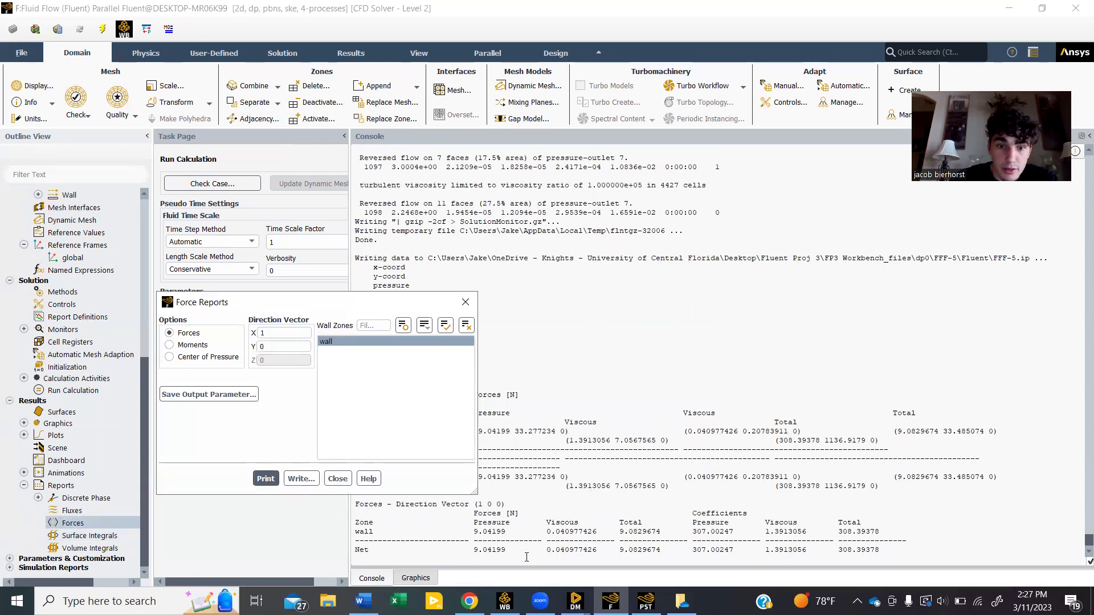
scroll(616, 394, "up", 20)
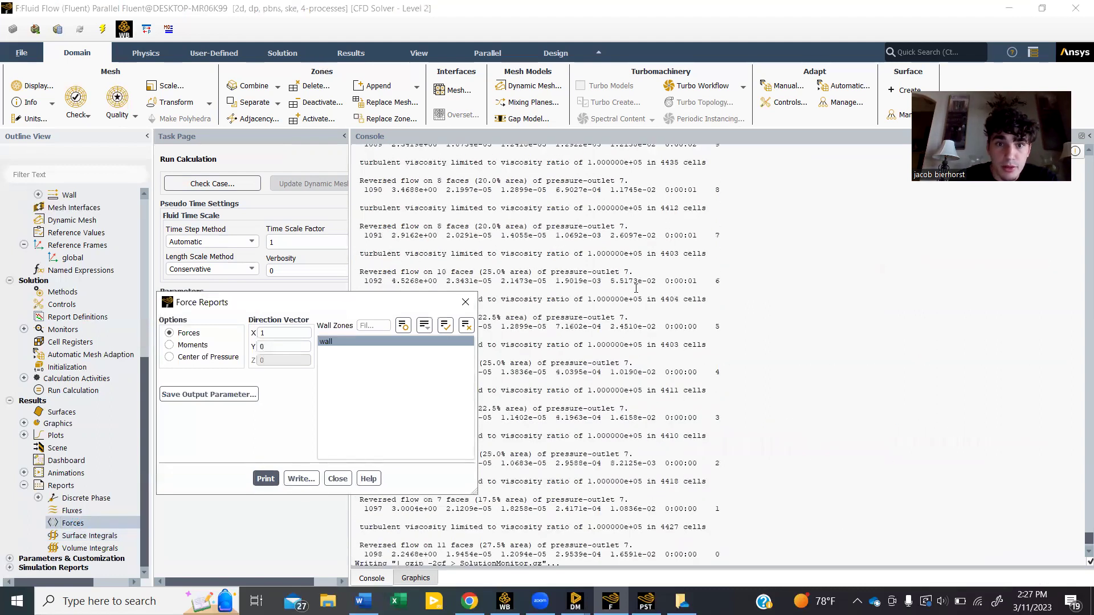
scroll(636, 288, "up", 20)
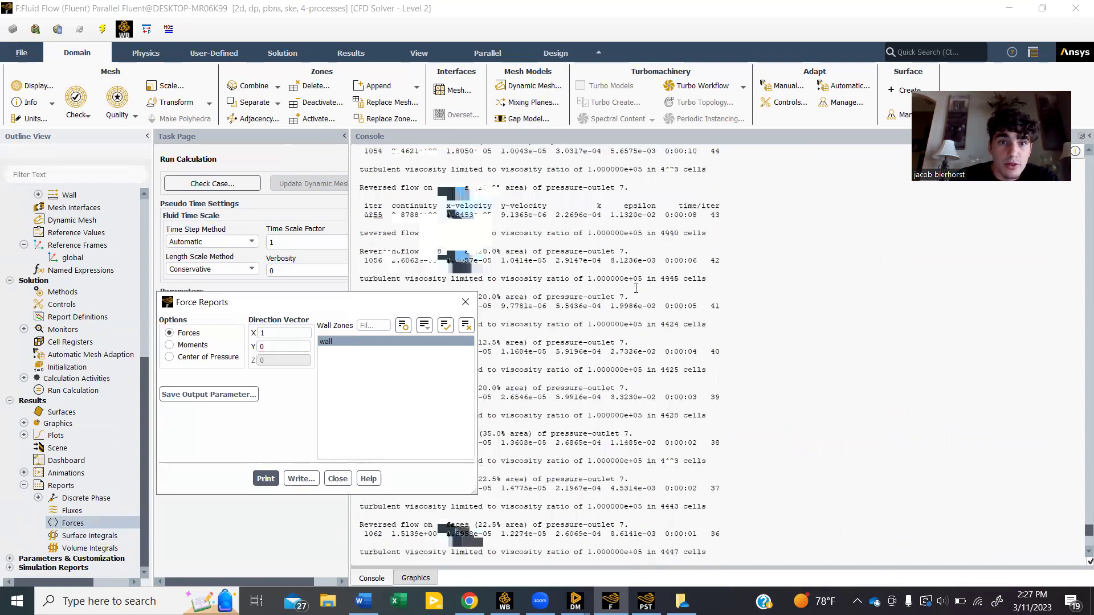
Close the force report and change the air viscosity to 6e-07 kg/(m·s), applying it
left_click(466, 301)
scroll(103, 264, "up", 4)
scroll(102, 264, "up", 3)
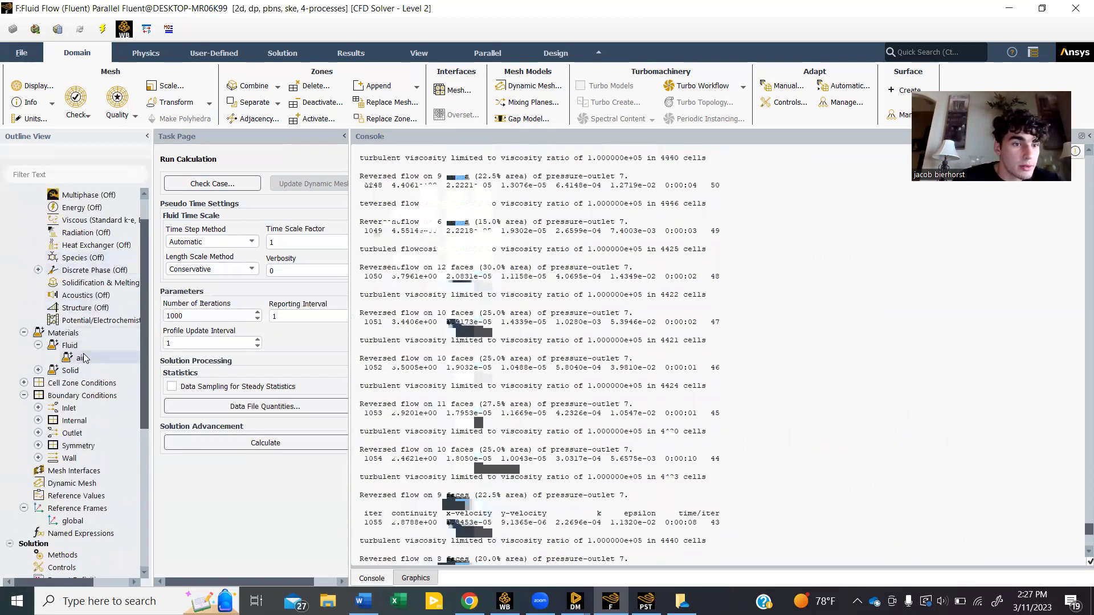
double_click(80, 358)
left_click(501, 326)
key("BackSpace")
key("BackSpace")
key("BackSpace")
key("BackSpace")
type("6e")
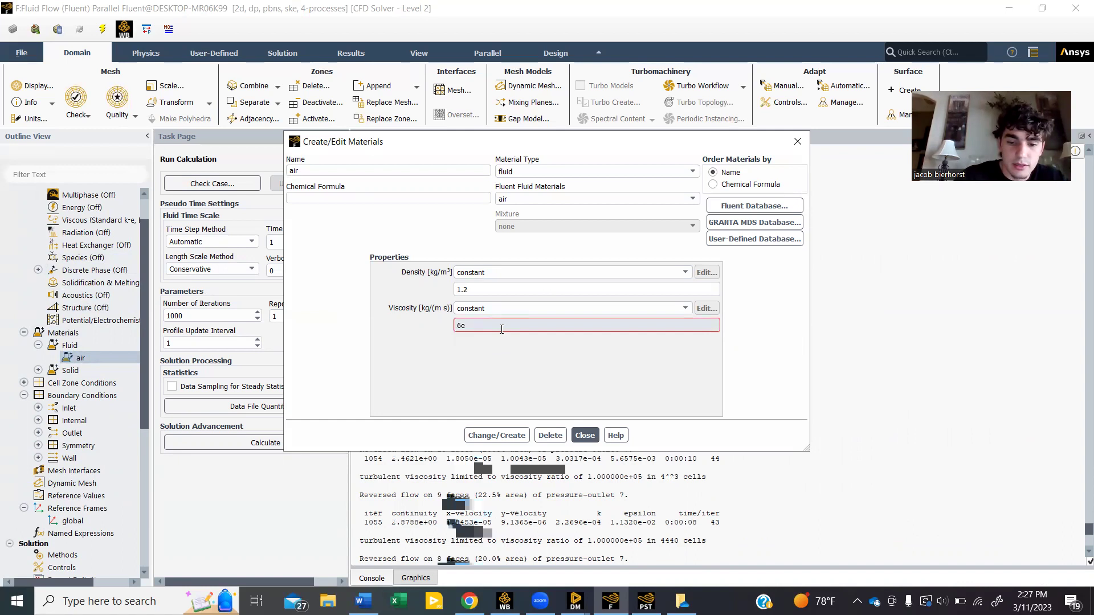
type("-07")
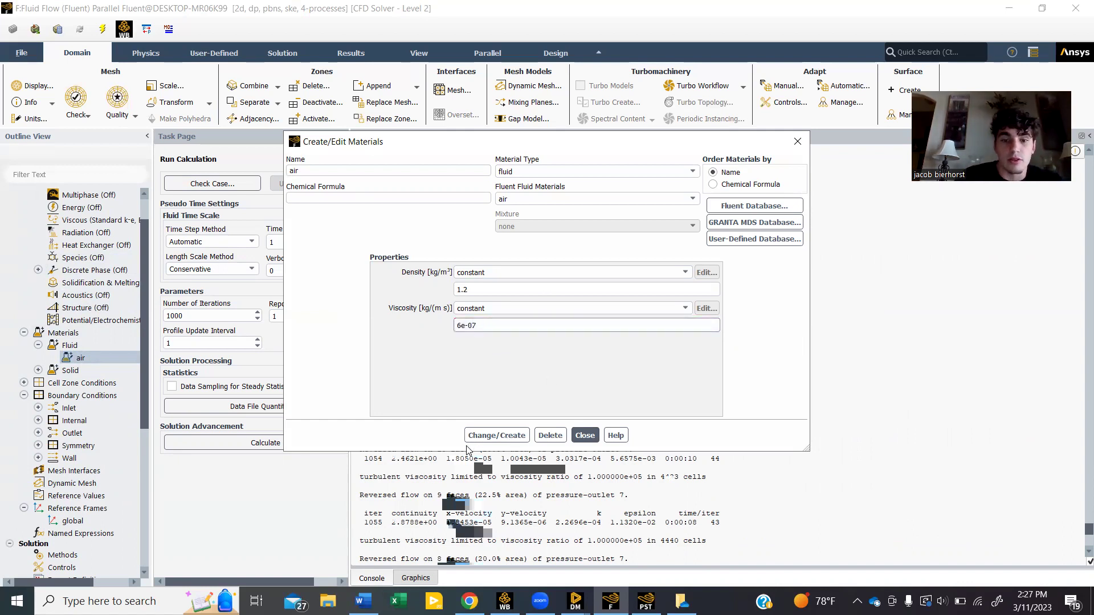
left_click(494, 436)
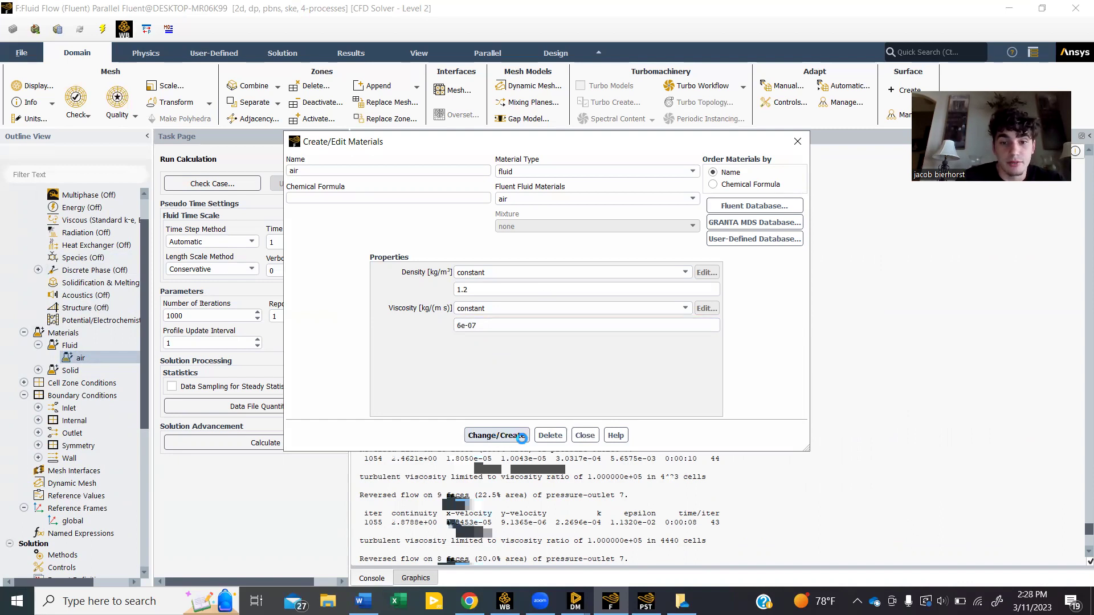
Close the materials editor and rerun the calculation with 6e-07 viscosity until it converges at iteration 1244
left_click(585, 435)
scroll(69, 461, "down", 2)
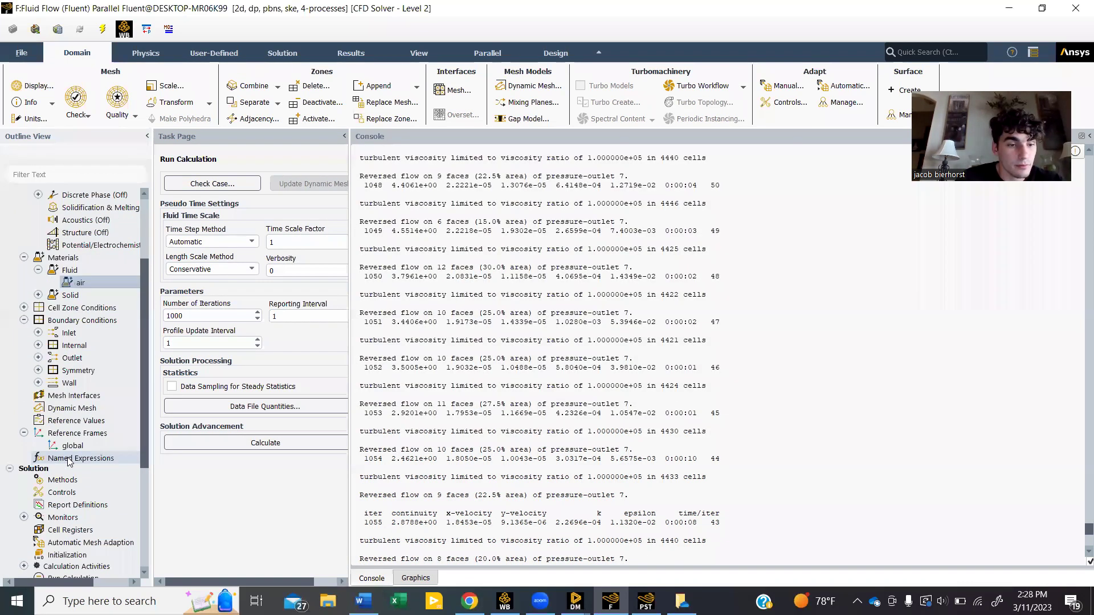
scroll(68, 434, "down", 5)
left_click(73, 391)
left_click(287, 446)
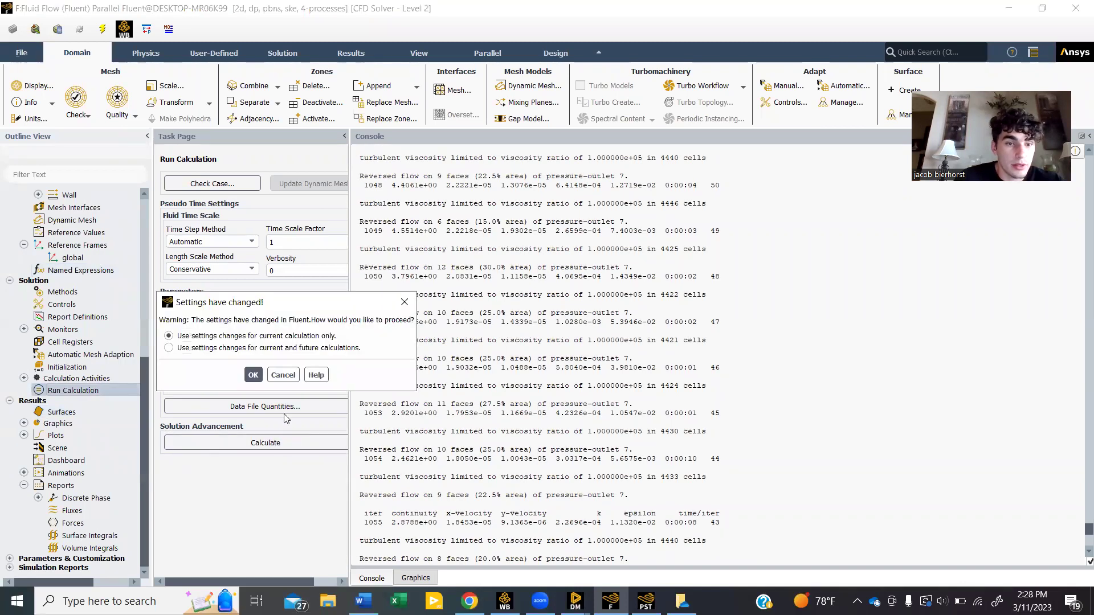
left_click(254, 375)
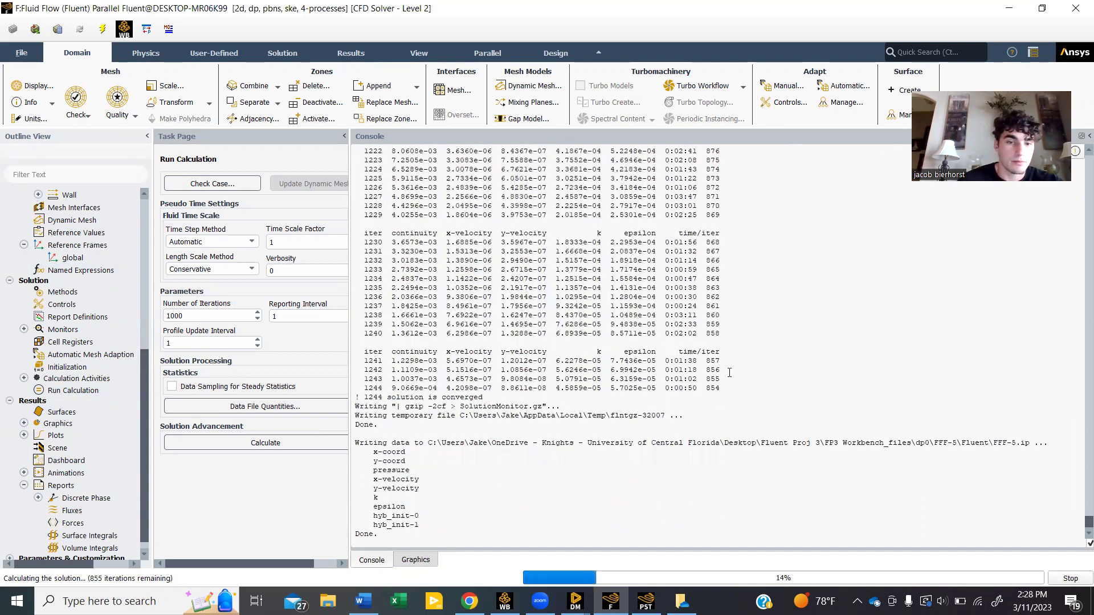
Print the wall x-force report (0.2124099 N pressure, 0.22283047 N total) and select its Net line
double_click(71, 521)
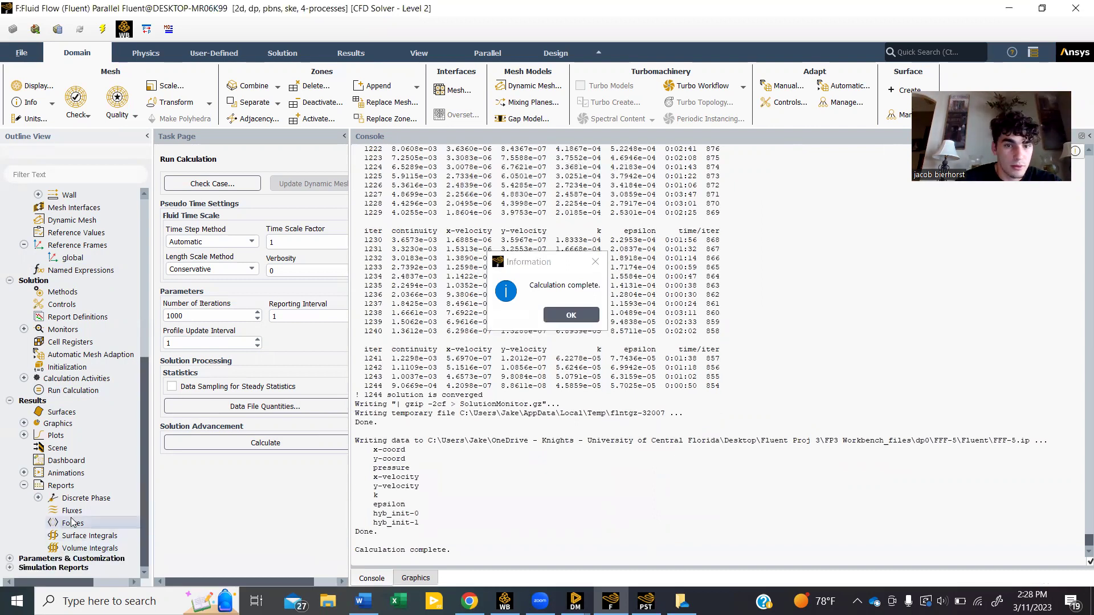
left_click(266, 478)
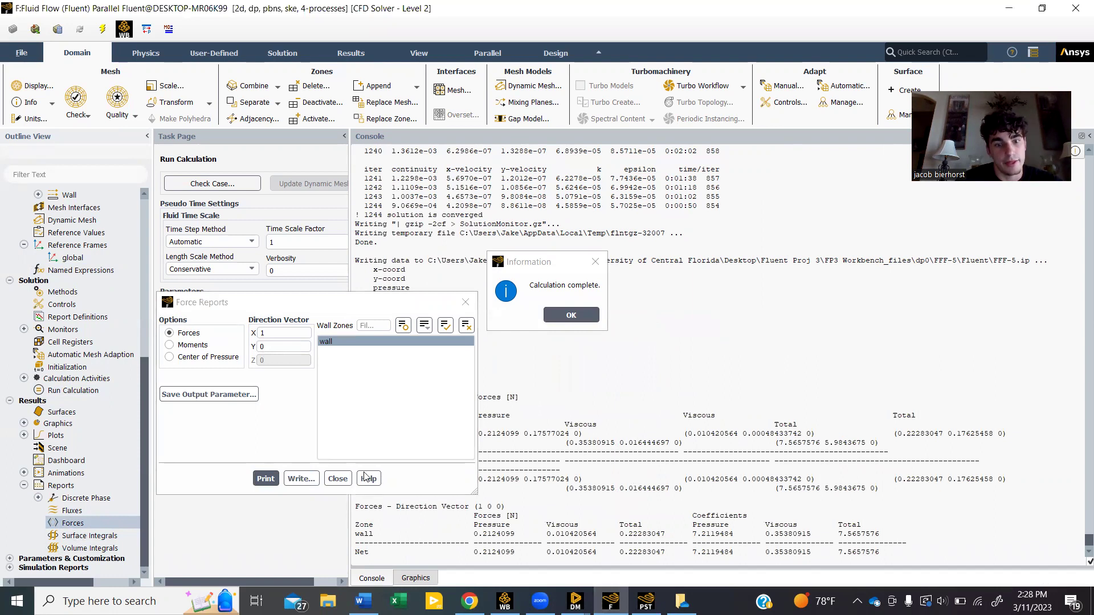
left_click(338, 479)
left_click_drag(460, 552, 882, 552)
left_click(579, 314)
scroll(754, 357, "up", 10)
scroll(754, 356, "up", 20)
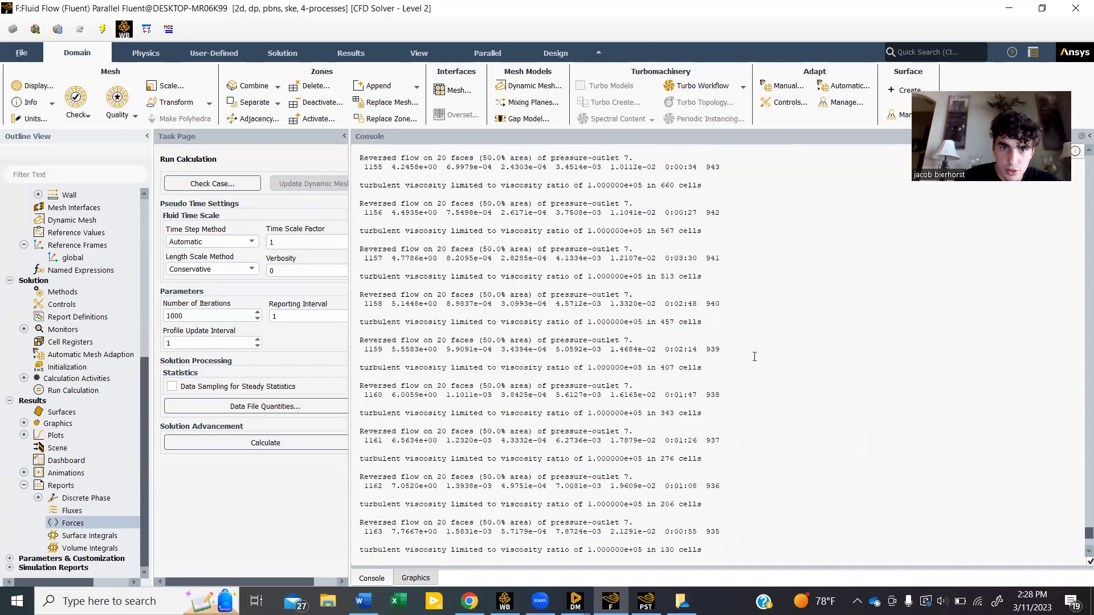
Select the Net force row in the console, then open system F's Results cell in CFD-Post from Workbench
scroll(754, 356, "up", 12)
left_click_drag(1078, 535, 1085, 296)
right_click(1087, 297)
left_click(729, 324)
left_click_drag(1089, 295, 1088, 539)
left_click_drag(455, 548, 864, 566)
left_click(505, 600)
double_click(646, 148)
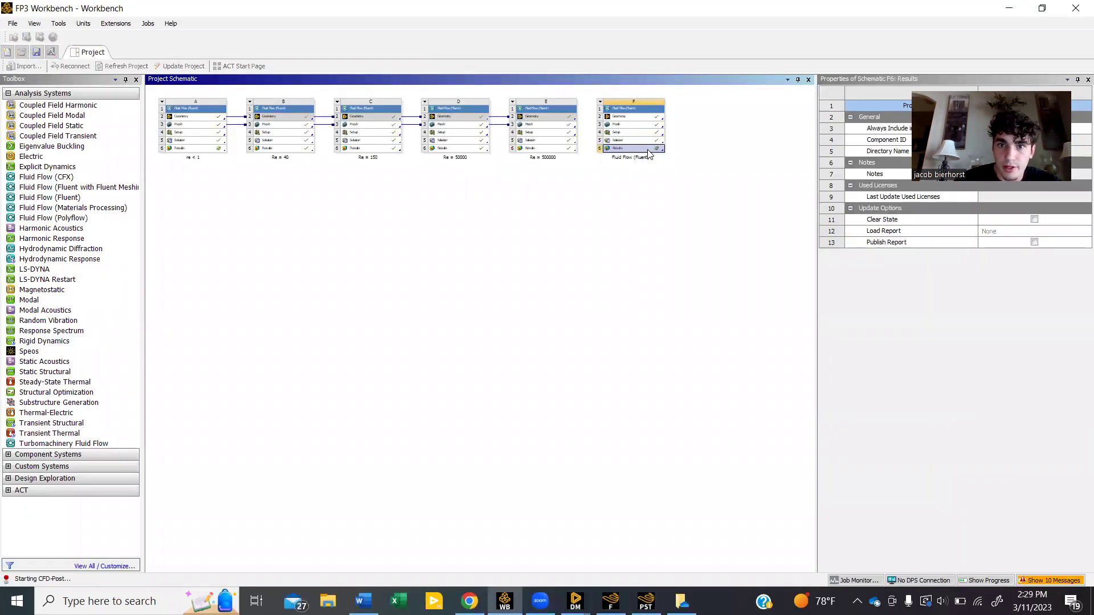
Accept reloading F6's updated results into the streamline view, briefly checking the assignment in Chrome
left_click(548, 320)
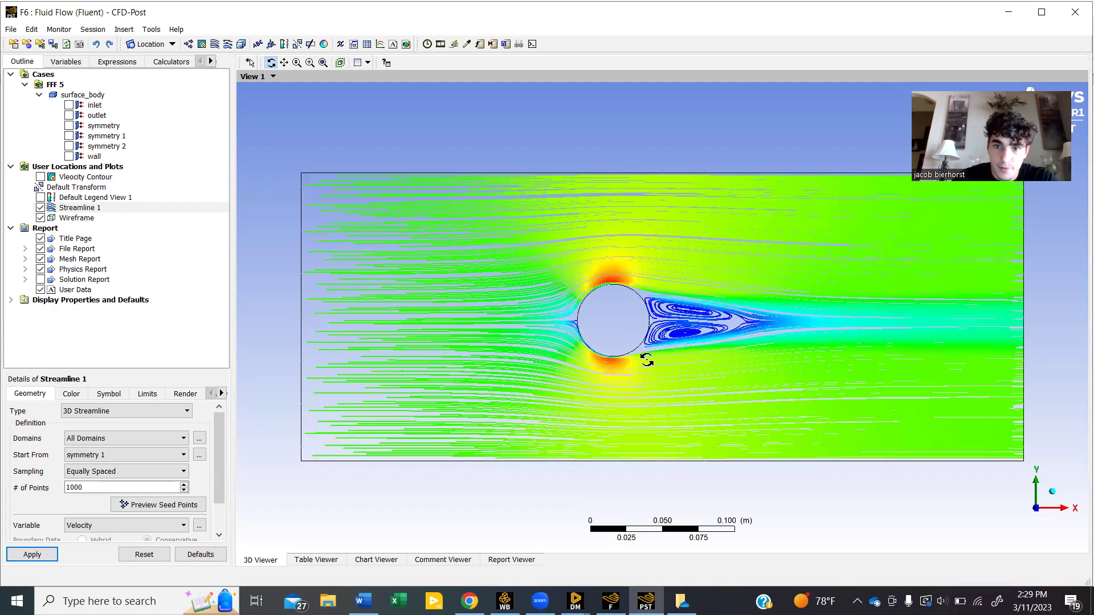
scroll(649, 359, "down", 2)
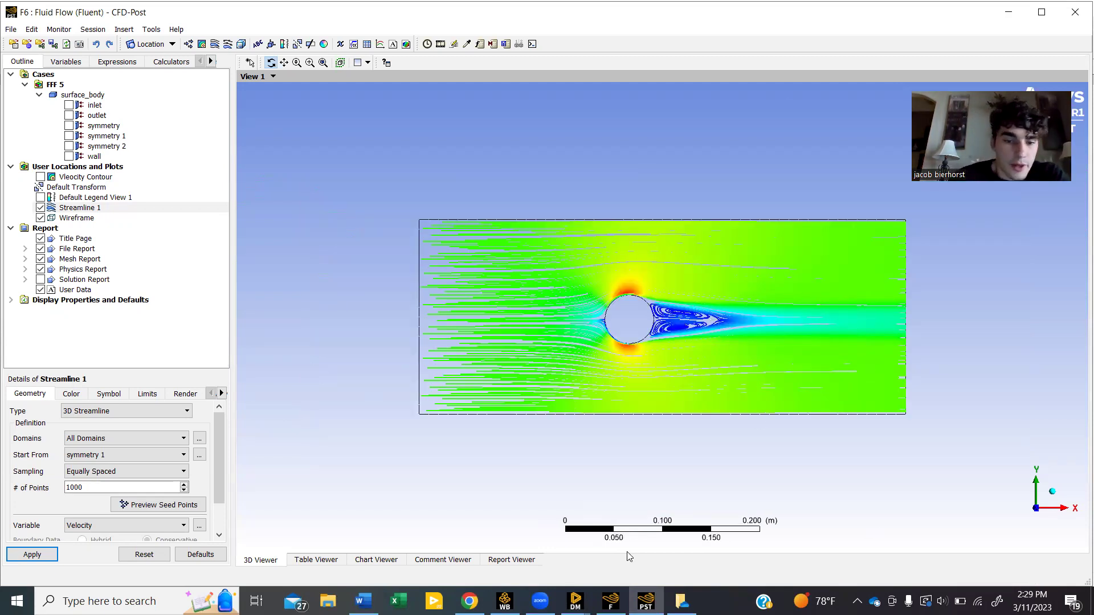
mouse_move(469, 601)
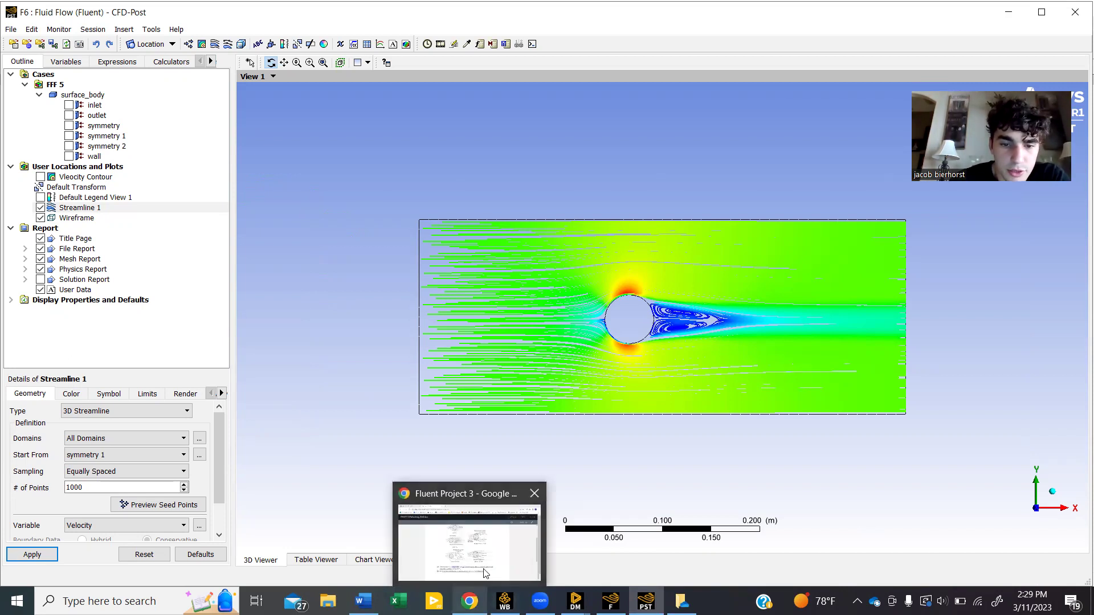
left_click(484, 573)
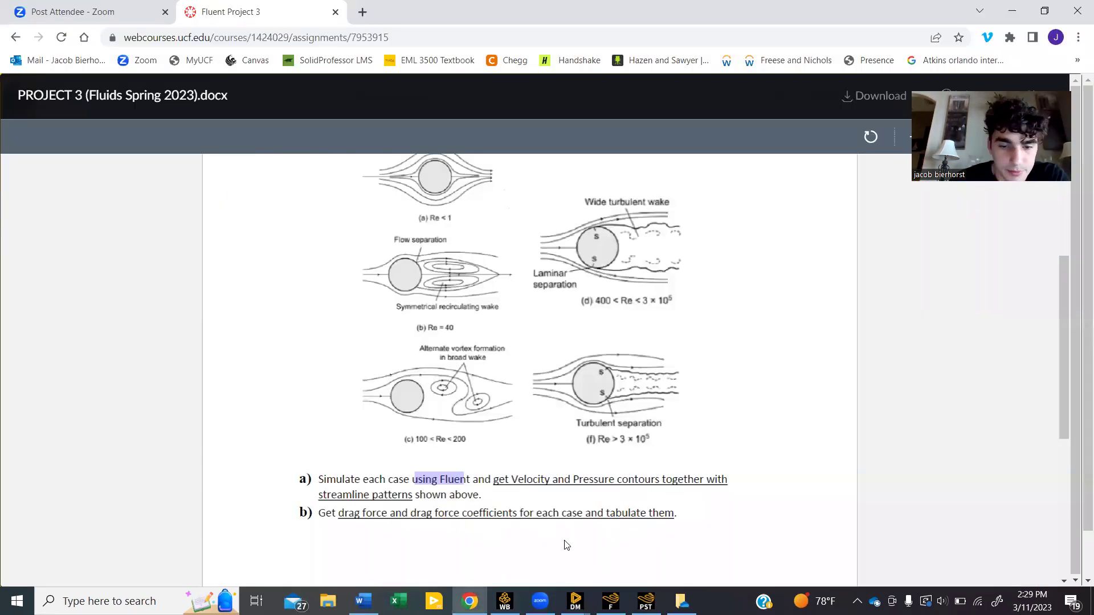
mouse_move(575, 601)
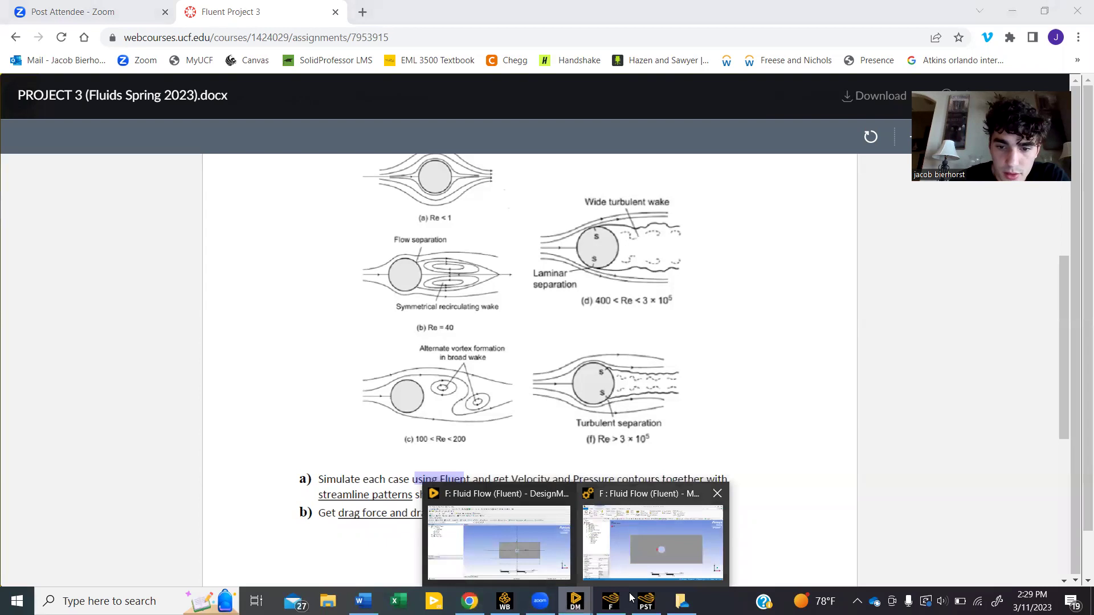
left_click(645, 601)
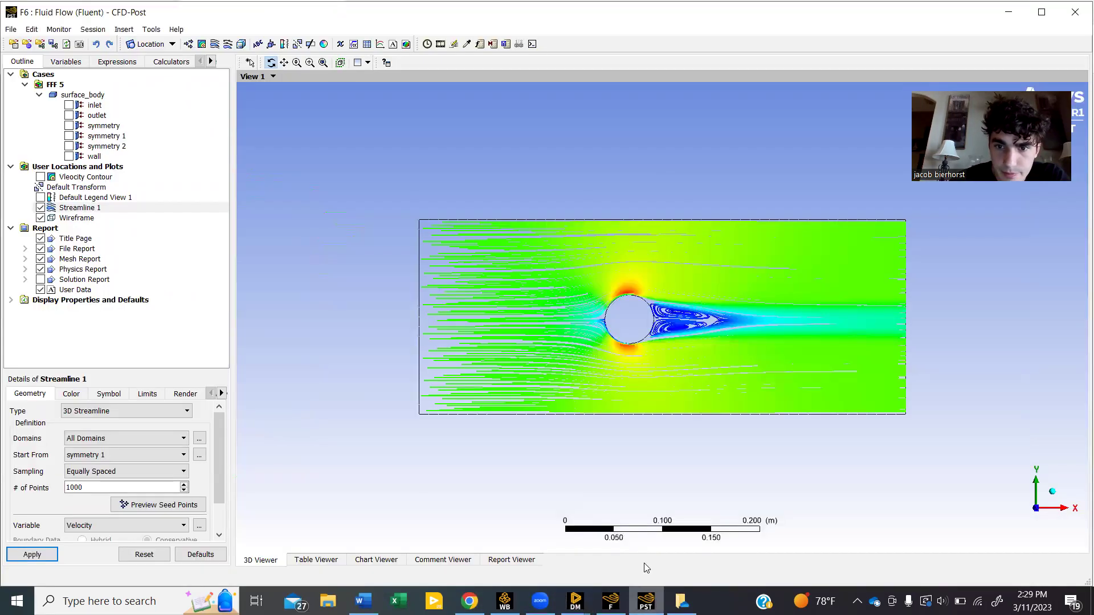
Show the velocity contour instead of Streamline 1, with its variable set to Velocity (0–9.34606 m/s)
left_click(41, 178)
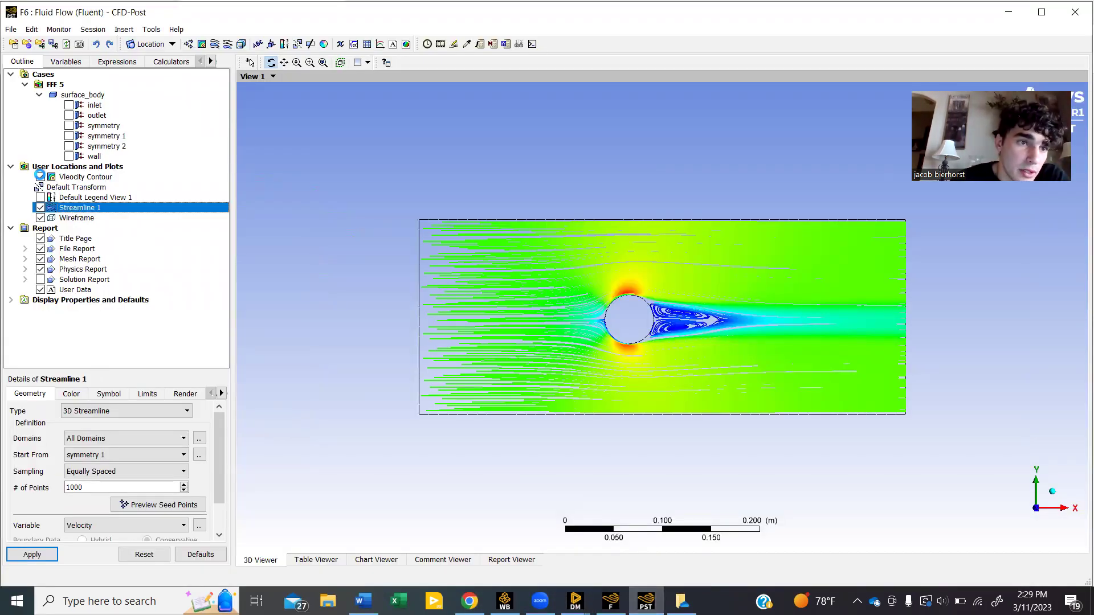
left_click(39, 207)
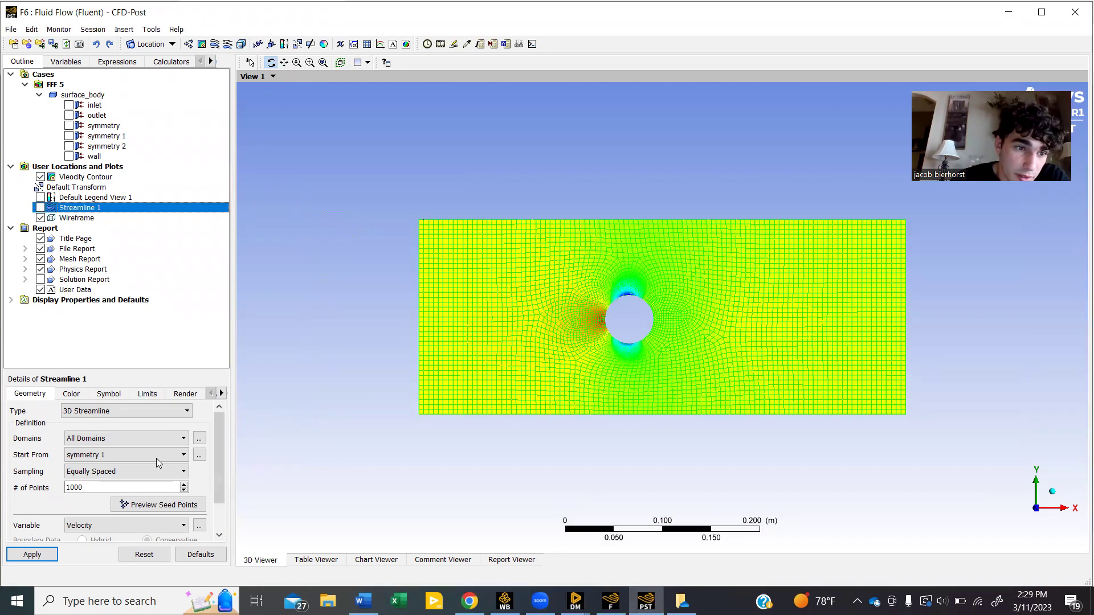
left_click(89, 177)
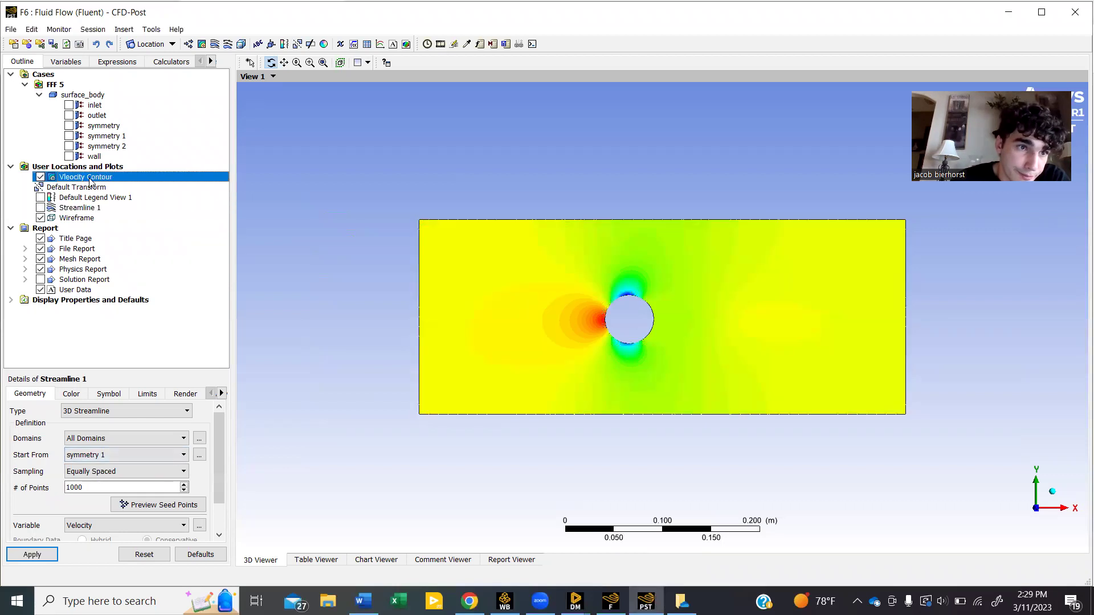
left_click(199, 446)
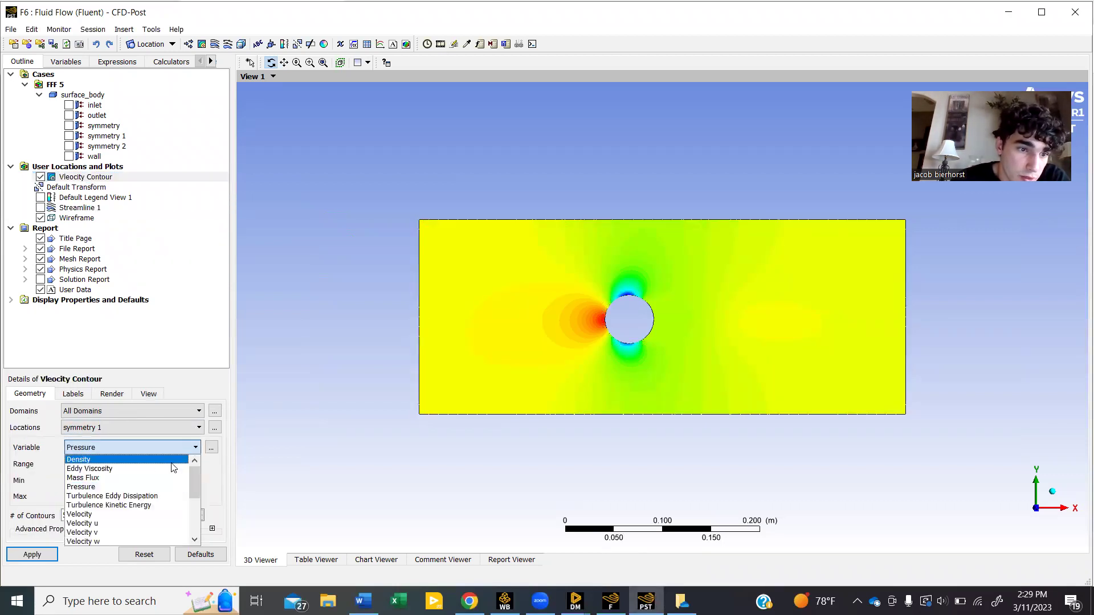
left_click(143, 516)
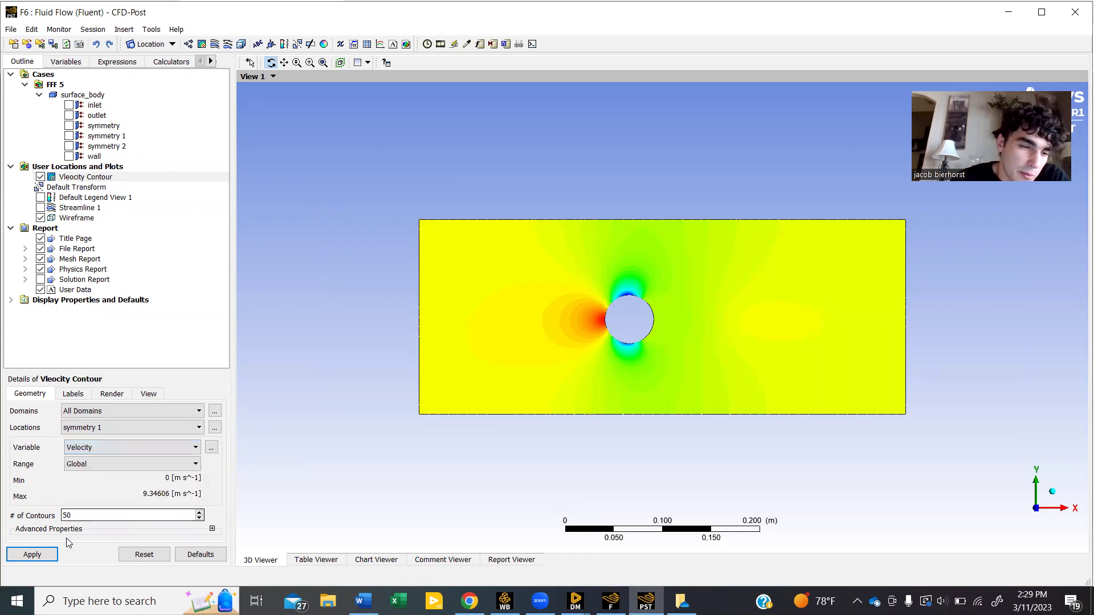
left_click(26, 555)
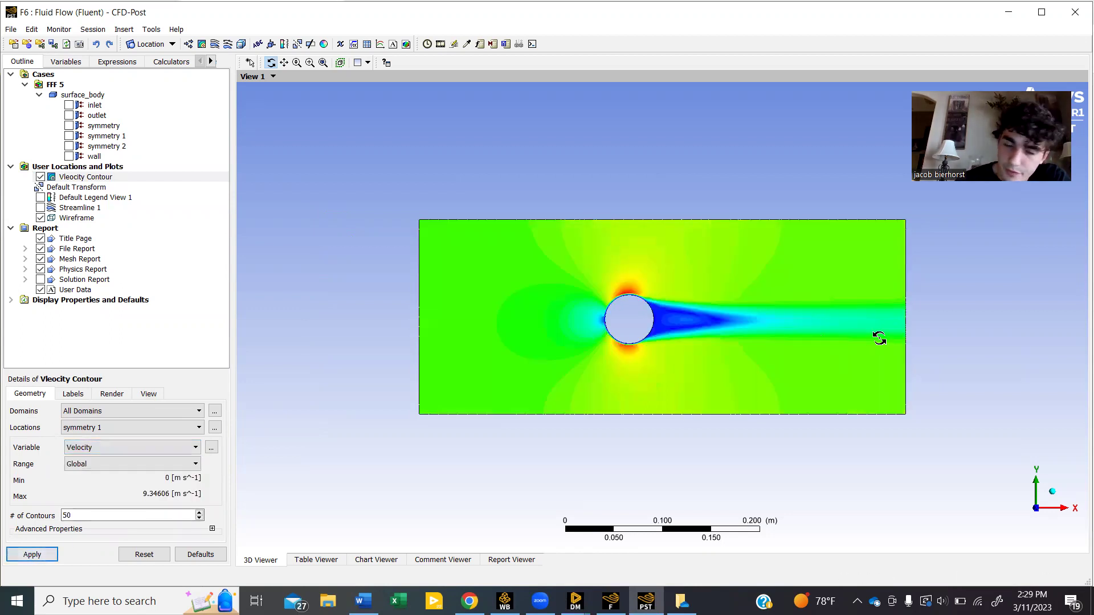
scroll(766, 349, "down", 2)
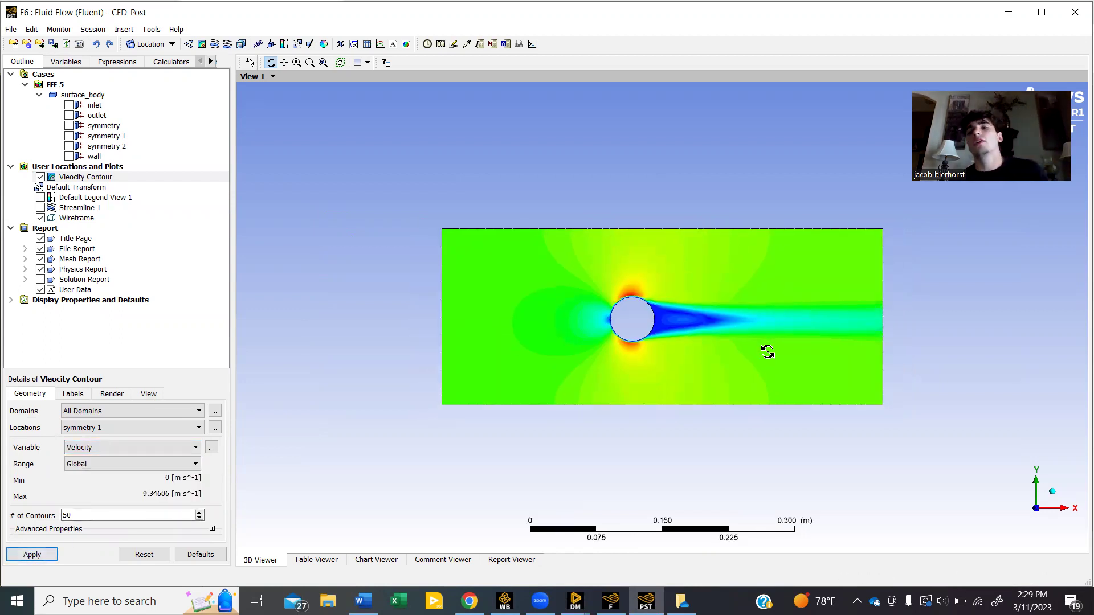